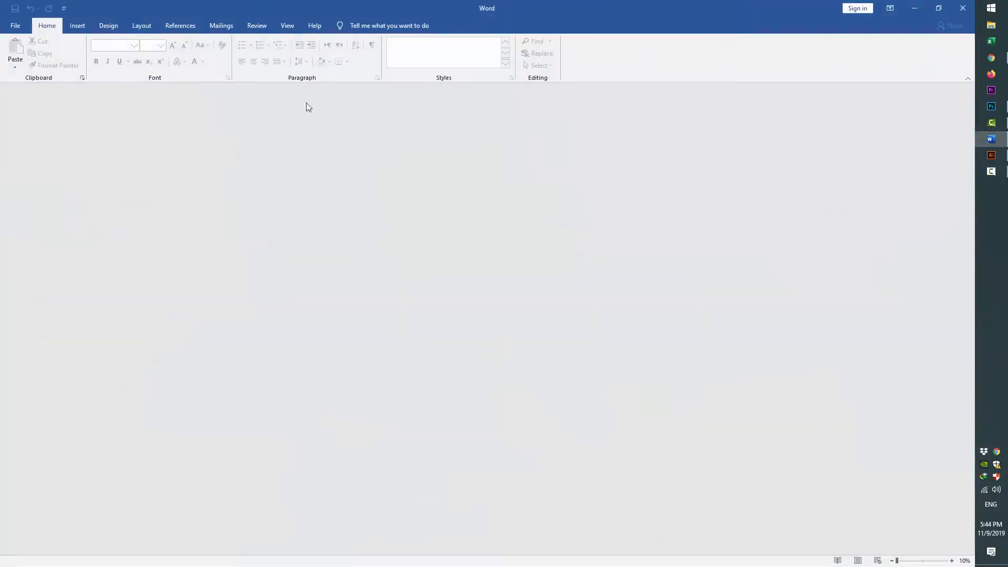
# Create a new blank document
pyautogui.click(14, 26)
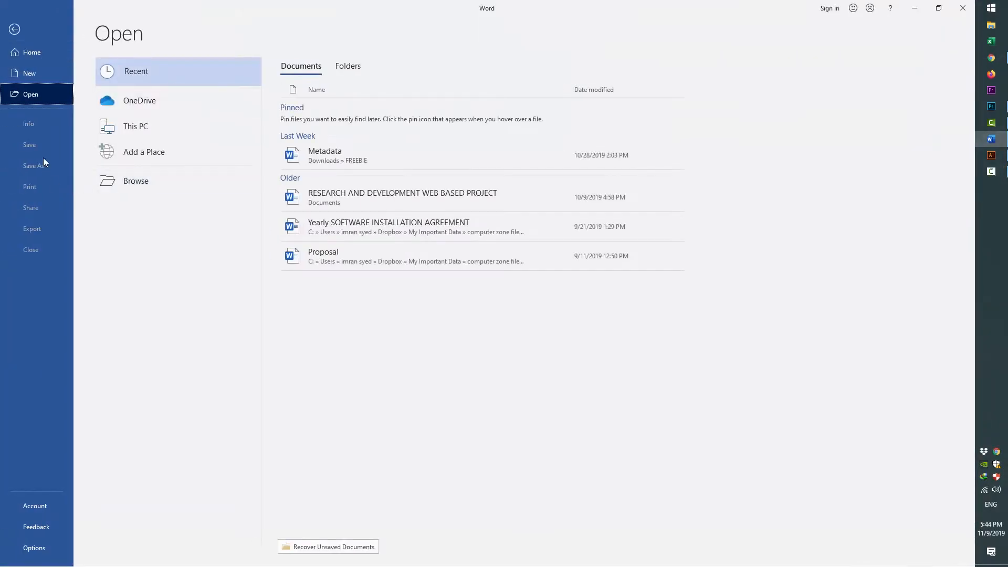
pyautogui.click(32, 78)
pyautogui.click(160, 120)
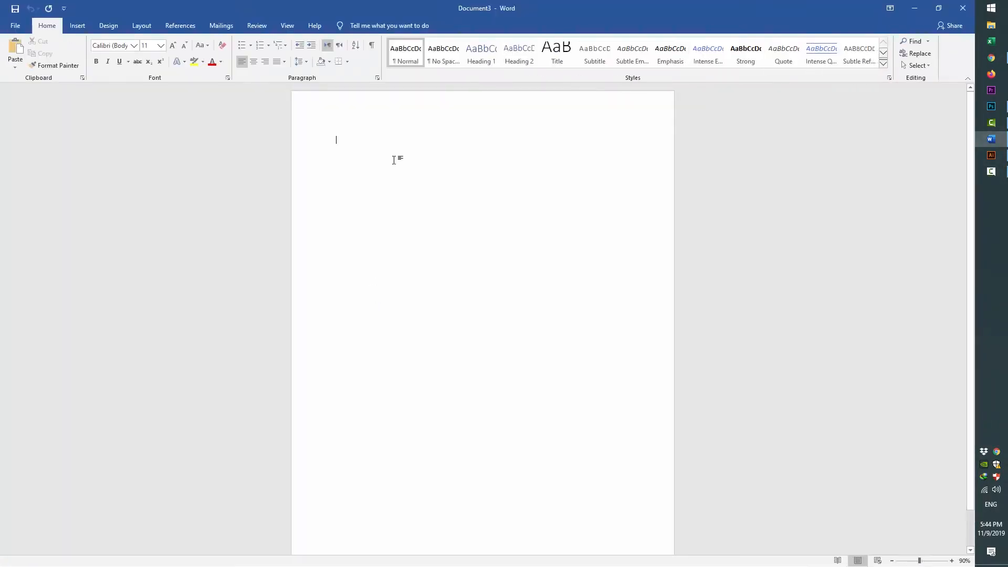
# Set the page size to A4 and apply Narrow margins
pyautogui.click(143, 27)
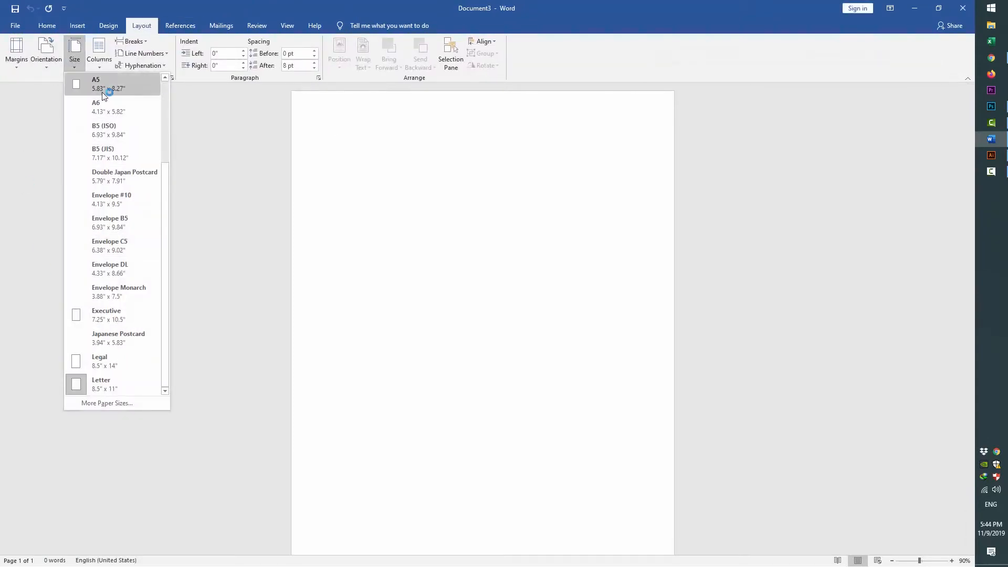
pyautogui.scroll(3, 121, 231)
pyautogui.click(106, 171)
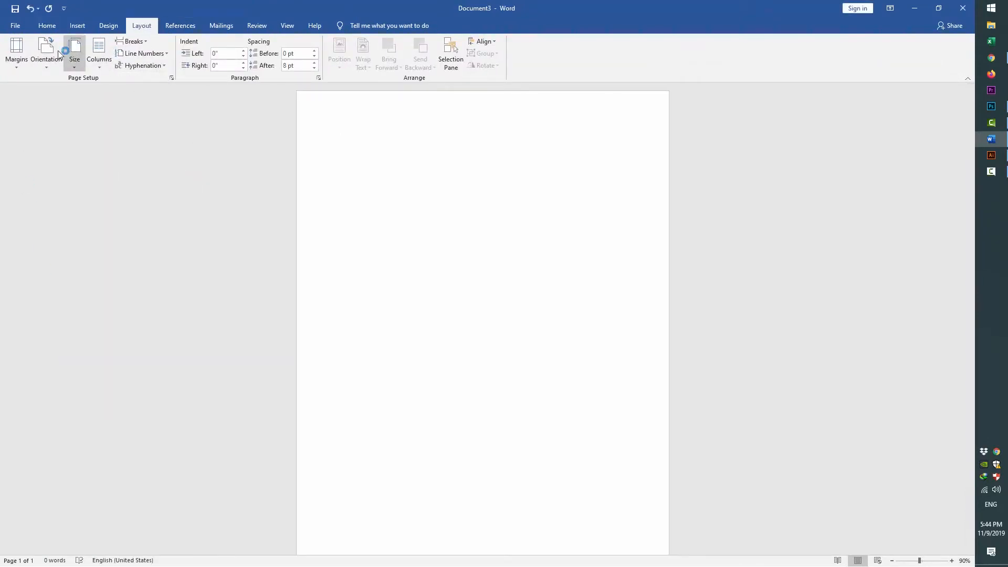
pyautogui.click(16, 50)
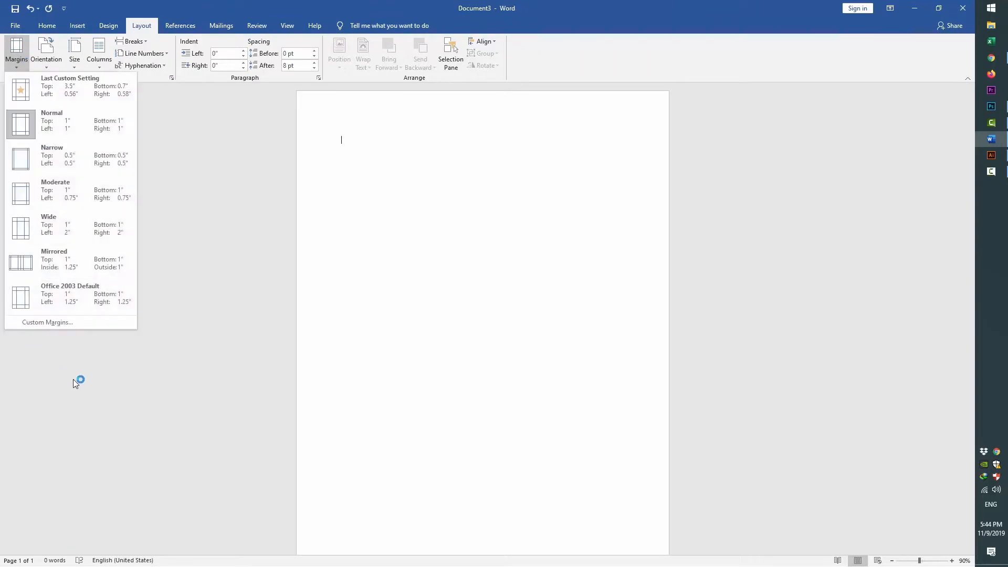
pyautogui.click(54, 156)
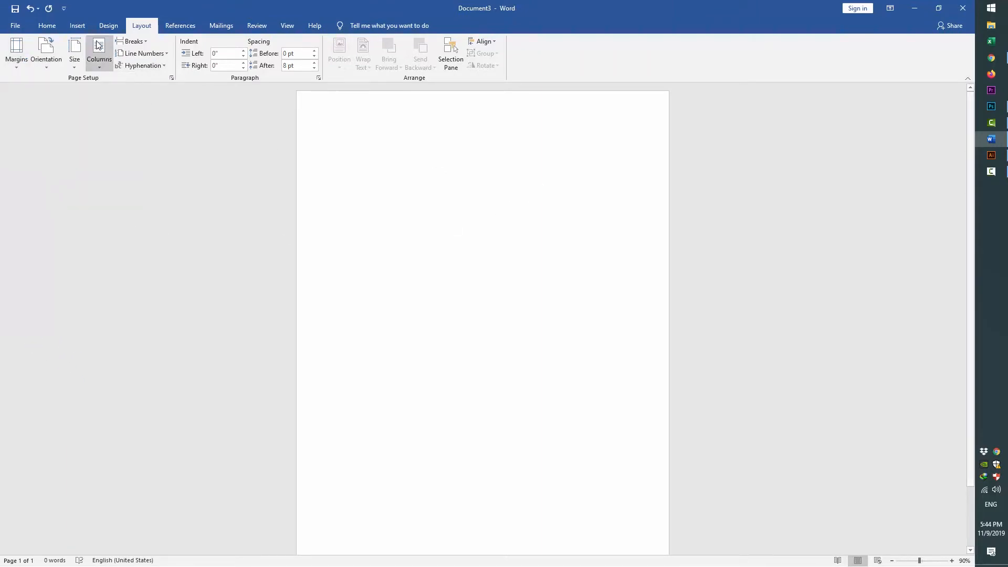
pyautogui.click(77, 25)
pyautogui.click(170, 58)
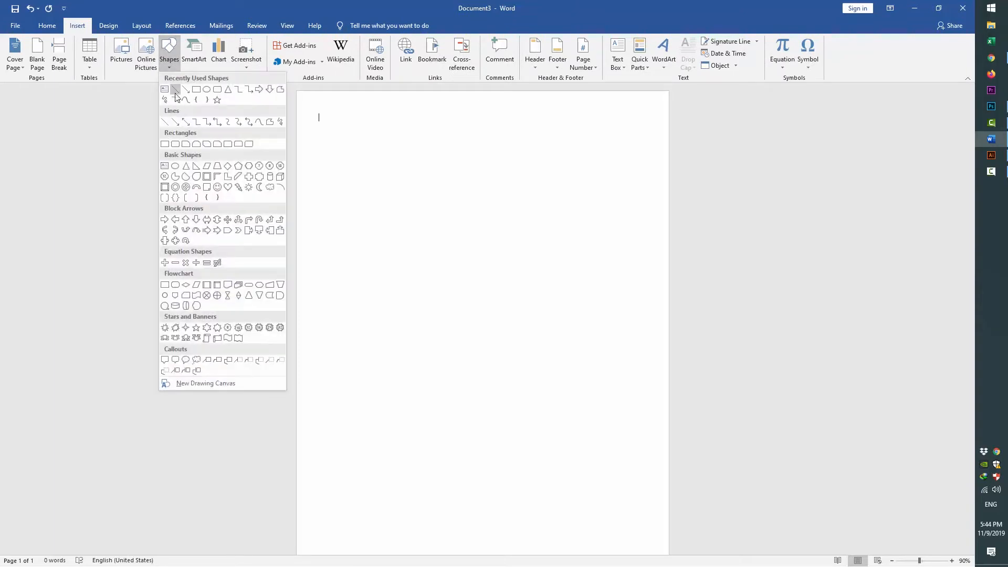
# Draw a rectangle at the page's top-left corner and stretch it to full page height
pyautogui.click(193, 91)
pyautogui.click(173, 62)
pyautogui.click(196, 87)
pyautogui.moveTo(329, 223); pyautogui.dragTo(377, 105)
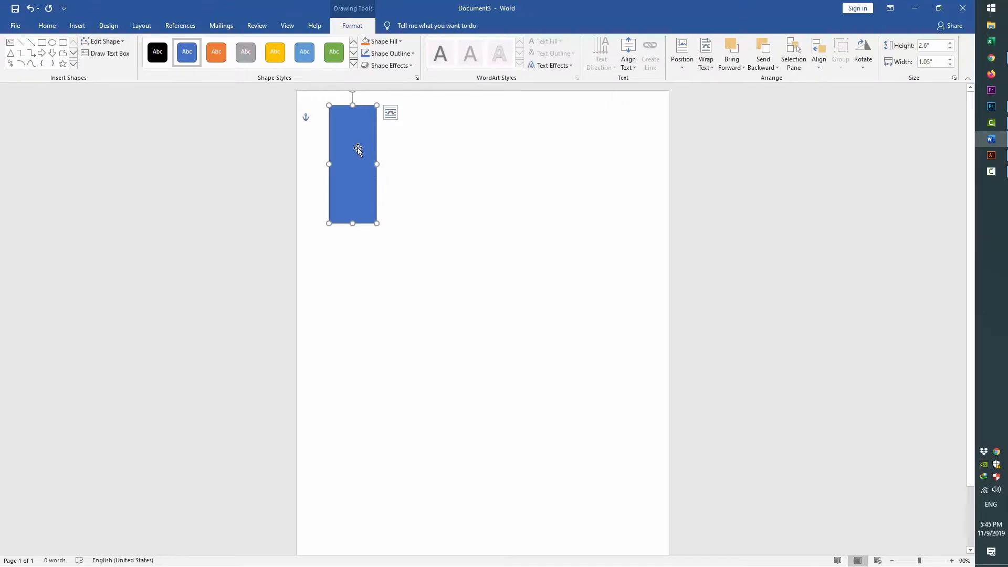
pyautogui.moveTo(357, 148); pyautogui.dragTo(424, 149)
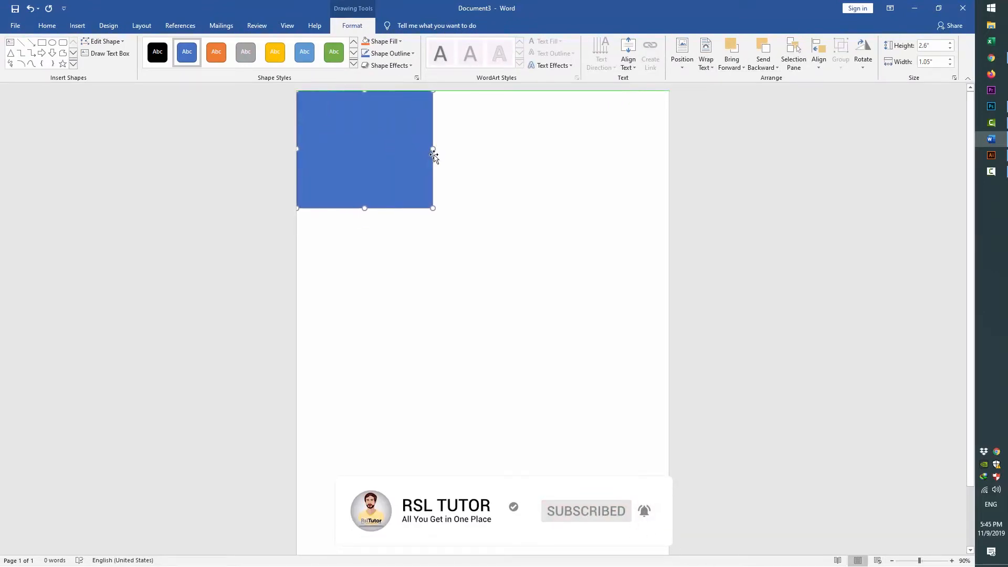
pyautogui.scroll(-2, 473, 263)
pyautogui.moveTo(362, 137); pyautogui.dragTo(364, 549)
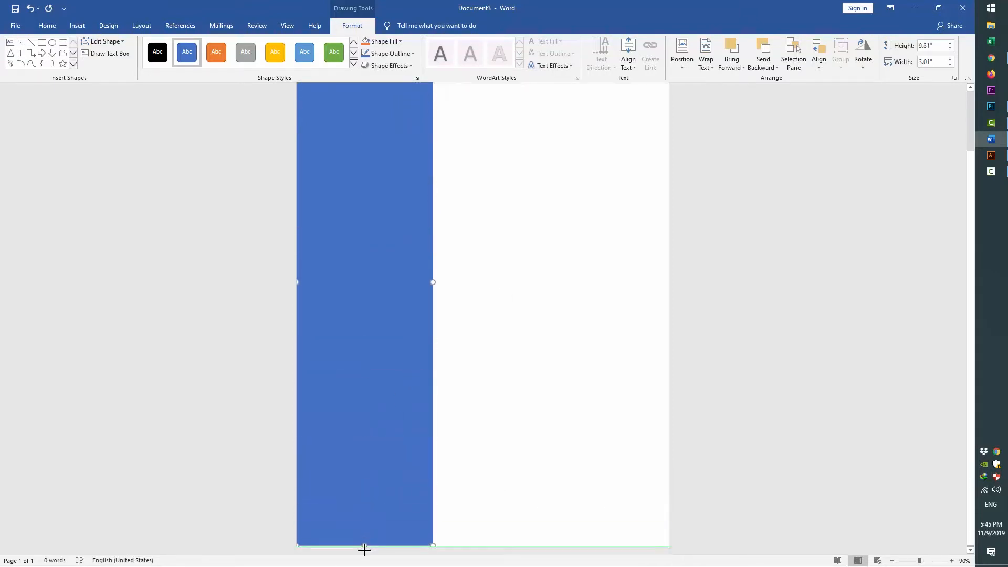
pyautogui.click(490, 397)
# Fill the sidebar rectangle with Blue, Accent 1, Darker 50% and widen it slightly
pyautogui.click(358, 165)
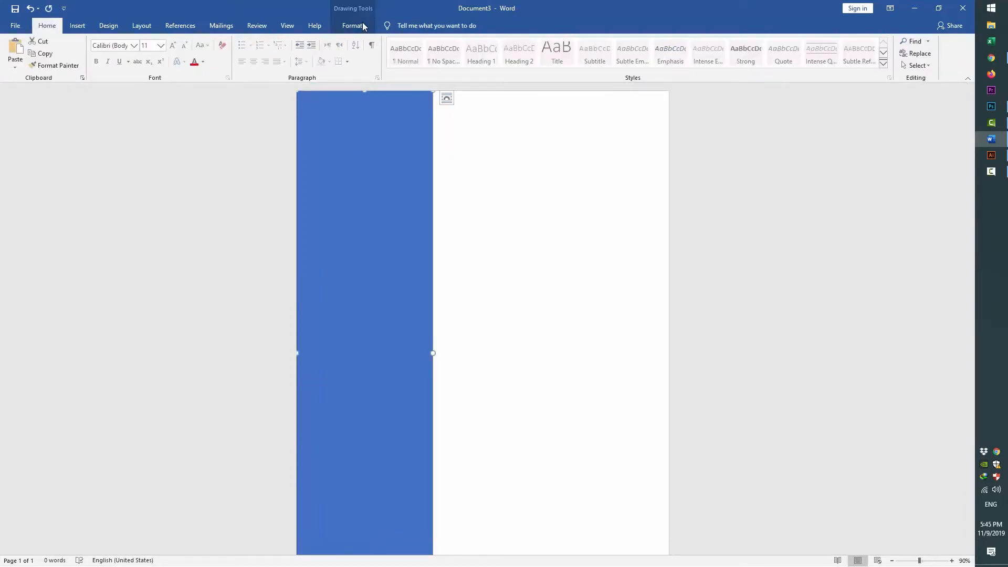
pyautogui.click(357, 26)
pyautogui.click(380, 45)
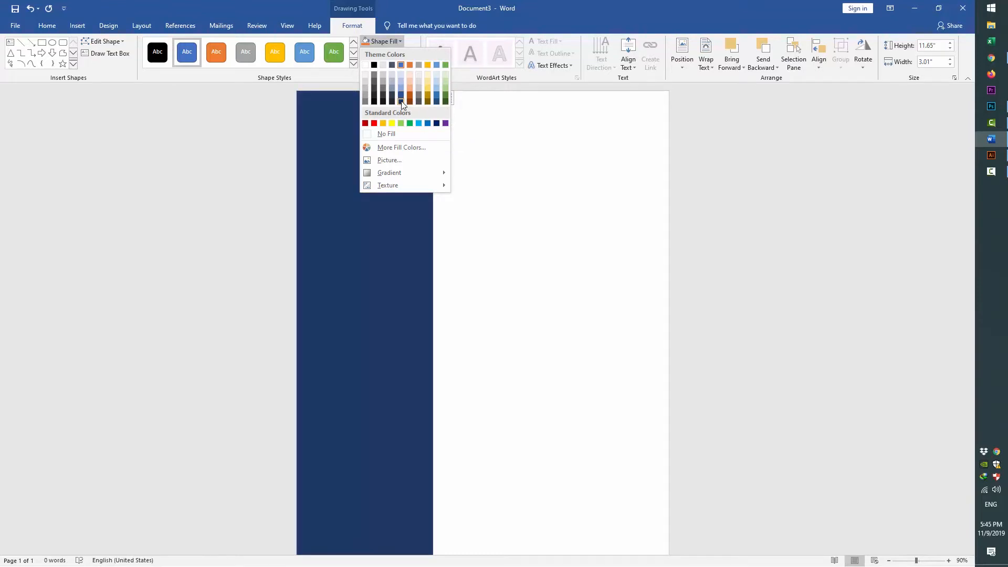
pyautogui.click(400, 100)
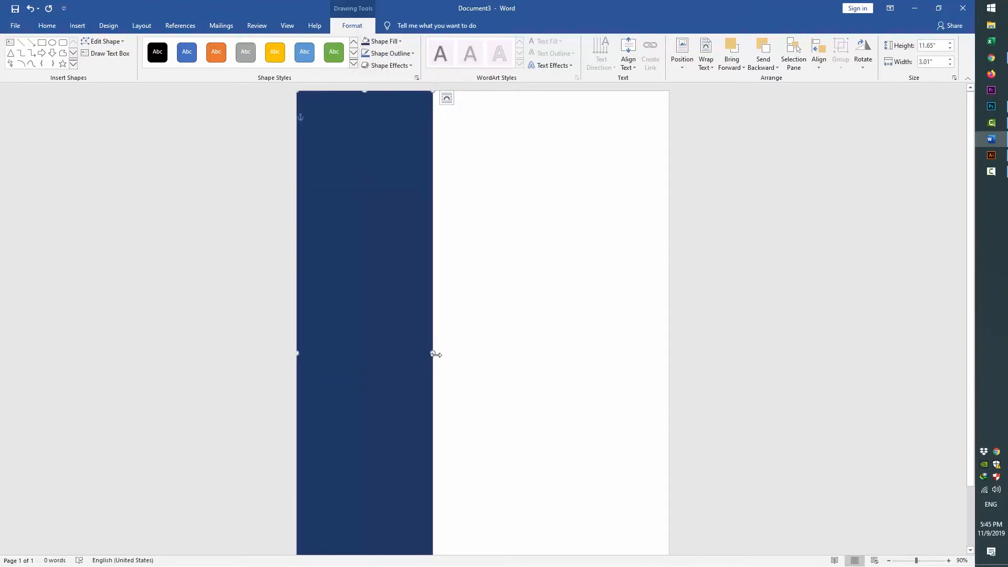
pyautogui.moveTo(436, 352); pyautogui.dragTo(442, 353)
pyautogui.click(490, 289)
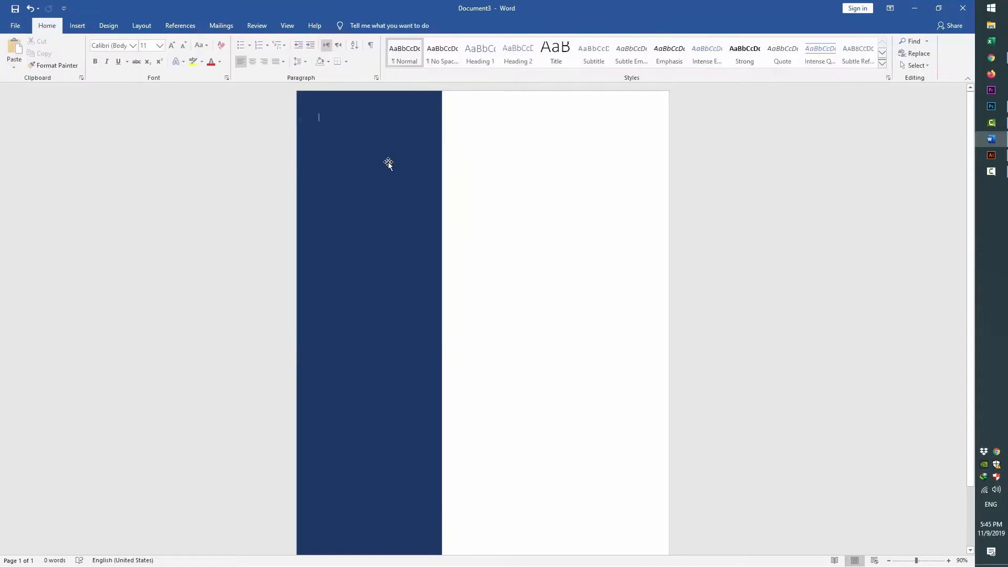
pyautogui.click(388, 162)
pyautogui.click(77, 25)
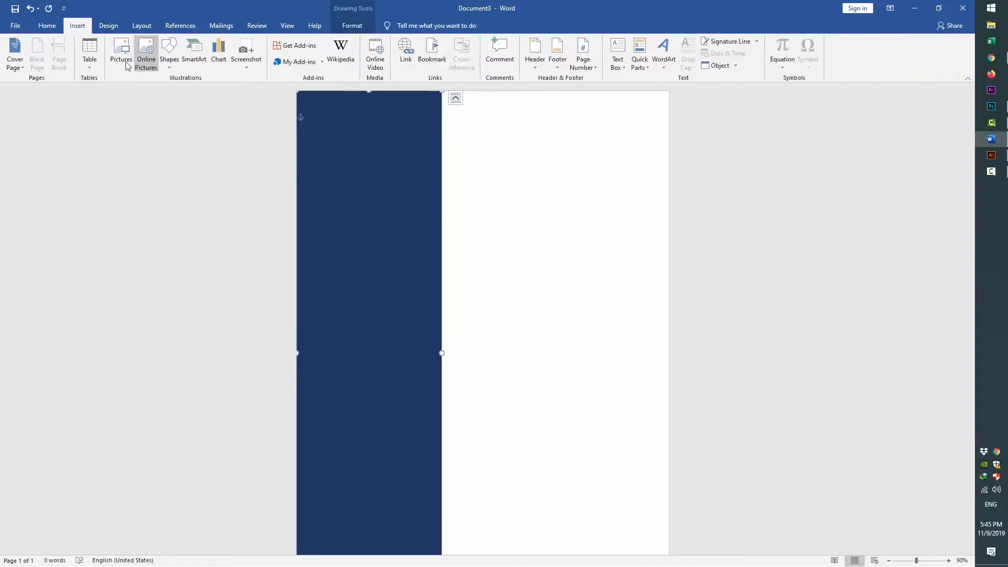
# Draw a rectangle across the top of the navy sidebar and fill it white
pyautogui.click(168, 60)
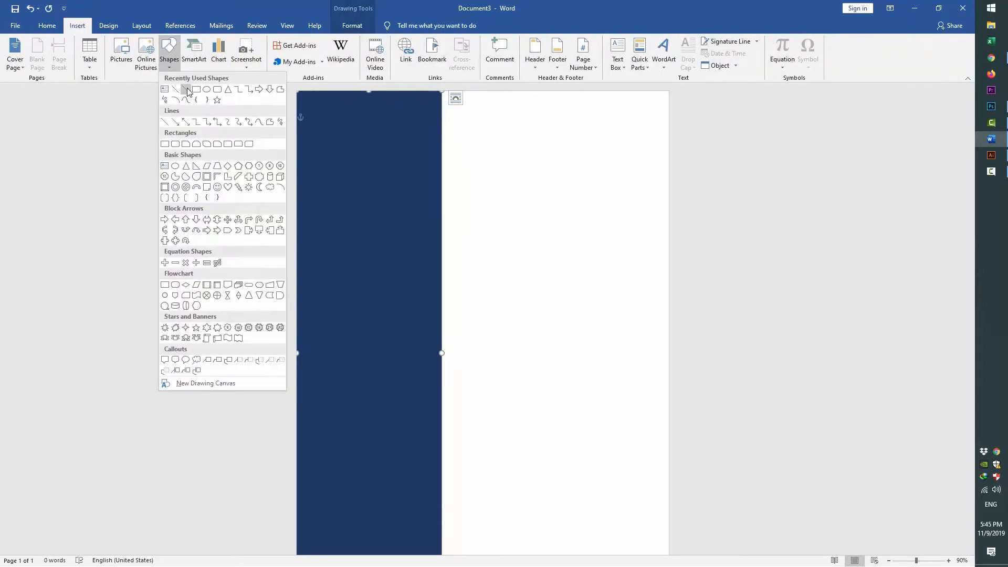
pyautogui.click(196, 89)
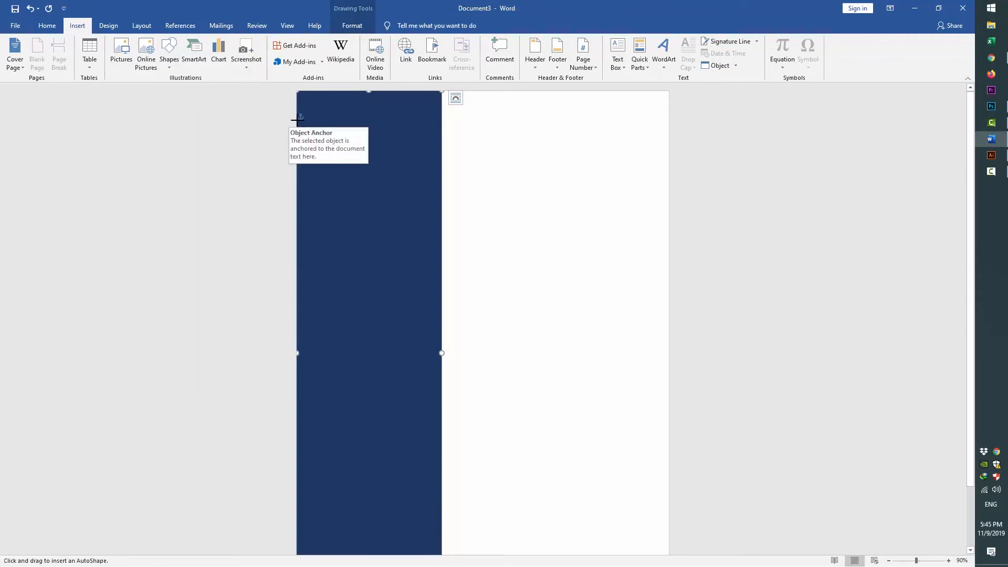
pyautogui.moveTo(297, 120); pyautogui.dragTo(441, 220)
pyautogui.click(388, 41)
pyautogui.click(369, 66)
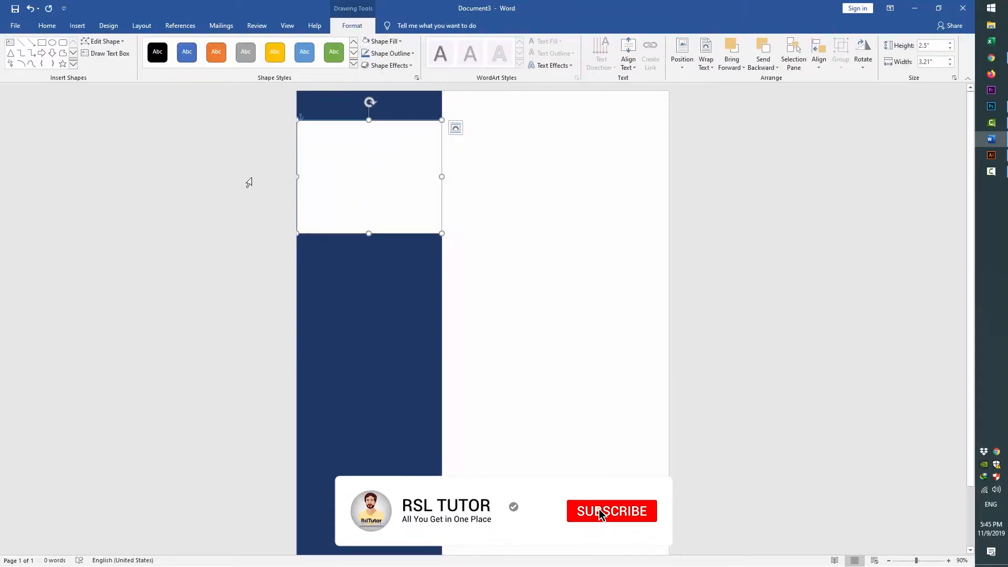
pyautogui.click(248, 183)
pyautogui.click(440, 198)
pyautogui.click(504, 206)
pyautogui.click(310, 148)
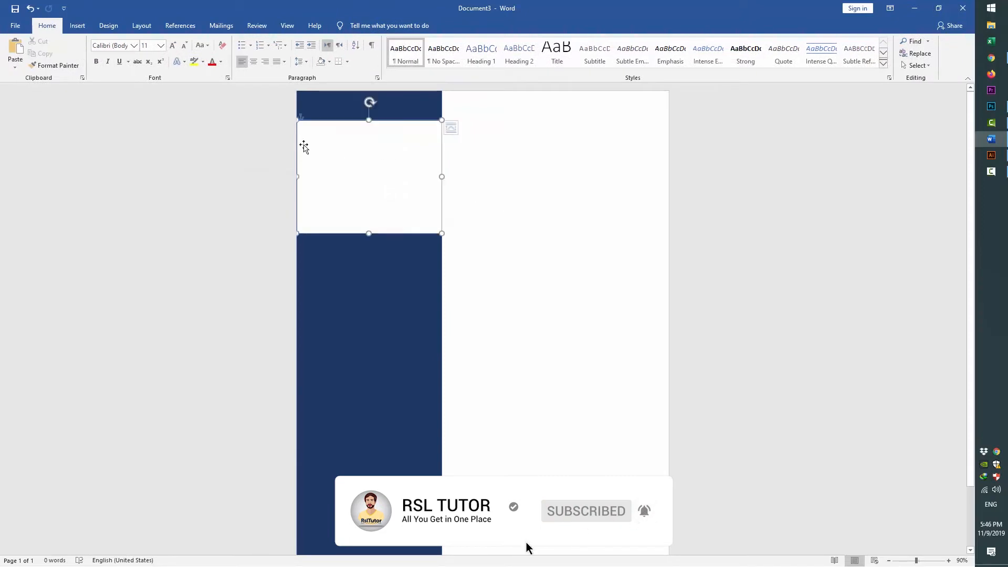
pyautogui.click(77, 25)
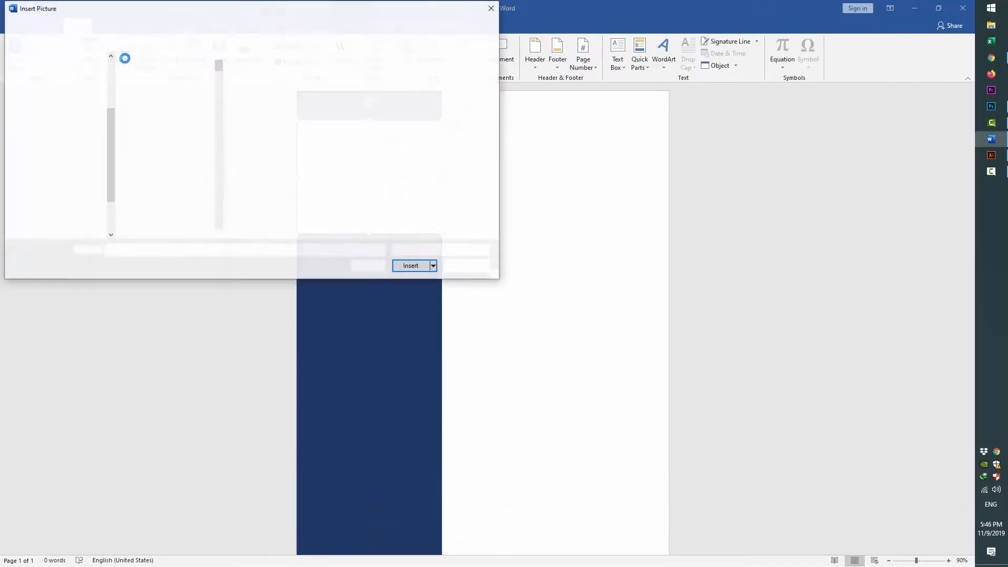
# Insert the portrait photo and set its text wrapping to Square
pyautogui.doubleClick(231, 211)
pyautogui.rightClick(515, 231)
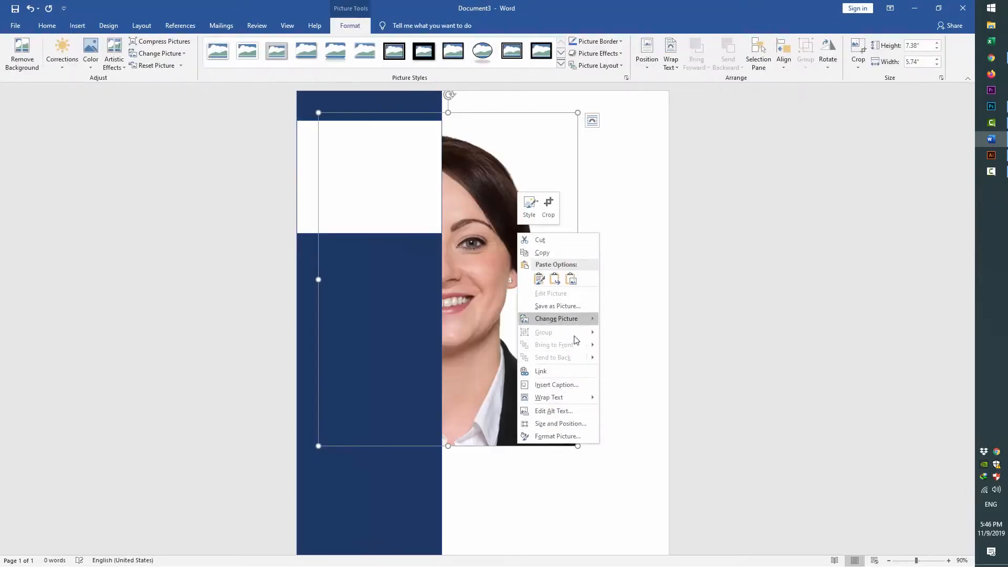
pyautogui.press('Escape')
pyautogui.press('Escape')
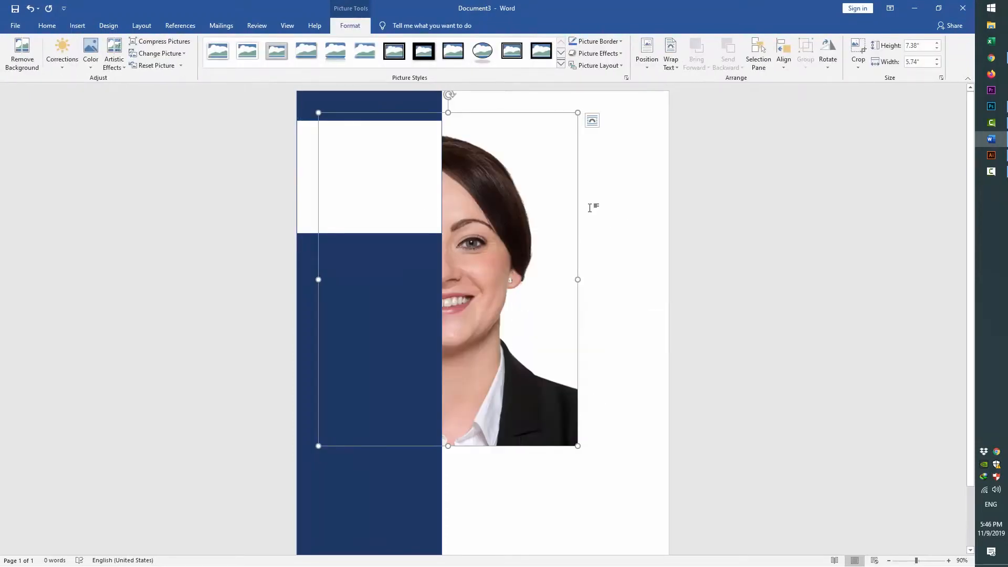
pyautogui.click(670, 55)
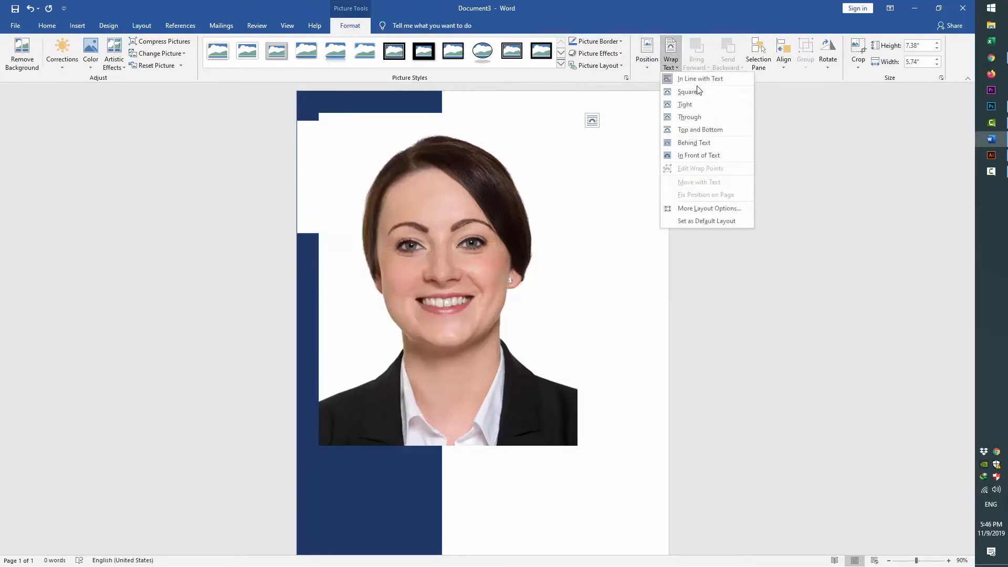
pyautogui.click(696, 93)
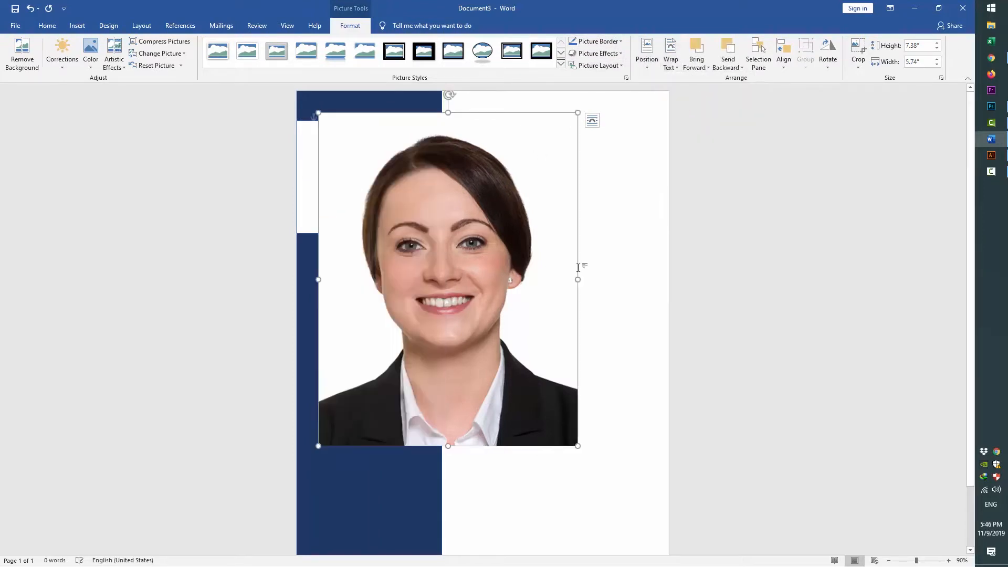
# Shrink the portrait and position it inside the white band
pyautogui.moveTo(578, 445); pyautogui.dragTo(400, 198)
pyautogui.moveTo(382, 165); pyautogui.dragTo(386, 171)
pyautogui.click(515, 285)
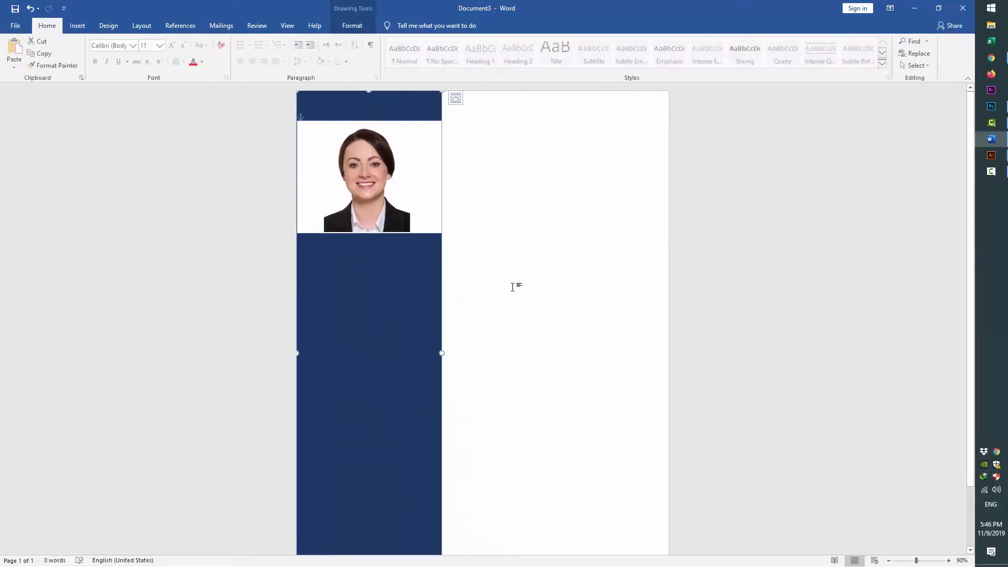
pyautogui.click(404, 225)
# Enlarge the photo slightly and centre it within the white rectangle
pyautogui.keyDown('ctrl'); pyautogui.scroll(8, 409, 237); pyautogui.keyUp('ctrl')
pyautogui.keyDown('ctrl'); pyautogui.scroll(2, 408, 237); pyautogui.keyUp('ctrl')
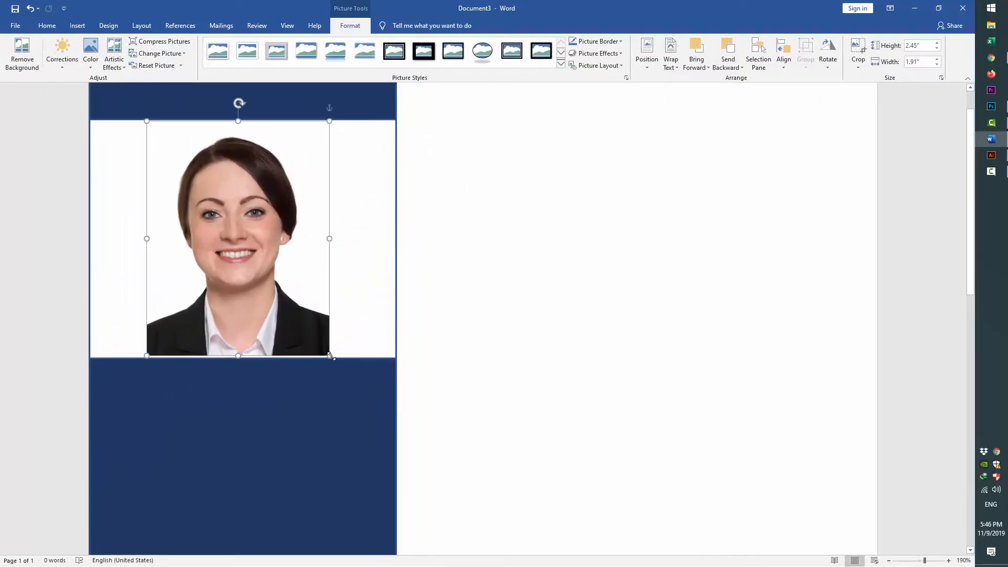
pyautogui.moveTo(331, 356); pyautogui.dragTo(332, 358)
pyautogui.click(478, 366)
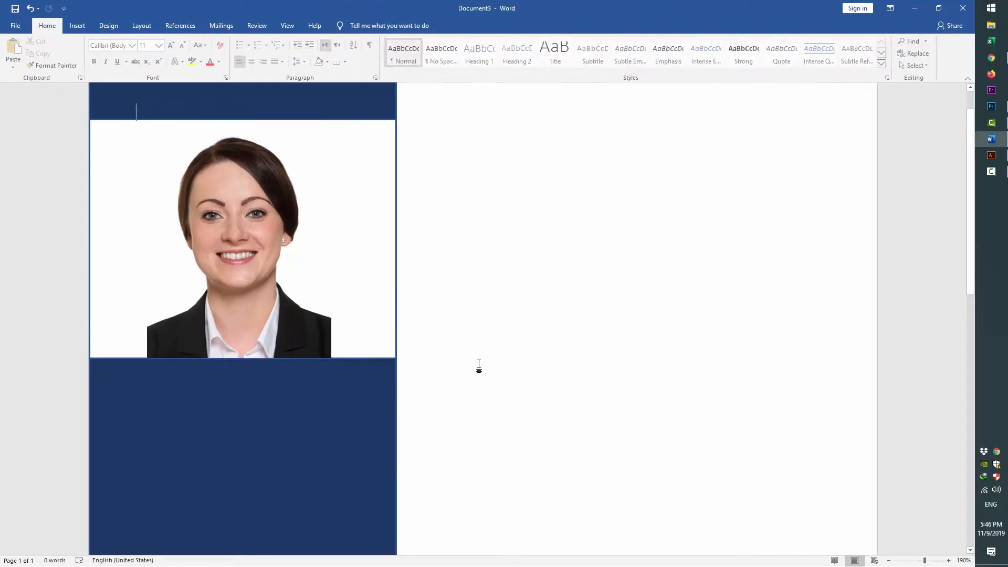
pyautogui.click(332, 167)
pyautogui.keyDown('shift'); pyautogui.click(356, 165); pyautogui.keyUp('shift')
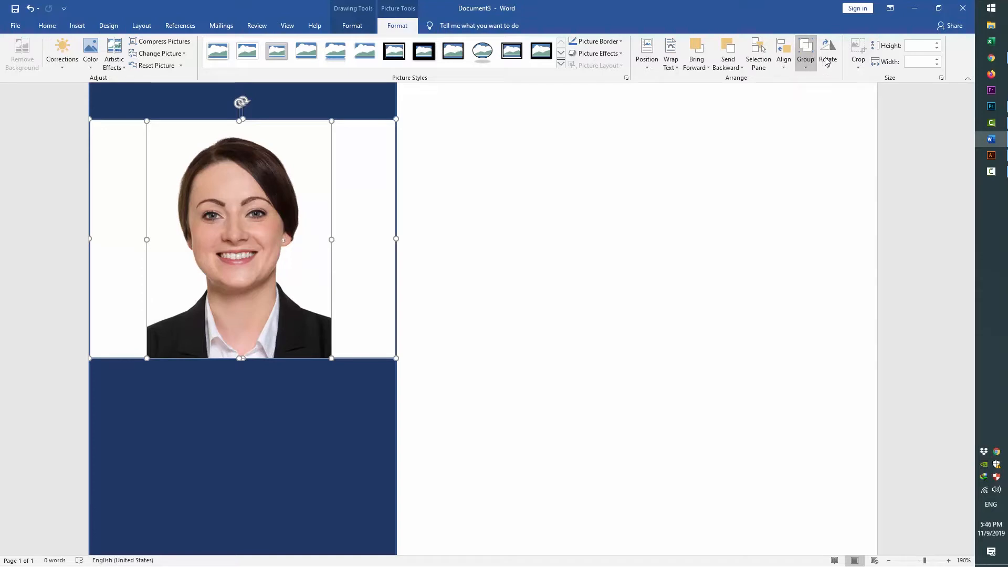
pyautogui.click(828, 57)
pyautogui.click(783, 56)
pyautogui.click(807, 92)
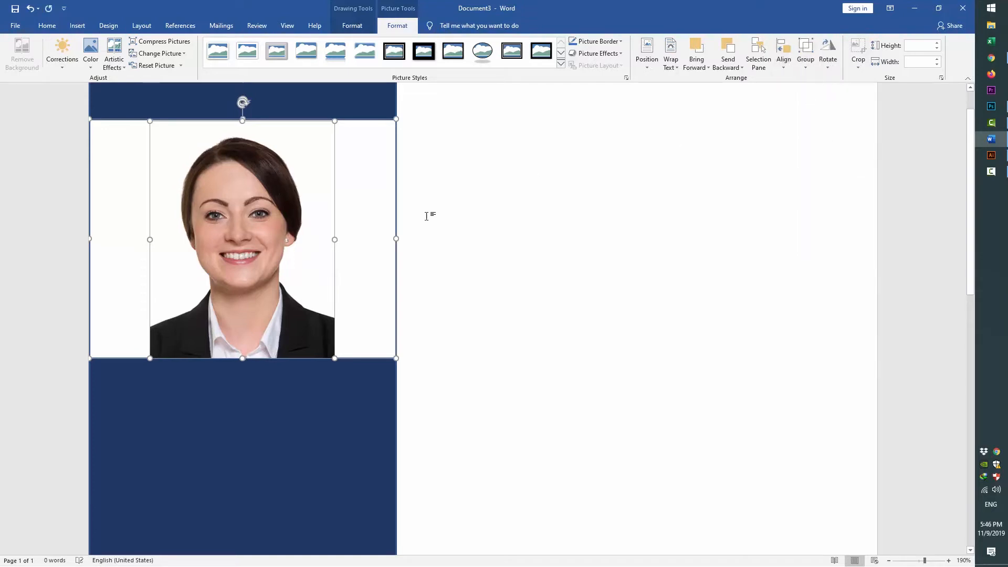
pyautogui.click(529, 299)
# Resize the white frame to 3.23 inches wide, flush with the navy sidebar's edges
pyautogui.click(393, 232)
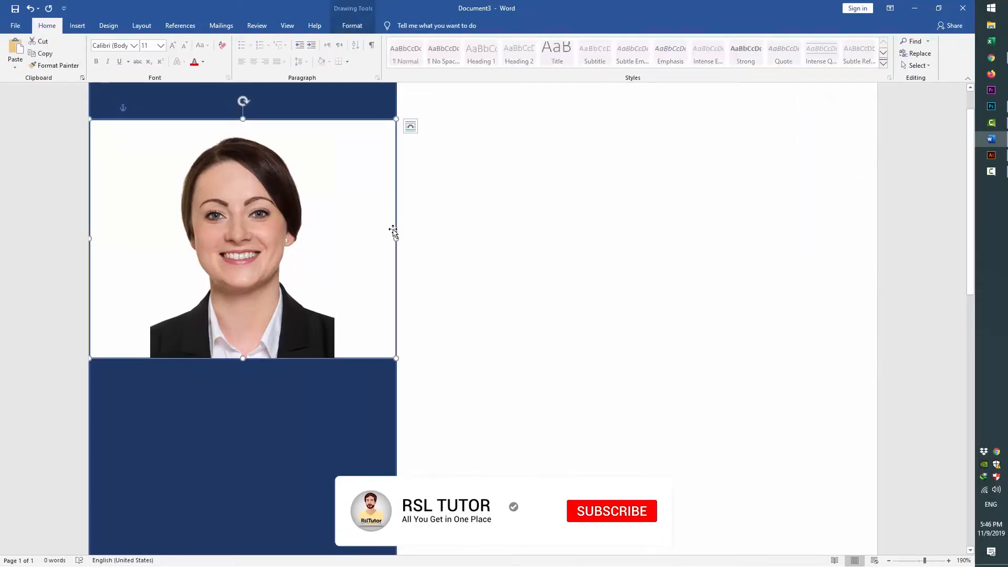
pyautogui.moveTo(398, 239); pyautogui.dragTo(397, 238)
pyautogui.click(461, 242)
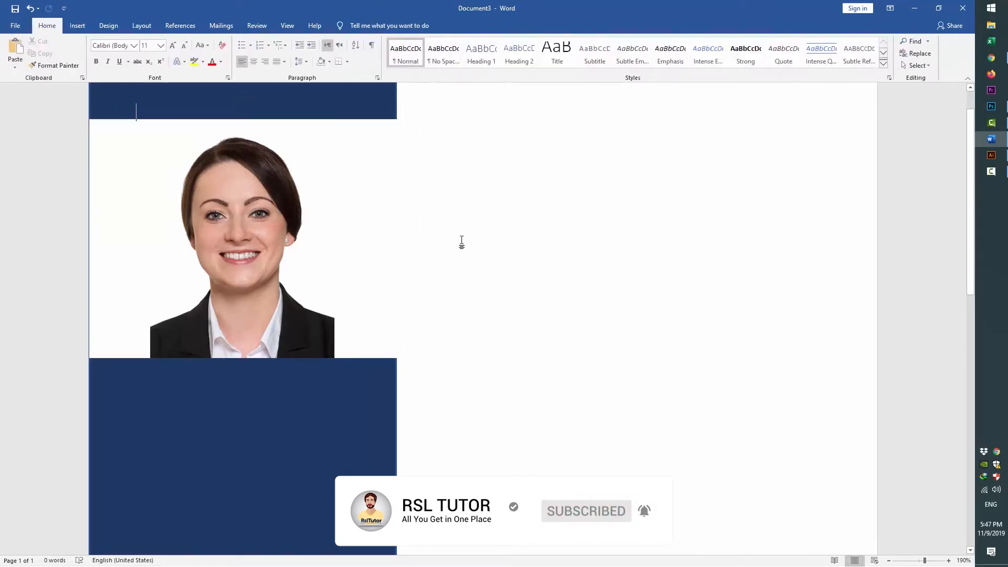
pyautogui.click(347, 194)
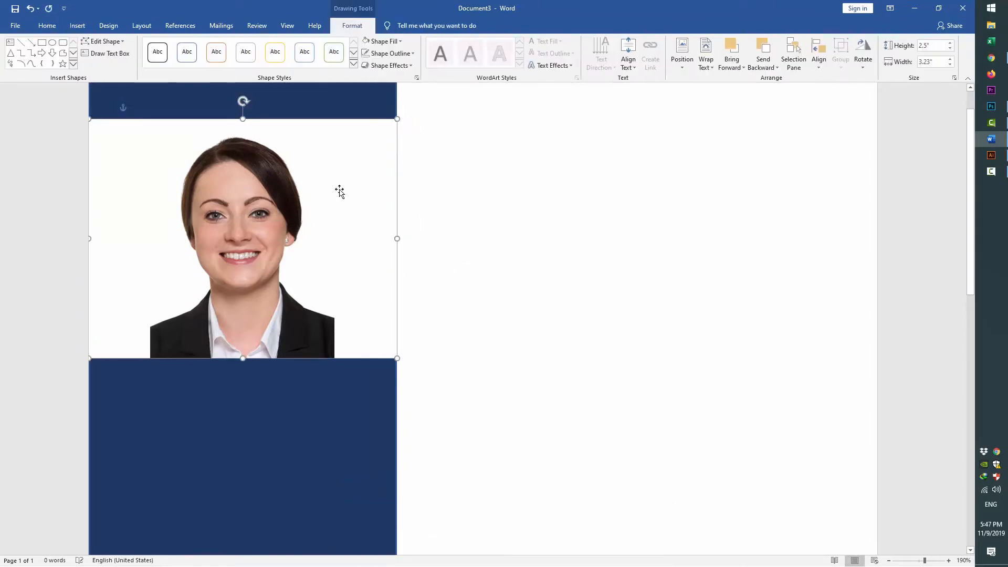
pyautogui.click(448, 209)
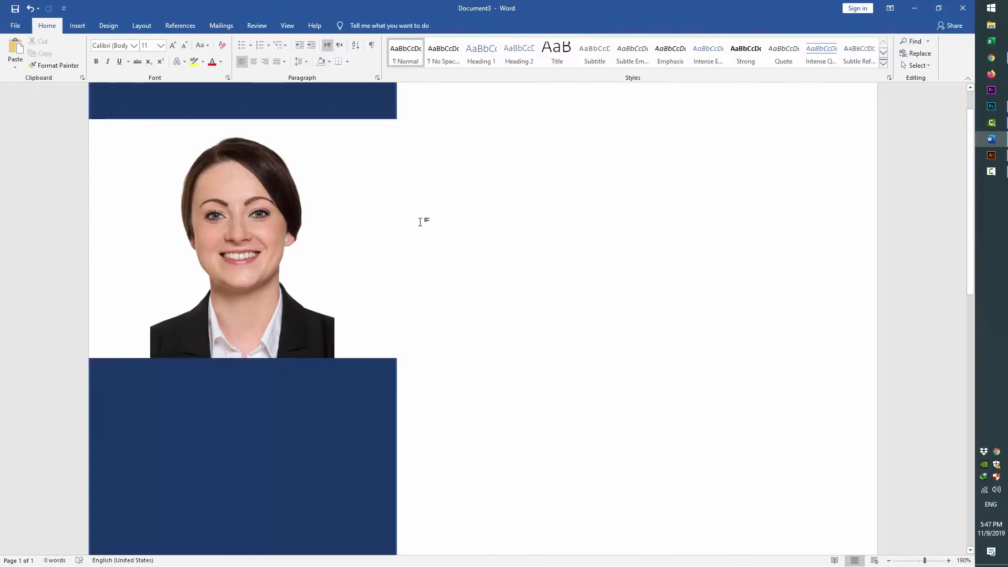
pyautogui.scroll(-5, 419, 221)
pyautogui.scroll(6, 425, 299)
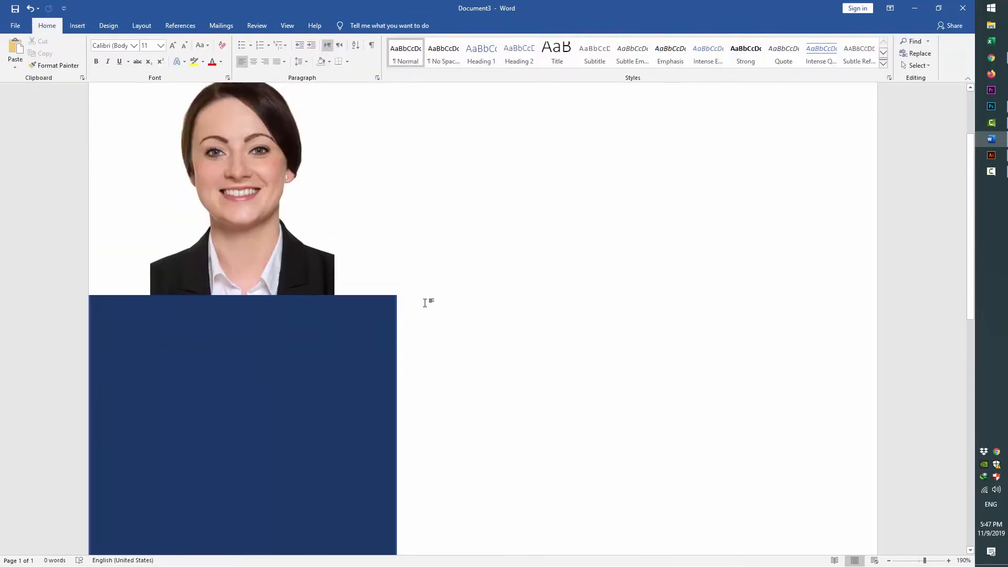
pyautogui.click(77, 25)
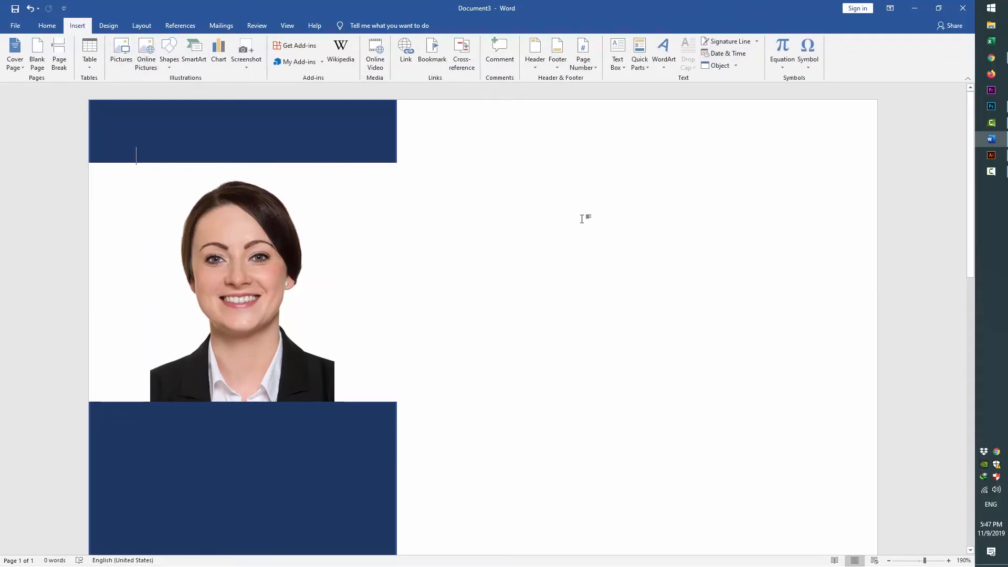
# Draw a text box beside the portrait and type the candidate's name
pyautogui.click(617, 52)
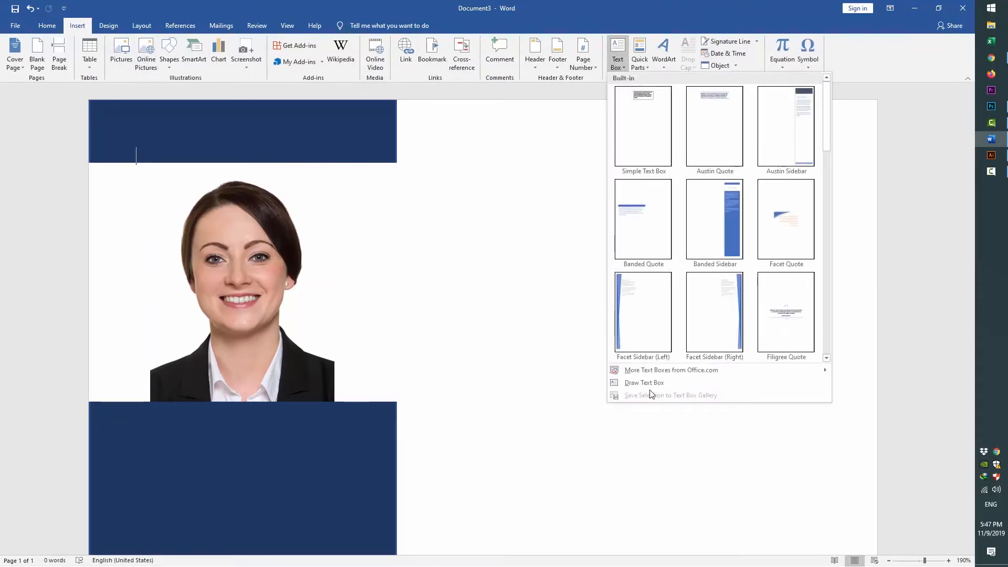
pyautogui.click(635, 383)
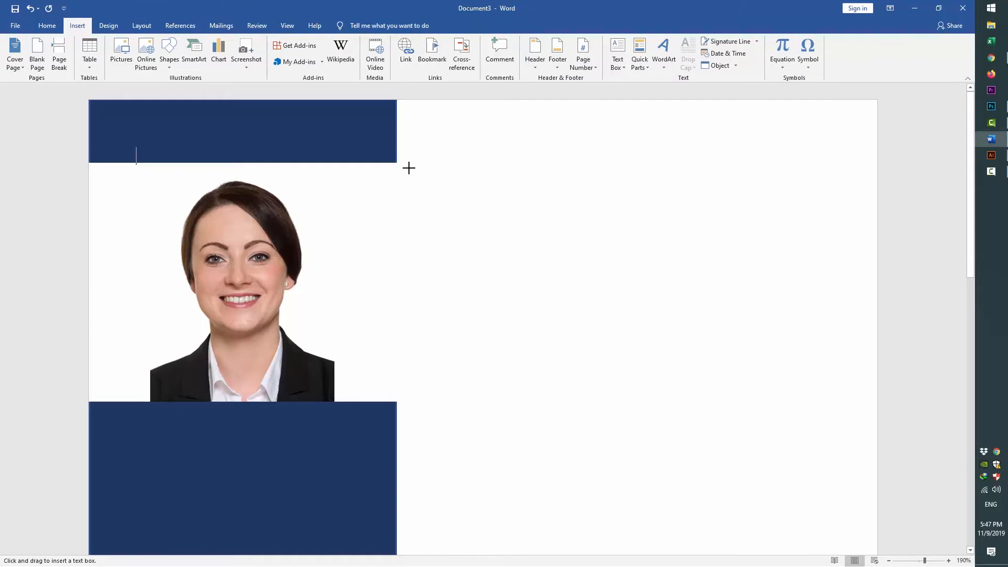
pyautogui.moveTo(409, 168)
pyautogui.mouseDown()
pyautogui.moveTo(427, 315)
pyautogui.moveTo(470, 398)
pyautogui.moveTo(655, 398)
pyautogui.moveTo(670, 307)
pyautogui.moveTo(859, 292)
pyautogui.mouseUp()
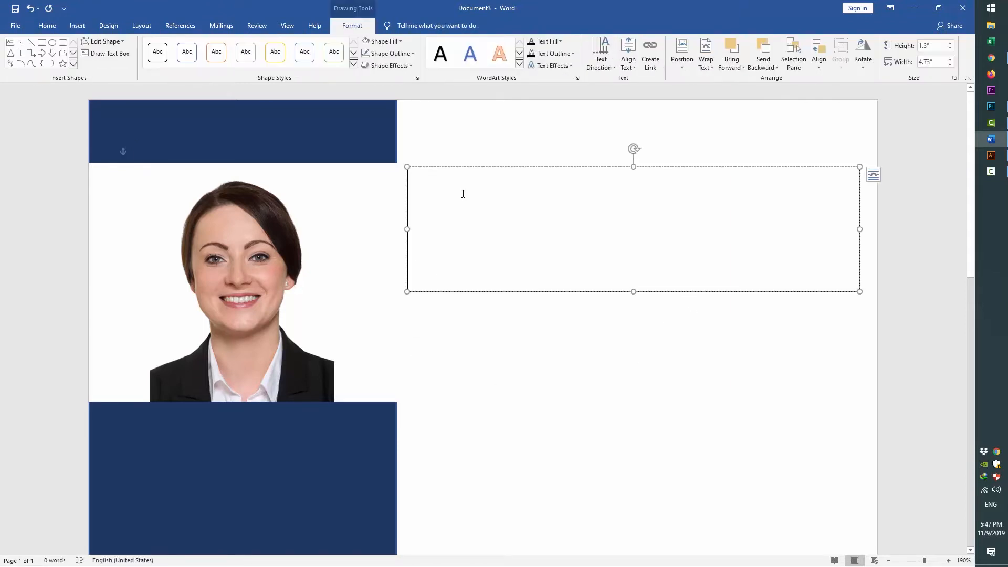
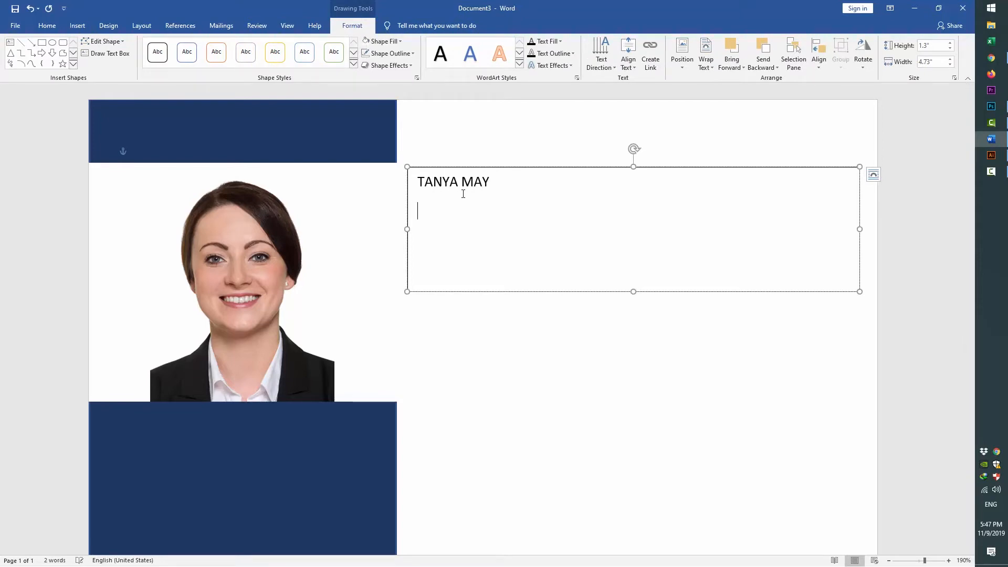
# Set the name in AvenirNext LT Pro Cn with no space after each line
pyautogui.hotkey('ctrl', 'a')
pyautogui.click(47, 25)
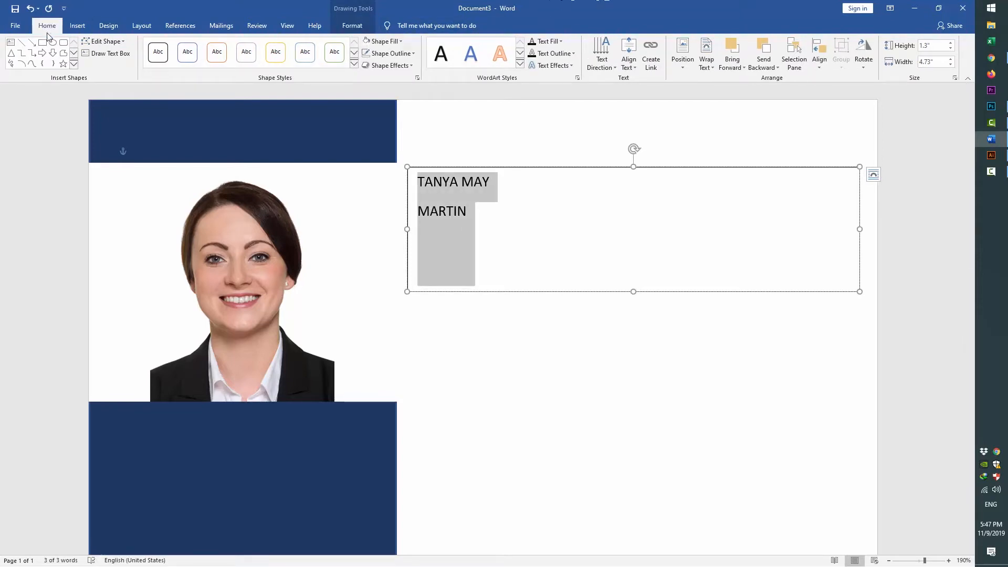
pyautogui.click(135, 46)
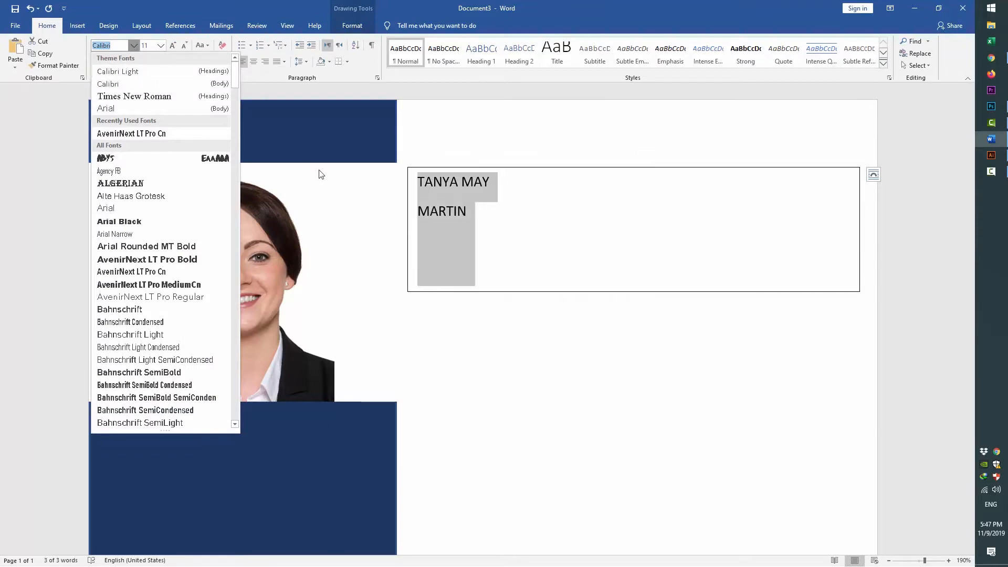
pyautogui.click(146, 133)
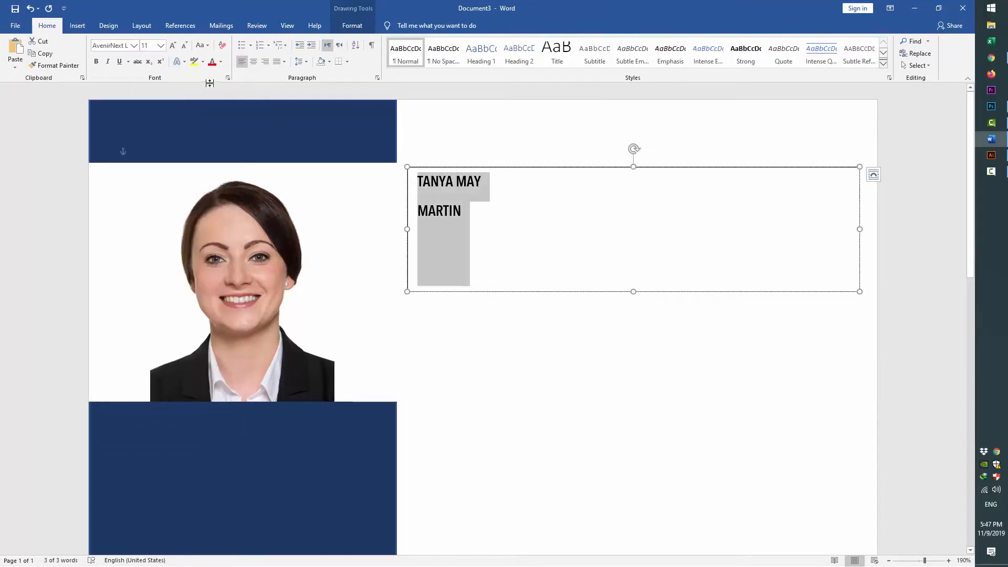
pyautogui.click(302, 61)
pyautogui.click(297, 61)
pyautogui.click(296, 62)
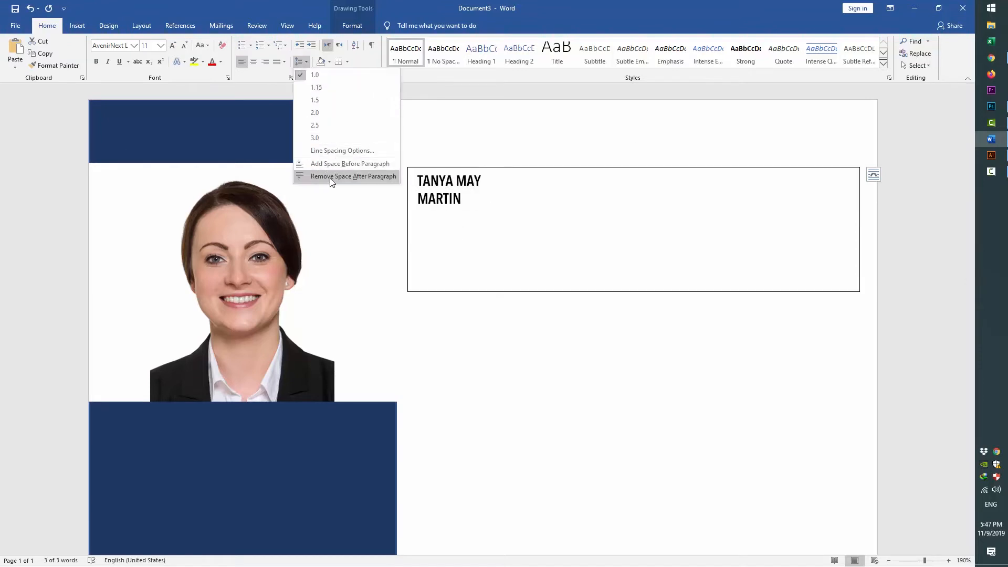
pyautogui.click(329, 178)
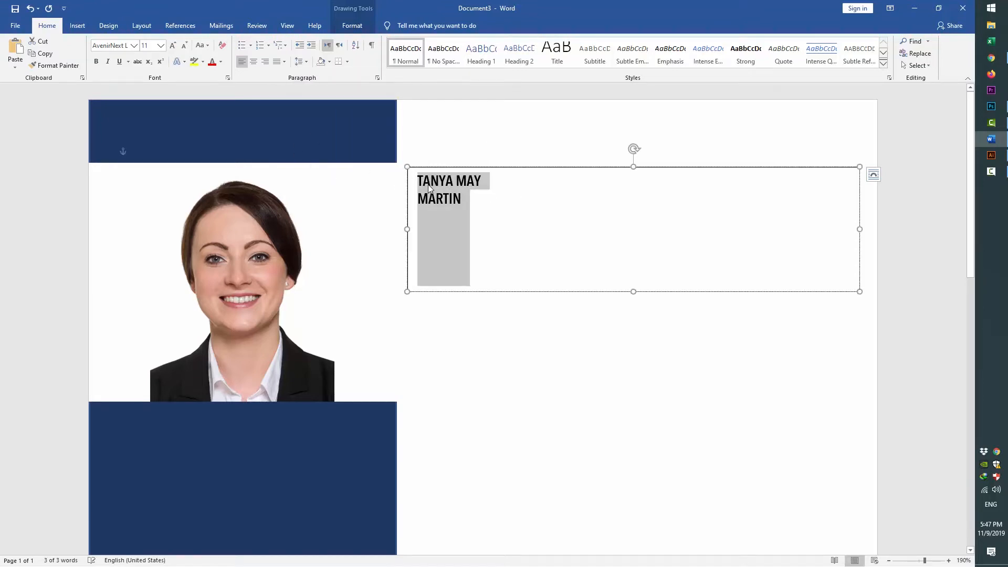
# Enlarge the name to 48 pt with 0.8 multiple line spacing, surname at 58 pt
pyautogui.hotkey('ctrl', 'shift', '.')
pyautogui.hotkey('ctrl', 'shift', '.')
pyautogui.hotkey('ctrl', 'shift', '.')
pyautogui.hotkey('ctrl', 'shift', '.')
pyautogui.hotkey('ctrl', 'shift', '.')
pyautogui.hotkey('ctrl', 'shift', '.')
pyautogui.hotkey('ctrl', 'shift', '.')
pyautogui.hotkey('ctrl', 'shift', '.')
pyautogui.hotkey('ctrl', 'shift', '.')
pyautogui.hotkey('ctrl', 'shift', '.')
pyautogui.hotkey('ctrl', 'shift', '.')
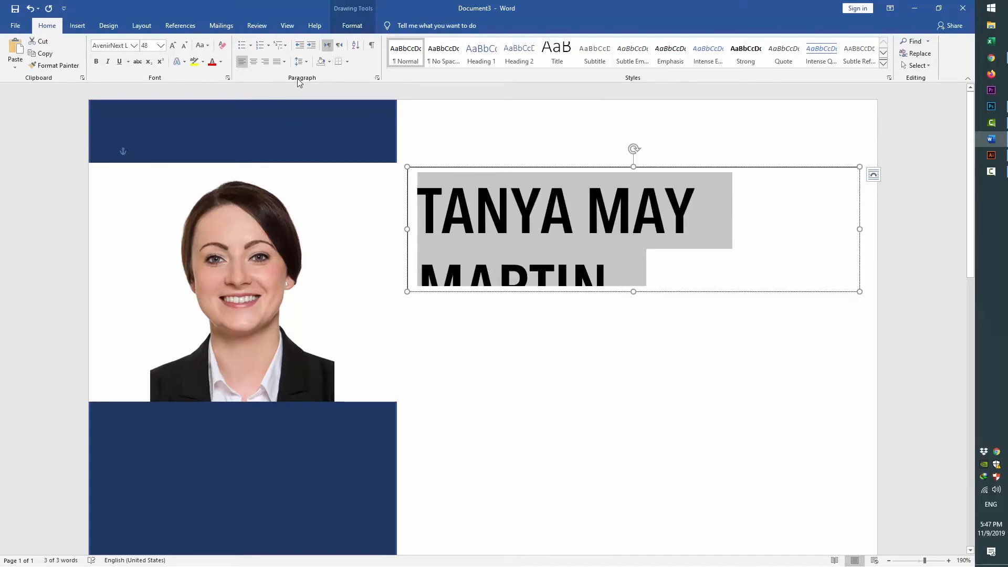
pyautogui.click(299, 61)
pyautogui.click(327, 154)
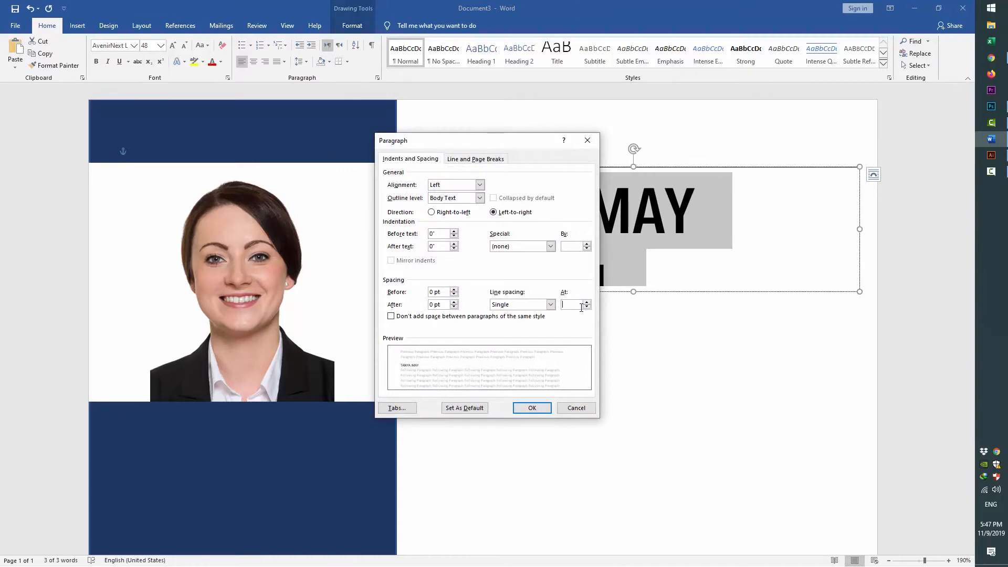
pyautogui.press('Return')
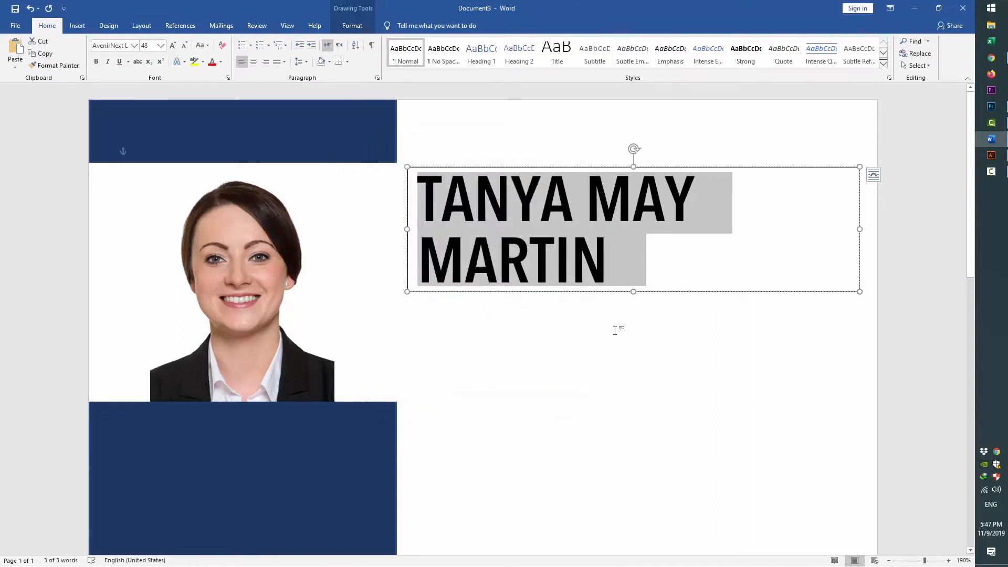
pyautogui.hotkey('ctrl', '[')
pyautogui.hotkey('ctrl', '[')
pyautogui.hotkey('ctrl', '[')
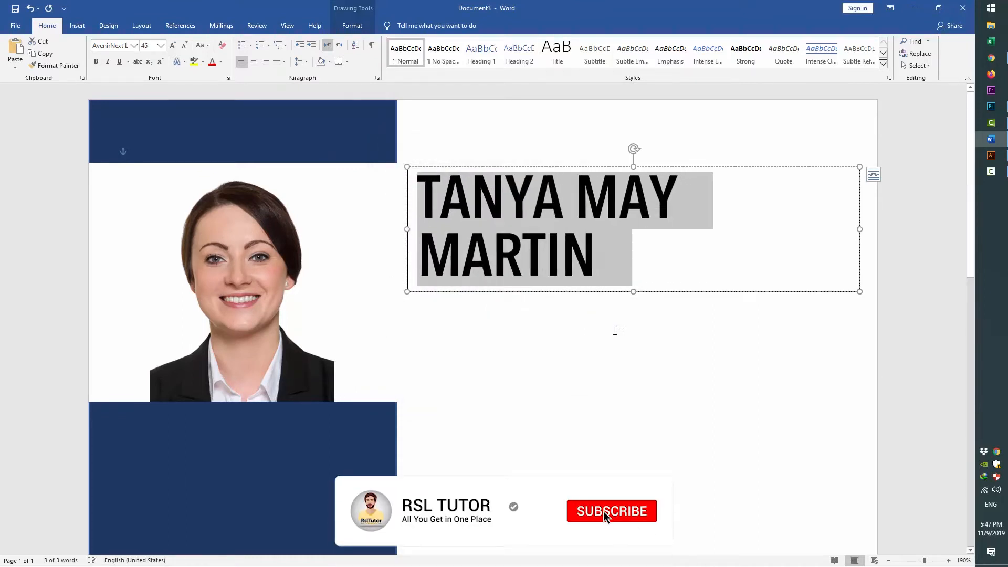
pyautogui.press('Left')
pyautogui.press('Down')
pyautogui.hotkey('shift', 'End')
pyautogui.hotkey('ctrl', ']')
pyautogui.hotkey('ctrl', ']')
pyautogui.hotkey('ctrl', ']')
pyautogui.hotkey('ctrl', ']')
pyautogui.hotkey('ctrl', ']')
pyautogui.hotkey('ctrl', ']')
pyautogui.hotkey('ctrl', ']')
pyautogui.hotkey('ctrl', ']')
pyautogui.hotkey('ctrl', ']')
pyautogui.hotkey('ctrl', ']')
pyautogui.hotkey('ctrl', ']')
pyautogui.hotkey('ctrl', ']')
pyautogui.hotkey('ctrl', ']')
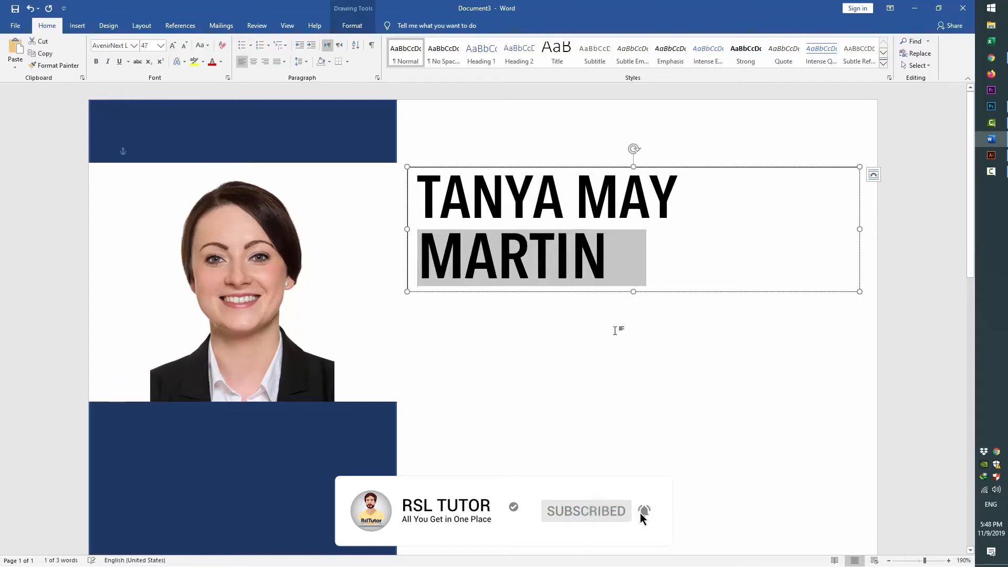
# Apply 0.8 multiple line spacing to both name lines
pyautogui.hotkey('ctrl', 'Home')
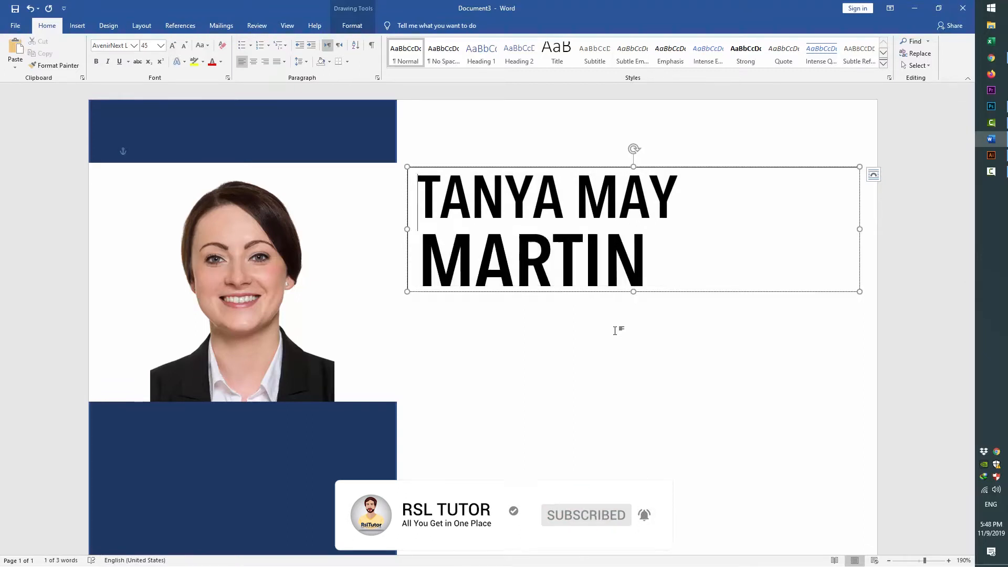
pyautogui.hotkey('shift', 'End')
pyautogui.hotkey('shift', 'Down')
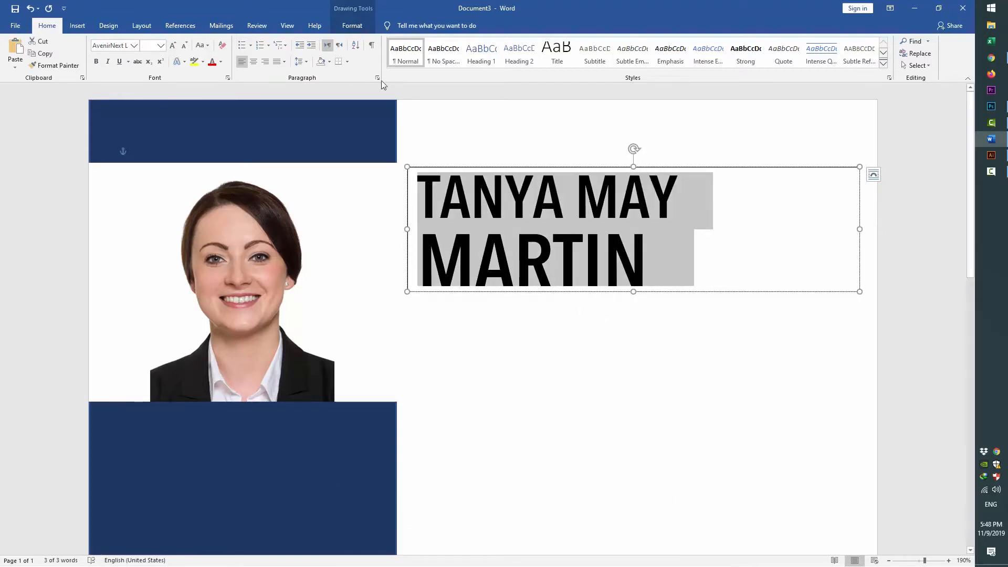
pyautogui.click(299, 62)
pyautogui.click(336, 148)
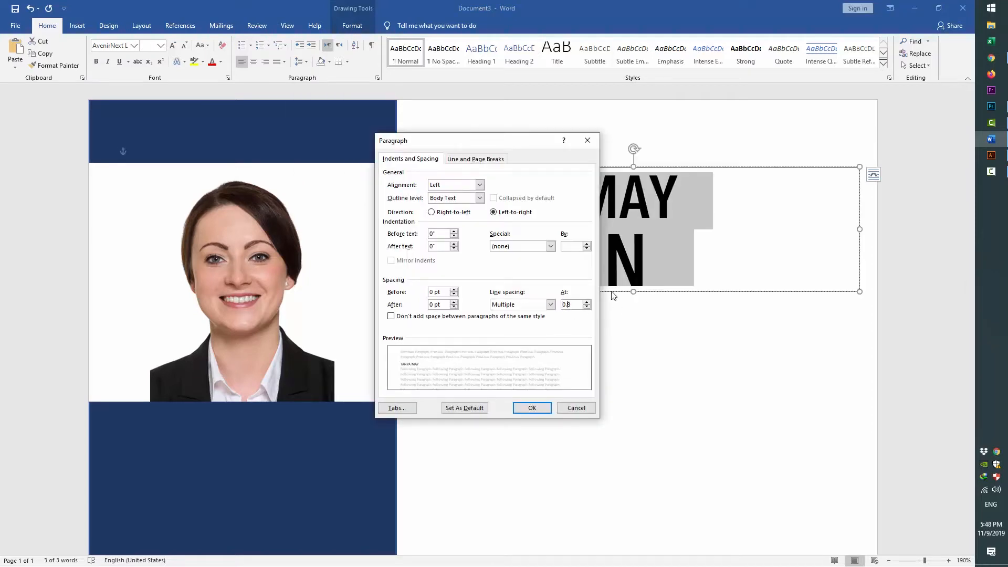
pyautogui.press('Return')
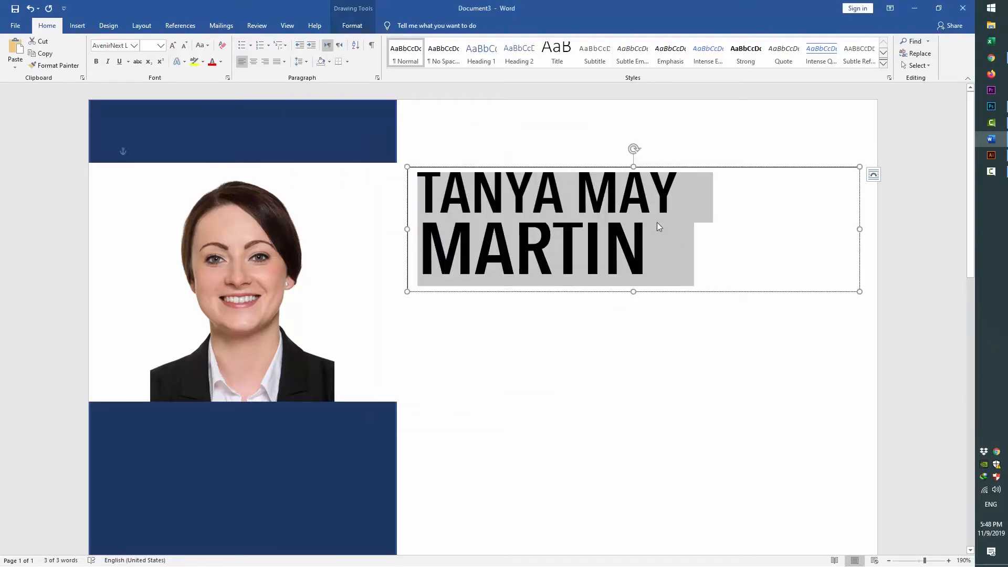
# Reapply 0.8 line spacing to the surname and shrink the whole name slightly
pyautogui.click(659, 231)
pyautogui.hotkey('ctrl', 'z')
pyautogui.click(514, 251)
pyautogui.tripleClick(702, 246)
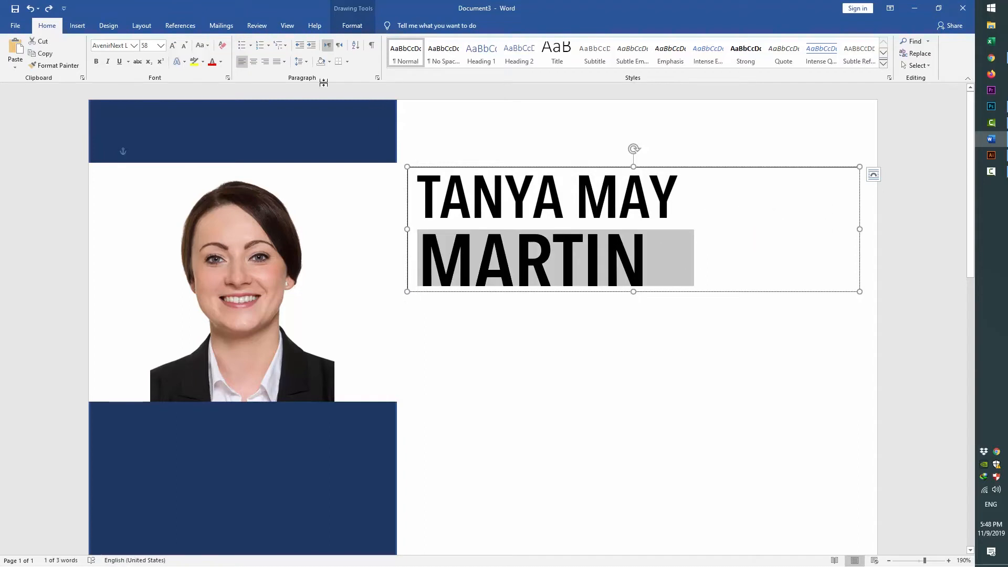
pyautogui.click(300, 61)
pyautogui.click(336, 148)
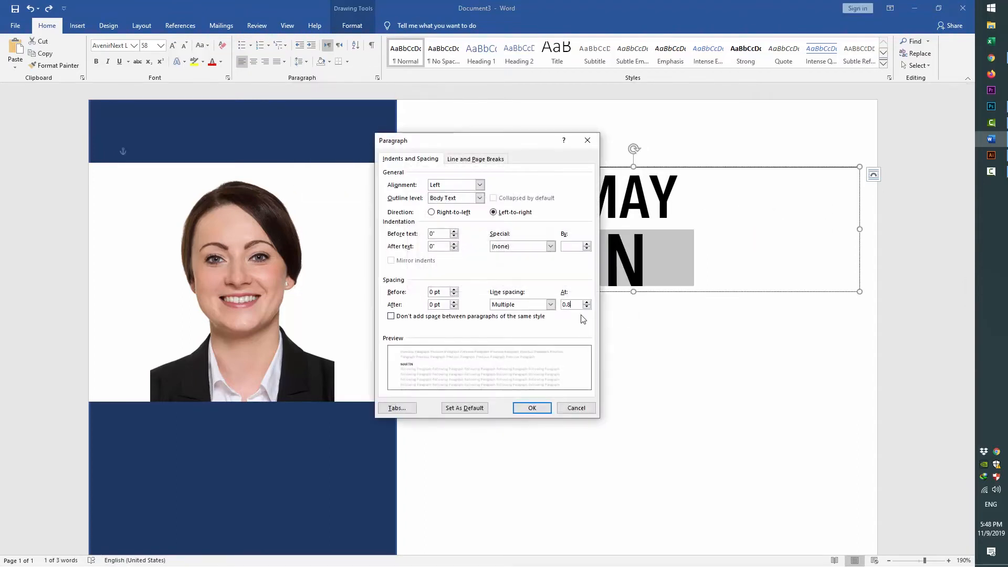
pyautogui.press('Return')
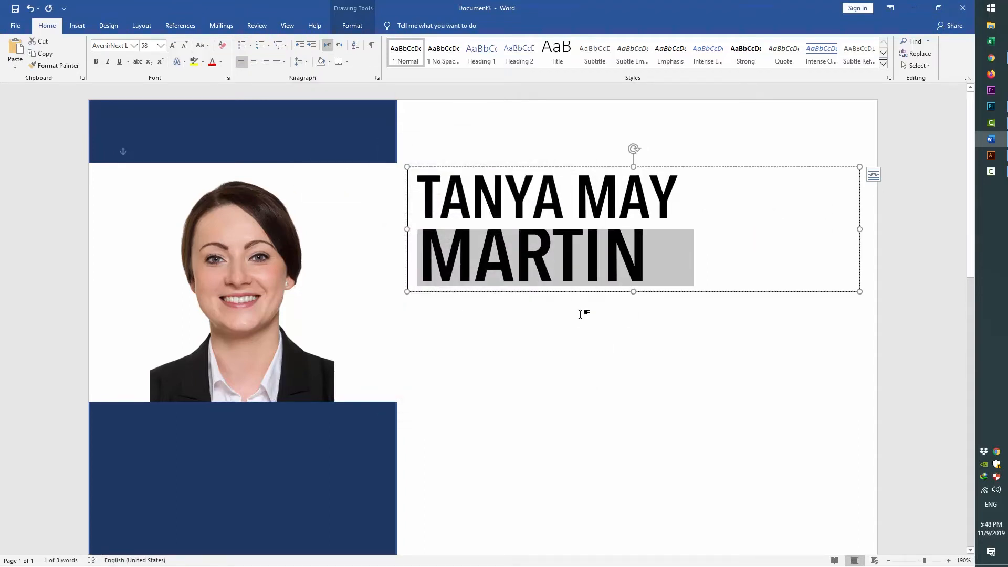
pyautogui.moveTo(664, 245); pyautogui.dragTo(424, 208)
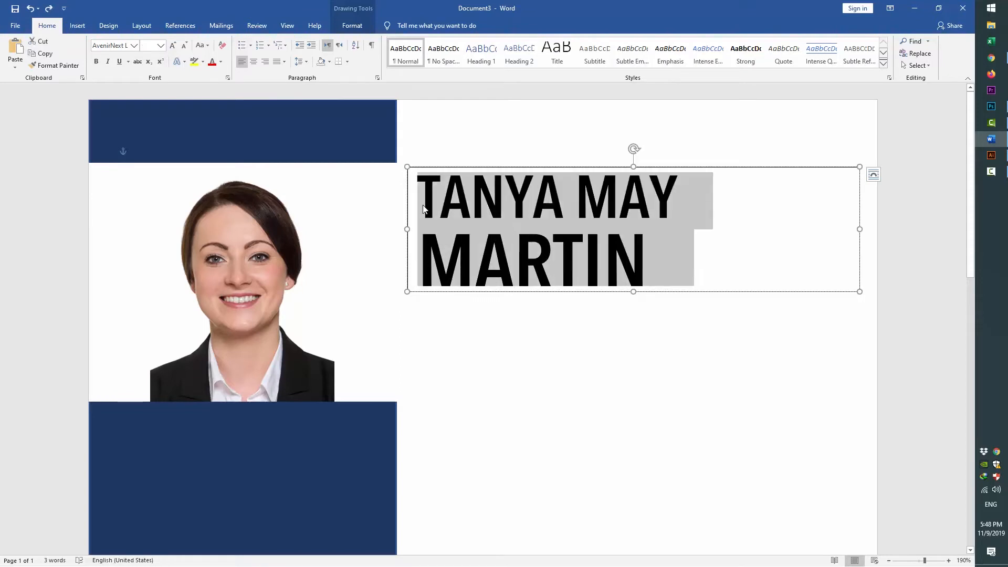
pyautogui.hotkey('ctrl', '[')
pyautogui.hotkey('ctrl', '[')
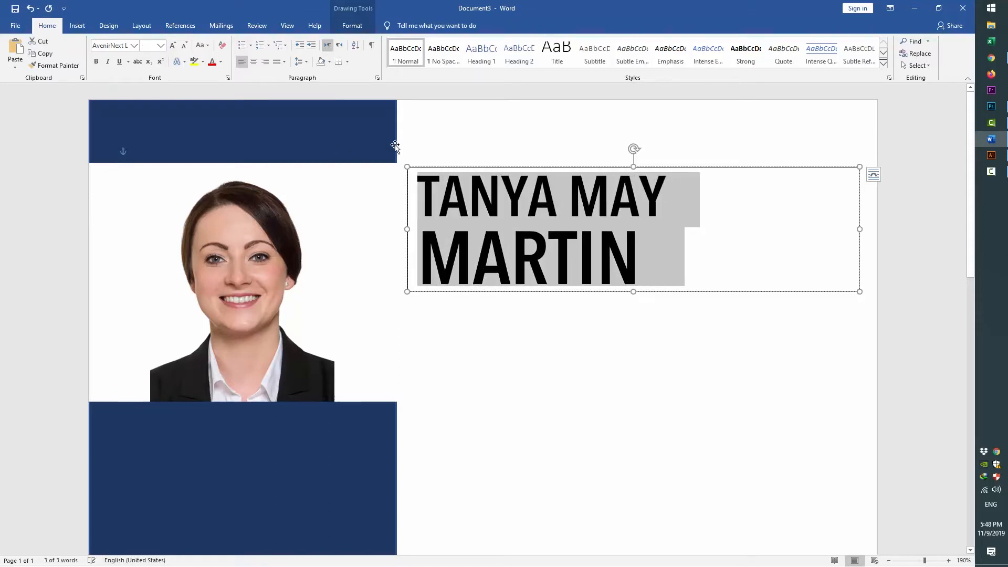
# Colour the name's first line dark navy and the surname black
pyautogui.click(221, 64)
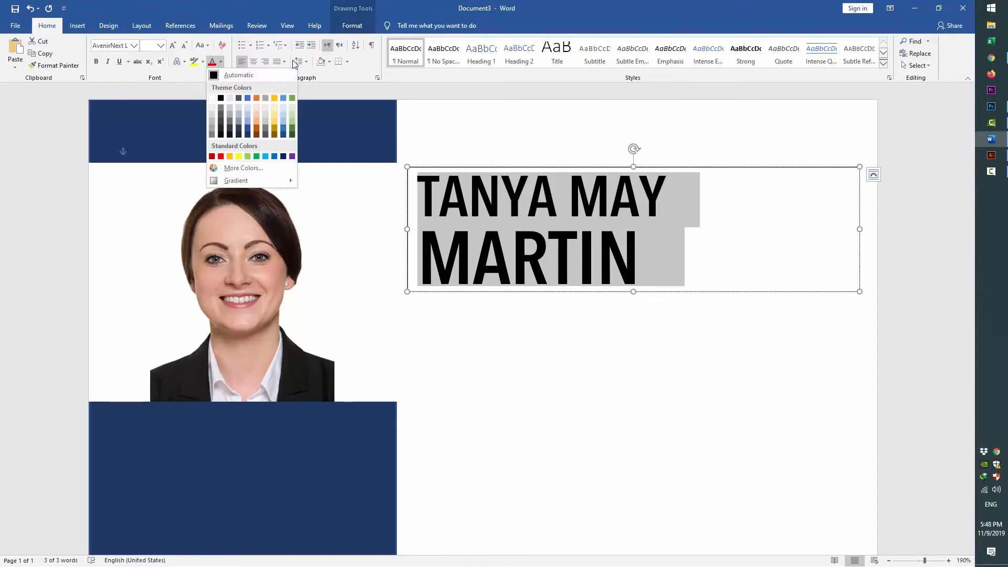
pyautogui.click(249, 136)
pyautogui.doubleClick(527, 237)
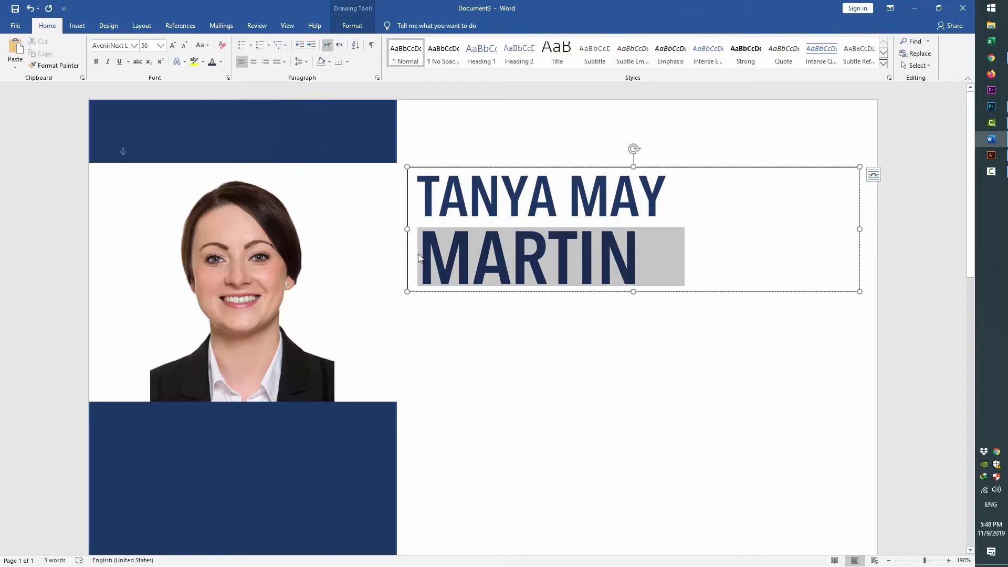
pyautogui.click(221, 62)
pyautogui.click(221, 99)
pyautogui.click(739, 350)
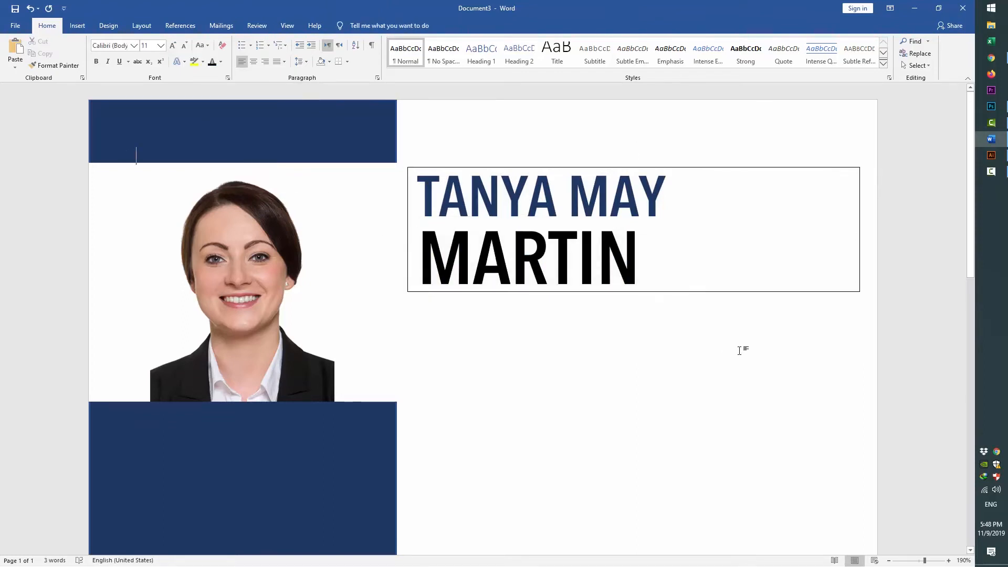
# Set the name text box's Shape Outline to No Outline
pyautogui.click(704, 292)
pyautogui.click(352, 25)
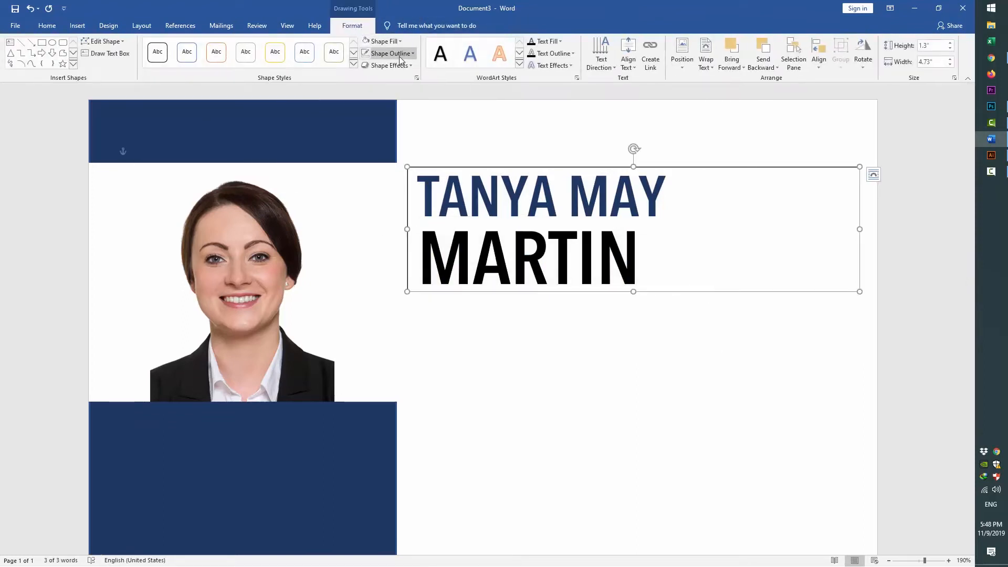
pyautogui.click(391, 53)
pyautogui.click(391, 146)
pyautogui.click(653, 423)
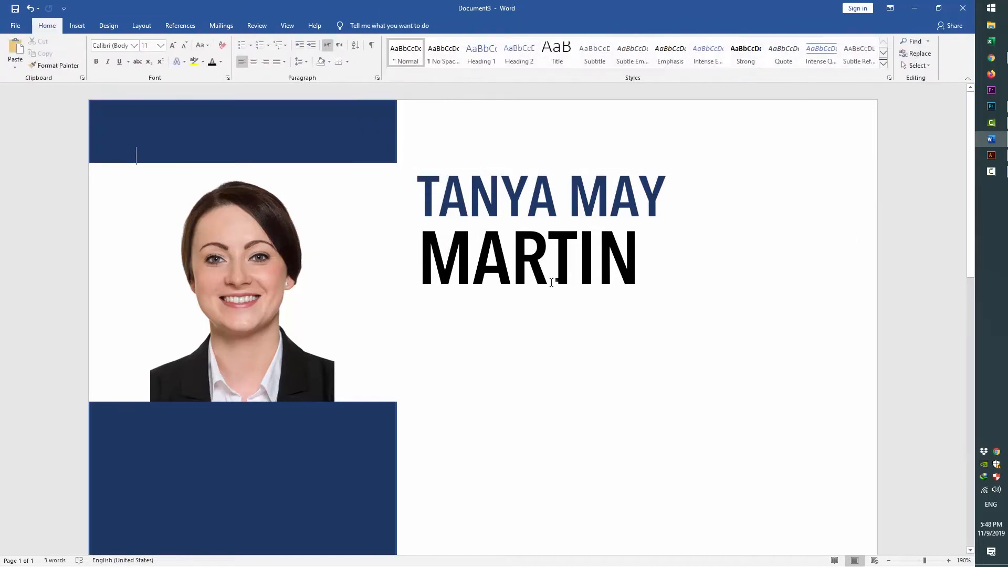
pyautogui.click(77, 25)
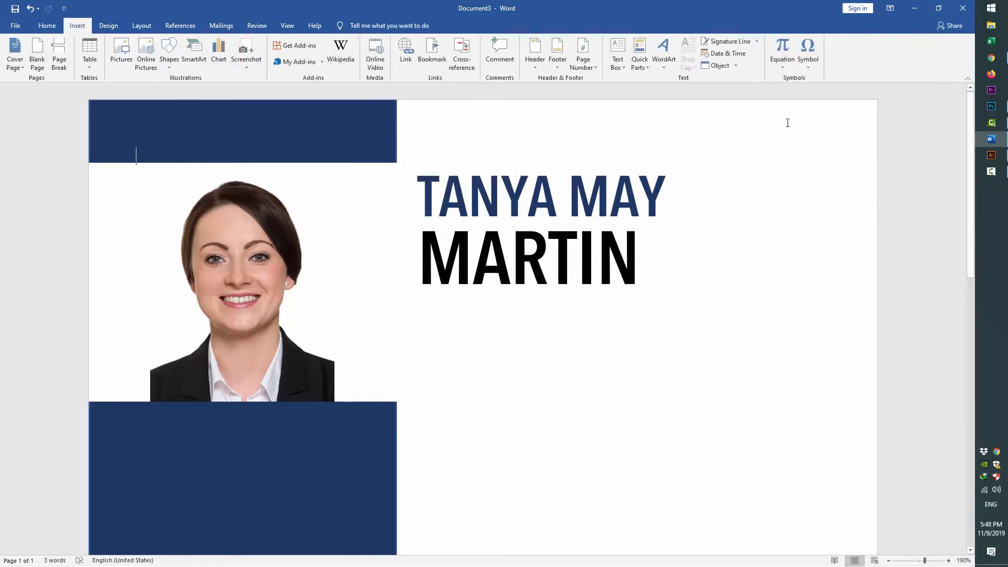
# Draw a wide empty text box beneath the name heading
pyautogui.click(617, 53)
pyautogui.click(639, 382)
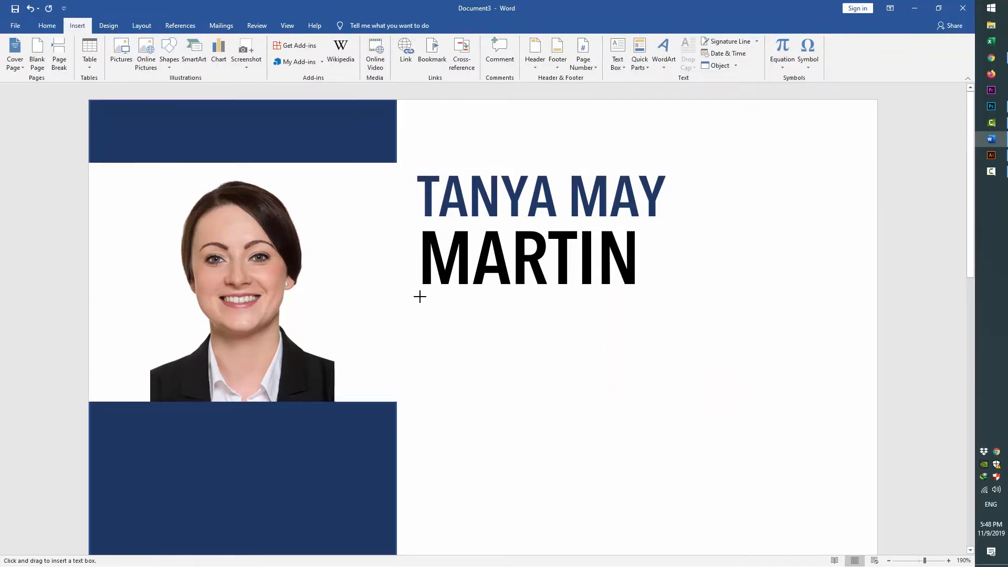
pyautogui.moveTo(450, 363)
pyautogui.mouseDown()
pyautogui.moveTo(727, 398)
pyautogui.moveTo(862, 400)
pyautogui.mouseUp()
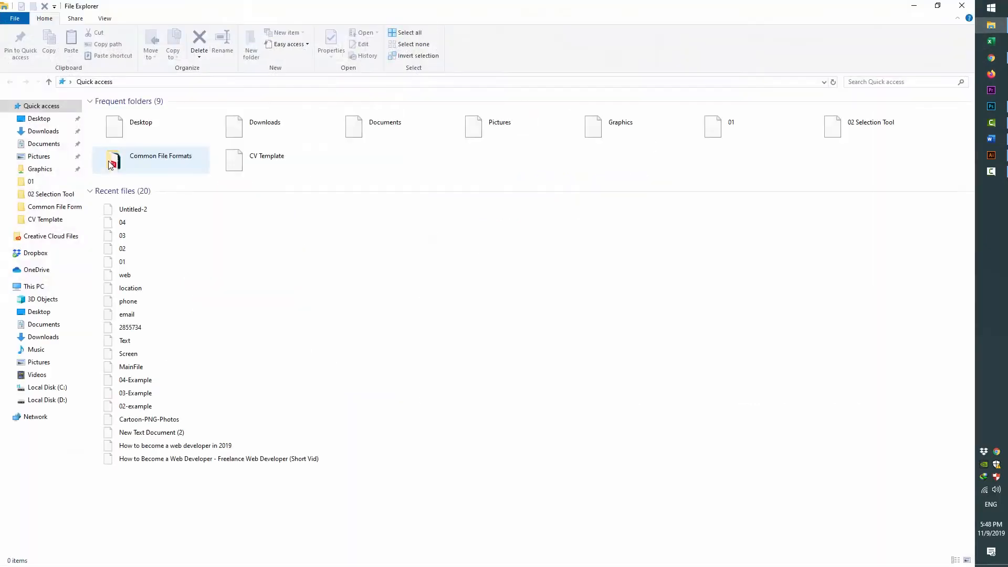
pyautogui.click(48, 120)
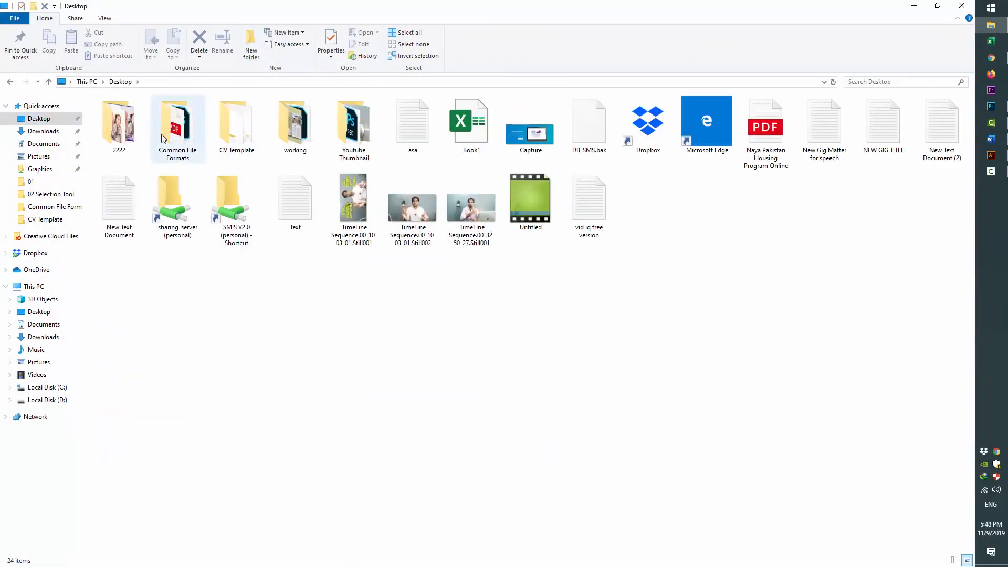
# Copy 'GRAPHIC DESIGNER' from the Notepad notes and paste it into the new text box
pyautogui.doubleClick(236, 137)
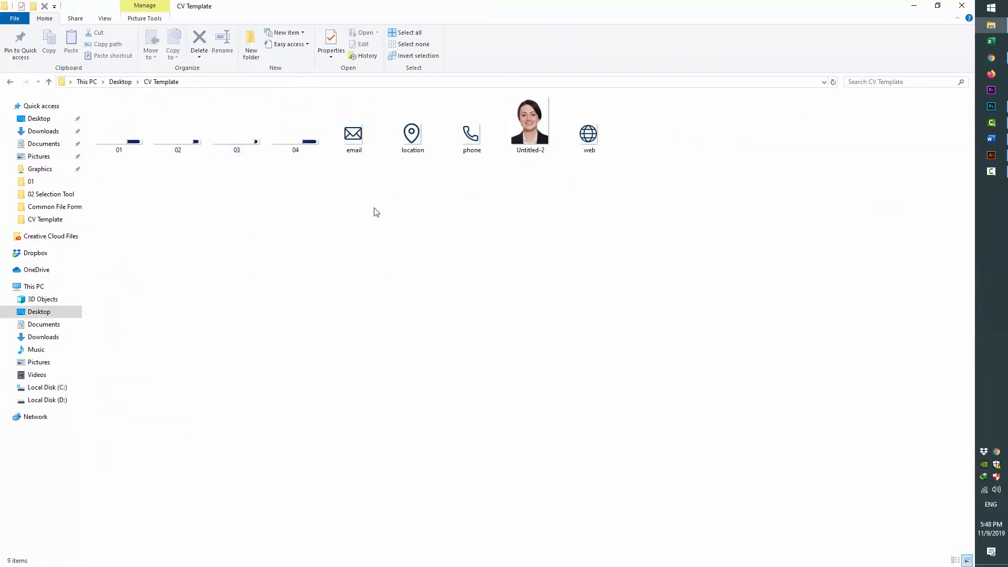
pyautogui.click(914, 6)
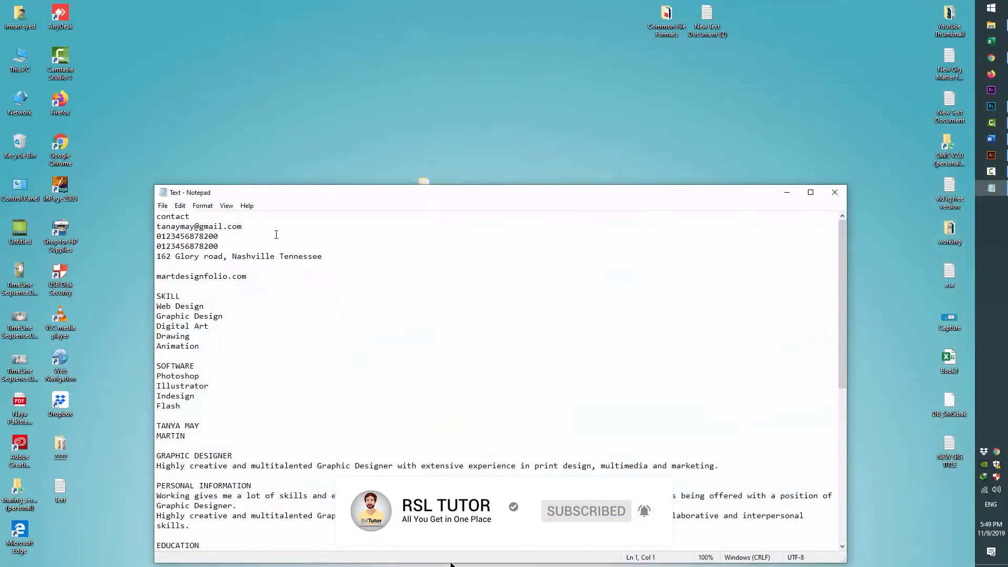
pyautogui.scroll(-4, 276, 235)
pyautogui.moveTo(243, 339); pyautogui.dragTo(156, 336)
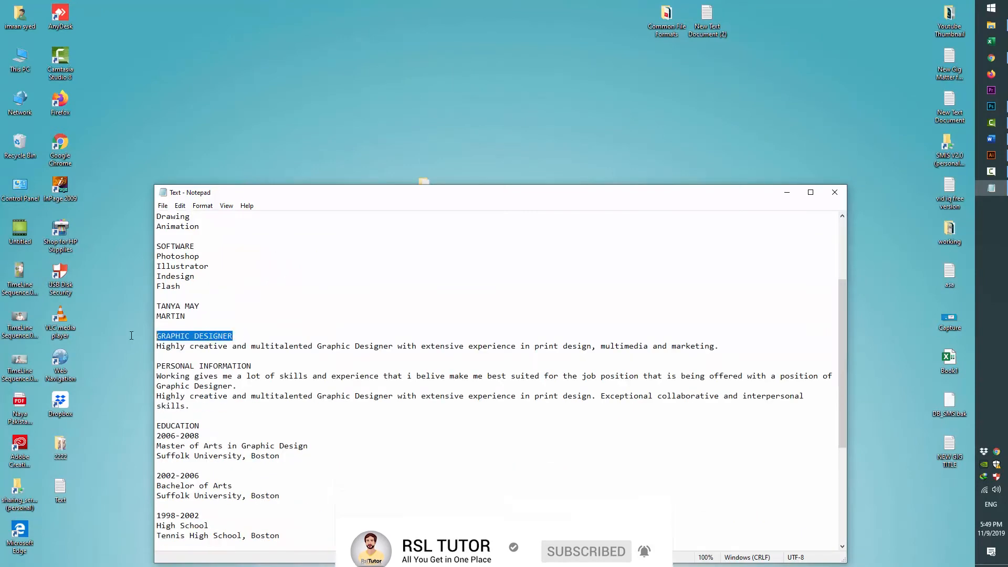
pyautogui.hotkey('ctrl', 'c')
pyautogui.hotkey('alt', 'Tab')
pyautogui.rightClick(444, 307)
pyautogui.click(464, 353)
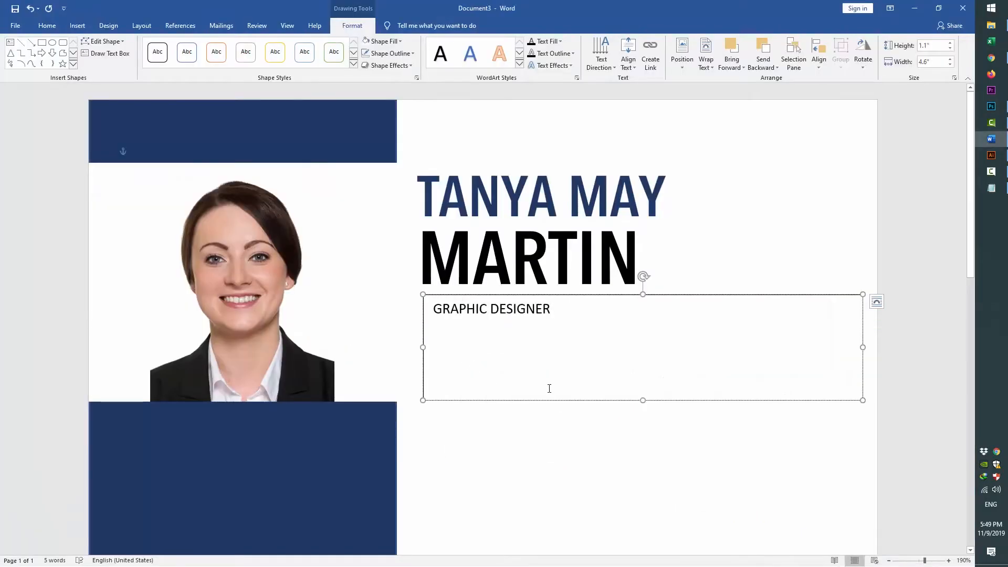
# Set the GRAPHIC DESIGNER text in the AvenirNext LT Pro Cn font
pyautogui.moveTo(551, 311); pyautogui.dragTo(438, 311)
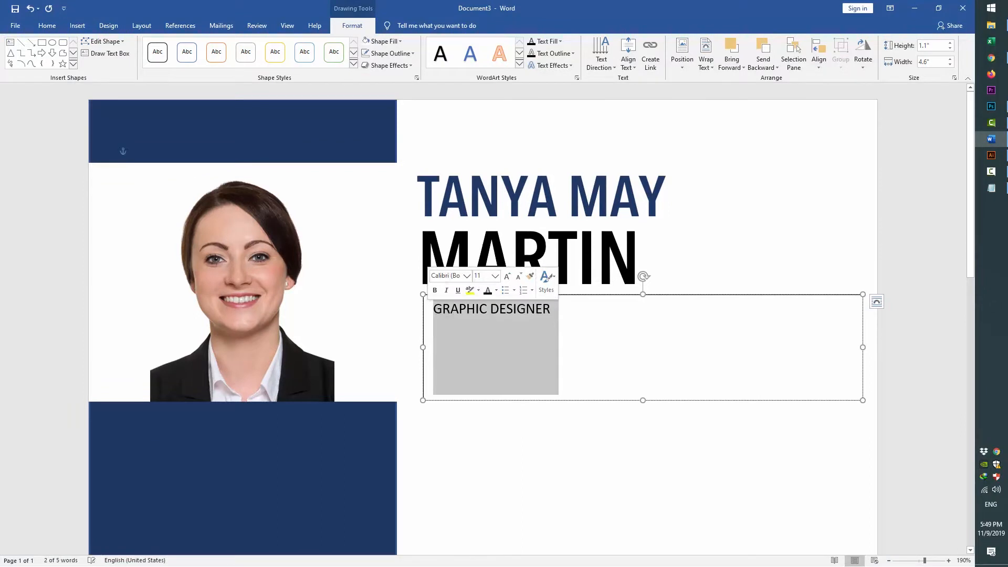
pyautogui.doubleClick(492, 270)
pyautogui.tripleClick(465, 314)
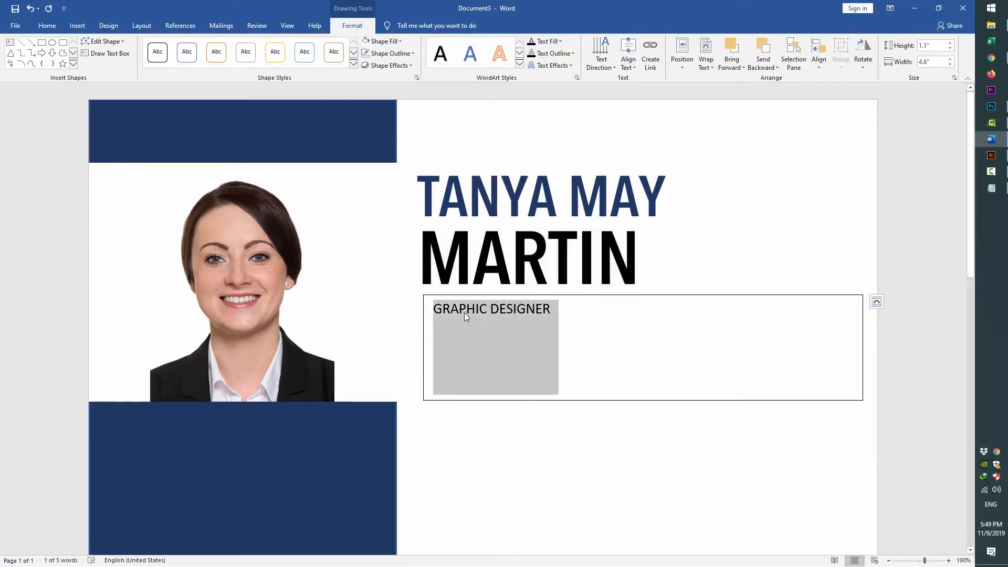
pyautogui.rightClick(464, 313)
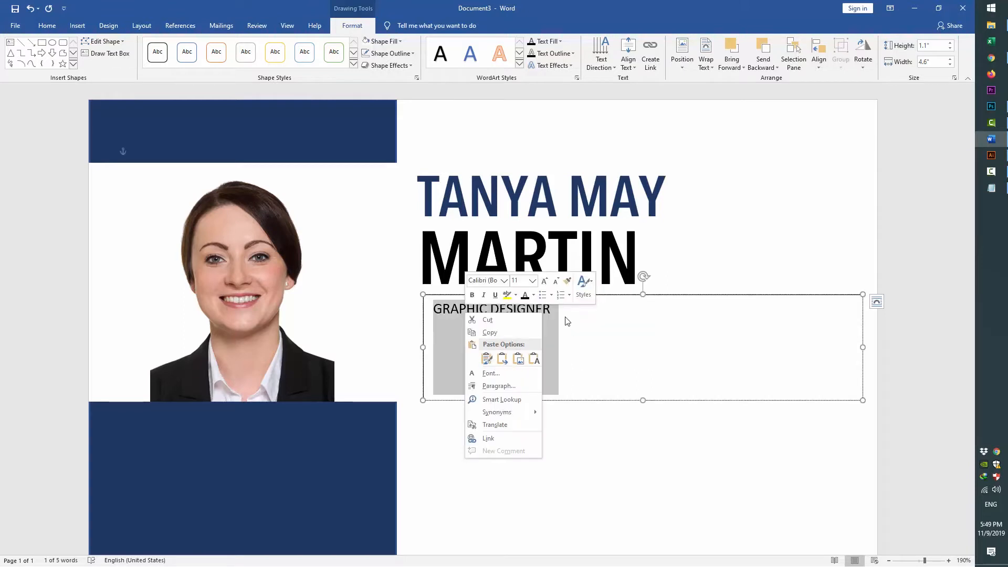
pyautogui.click(47, 25)
pyautogui.click(134, 46)
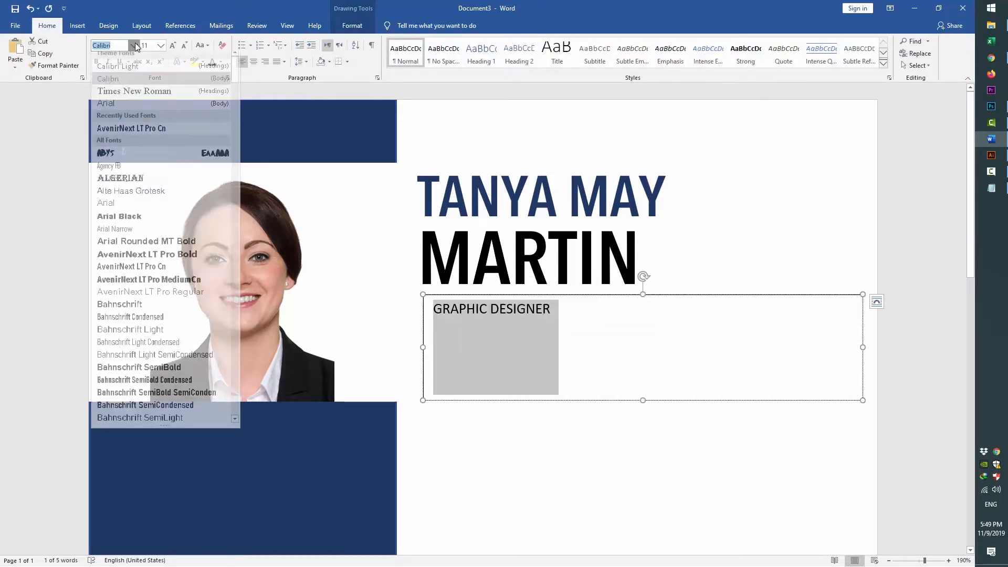
pyautogui.click(159, 133)
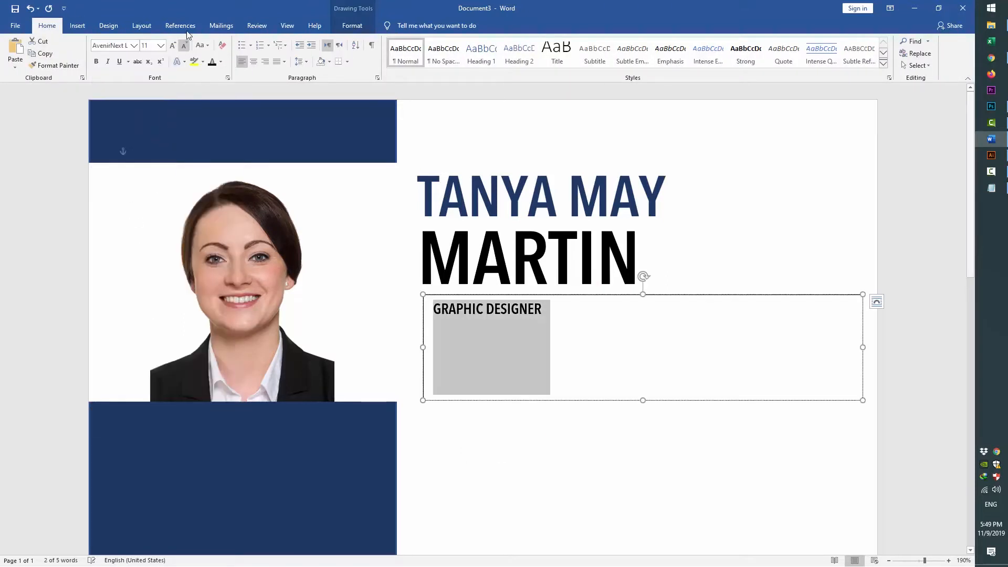
# Enlarge GRAPHIC DESIGNER to 13 pt
pyautogui.click(530, 324)
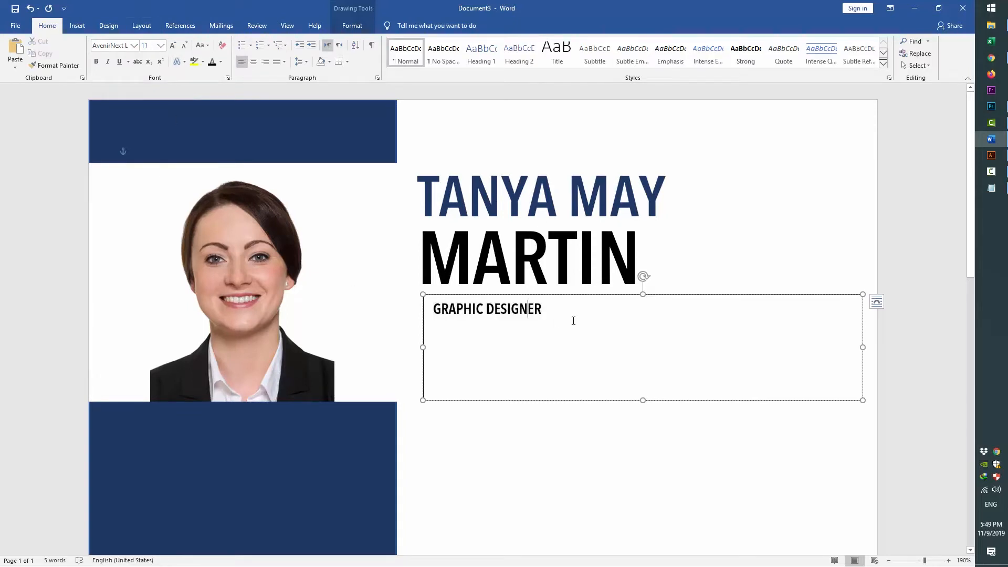
pyautogui.moveTo(545, 313); pyautogui.dragTo(432, 311)
pyautogui.click(488, 281)
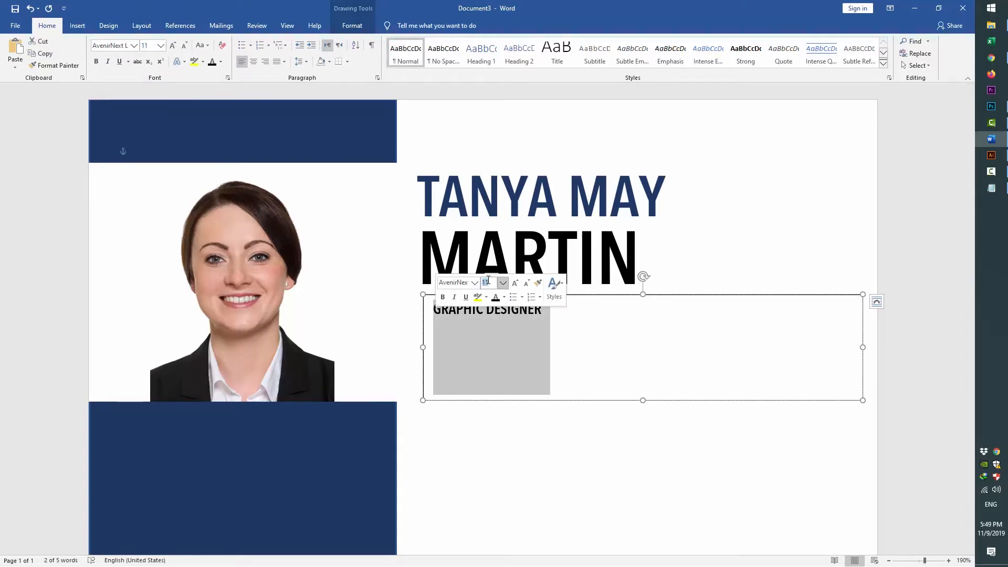
pyautogui.write('13')
pyautogui.press('Return')
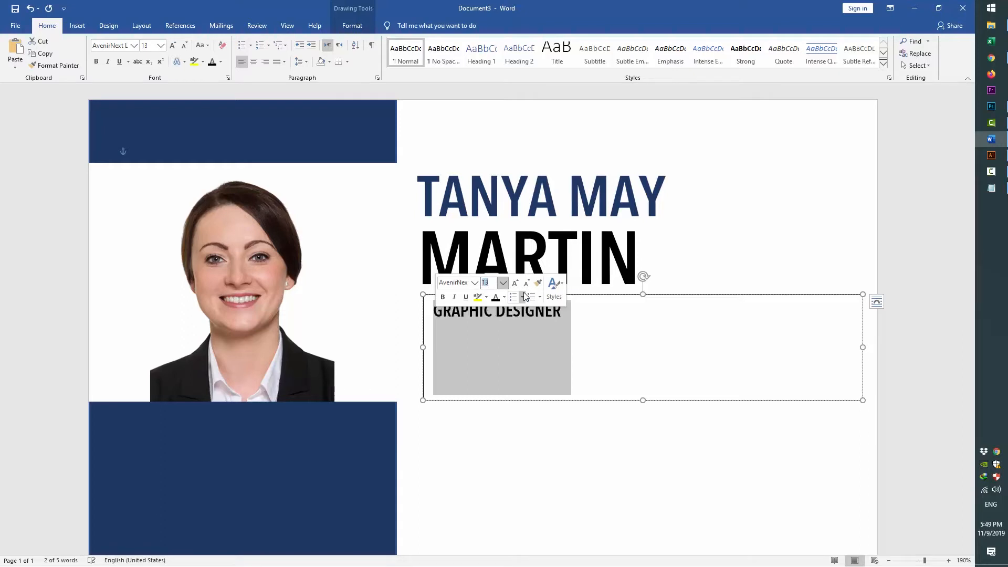
# Start a new line below the title and remove paragraph space after throughout the box
pyautogui.click(585, 314)
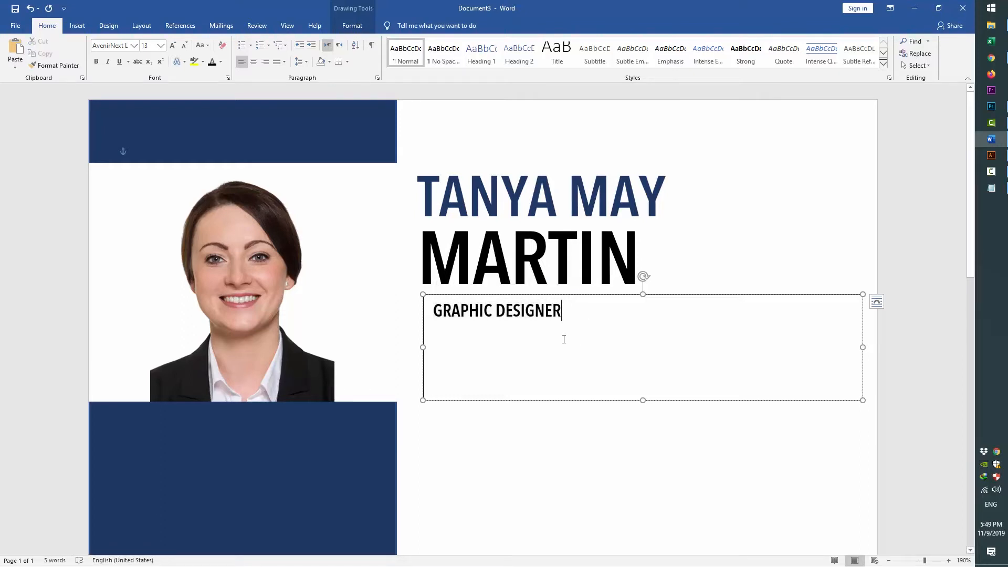
pyautogui.press('Return')
pyautogui.press('alt')
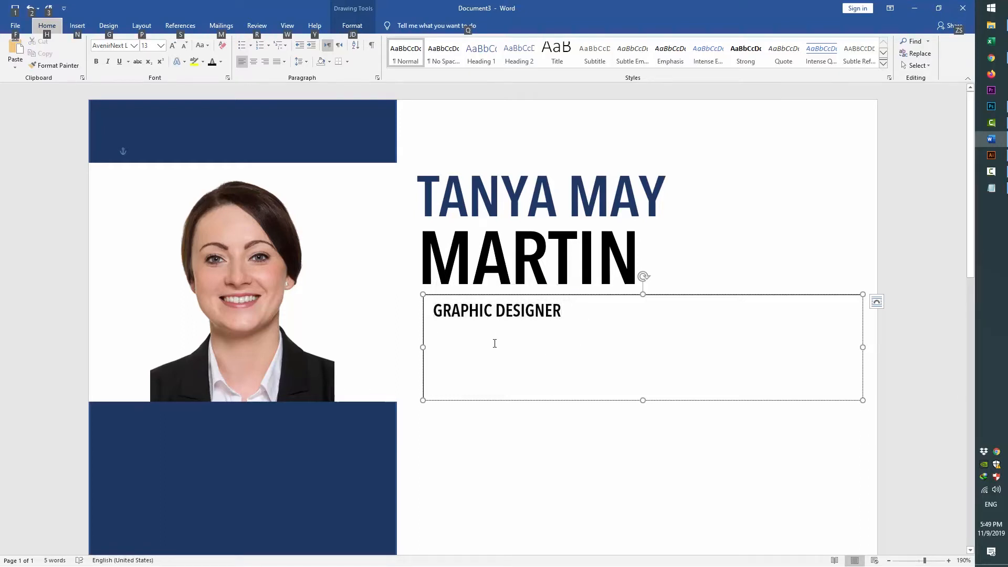
pyautogui.hotkey('ctrl', 'a')
pyautogui.click(299, 61)
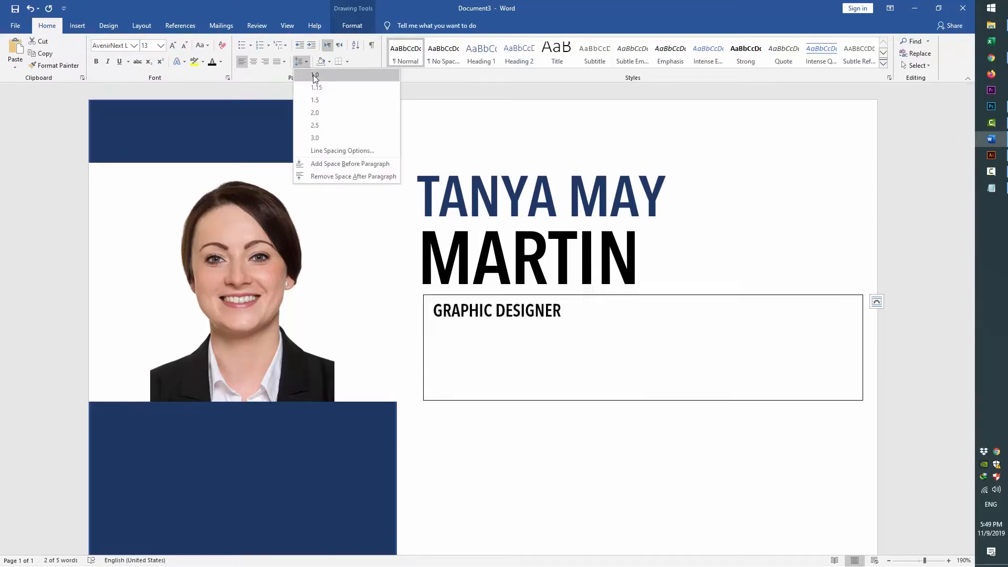
pyautogui.click(326, 176)
pyautogui.click(442, 325)
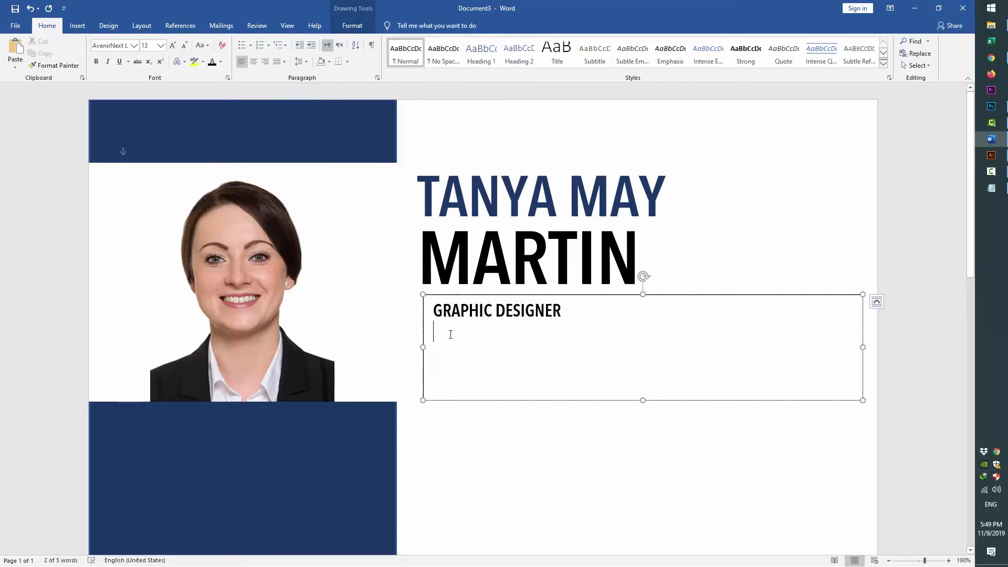
pyautogui.hotkey('alt', 'Tab')
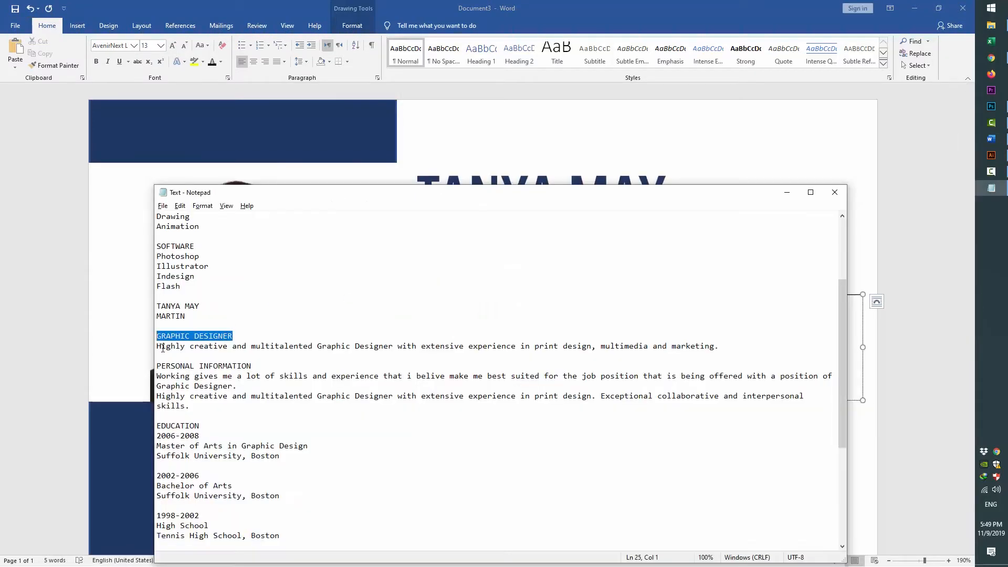
# Paste the summary sentence from the notes into the text box as plain text
pyautogui.moveTo(157, 347); pyautogui.dragTo(740, 347)
pyautogui.hotkey('ctrl', 'c')
pyautogui.hotkey('alt', 'Tab')
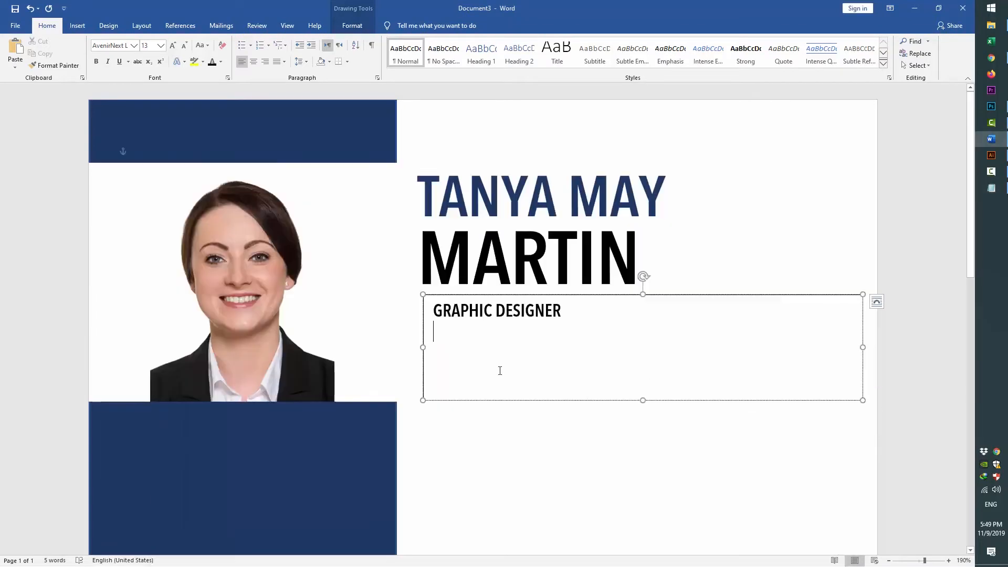
pyautogui.rightClick(438, 330)
pyautogui.click(460, 376)
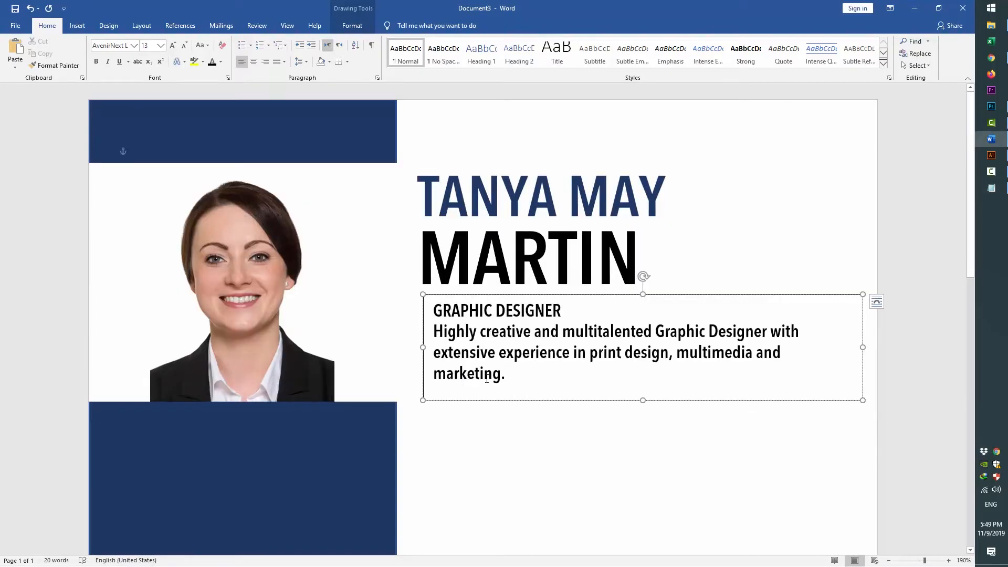
# Set the summary paragraph to Calibri at 9 pt
pyautogui.moveTo(511, 386); pyautogui.dragTo(433, 333)
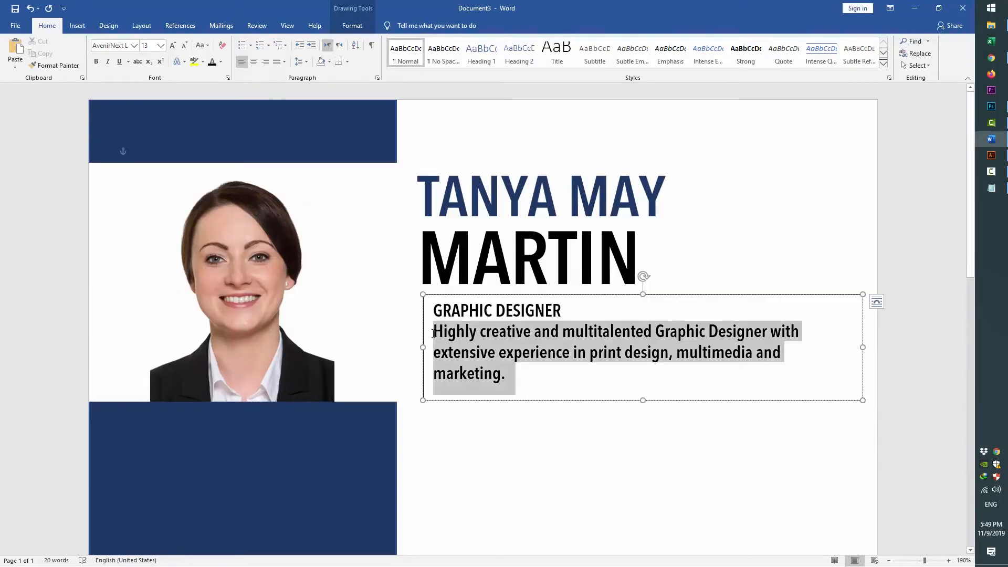
pyautogui.click(134, 45)
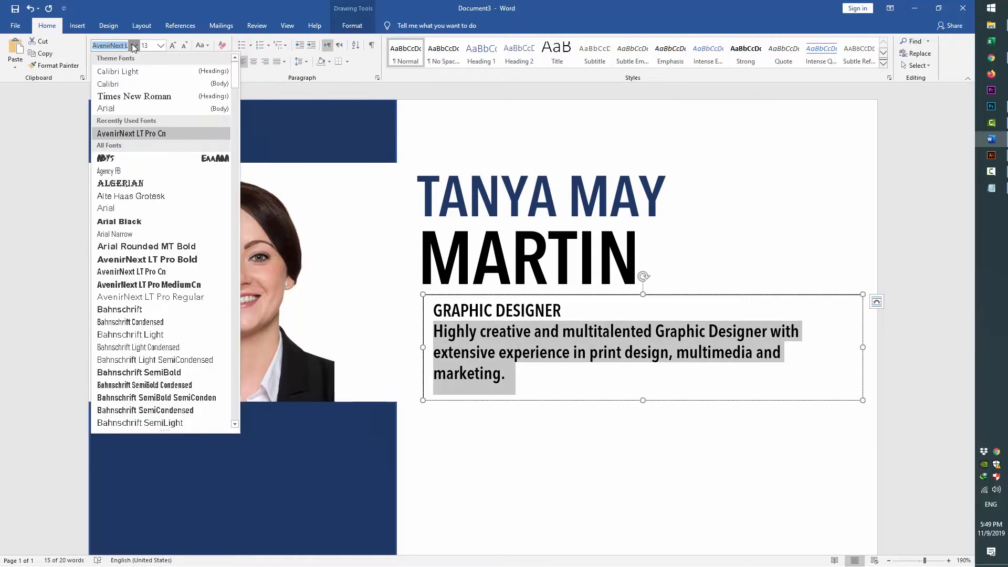
pyautogui.click(118, 85)
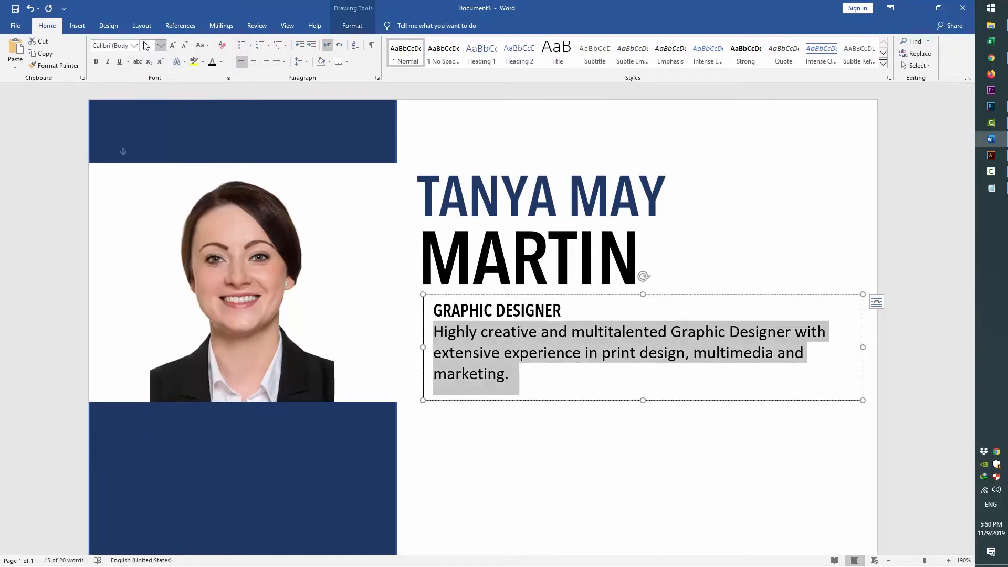
pyautogui.write('11')
pyautogui.press('Return')
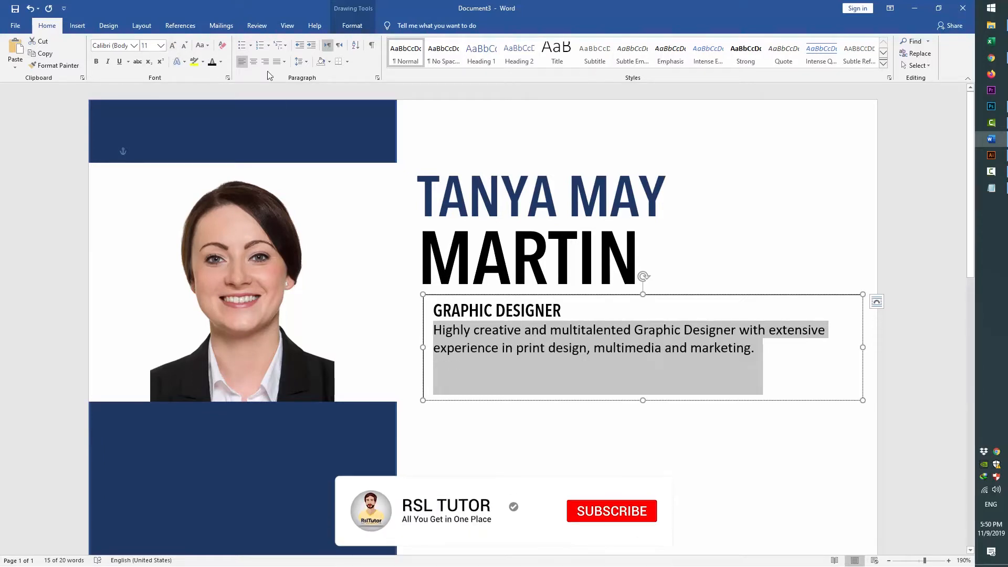
pyautogui.hotkey('ctrl', '[')
pyautogui.hotkey('ctrl', '[')
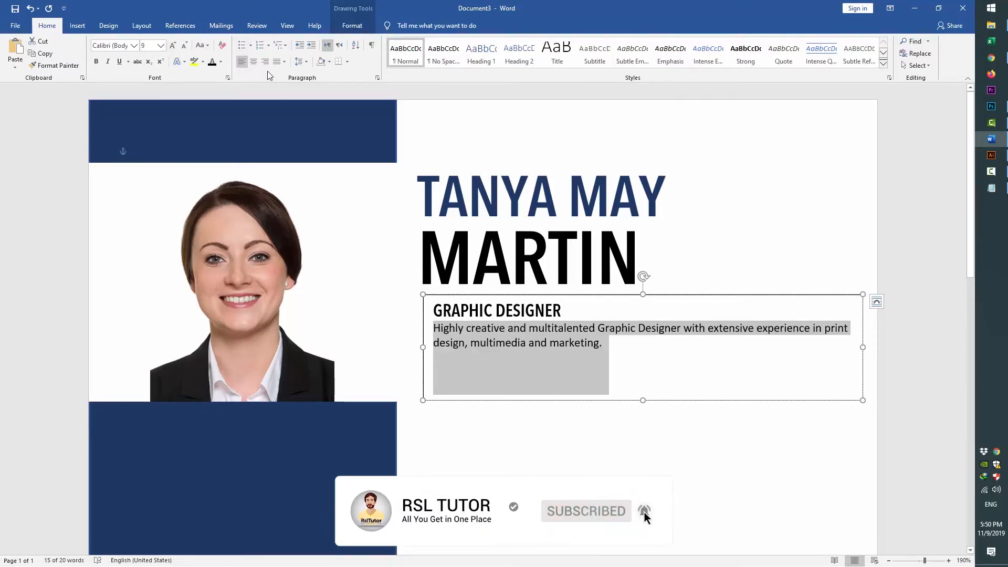
# Justify the summary paragraph, trying Justify High before resetting the alignment
pyautogui.hotkey('ctrl', 'j')
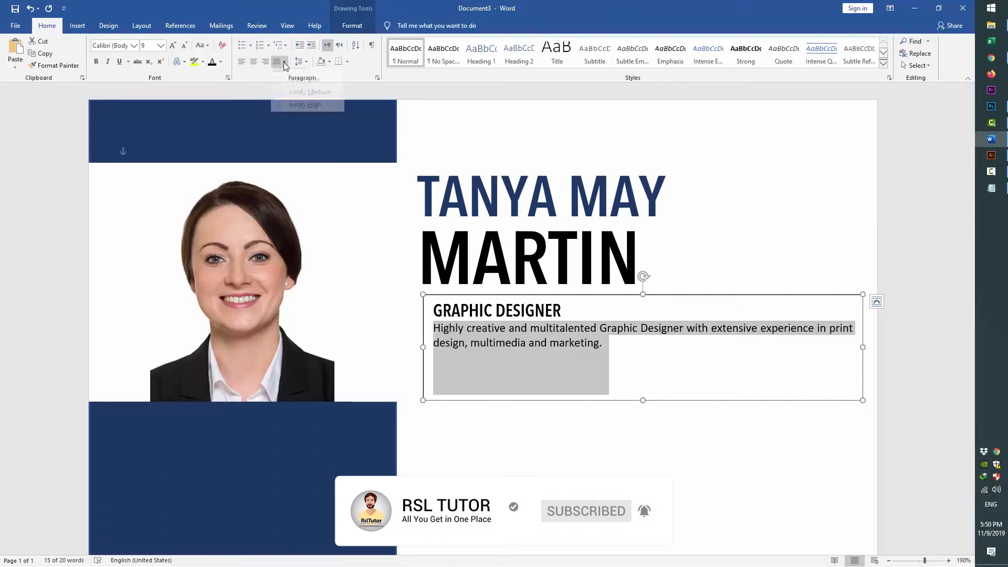
pyautogui.click(284, 61)
pyautogui.click(313, 114)
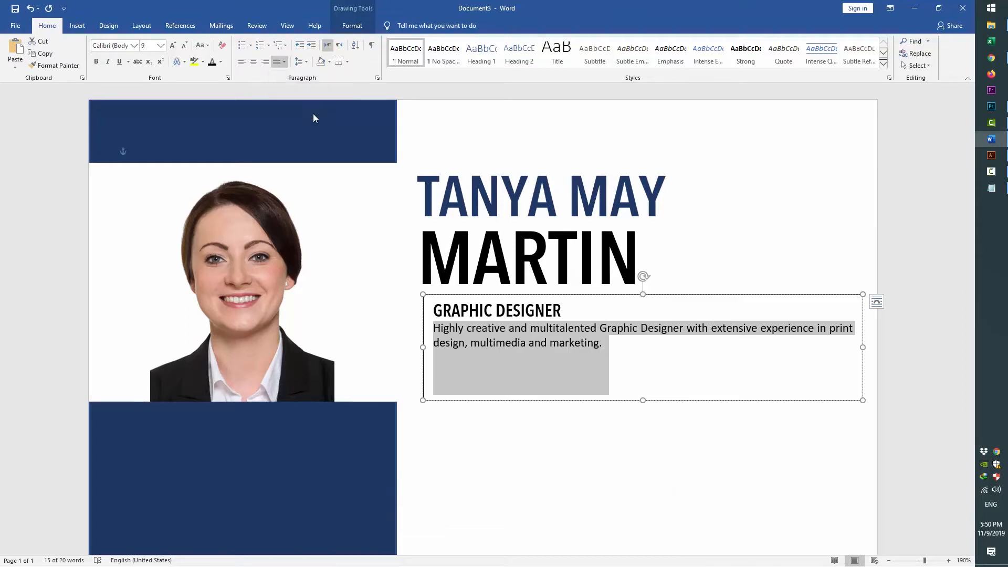
pyautogui.click(280, 64)
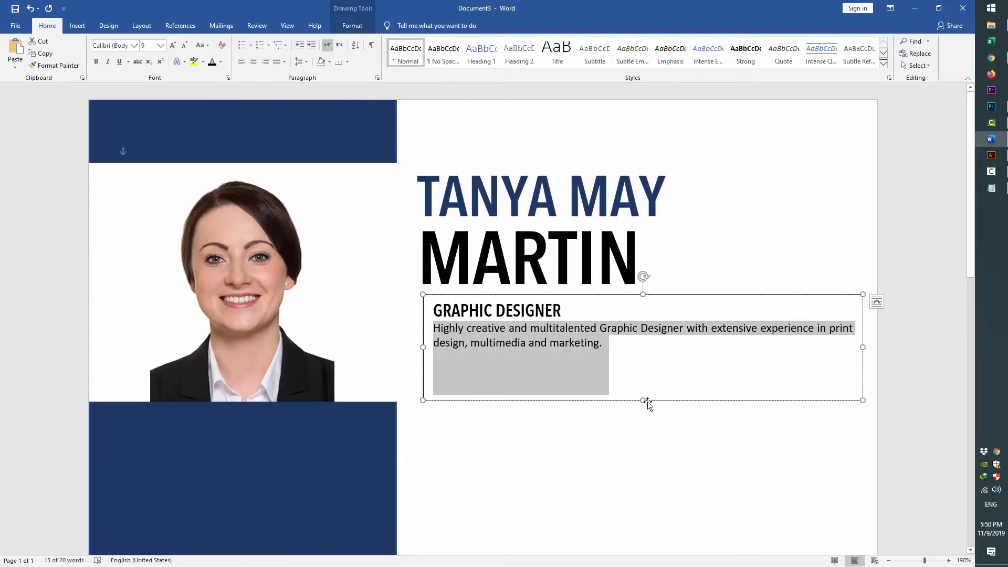
# Shrink the GRAPHIC DESIGNER box to its text and remove its border
pyautogui.moveTo(642, 400); pyautogui.dragTo(661, 357)
pyautogui.click(701, 430)
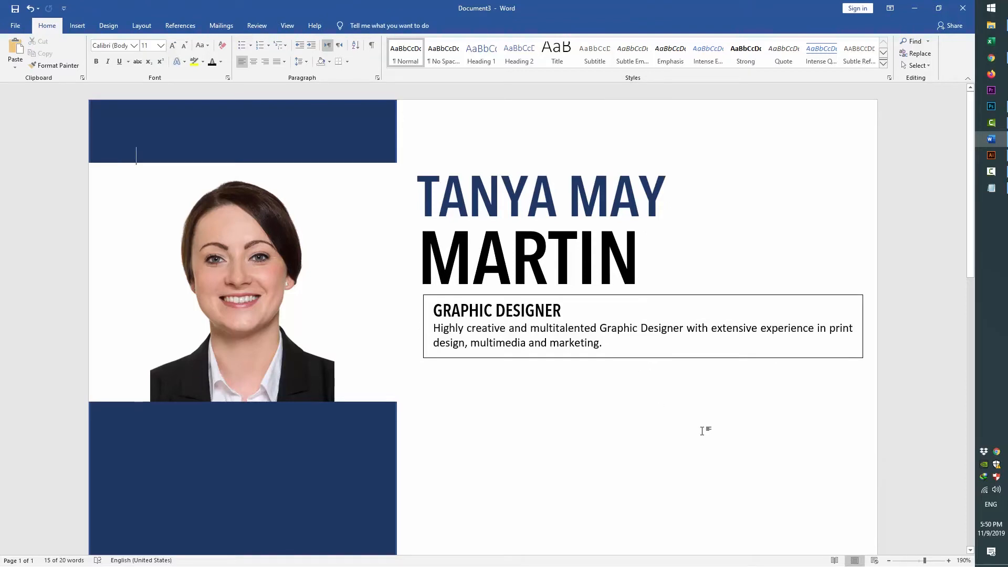
pyautogui.click(584, 297)
pyautogui.click(352, 25)
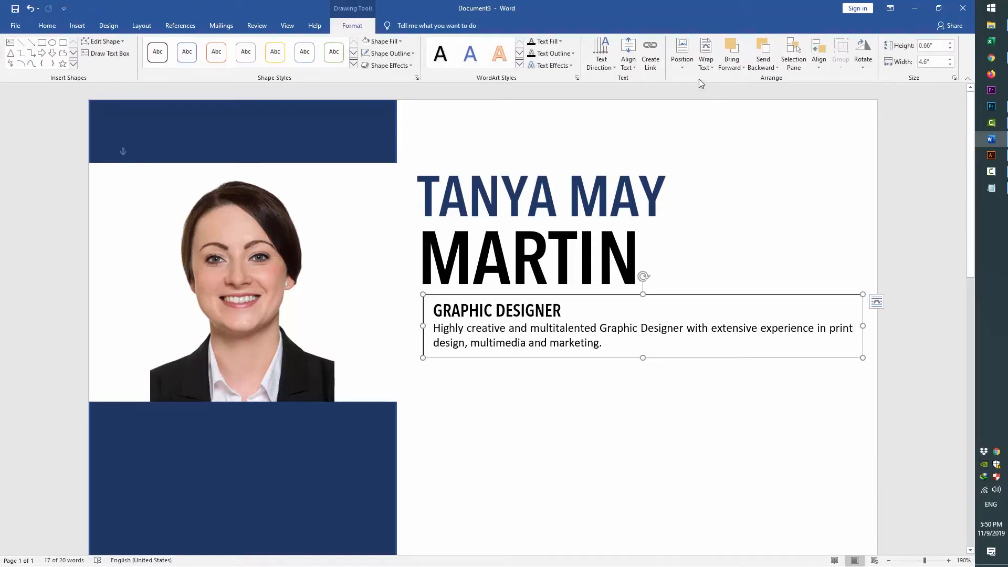
pyautogui.click(388, 53)
pyautogui.click(395, 151)
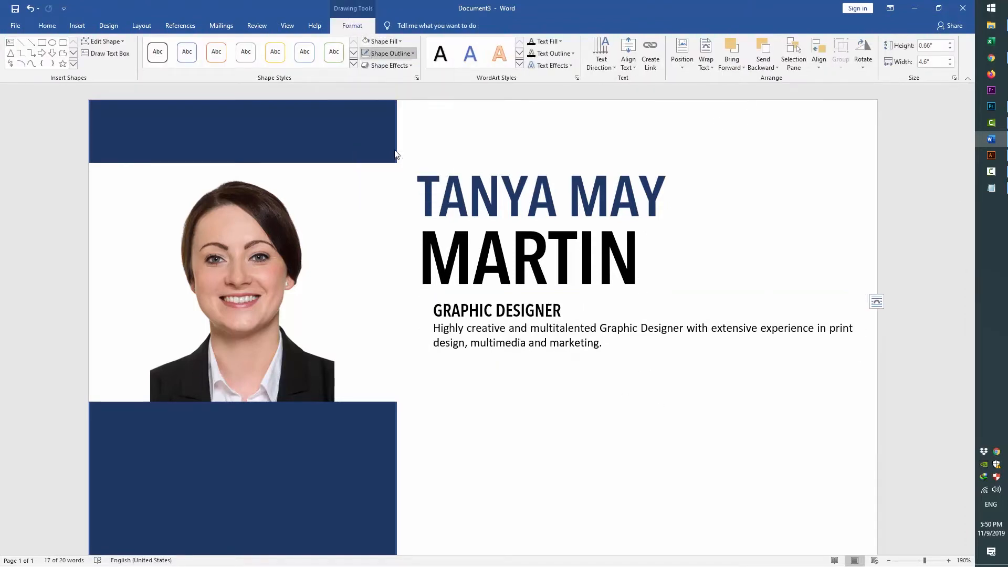
pyautogui.click(523, 389)
# Left-align the GRAPHIC DESIGNER box with the name box, nudge both, and widen it slightly
pyautogui.click(497, 342)
pyautogui.moveTo(476, 294); pyautogui.dragTo(467, 294)
pyautogui.keyDown('shift'); pyautogui.click(466, 291); pyautogui.keyUp('shift')
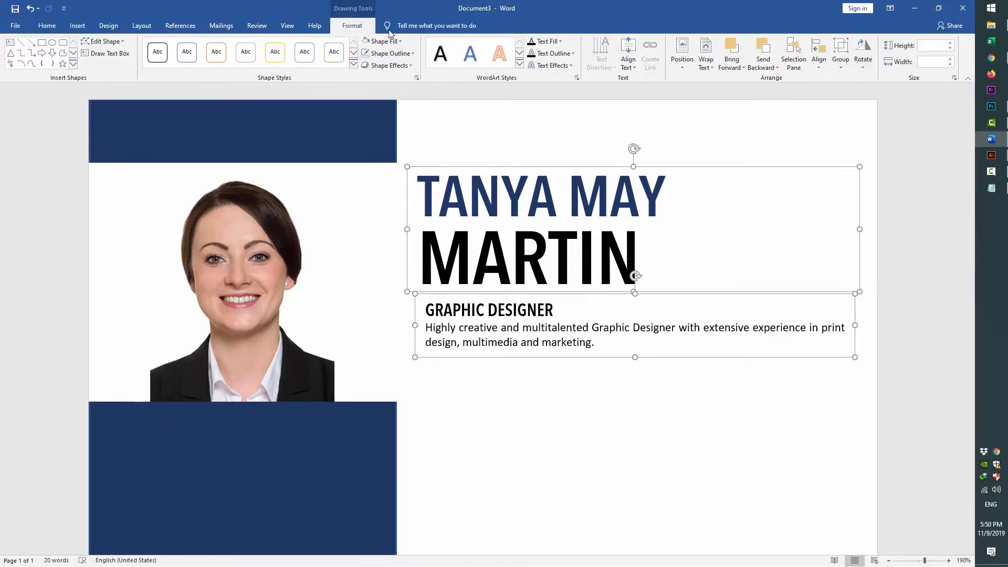
pyautogui.click(819, 59)
pyautogui.click(840, 88)
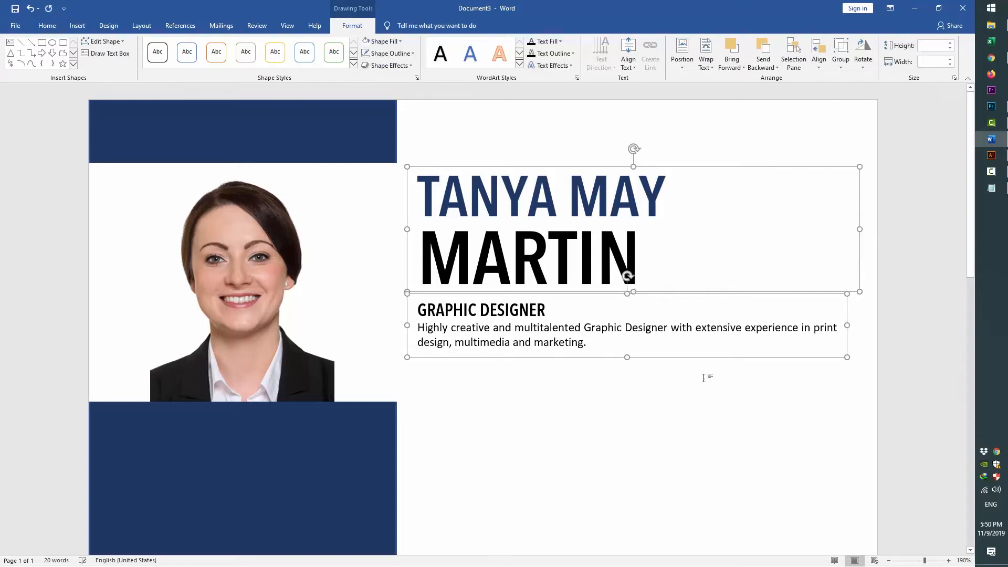
pyautogui.press('Down')
pyautogui.press('Down')
pyautogui.press('Down')
pyautogui.press('Down')
pyautogui.press('Down')
pyautogui.press('Down')
pyautogui.press('Down')
pyautogui.press('Down')
pyautogui.press('Down')
pyautogui.press('Down')
pyautogui.press('Down')
pyautogui.press('Down')
pyautogui.press('Down')
pyautogui.press('Down')
pyautogui.press('Down')
pyautogui.press('Down')
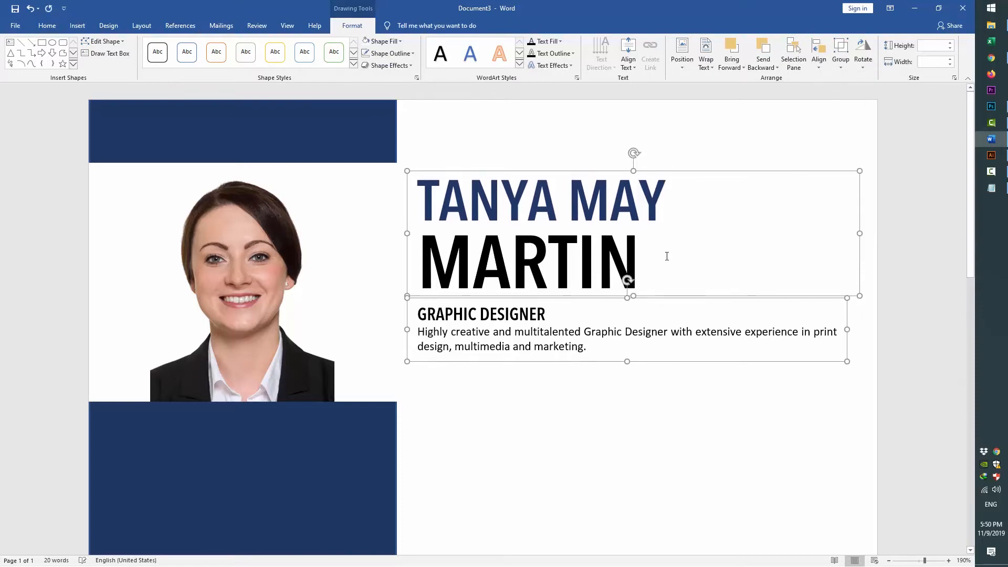
pyautogui.press('Down')
pyautogui.press('Down')
pyautogui.press('Up')
pyautogui.press('Up')
pyautogui.press('Up')
pyautogui.press('Up')
pyautogui.press('Up')
pyautogui.press('Up')
pyautogui.press('Up')
pyautogui.press('Up')
pyautogui.press('Up')
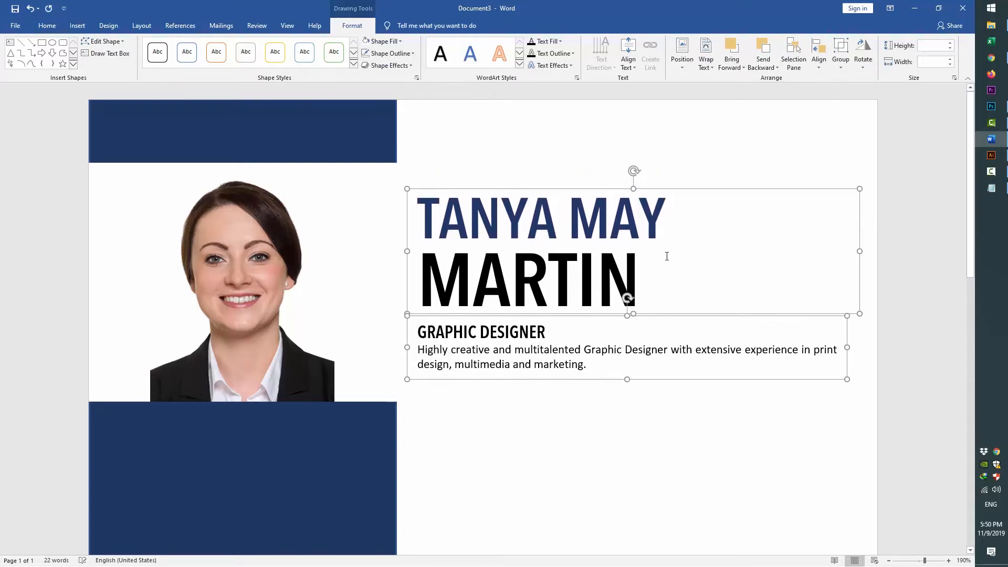
pyautogui.click(846, 362)
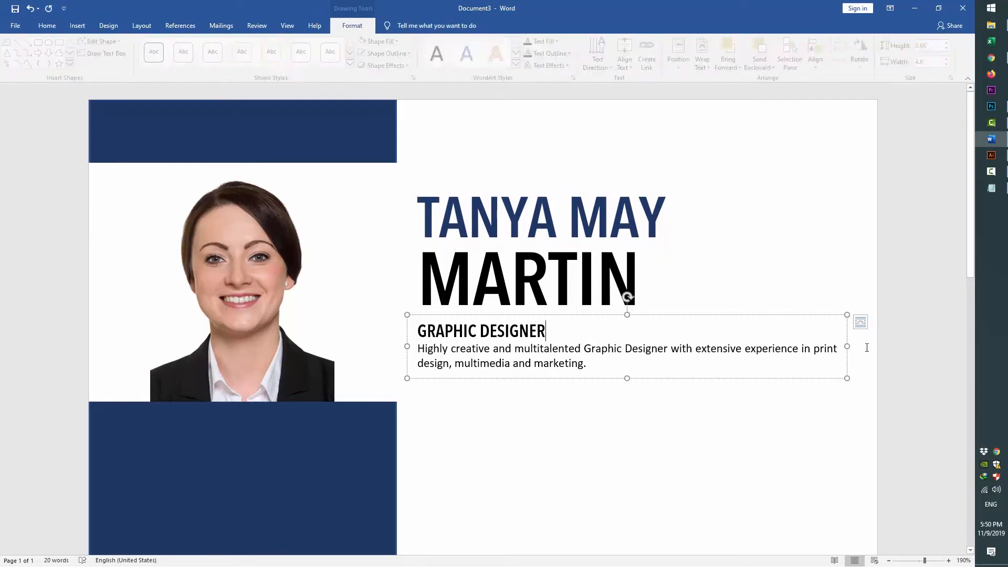
pyautogui.moveTo(846, 346); pyautogui.dragTo(855, 345)
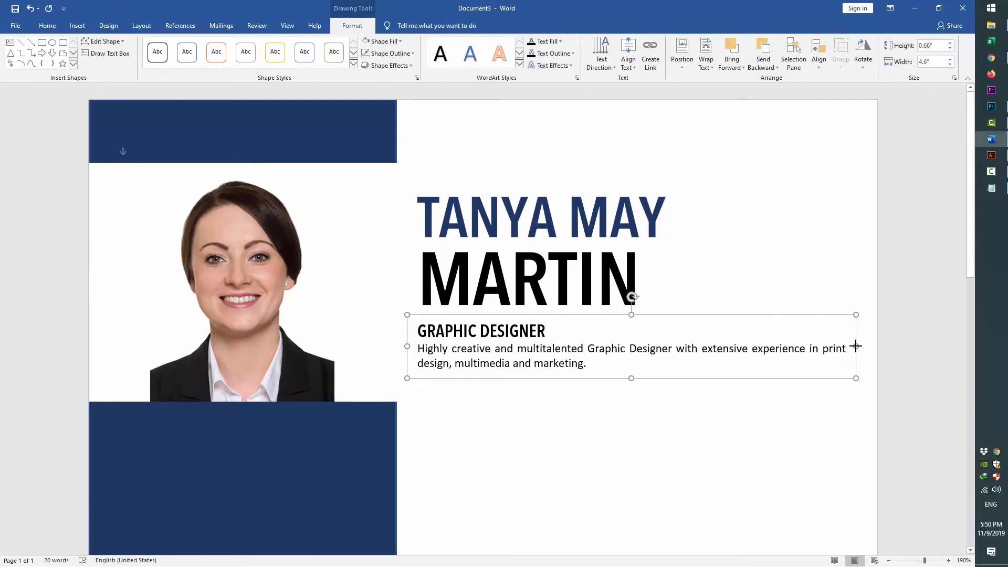
pyautogui.click(612, 435)
# Paste a copy of the GRAPHIC DESIGNER box onto the navy sidebar below the portrait
pyautogui.scroll(-5, 611, 417)
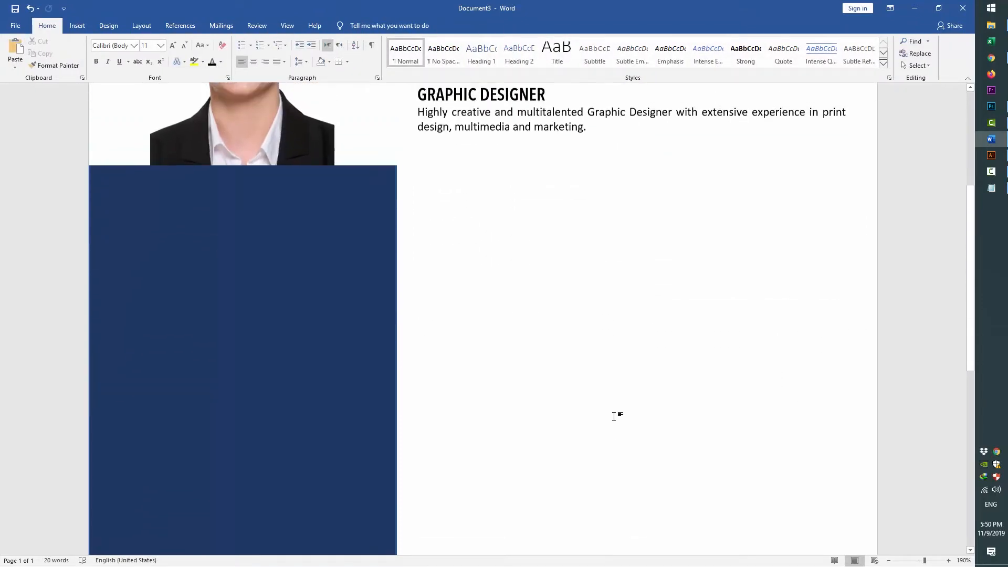
pyautogui.click(78, 25)
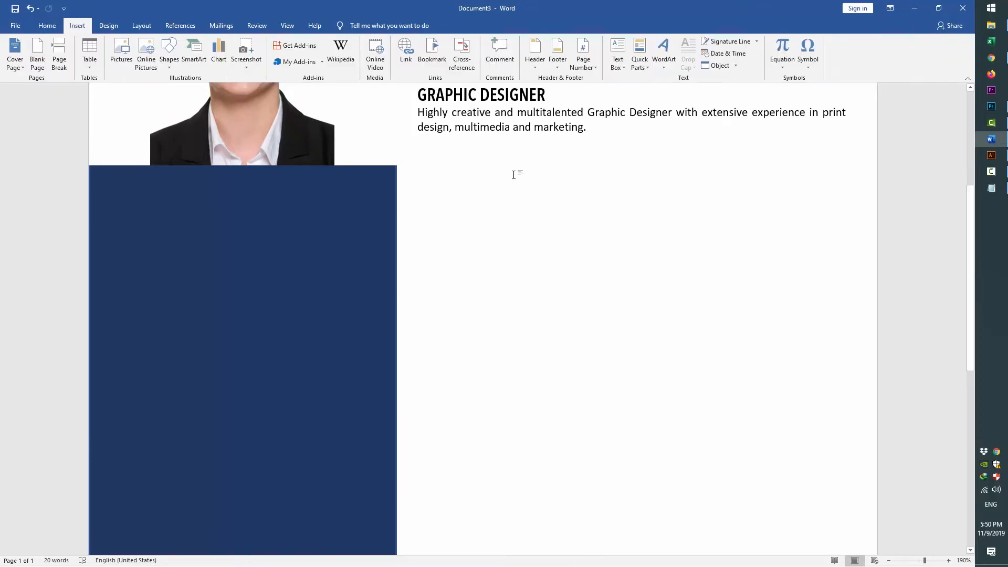
pyautogui.click(617, 63)
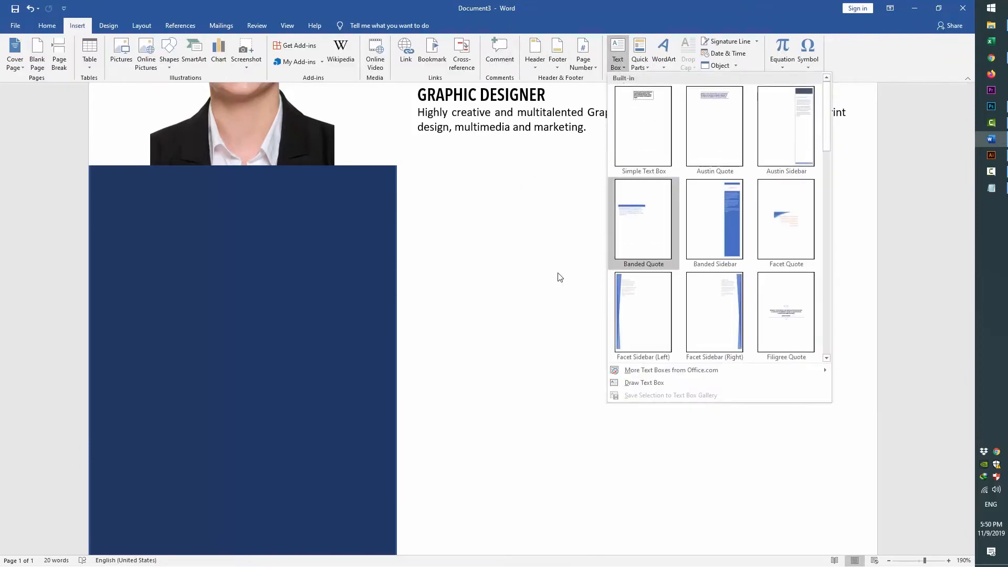
pyautogui.click(489, 95)
pyautogui.moveTo(488, 141); pyautogui.dragTo(479, 286)
pyautogui.scroll(3, 520, 197)
pyautogui.hotkey('ctrl', 'v')
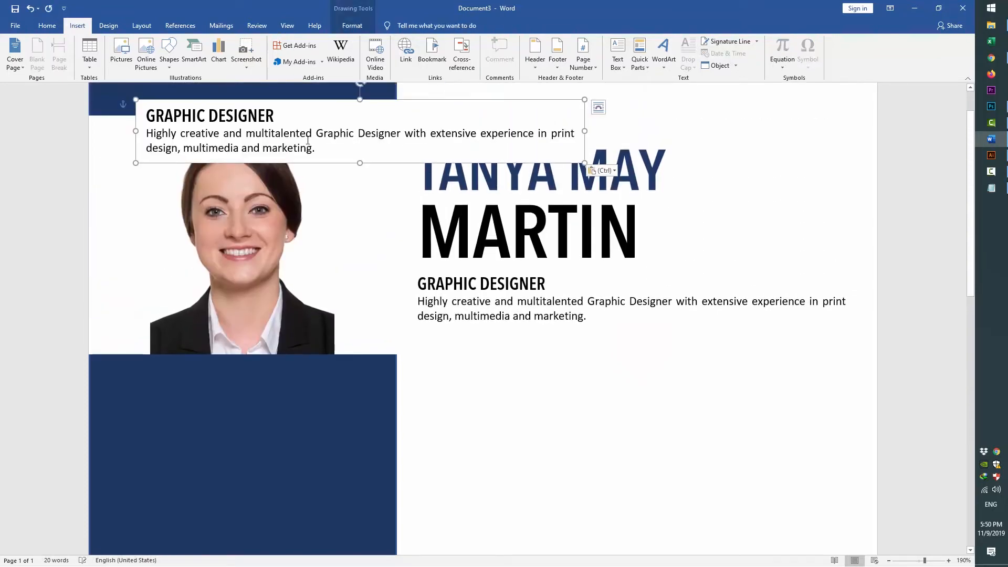
pyautogui.moveTo(296, 99); pyautogui.dragTo(271, 369)
# Replace the copy's text with CONTACT, narrow it to the sidebar, and centre it
pyautogui.click(194, 403)
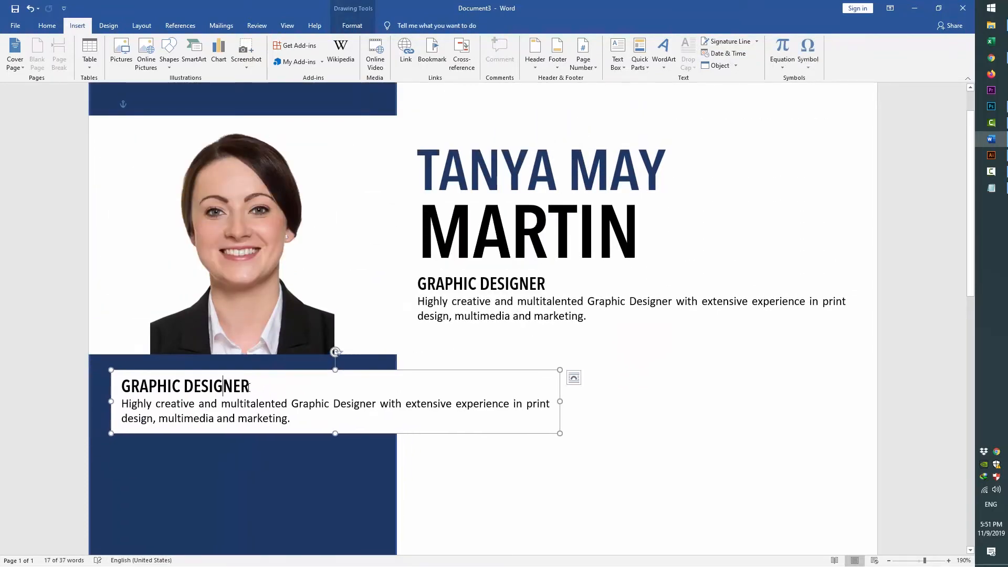
pyautogui.hotkey('ctrl', 'a')
pyautogui.write('contact')
pyautogui.hotkey('ctrl', 'a')
pyautogui.write('CONTACT')
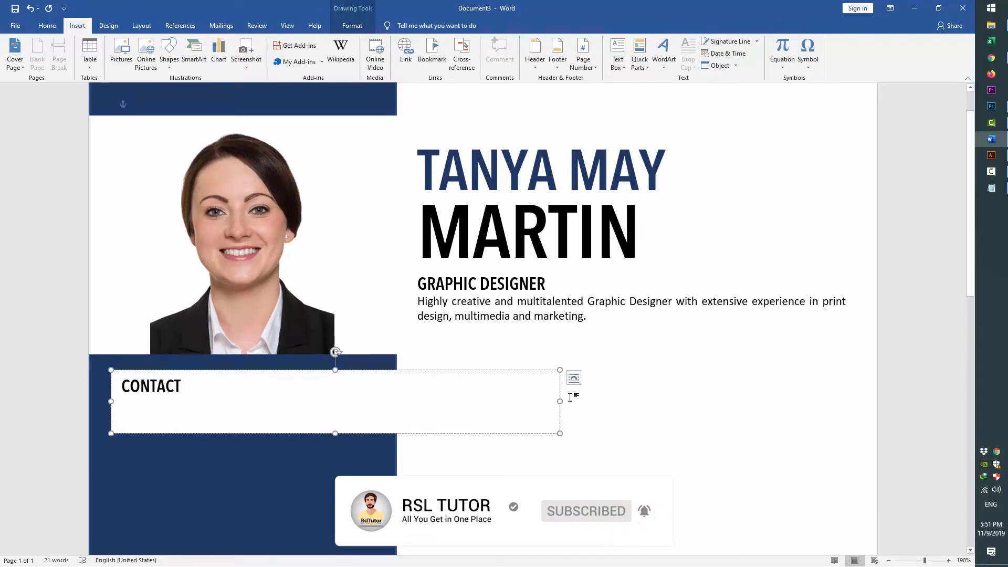
pyautogui.moveTo(520, 401); pyautogui.dragTo(378, 401)
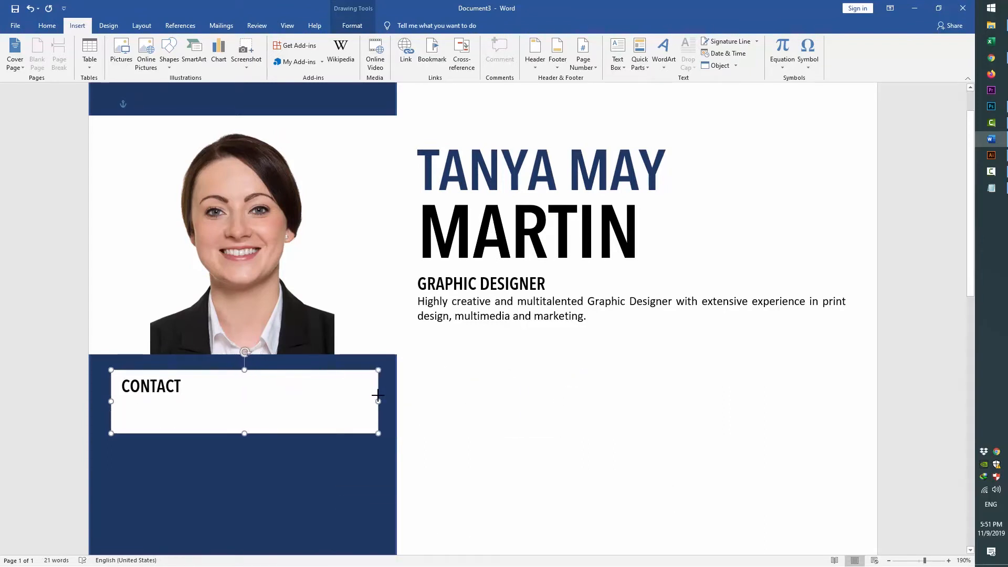
pyautogui.tripleClick(181, 387)
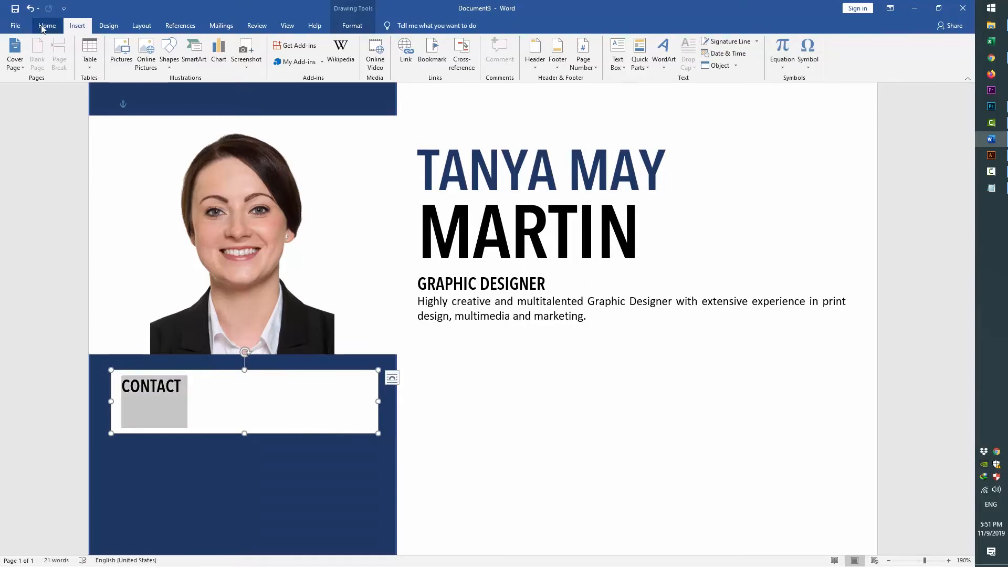
pyautogui.click(47, 25)
pyautogui.click(253, 61)
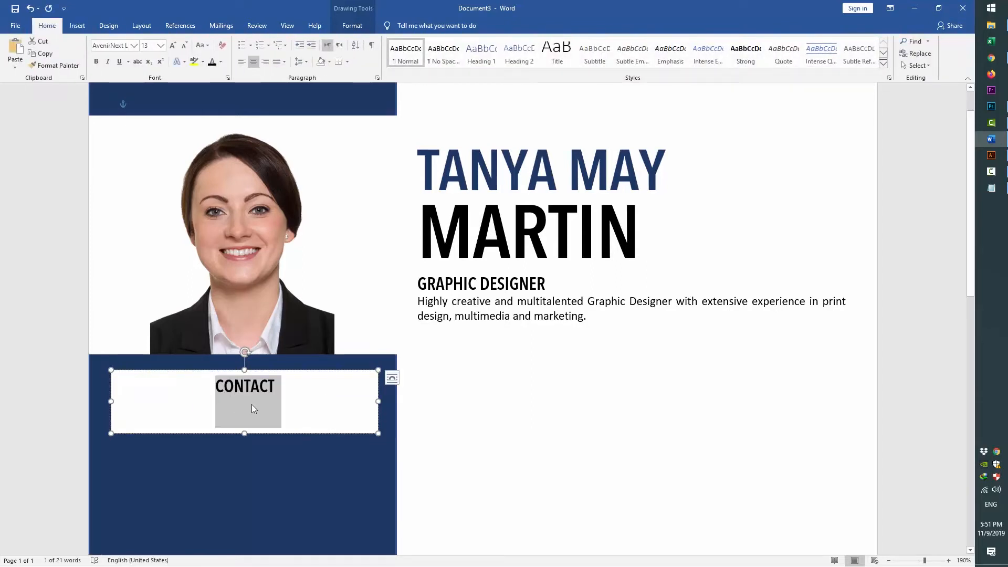
# Shorten the CONTACT box to one line and remove its fill and border
pyautogui.moveTo(245, 432); pyautogui.dragTo(249, 400)
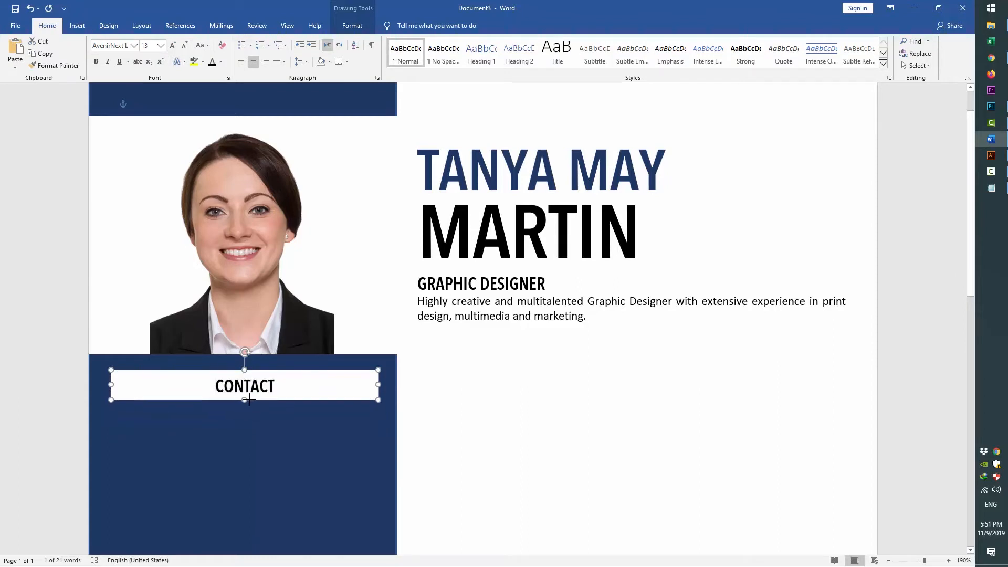
pyautogui.click(352, 25)
pyautogui.click(382, 41)
pyautogui.click(386, 134)
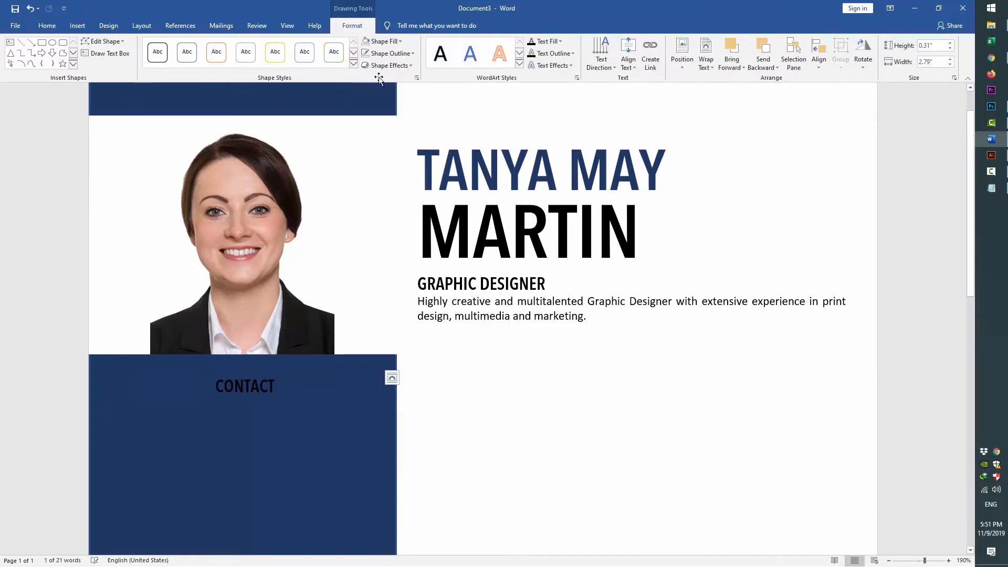
pyautogui.click(391, 53)
pyautogui.click(387, 146)
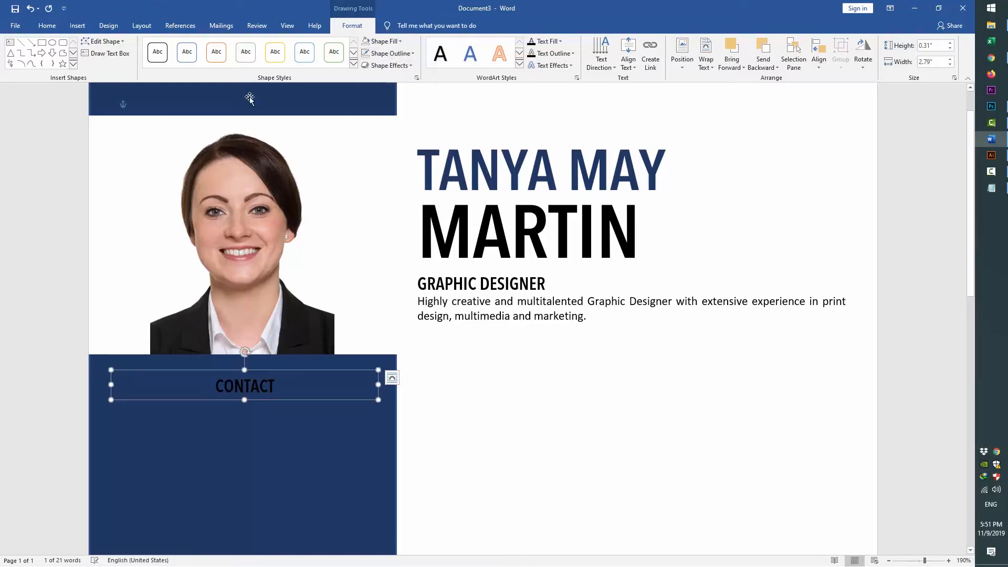
# Make the CONTACT heading text white
pyautogui.click(47, 25)
pyautogui.click(221, 62)
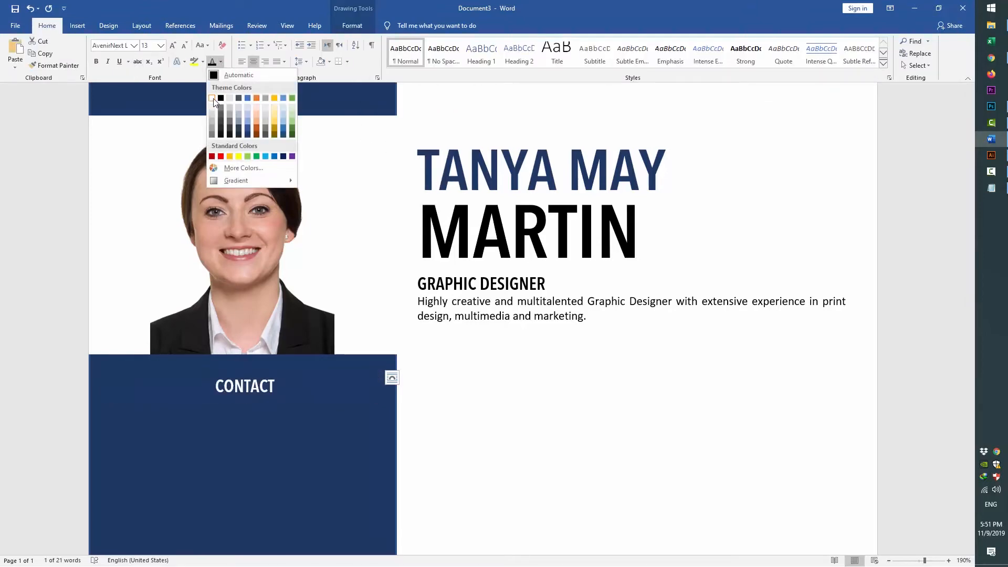
pyautogui.click(213, 100)
pyautogui.press('Escape')
pyautogui.scroll(-3, 443, 430)
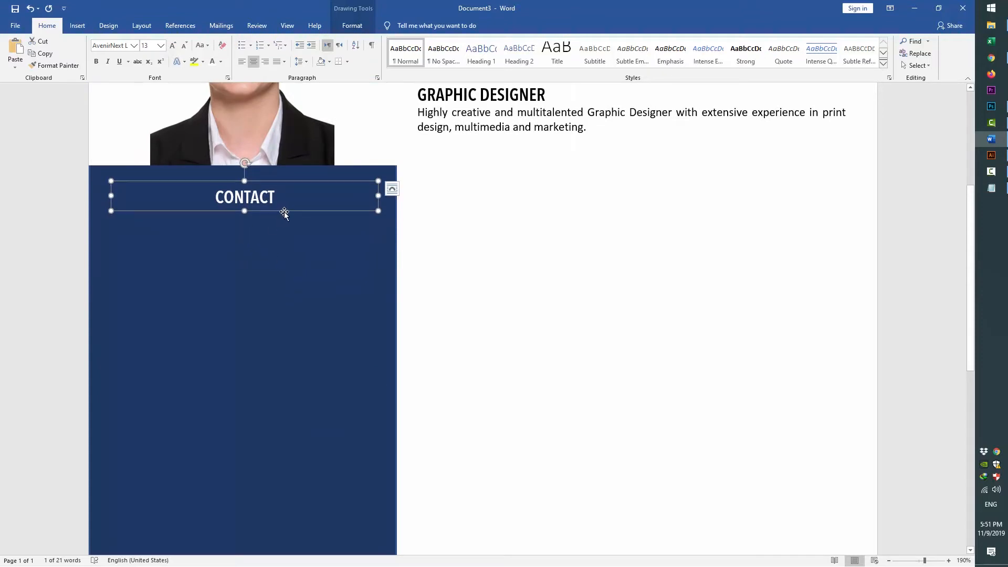
pyautogui.rightClick(286, 210)
# Paste a copy of the CONTACT box just below it, narrowed and left-aligned
pyautogui.click(307, 230)
pyautogui.click(301, 260)
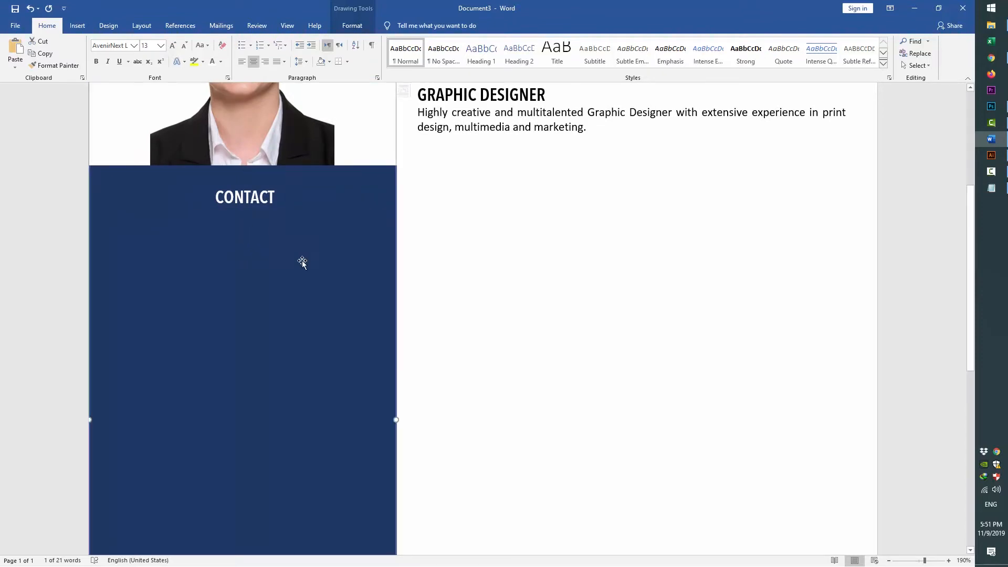
pyautogui.hotkey('ctrl', 'v')
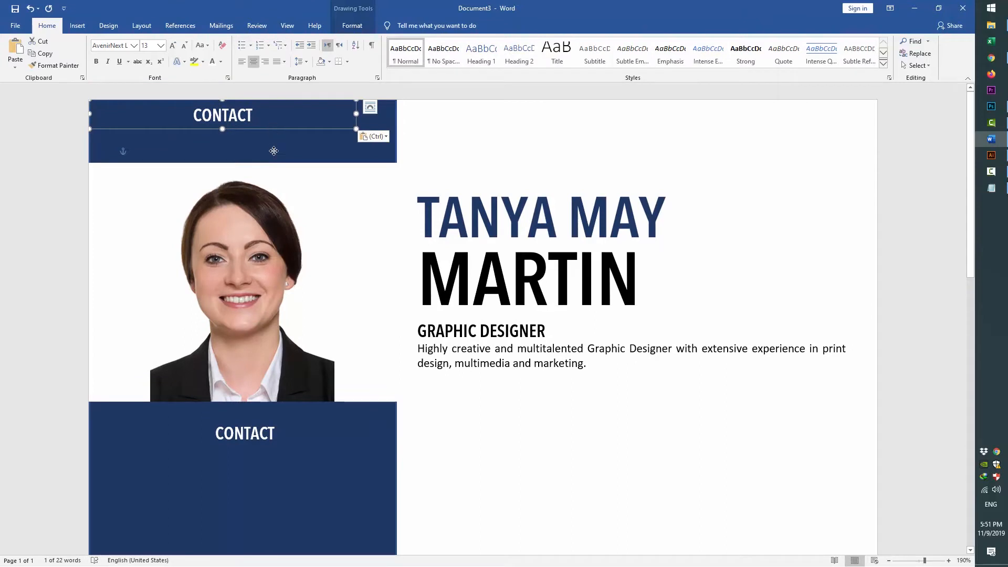
pyautogui.moveTo(273, 150); pyautogui.dragTo(308, 482)
pyautogui.scroll(-3, 518, 440)
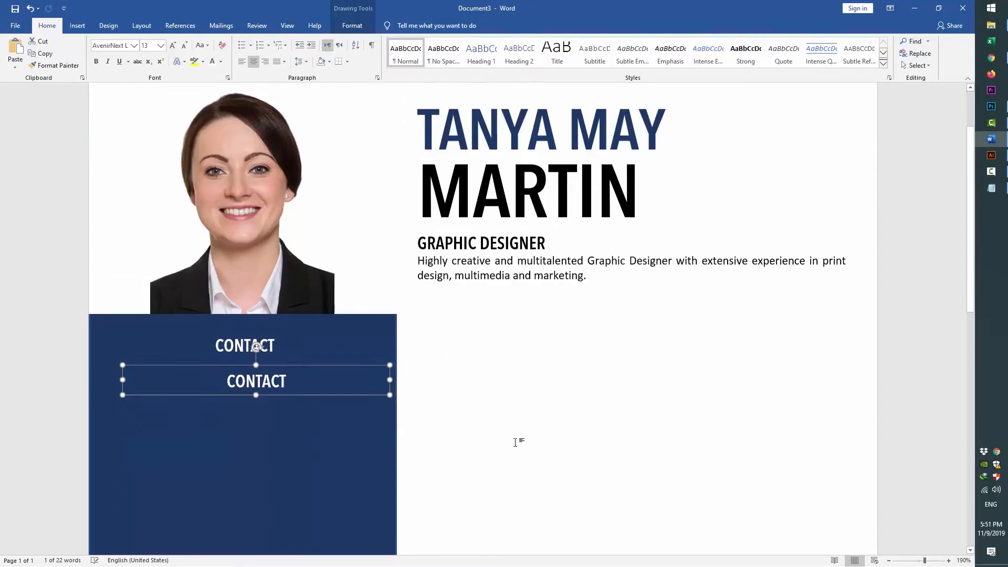
pyautogui.moveTo(129, 276); pyautogui.dragTo(196, 278)
pyautogui.click(241, 61)
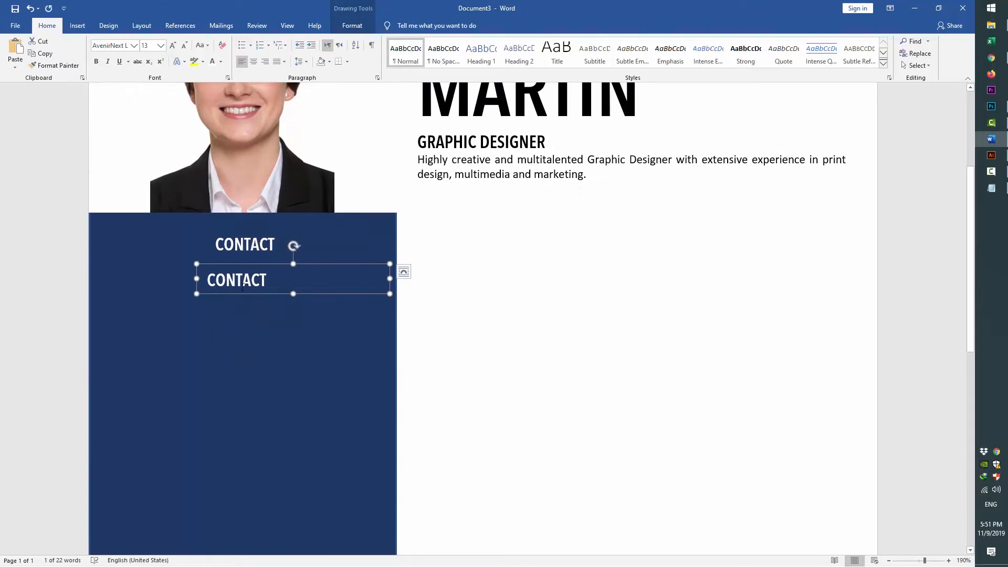
# Replace the copied box's text with the e-mail address from the notes
pyautogui.hotkey('alt', 'Tab')
pyautogui.moveTo(249, 230); pyautogui.dragTo(134, 226)
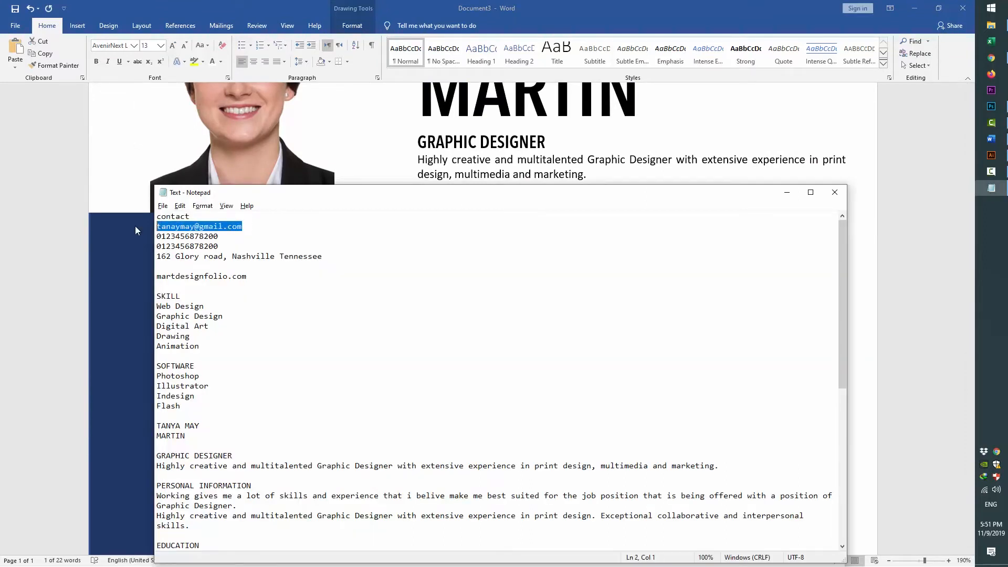
pyautogui.hotkey('ctrl', 'c')
pyautogui.hotkey('alt', 'Tab')
pyautogui.doubleClick(230, 284)
pyautogui.hotkey('ctrl', 'v')
pyautogui.hotkey('ctrl', 'a')
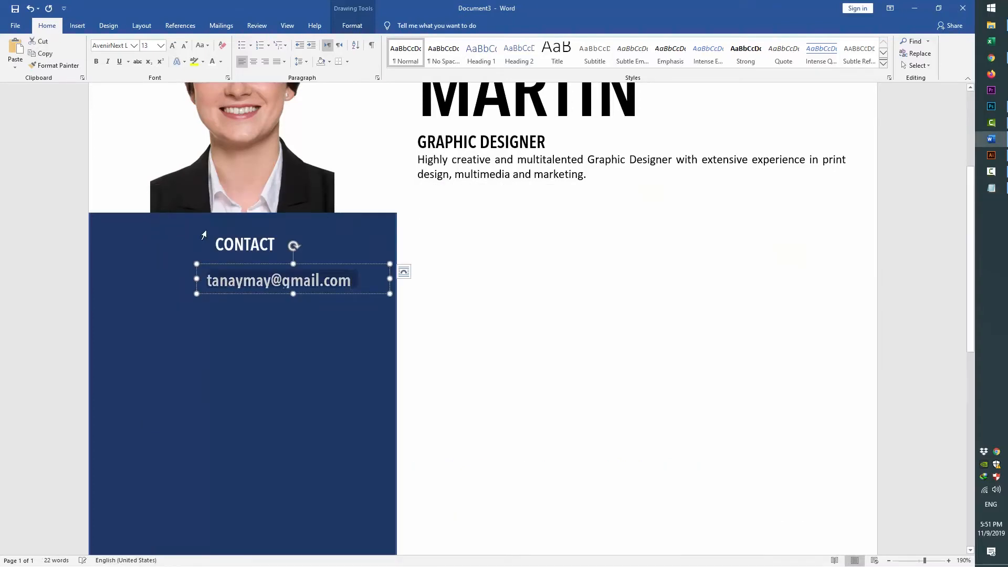
# Set the e-mail text to Calibri (Body) at 9 pt
pyautogui.click(135, 46)
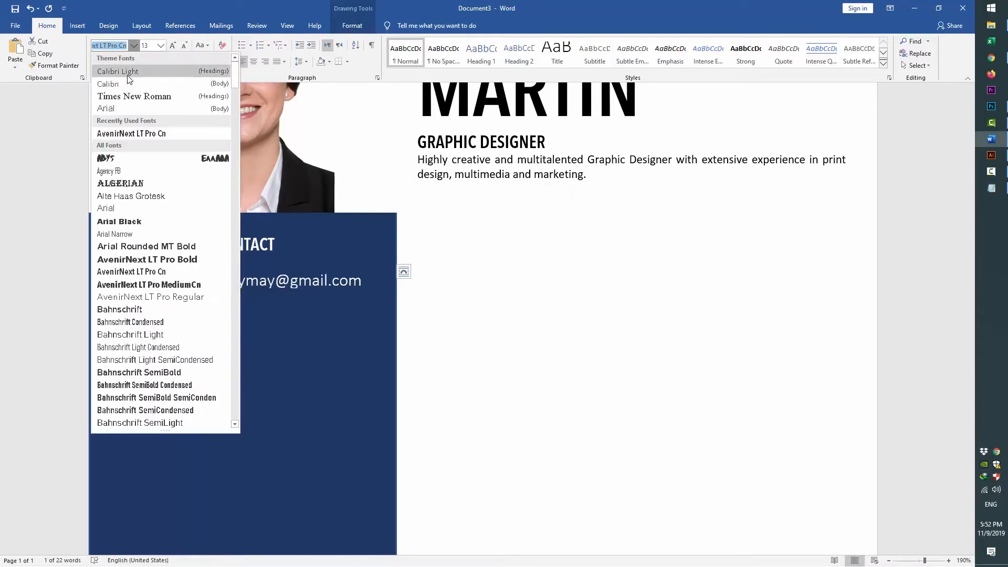
pyautogui.click(126, 79)
pyautogui.click(148, 47)
pyautogui.write('11')
pyautogui.press('Return')
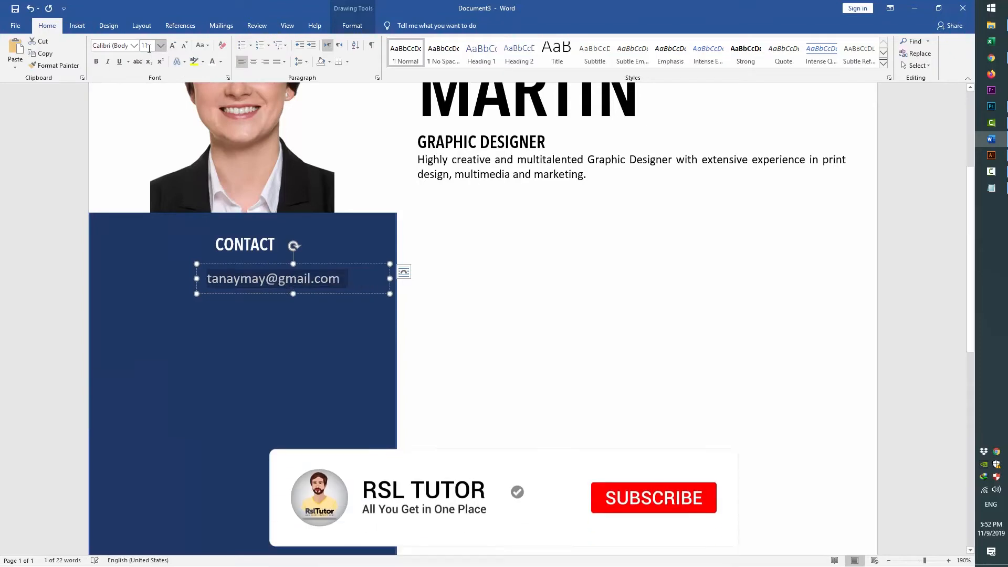
pyautogui.click(152, 46)
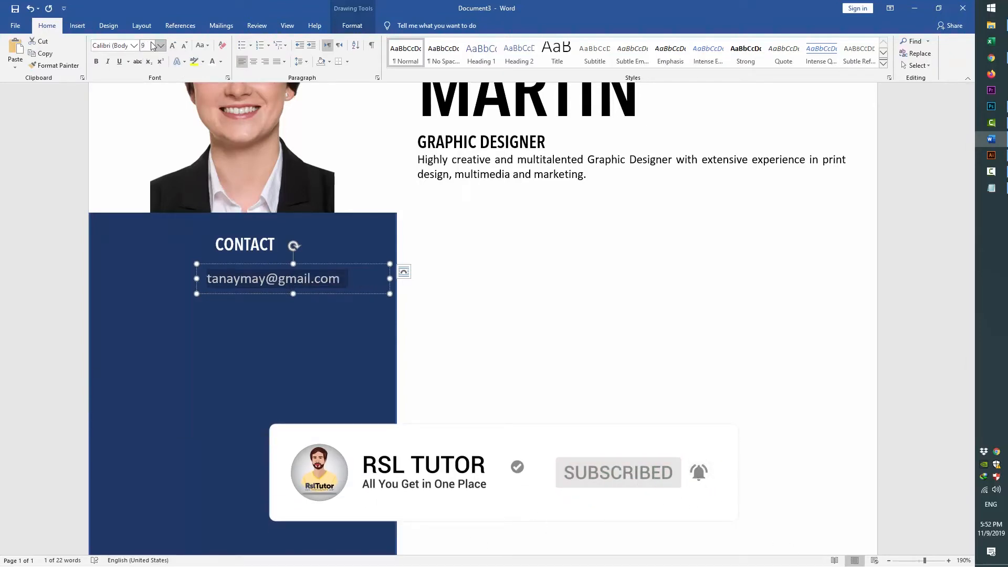
pyautogui.write('9')
pyautogui.press('Return')
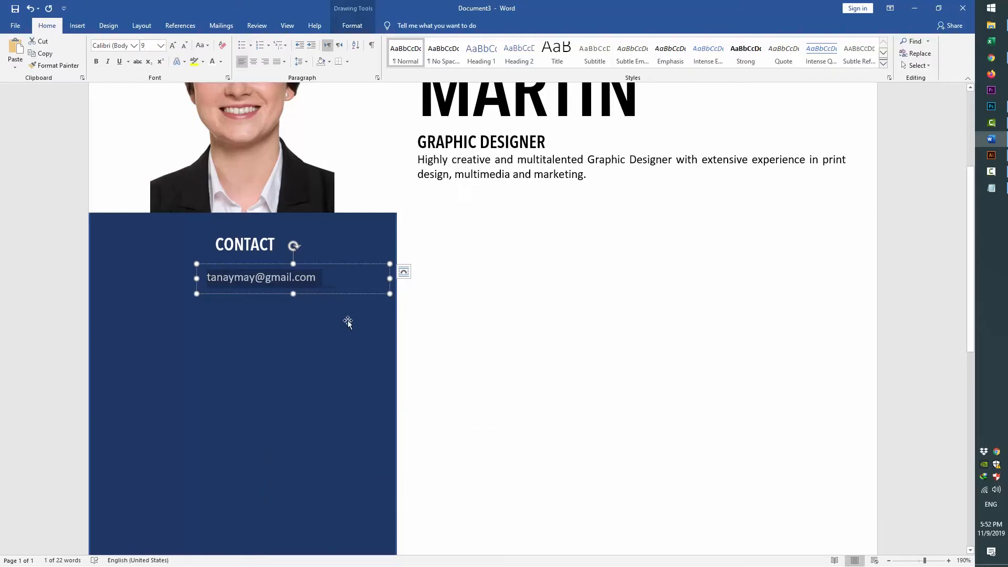
# Shorten the e-mail text box to fit its single line
pyautogui.moveTo(293, 293); pyautogui.dragTo(295, 289)
pyautogui.click(474, 311)
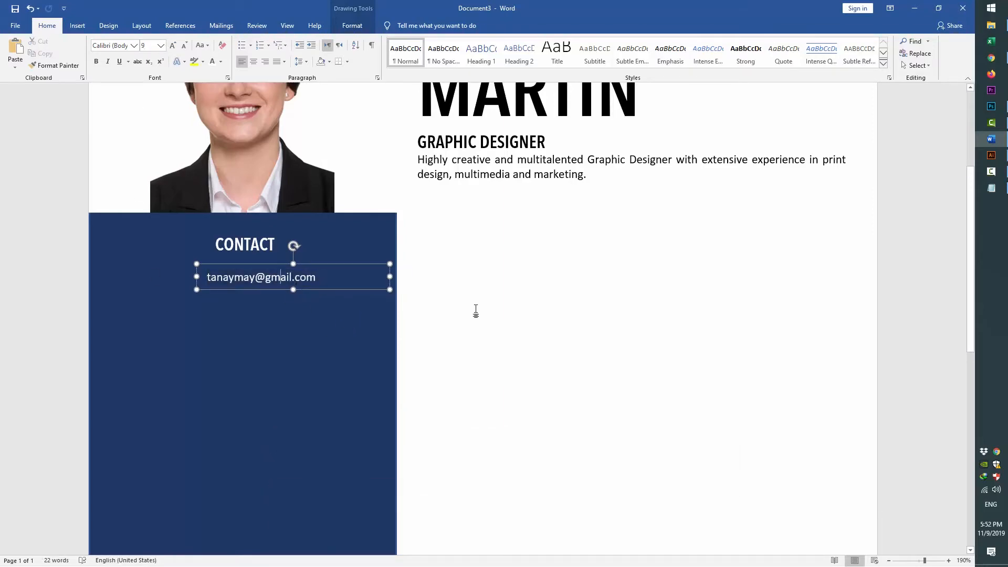
pyautogui.scroll(3, 461, 342)
pyautogui.scroll(-5, 438, 385)
pyautogui.scroll(3, 403, 331)
pyautogui.click(77, 25)
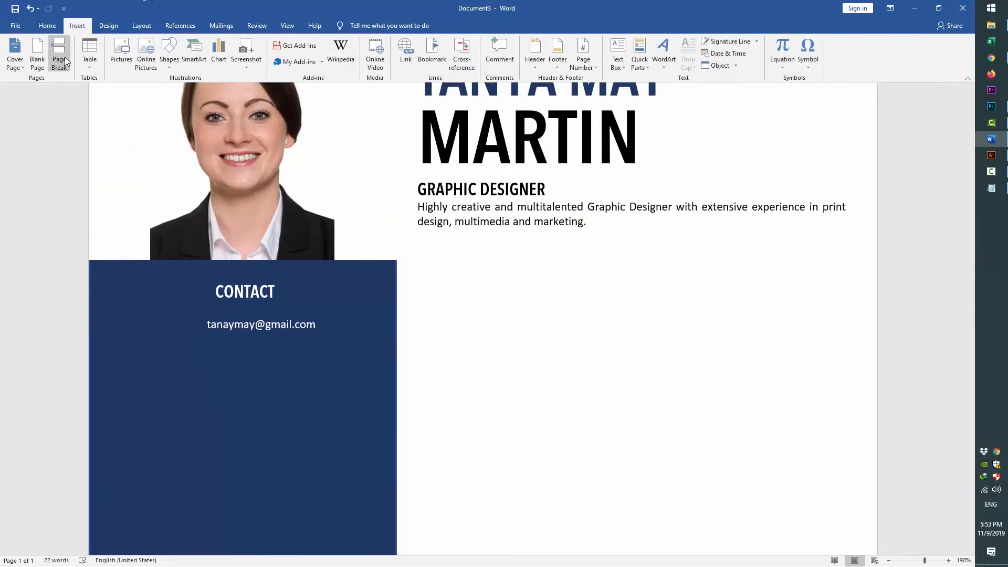
# Draw a rectangle left of the e-mail line and vertically centre it with the text box
pyautogui.click(169, 59)
pyautogui.click(207, 90)
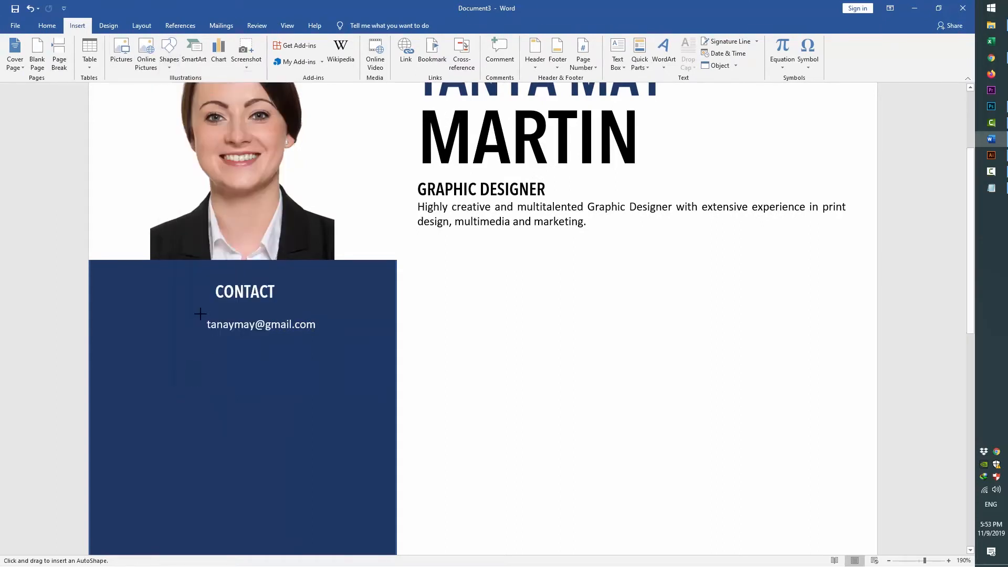
pyautogui.moveTo(200, 313)
pyautogui.mouseDown()
pyautogui.moveTo(173, 333)
pyautogui.moveTo(90, 339)
pyautogui.mouseUp()
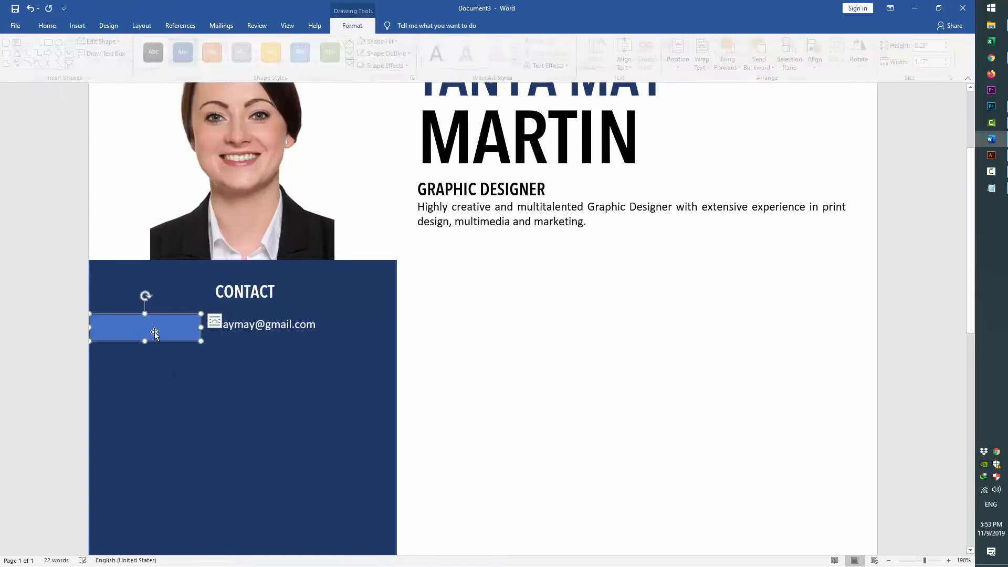
pyautogui.keyDown('shift'); pyautogui.click(236, 322); pyautogui.keyUp('shift')
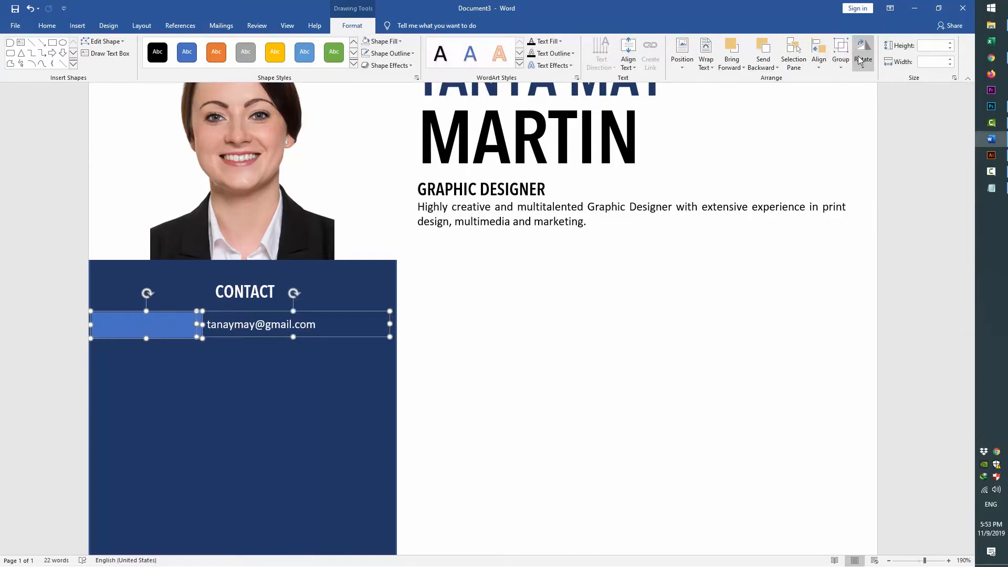
pyautogui.click(819, 58)
pyautogui.click(850, 128)
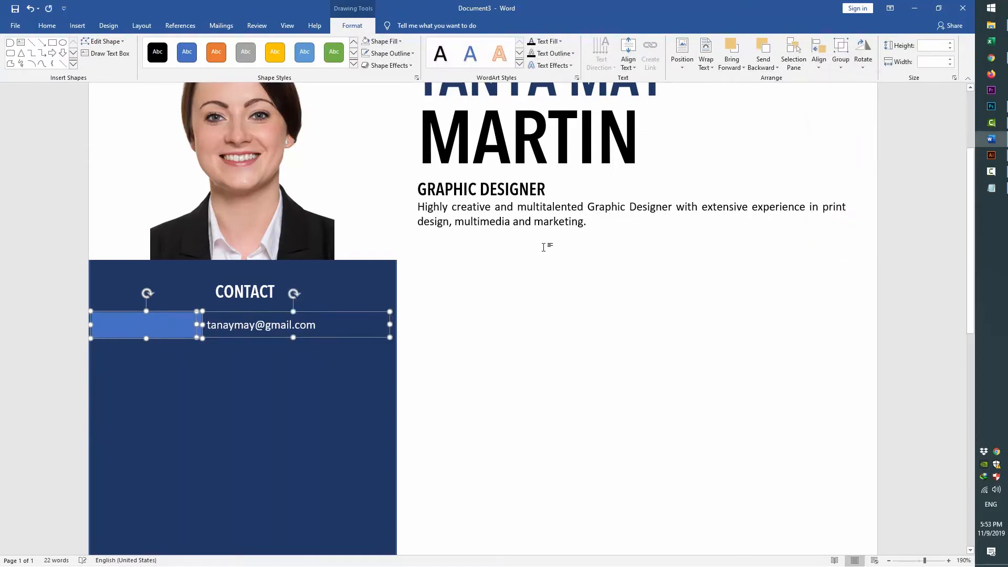
pyautogui.click(257, 360)
pyautogui.click(158, 326)
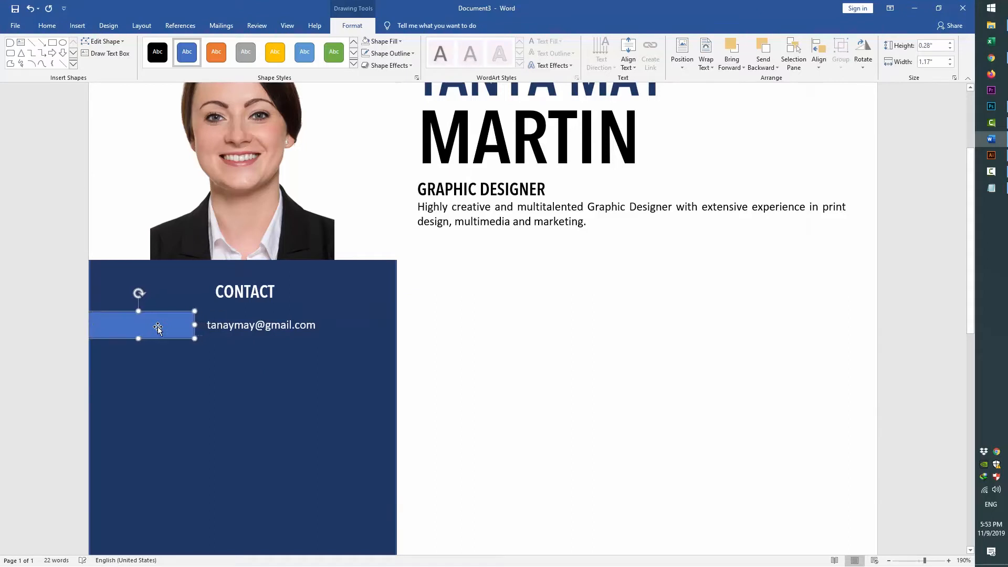
pyautogui.press('Left')
pyautogui.press('Left')
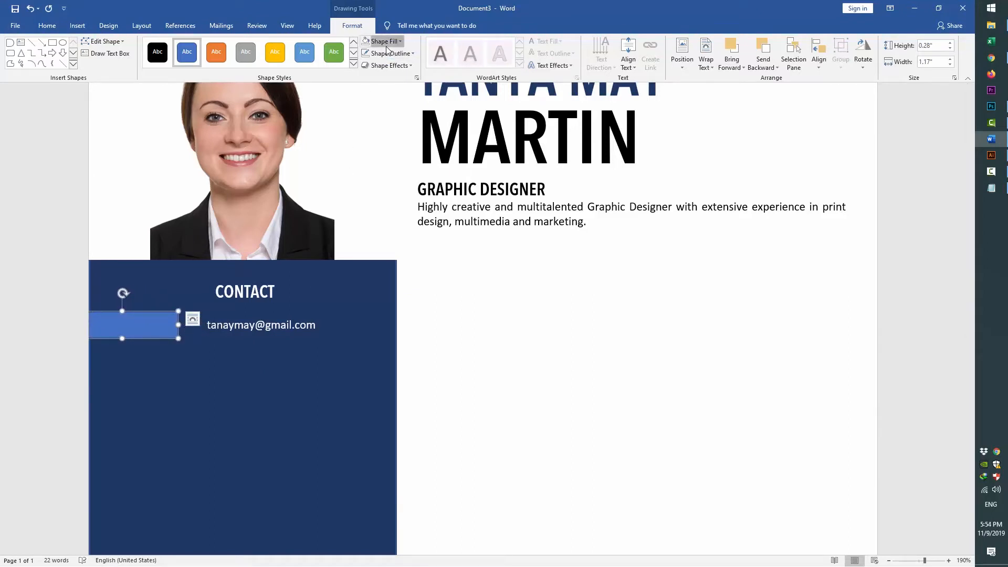
# Give the rectangle a white fill and no outline
pyautogui.click(387, 47)
pyautogui.click(365, 65)
pyautogui.click(388, 53)
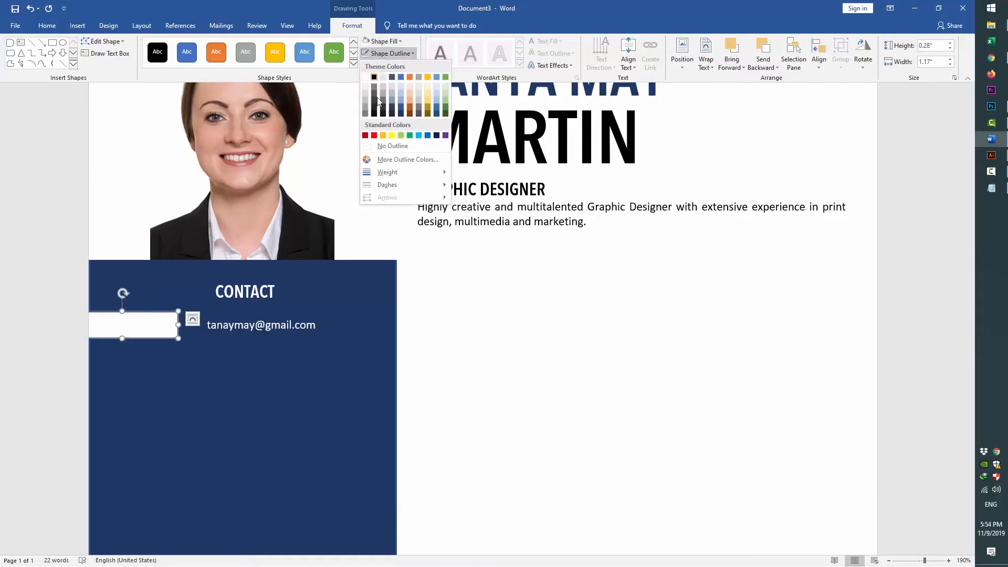
pyautogui.click(392, 147)
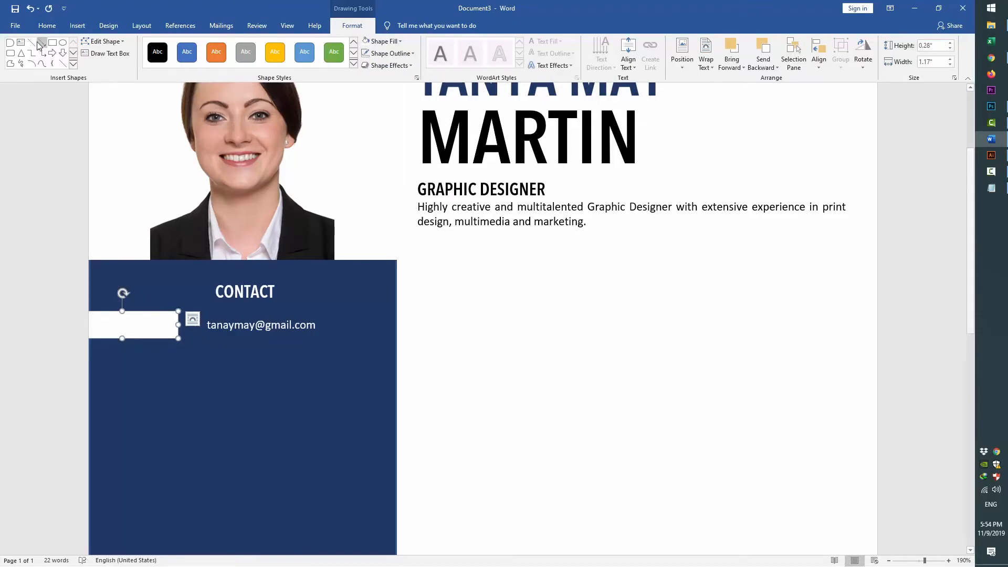
pyautogui.click(77, 25)
pyautogui.click(121, 51)
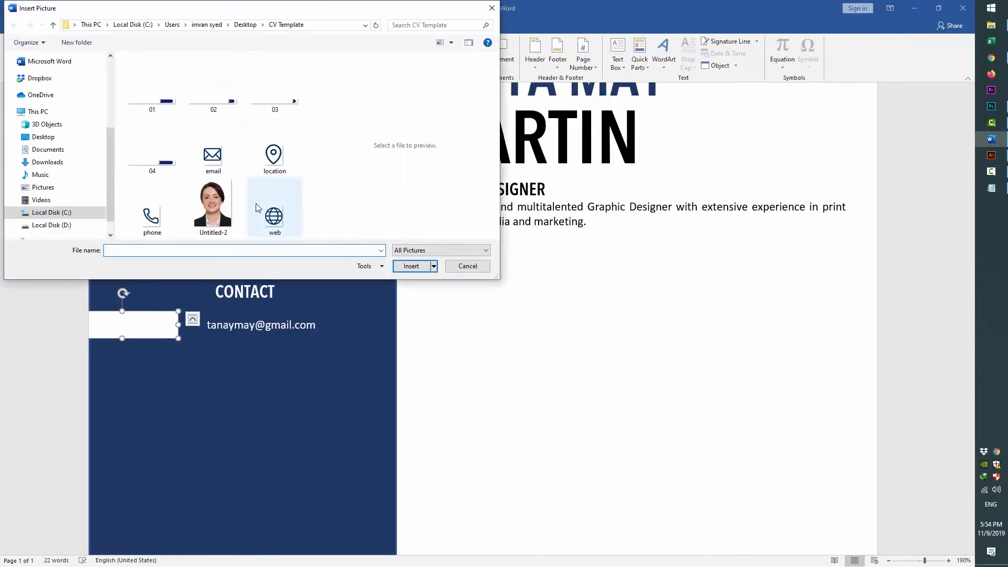
# Insert the email envelope icon, float it in front of text, and drag it onto the white bar
pyautogui.doubleClick(223, 156)
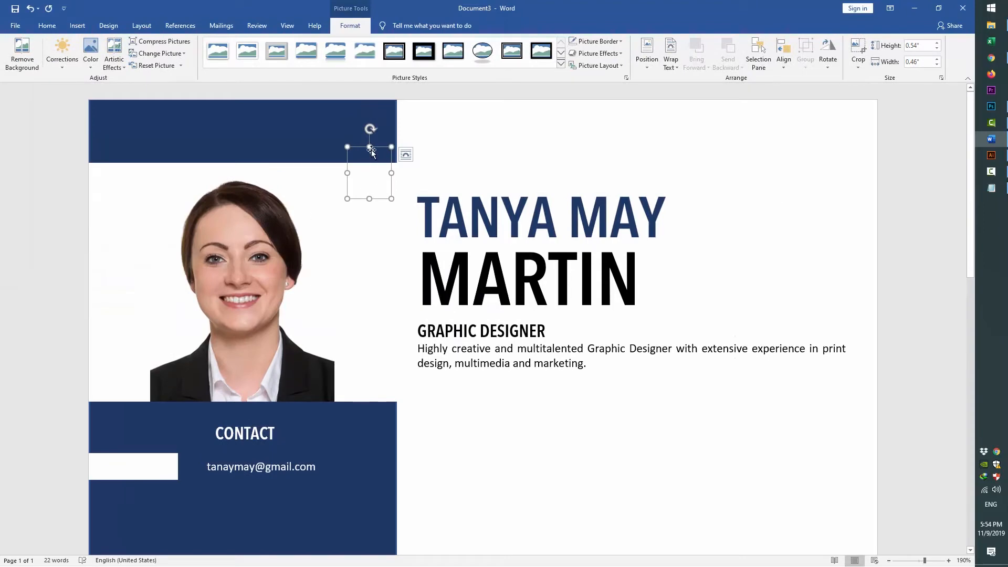
pyautogui.click(671, 59)
pyautogui.click(692, 157)
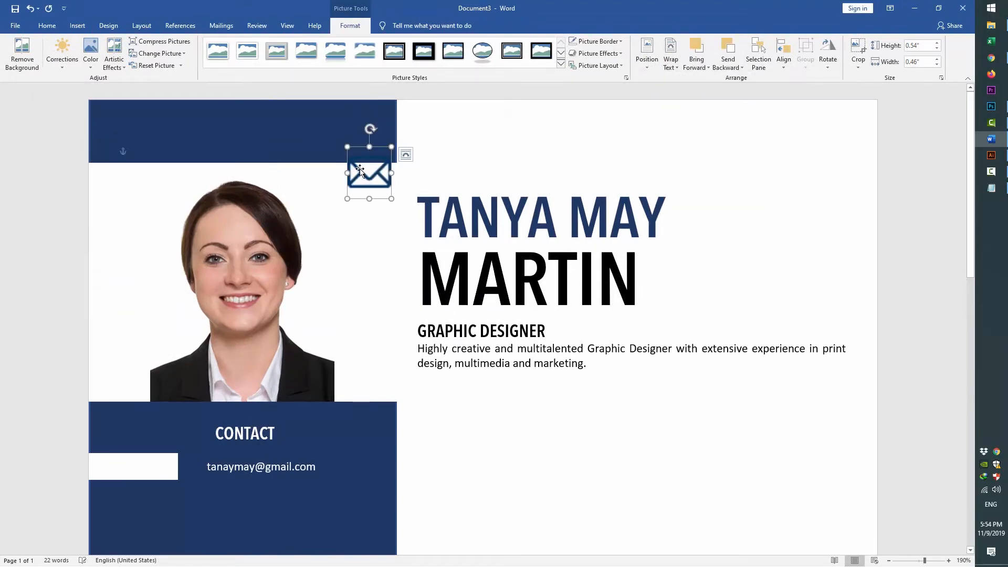
pyautogui.moveTo(359, 172); pyautogui.dragTo(163, 466)
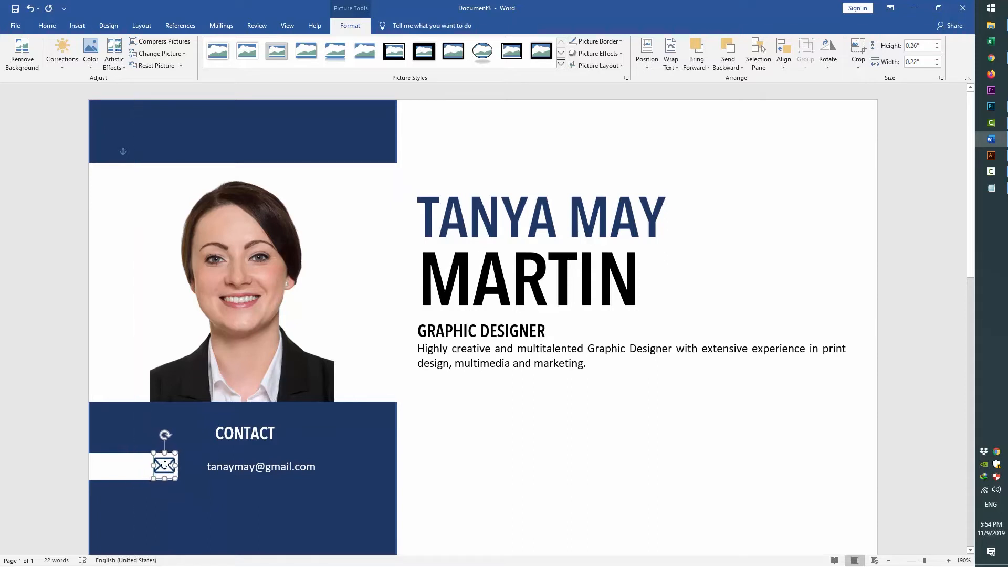
# Align the envelope icon middle with the white bar and the e-mail line
pyautogui.keyDown('shift'); pyautogui.click(133, 469); pyautogui.keyUp('shift')
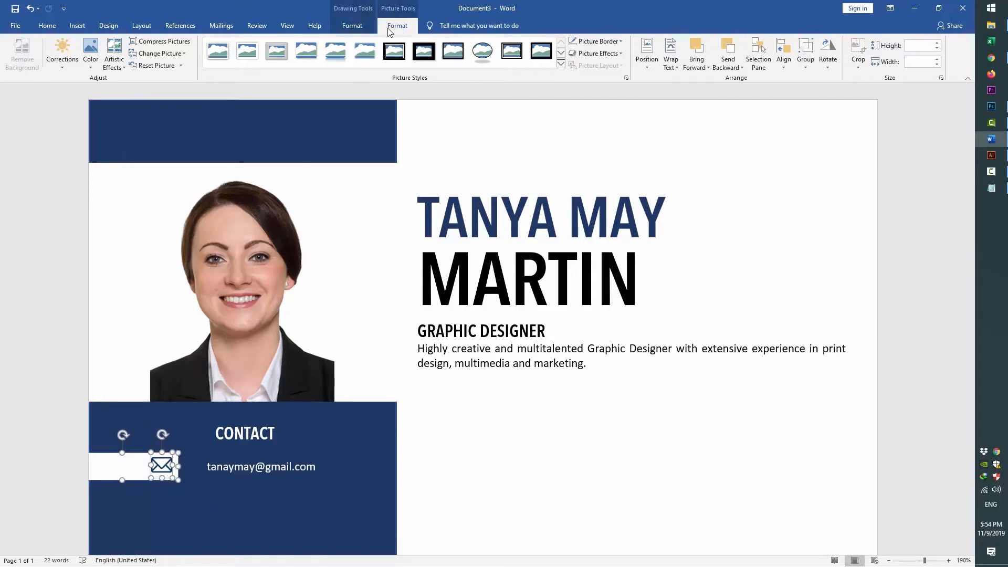
pyautogui.click(783, 55)
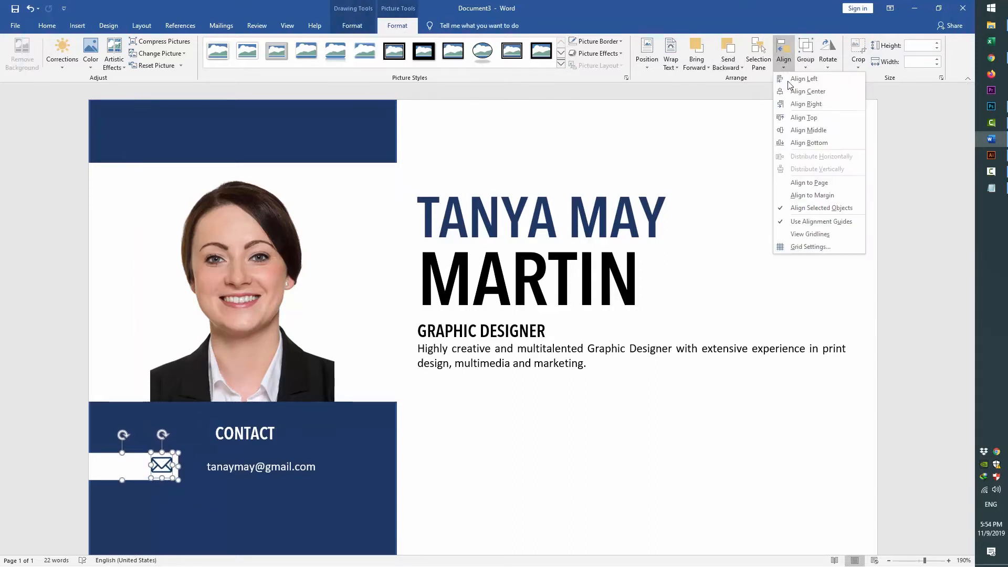
pyautogui.click(808, 130)
pyautogui.keyDown('shift'); pyautogui.click(231, 468); pyautogui.keyUp('shift')
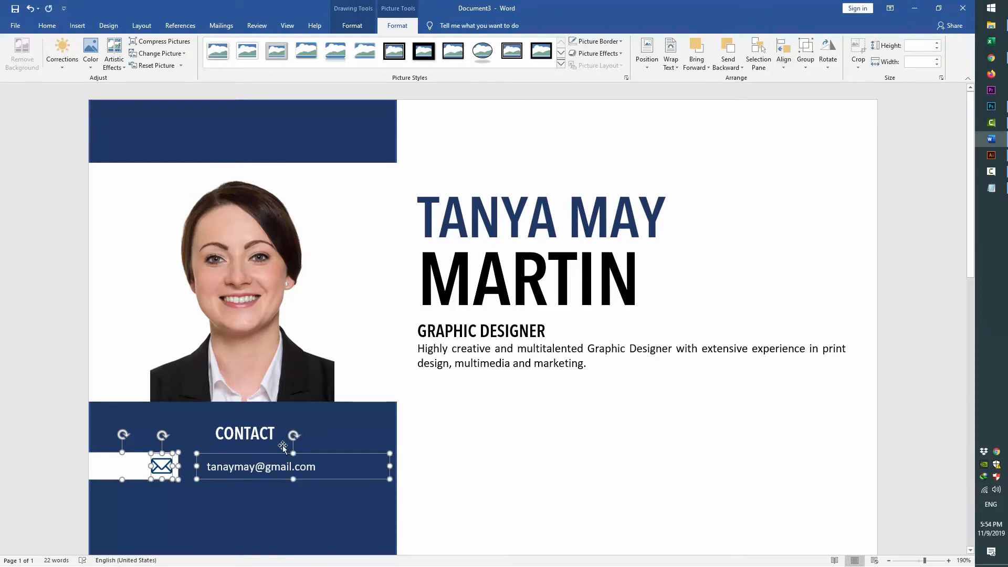
pyautogui.click(783, 55)
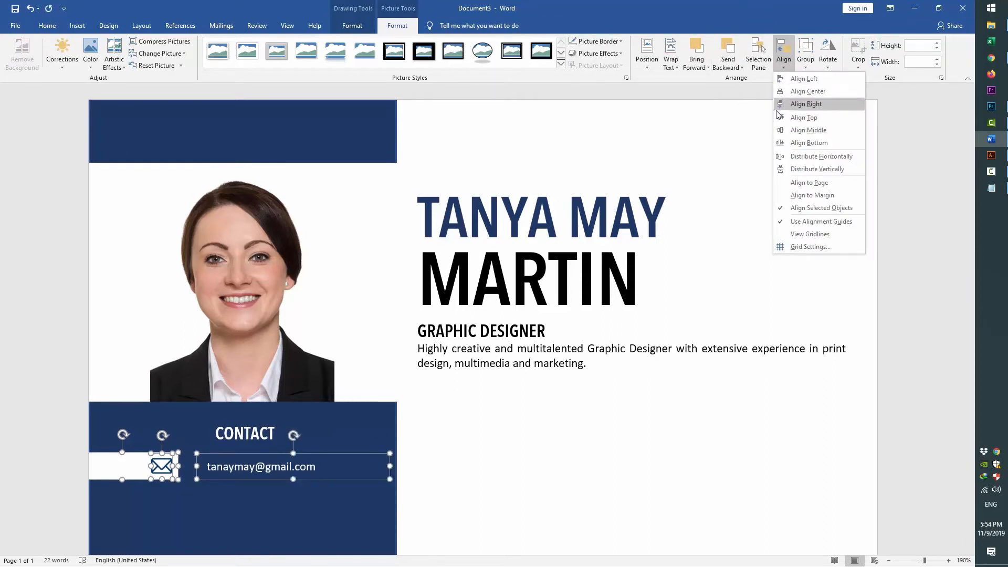
pyautogui.click(808, 130)
pyautogui.scroll(-5, 425, 261)
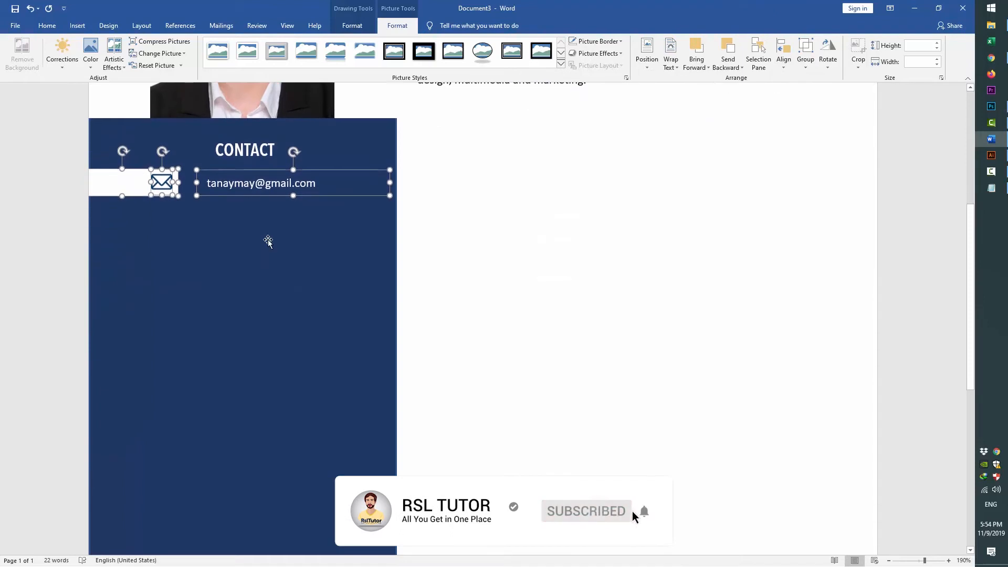
pyautogui.click(282, 242)
pyautogui.click(244, 183)
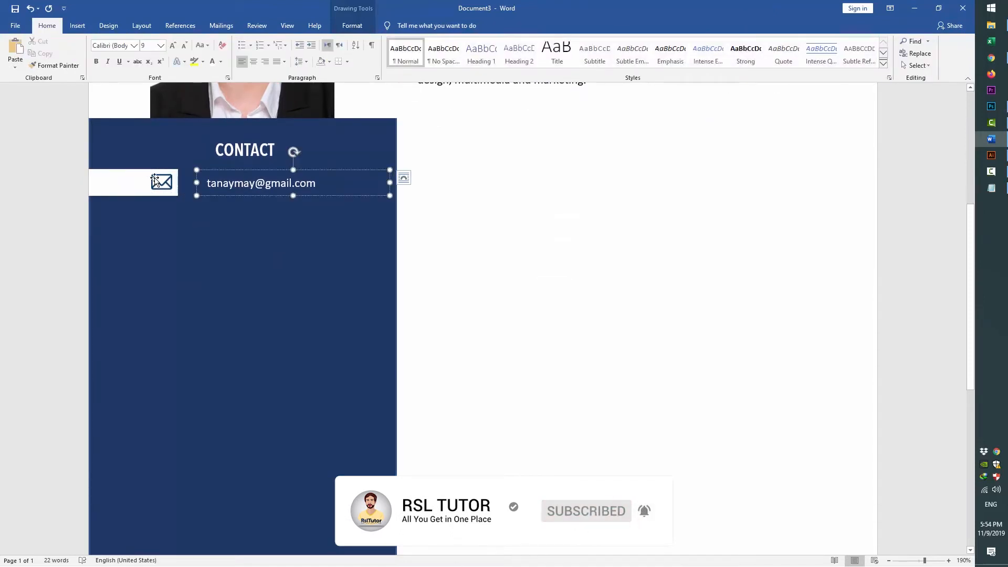
# Group the white bar, envelope icon and e-mail line into one object
pyautogui.keyDown('shift'); pyautogui.click(155, 180); pyautogui.keyUp('shift')
pyautogui.keyDown('shift'); pyautogui.click(113, 182); pyautogui.keyUp('shift')
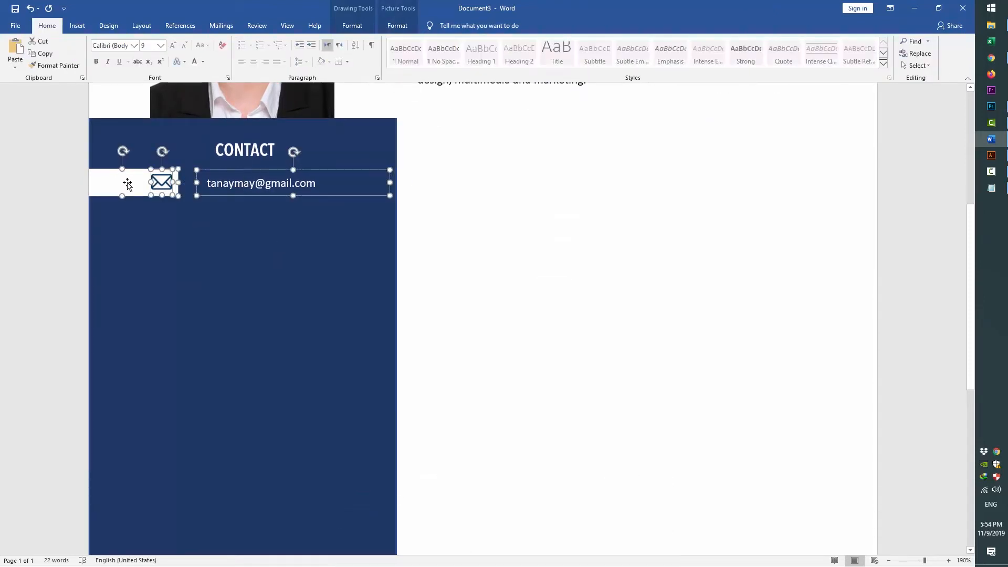
pyautogui.rightClick(127, 183)
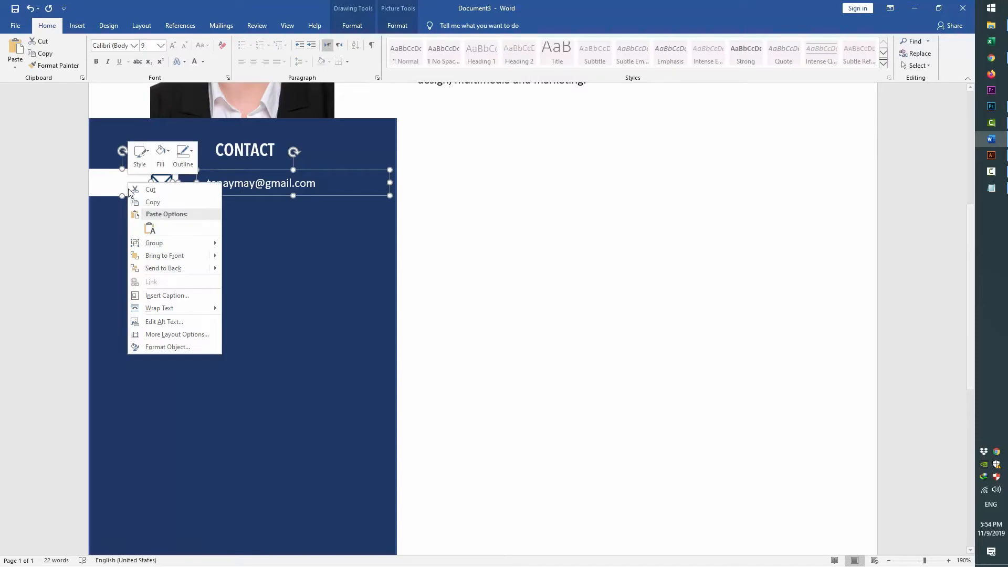
pyautogui.click(189, 243)
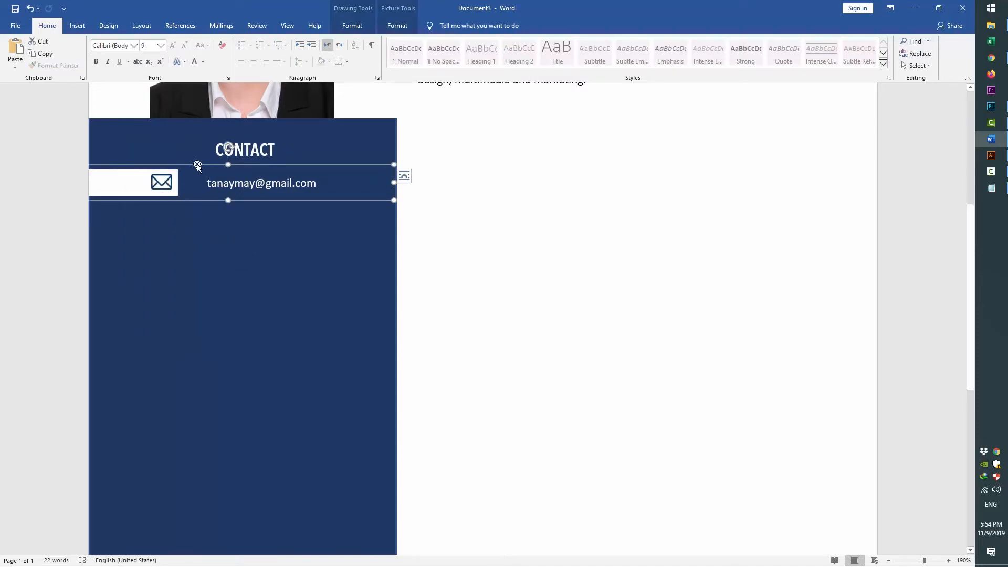
# Ctrl-drag a copy of the e-mail row beneath the original, undoing two stray extra copies
pyautogui.moveTo(197, 166); pyautogui.dragTo(196, 210)
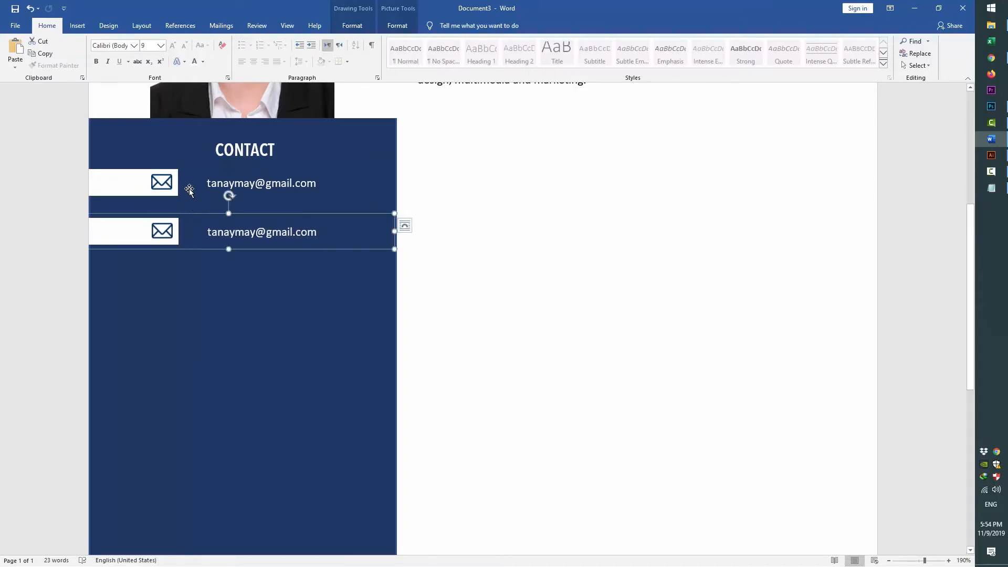
pyautogui.keyDown('shift'); pyautogui.click(189, 190); pyautogui.keyUp('shift')
pyautogui.keyDown('shift'); pyautogui.click(160, 192); pyautogui.keyUp('shift')
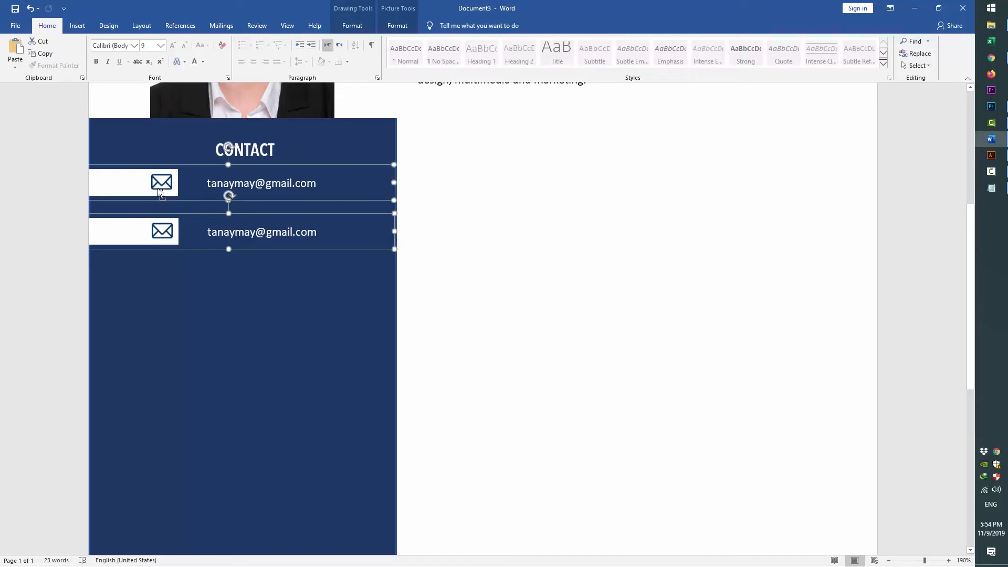
pyautogui.moveTo(189, 181); pyautogui.dragTo(189, 213)
pyautogui.hotkey('ctrl', 'z')
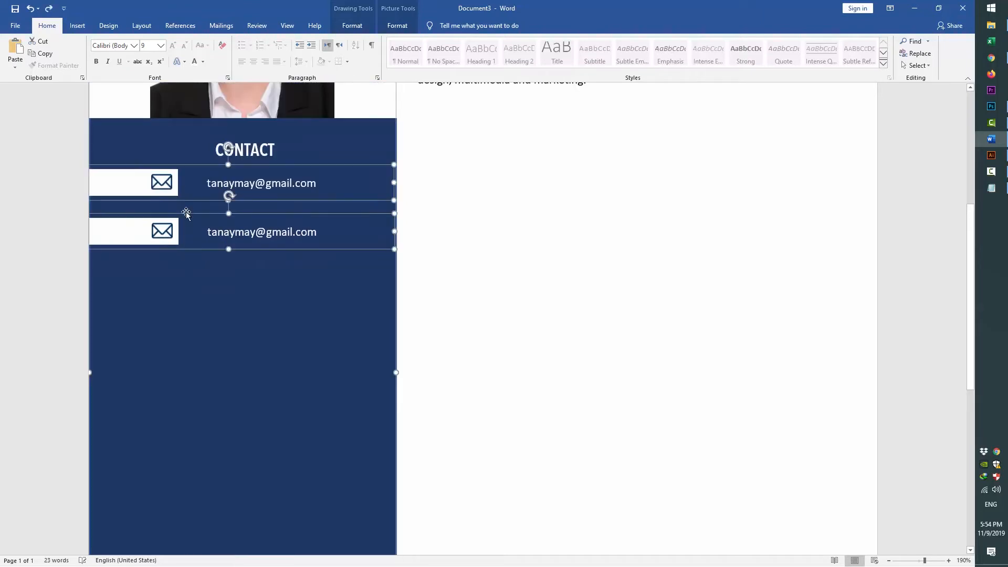
pyautogui.moveTo(143, 190); pyautogui.dragTo(222, 243)
pyautogui.hotkey('ctrl', 'z')
pyautogui.click(477, 267)
pyautogui.click(168, 419)
pyautogui.scroll(-3, 179, 357)
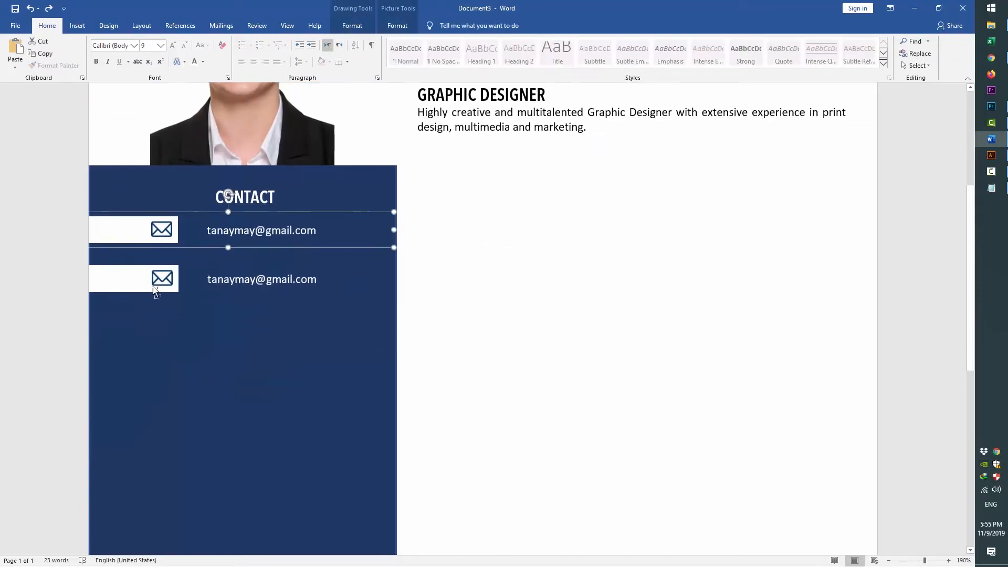
# Copy both e-mail rows below, then paste the two phone numbers from Notepad over the second email
pyautogui.keyDown('shift'); pyautogui.click(161, 278); pyautogui.keyUp('shift')
pyautogui.moveTo(161, 278); pyautogui.dragTo(160, 376)
pyautogui.tripleClick(255, 282)
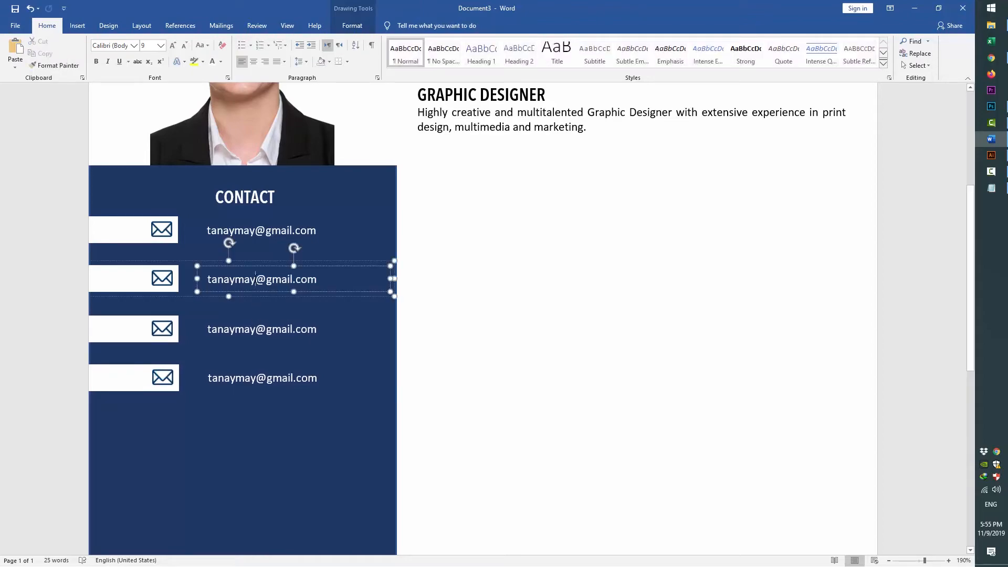
pyautogui.hotkey('alt', 'Tab')
pyautogui.click(223, 236)
pyautogui.moveTo(223, 236); pyautogui.dragTo(134, 238)
pyautogui.hotkey('ctrl', 'c')
pyautogui.hotkey('alt', 'Tab')
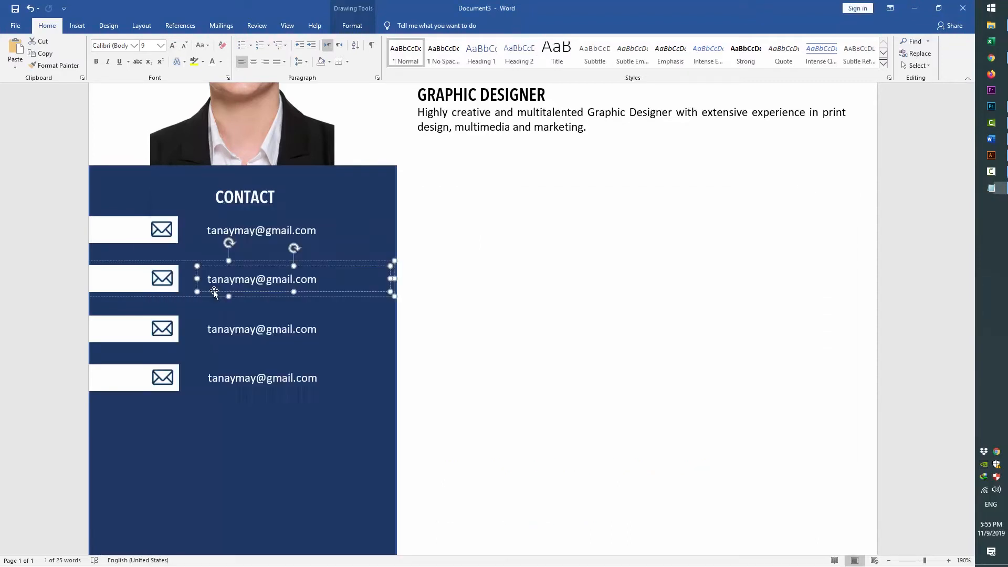
pyautogui.hotkey('ctrl', 'v')
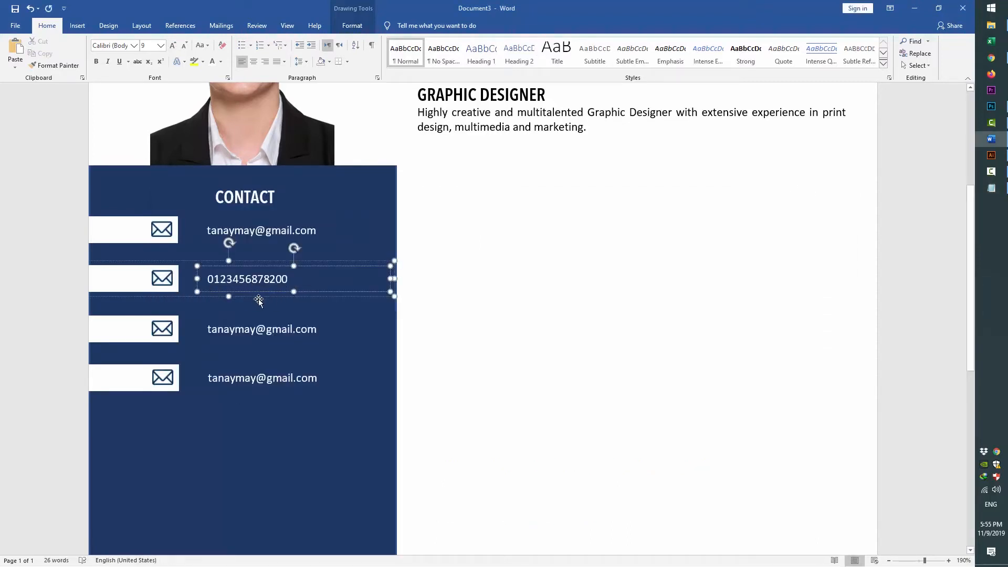
# Group the second row's bar with the phone text and enlarge the box to show both numbers
pyautogui.click(229, 297)
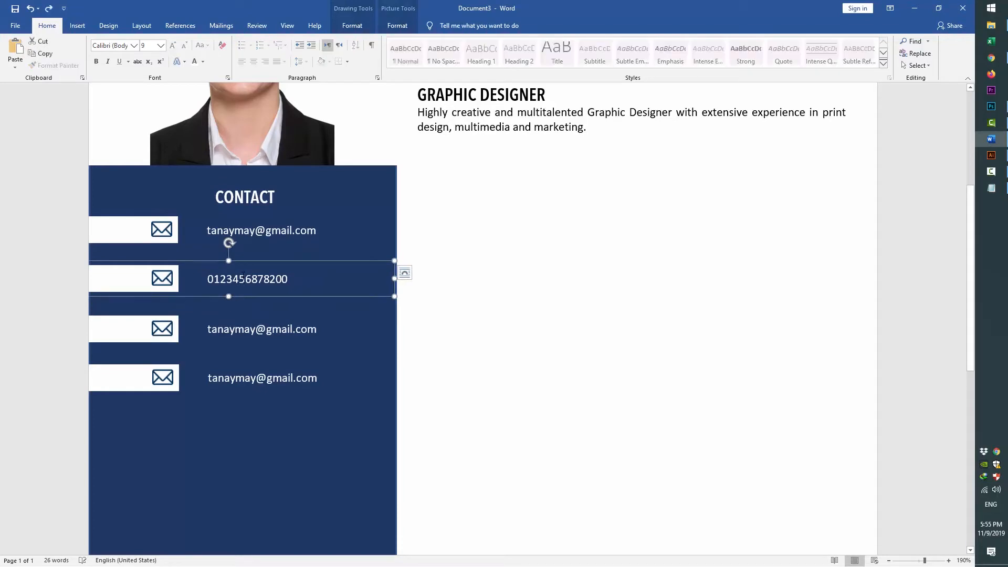
pyautogui.rightClick(248, 262)
pyautogui.click(363, 333)
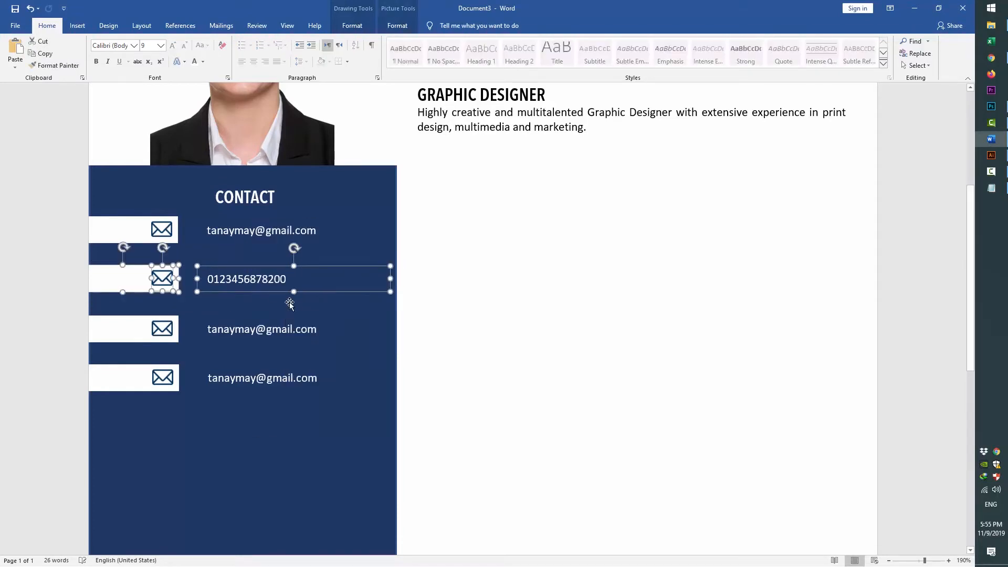
pyautogui.click(268, 279)
pyautogui.moveTo(294, 293); pyautogui.dragTo(293, 306)
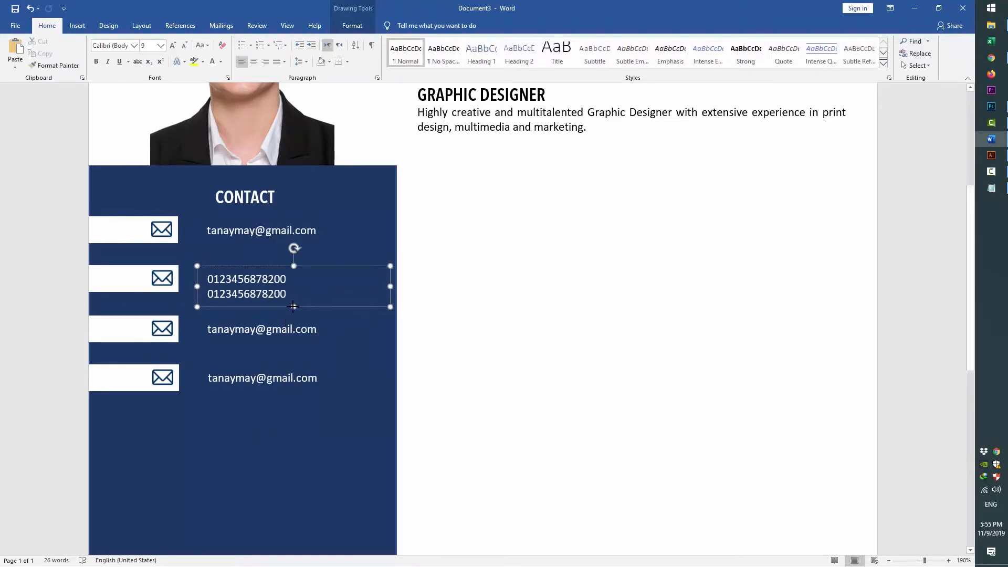
pyautogui.click(156, 266)
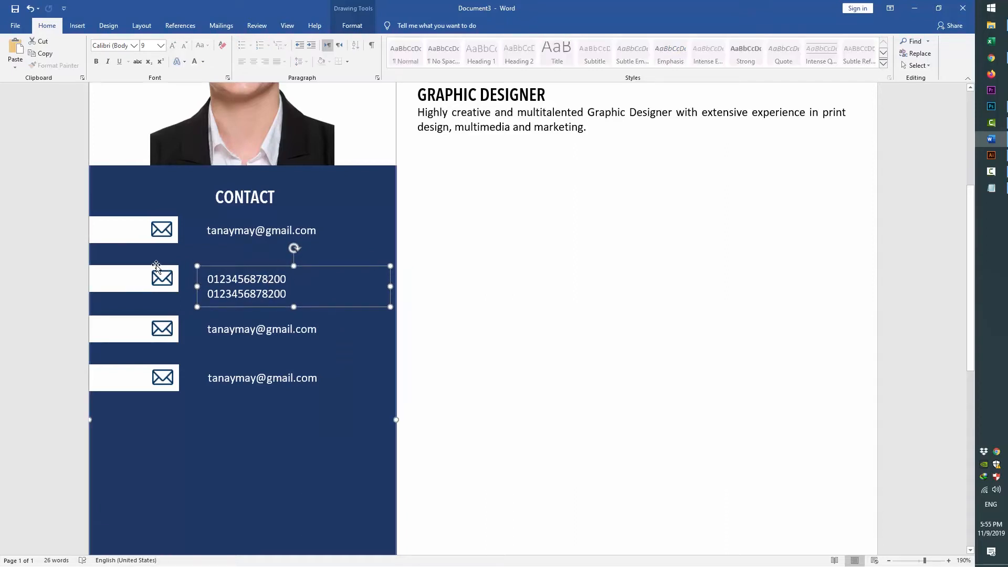
# Try Align Middle on the phone text box and bar, then undo it
pyautogui.keyDown('shift'); pyautogui.click(156, 266); pyautogui.keyUp('shift')
pyautogui.click(352, 26)
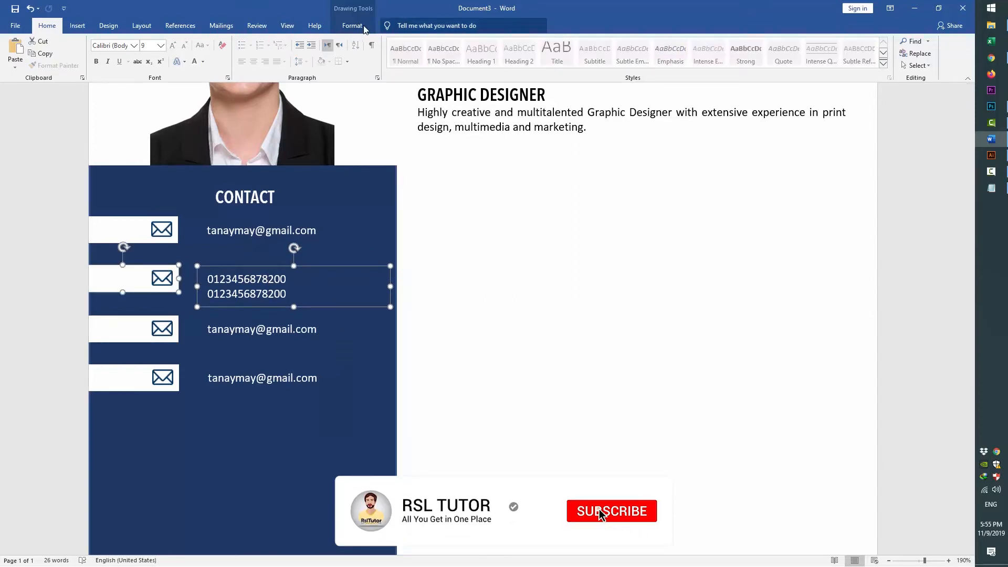
pyautogui.click(819, 58)
pyautogui.click(853, 132)
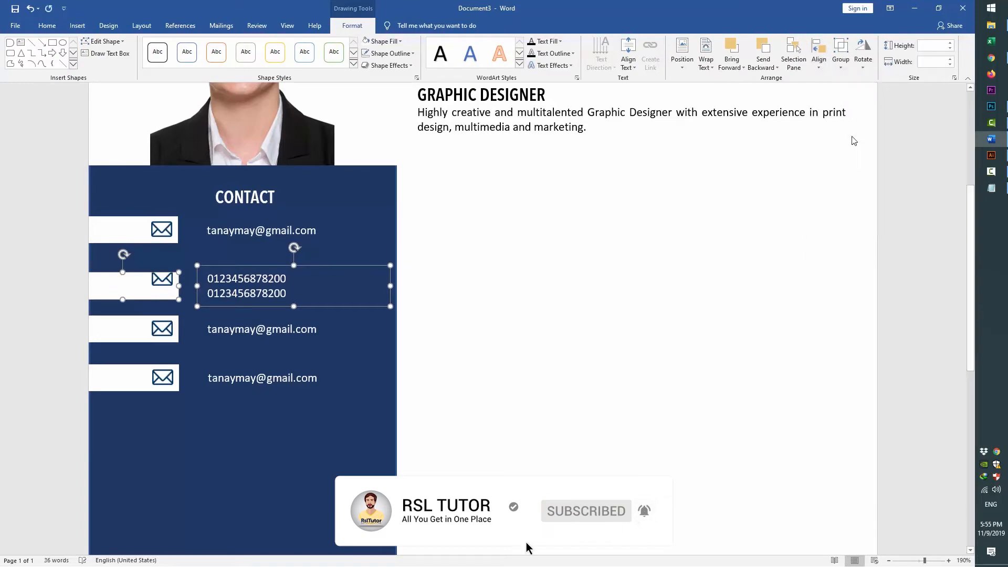
pyautogui.hotkey('ctrl', 'z')
pyautogui.click(457, 328)
pyautogui.scroll(-5, 163, 401)
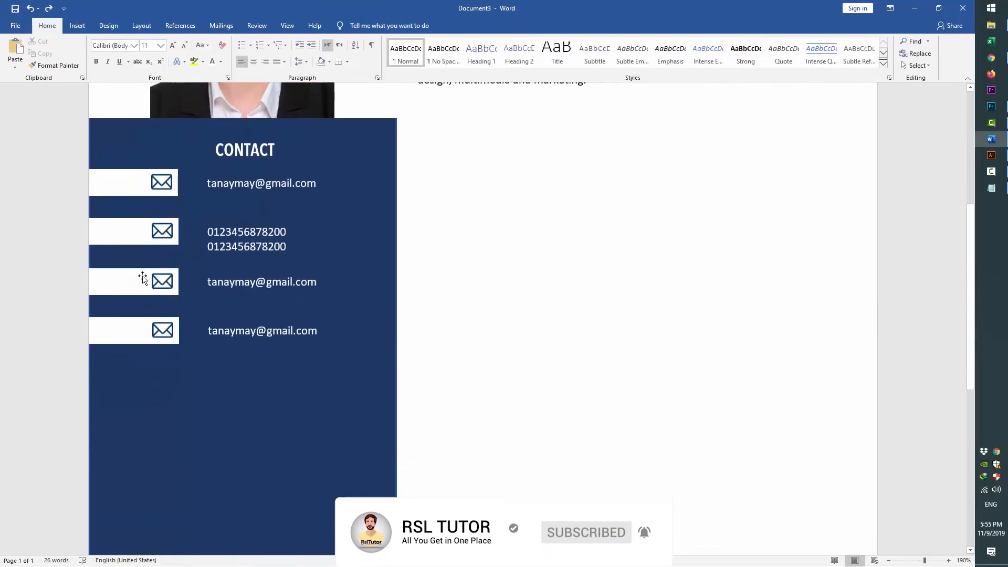
# Align Middle the phone row's white bar, envelope bar and phone text, then nudge the row into place
pyautogui.click(118, 242)
pyautogui.click(231, 246)
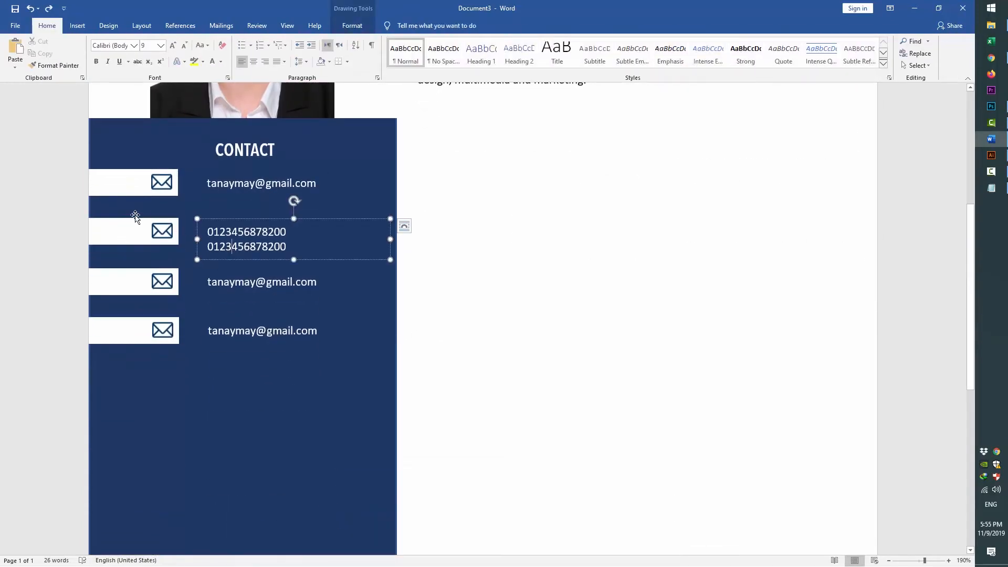
pyautogui.keyDown('shift'); pyautogui.click(111, 222); pyautogui.keyUp('shift')
pyautogui.click(352, 26)
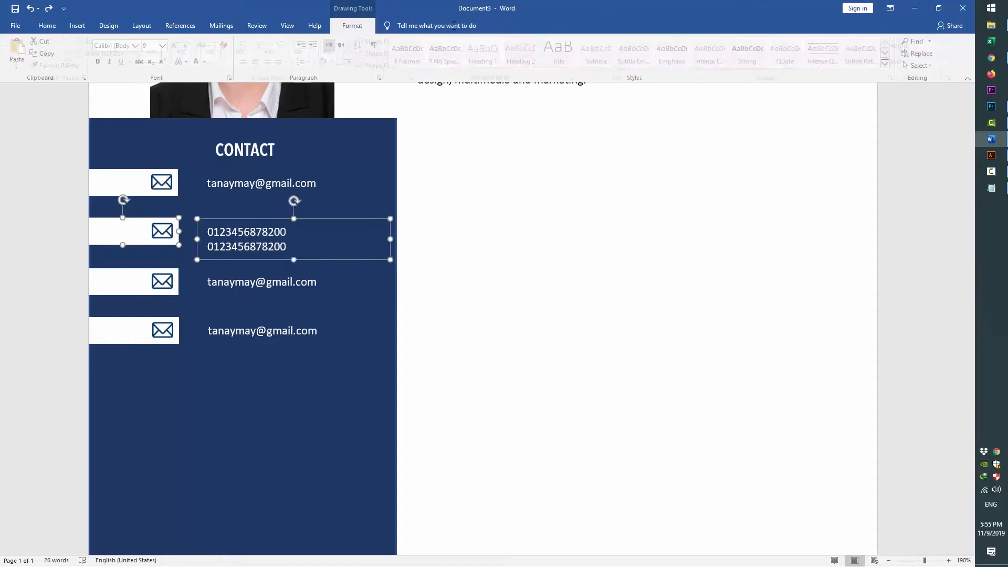
pyautogui.click(813, 55)
pyautogui.click(845, 133)
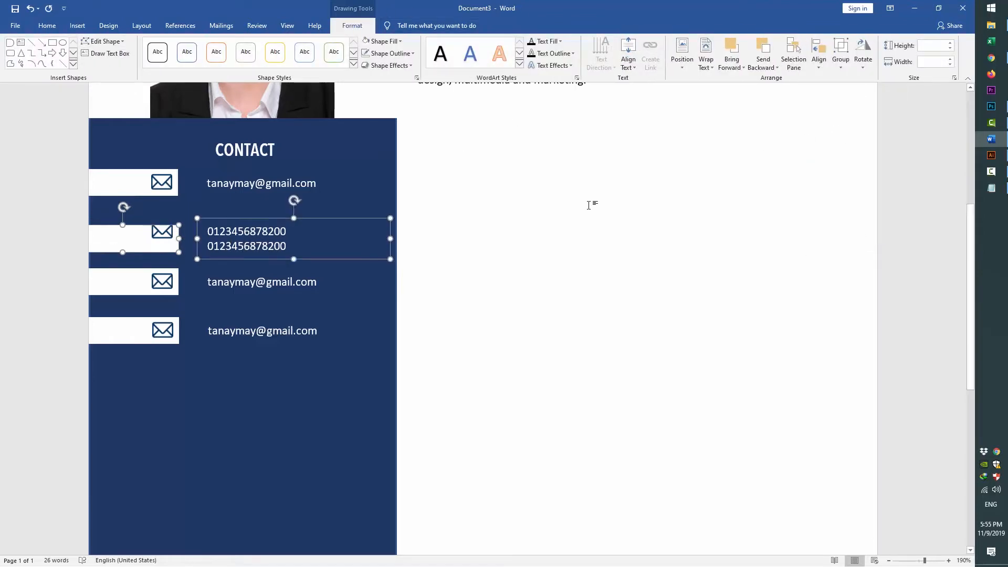
pyautogui.press('Up')
pyautogui.press('Up')
pyautogui.press('Up')
pyautogui.press('Up')
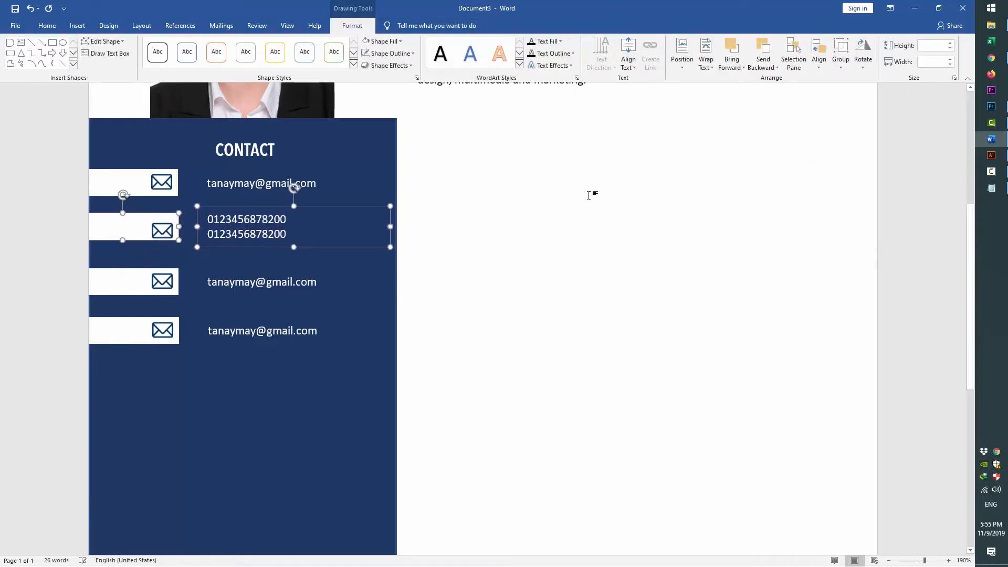
pyautogui.press('Down')
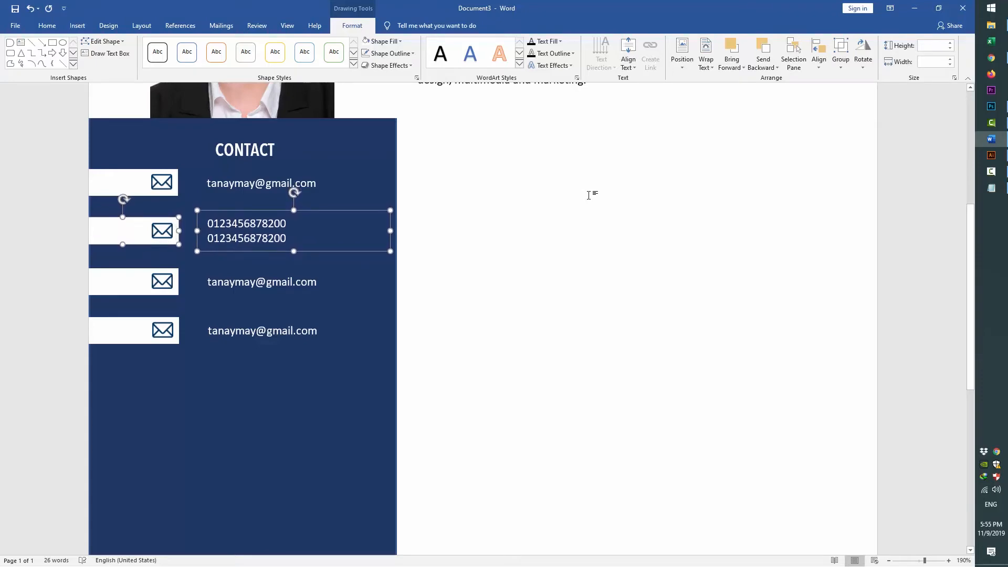
pyautogui.click(588, 195)
pyautogui.scroll(-5, 159, 357)
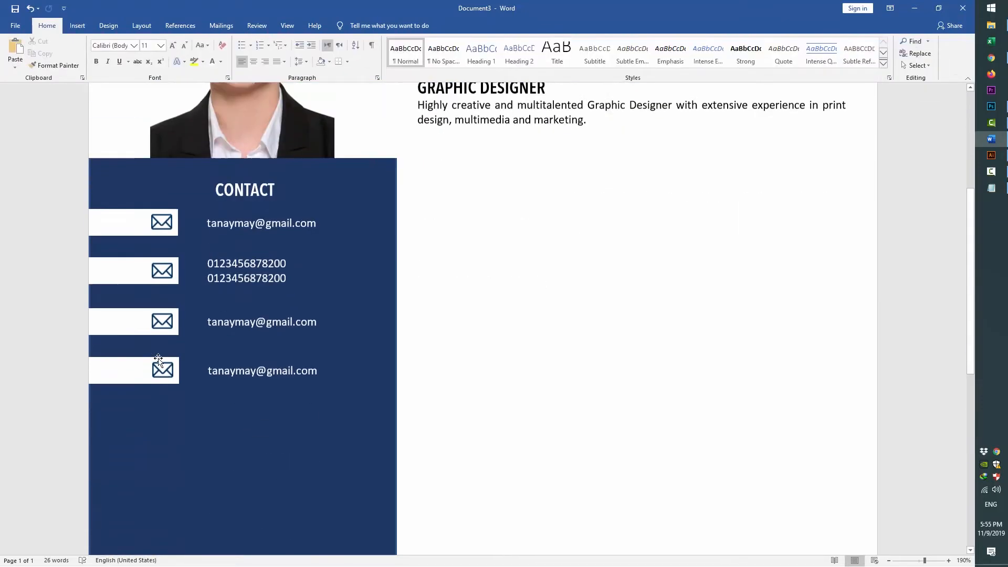
pyautogui.click(165, 230)
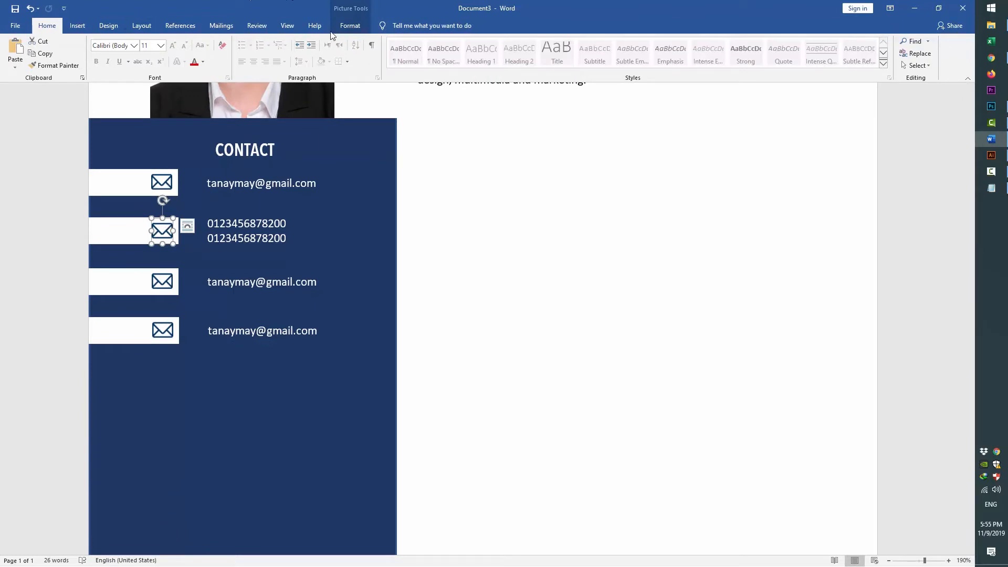
# Replace the second row's envelope icon with the phone image from the CV Template folder
pyautogui.click(350, 25)
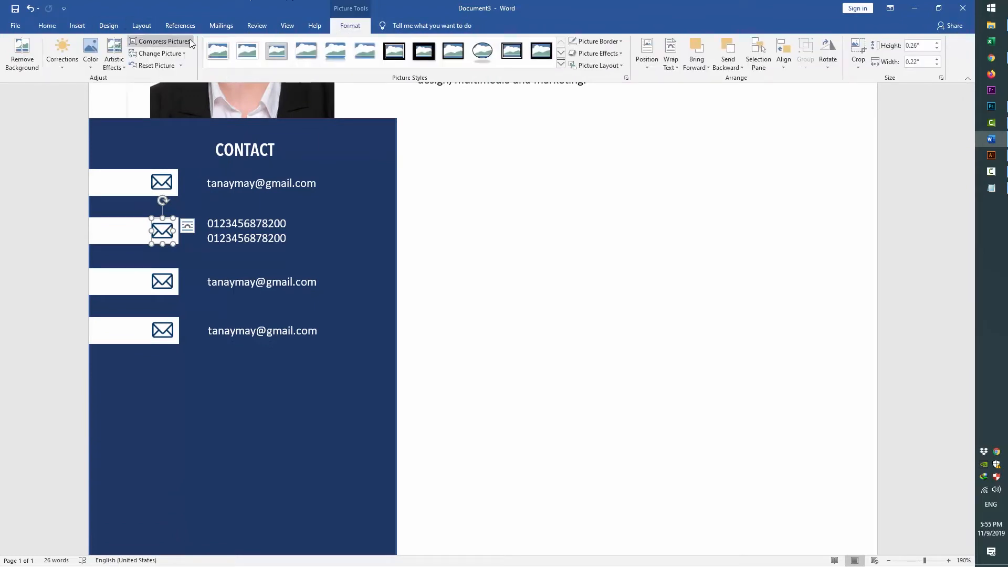
pyautogui.click(74, 27)
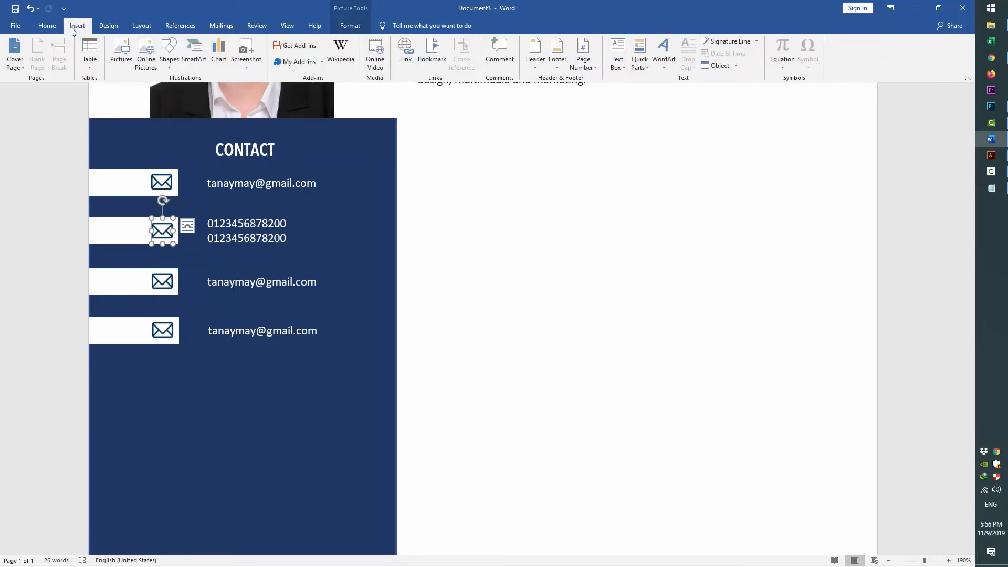
pyautogui.rightClick(164, 234)
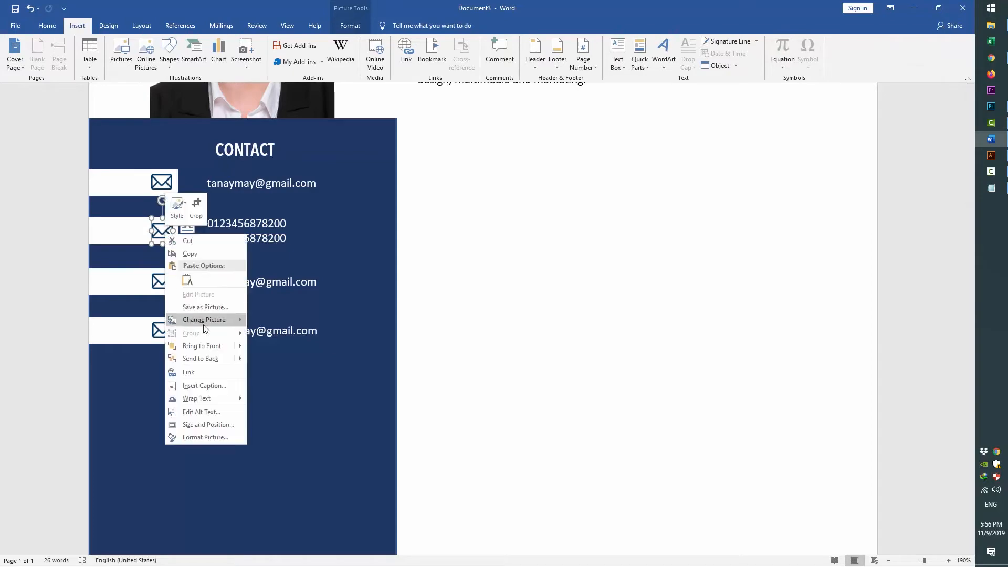
pyautogui.moveTo(220, 320)
pyautogui.click(298, 322)
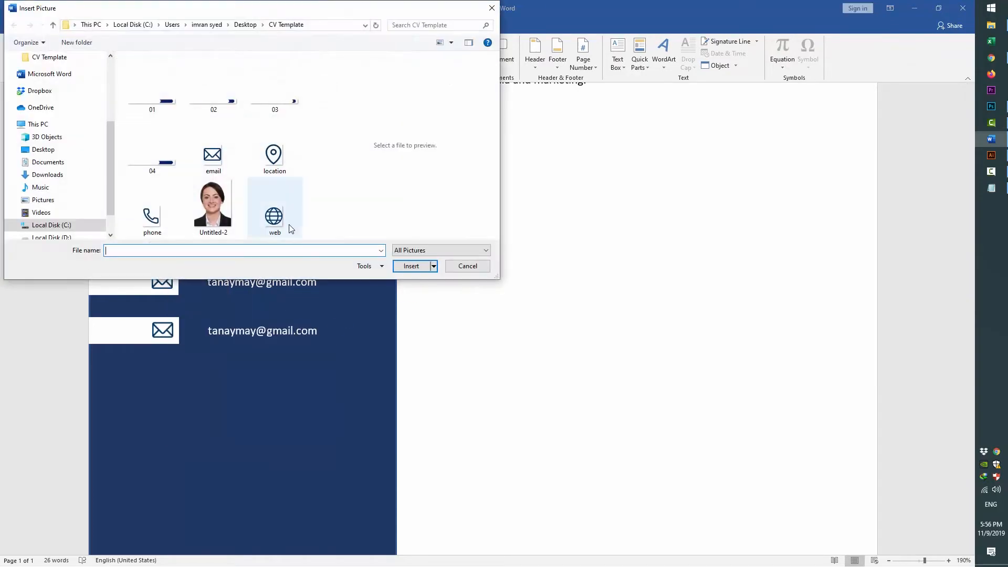
pyautogui.doubleClick(162, 214)
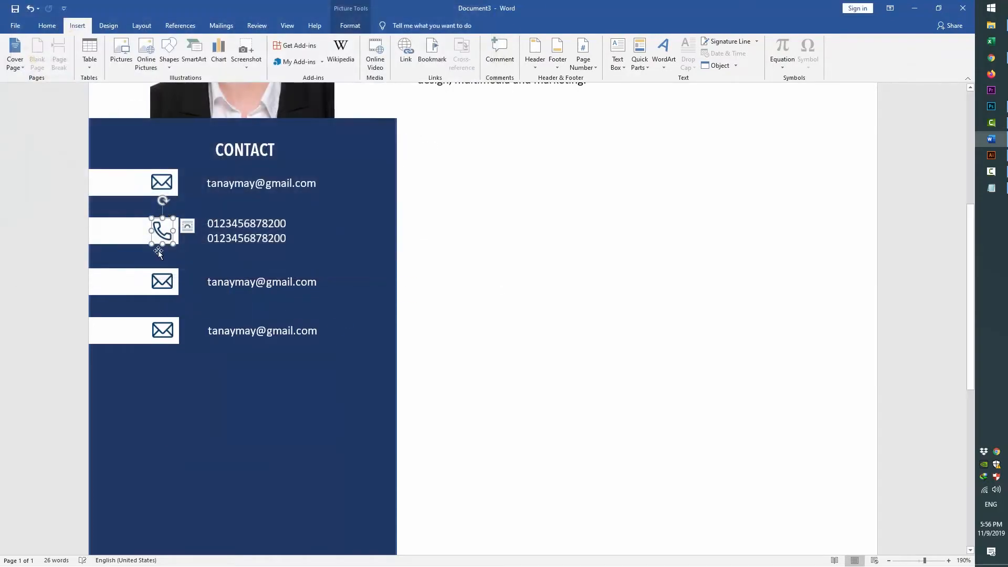
pyautogui.doubleClick(232, 288)
pyautogui.hotkey('alt', 'Tab')
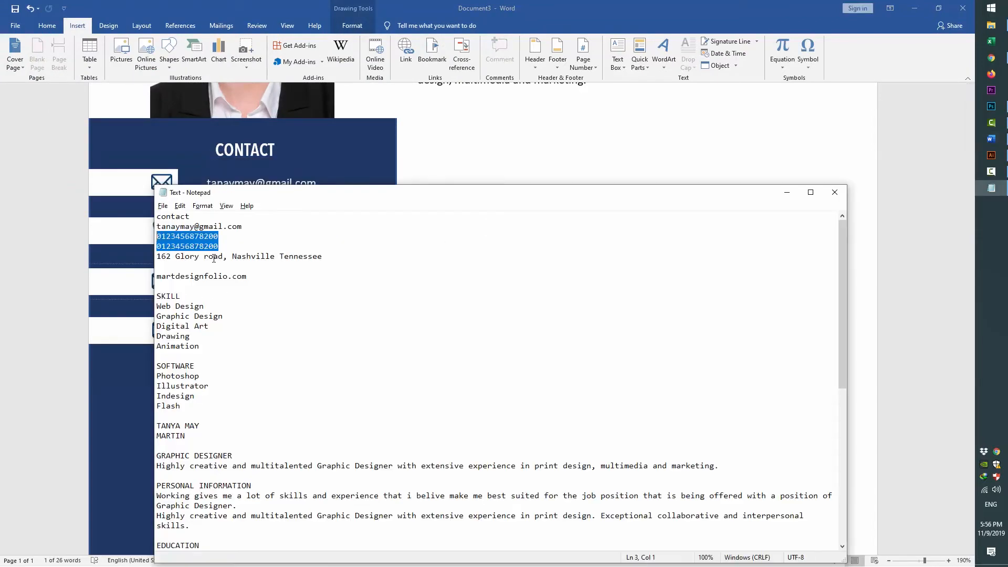
pyautogui.moveTo(322, 256); pyautogui.dragTo(120, 260)
pyautogui.hotkey('ctrl', 'c')
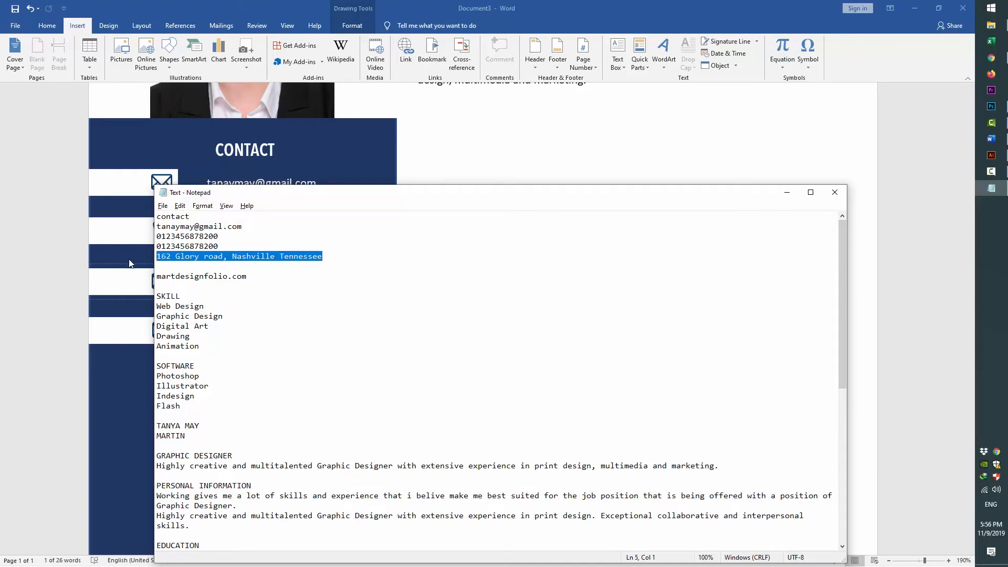
pyautogui.hotkey('alt', 'Tab')
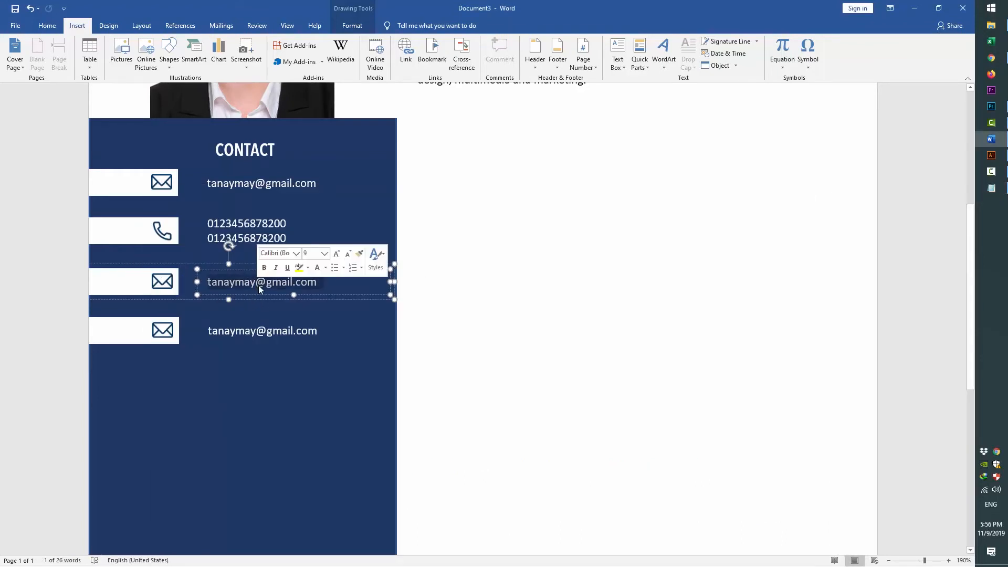
pyautogui.hotkey('ctrl', 'v')
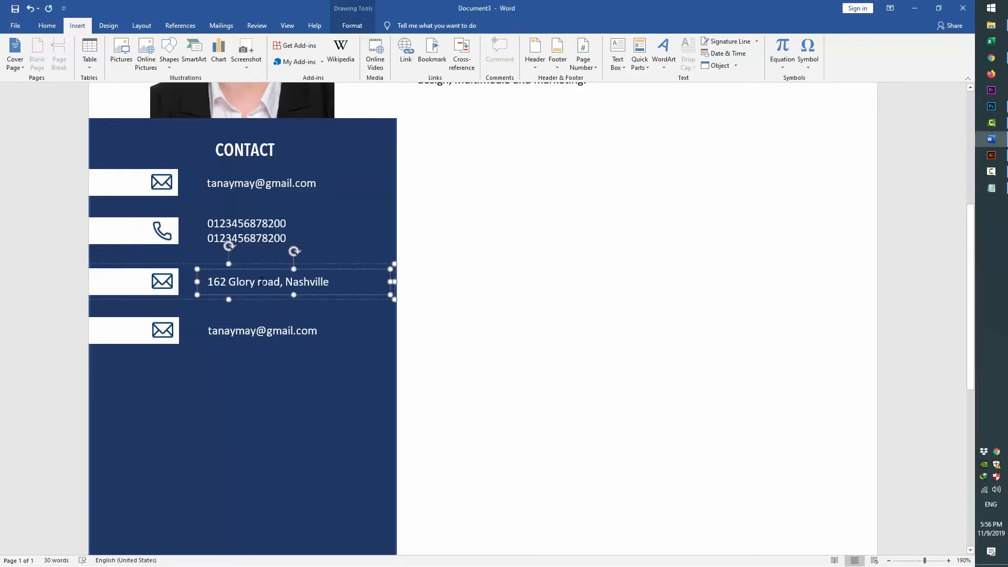
pyautogui.rightClick(187, 266)
pyautogui.moveTo(231, 326)
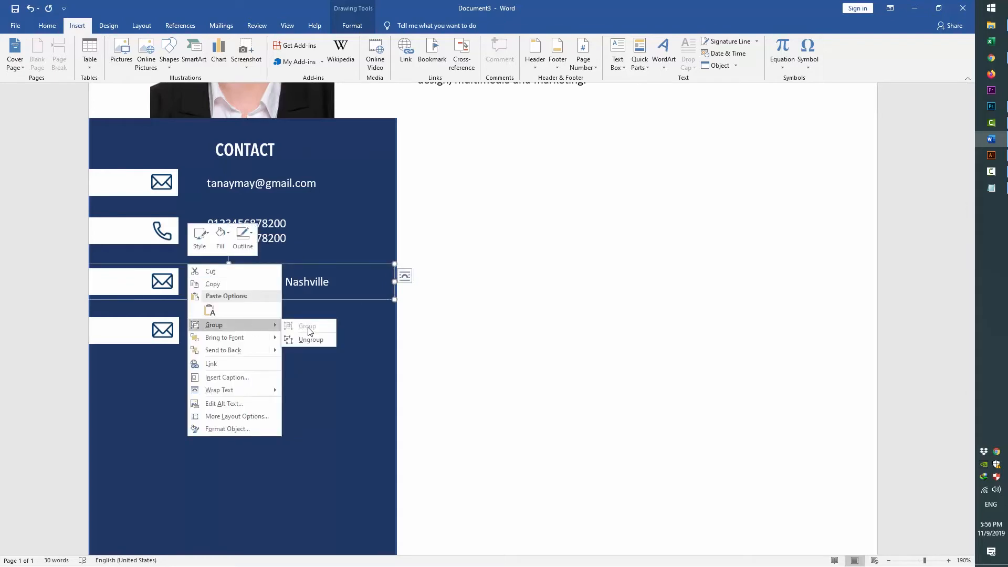
pyautogui.click(310, 333)
pyautogui.click(278, 302)
pyautogui.click(279, 282)
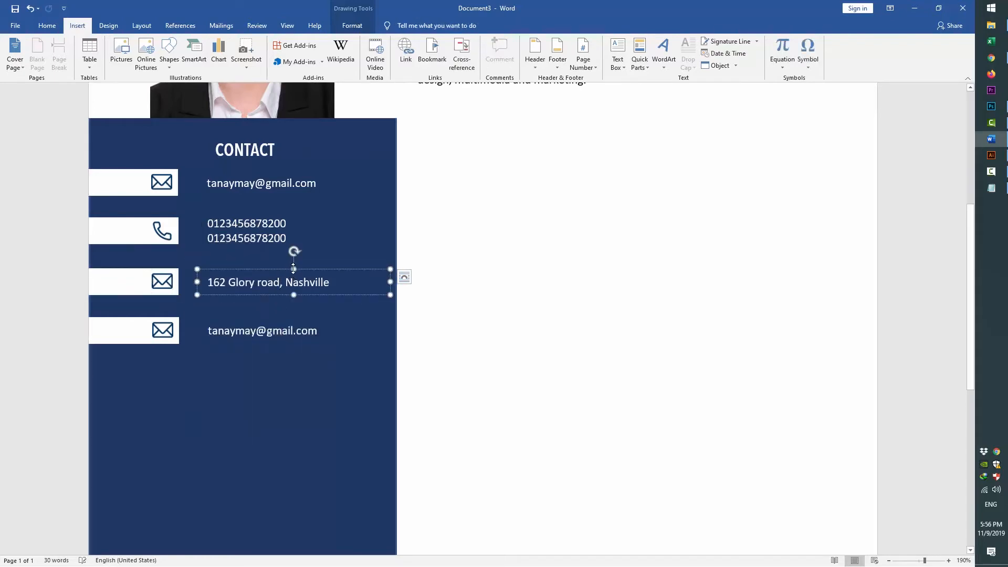
pyautogui.moveTo(294, 269); pyautogui.dragTo(294, 302)
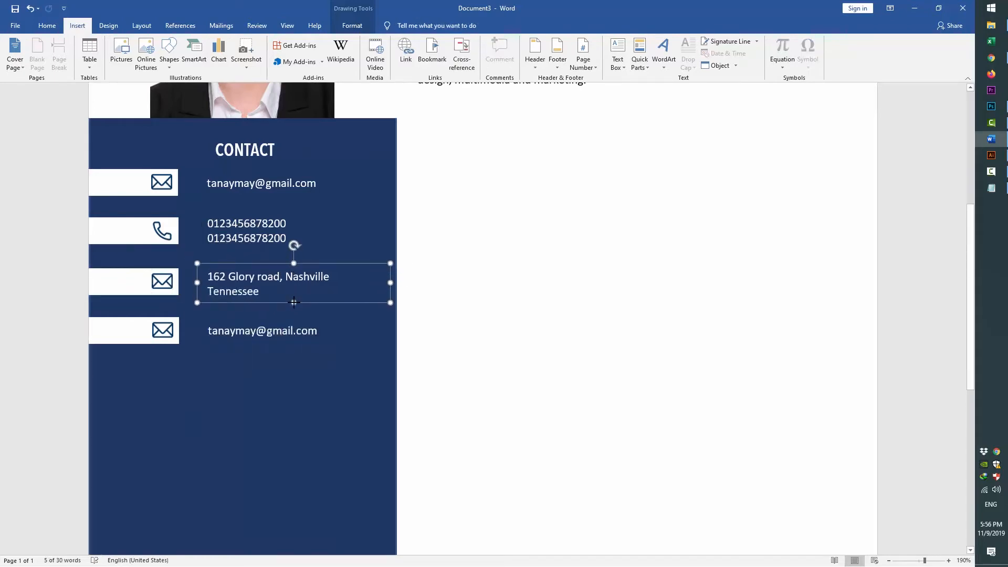
pyautogui.click(177, 282)
pyautogui.rightClick(164, 282)
pyautogui.moveTo(208, 366)
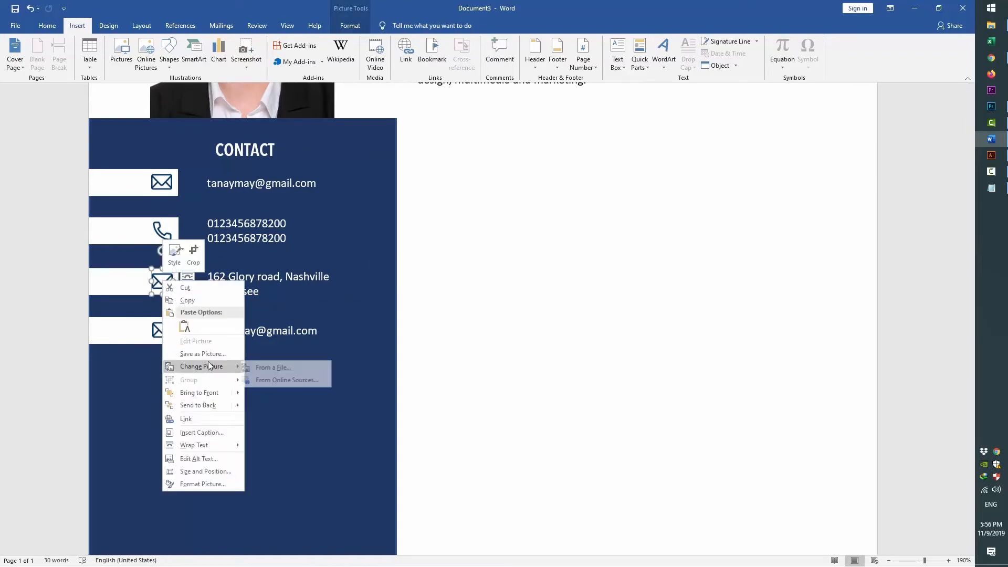
pyautogui.click(278, 366)
pyautogui.click(272, 153)
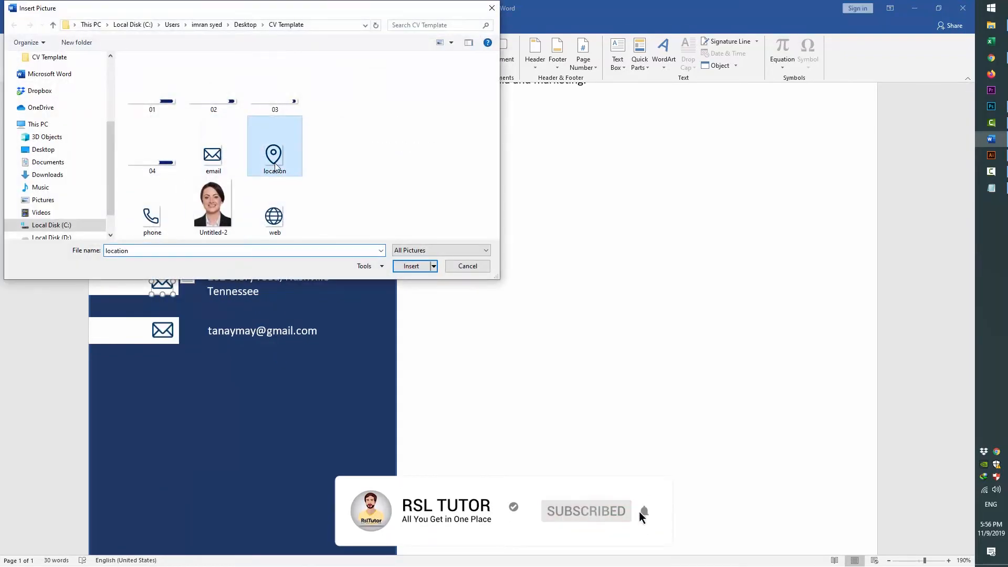
pyautogui.click(412, 265)
pyautogui.scroll(-1, 331, 253)
pyautogui.click(247, 344)
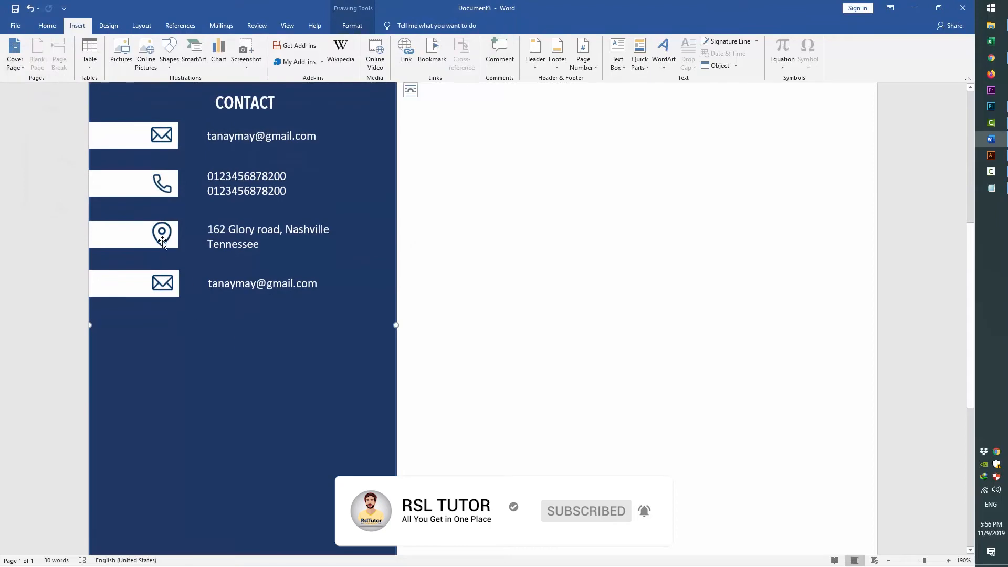
# Paste martdesignfolio.com from Notepad over the fourth row's email text
pyautogui.doubleClick(252, 285)
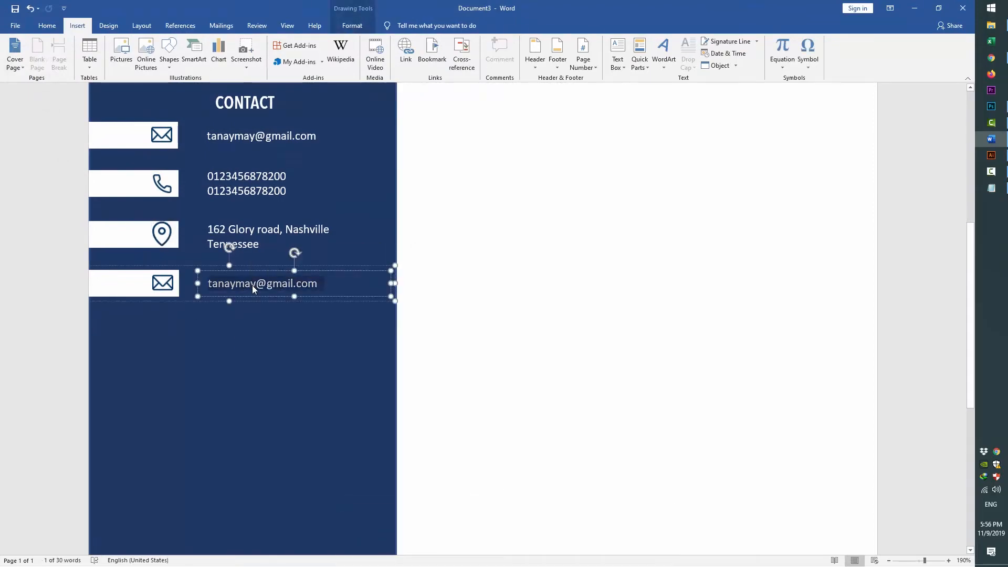
pyautogui.hotkey('alt', 'Tab')
pyautogui.moveTo(246, 276); pyautogui.dragTo(153, 281)
pyautogui.hotkey('ctrl', 'c')
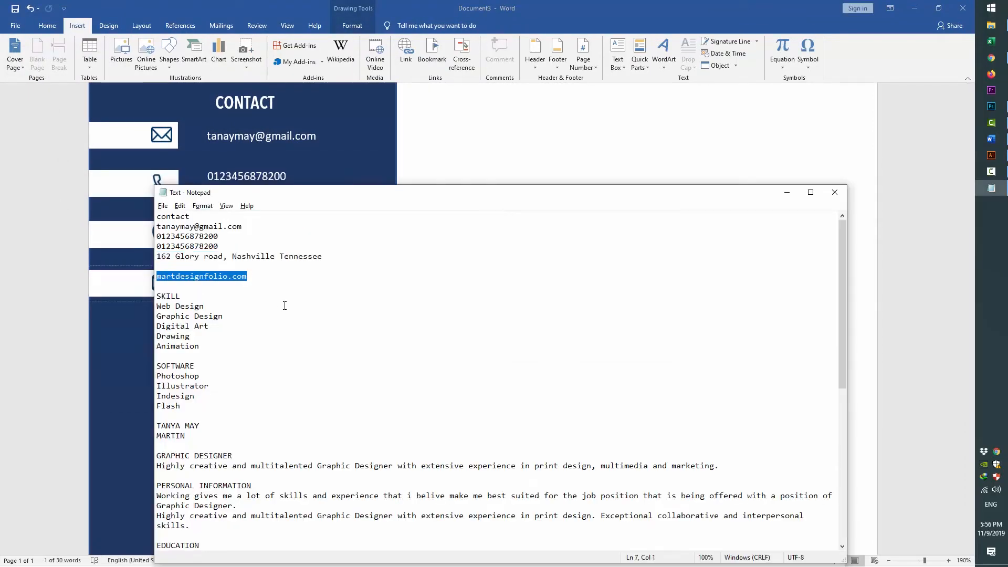
pyautogui.hotkey('alt', 'Tab')
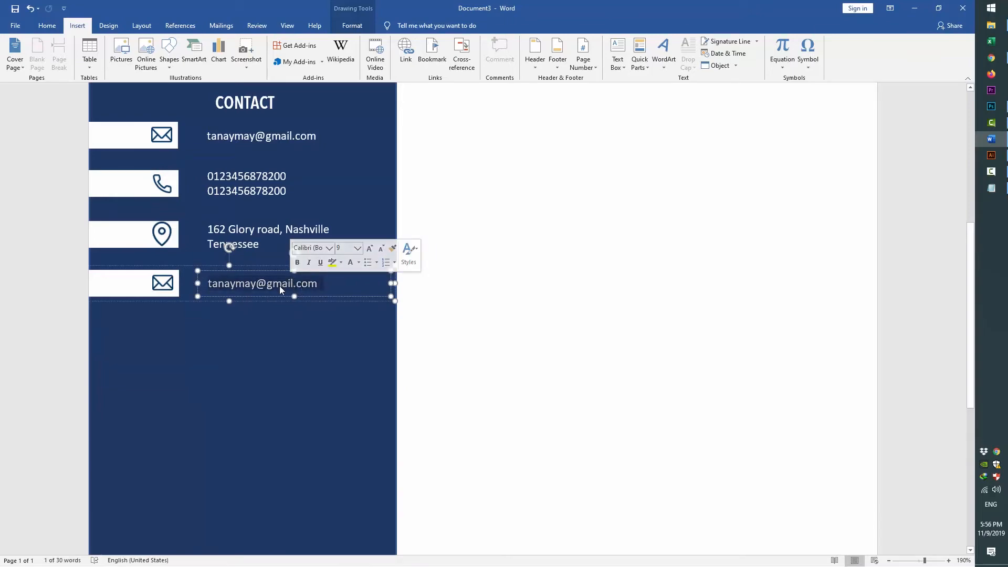
pyautogui.hotkey('alt', 'Tab')
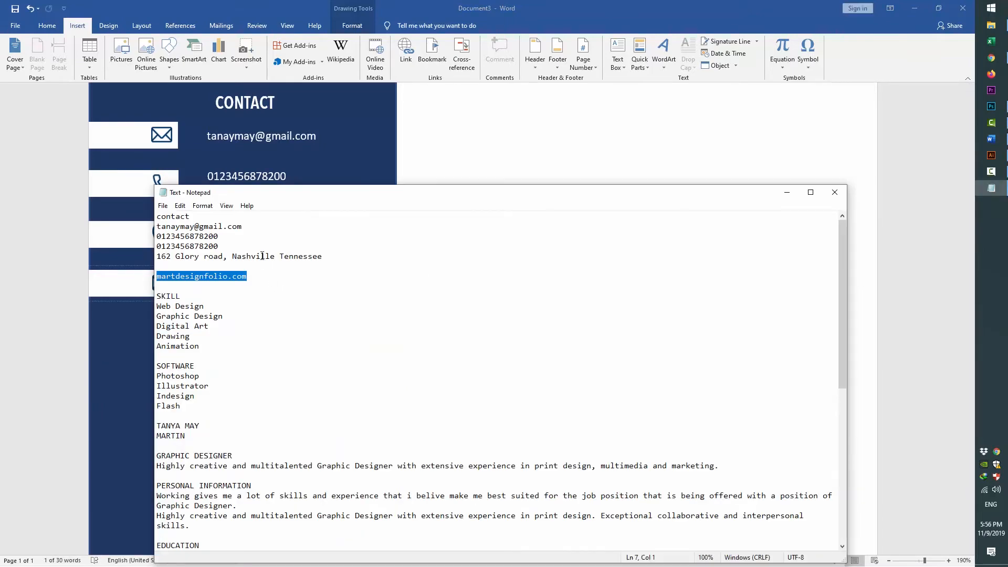
pyautogui.hotkey('alt', 'Tab')
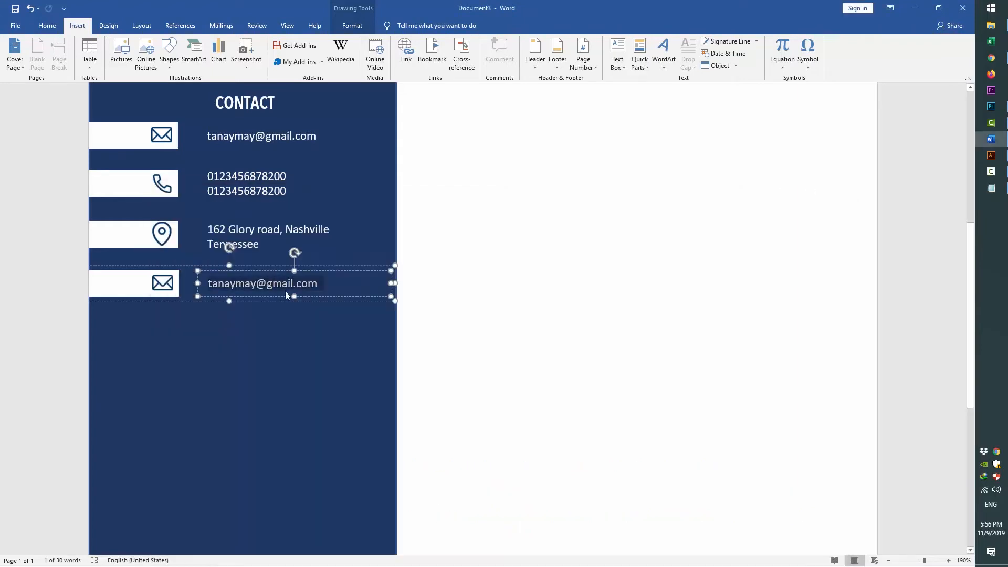
pyautogui.hotkey('ctrl', 'v')
# Change the fourth row's envelope picture to the 'web' globe image
pyautogui.rightClick(164, 287)
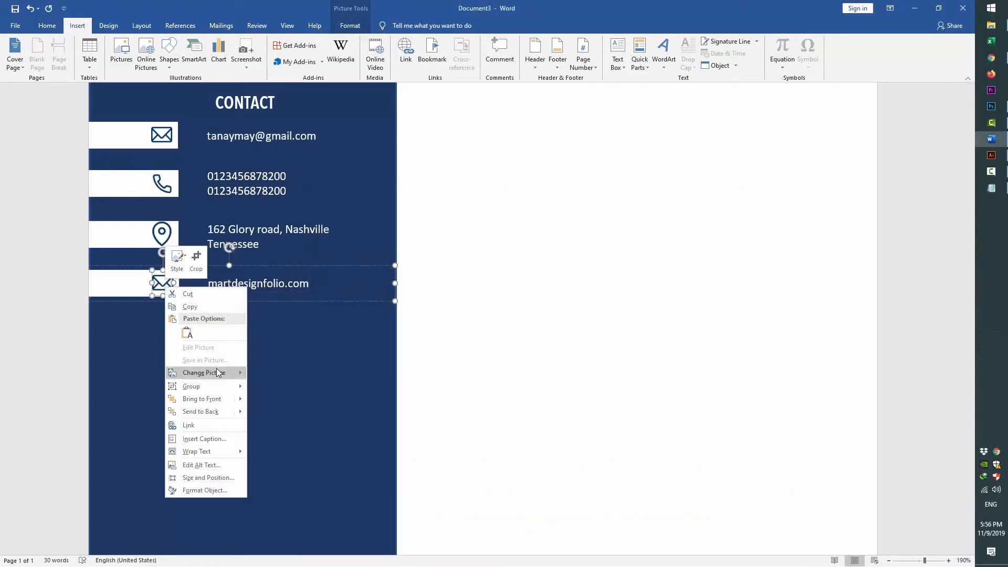
pyautogui.moveTo(218, 373)
pyautogui.click(267, 374)
pyautogui.doubleClick(265, 215)
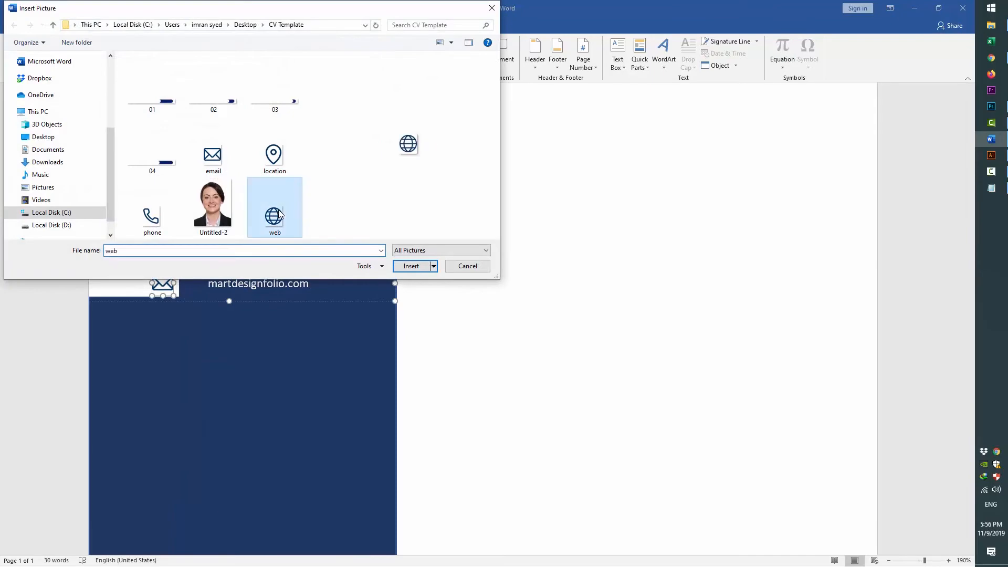
pyautogui.press('Escape')
pyautogui.scroll(3, 483, 355)
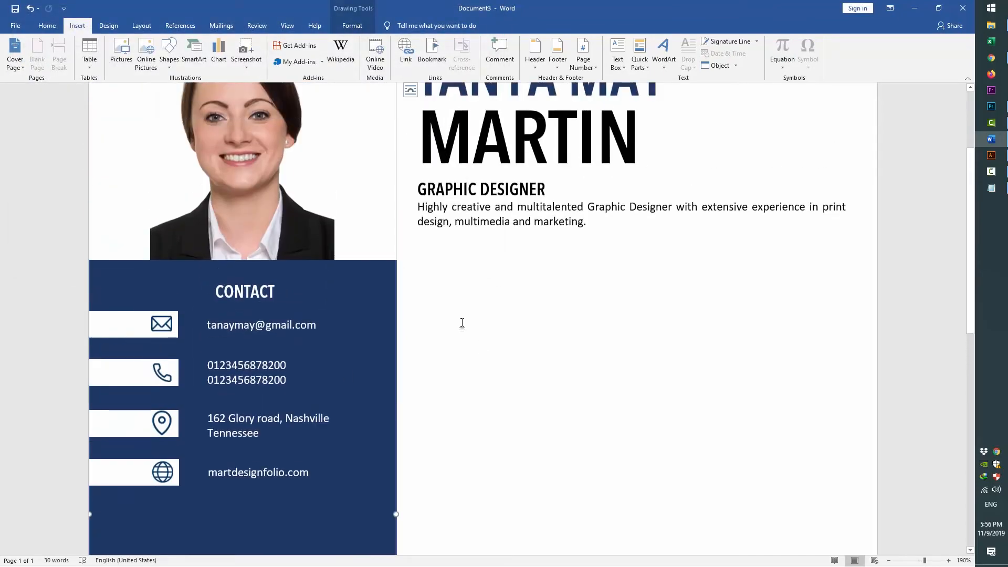
pyautogui.scroll(-1, 462, 324)
# Copy the CONTACT heading below the website row and retype it as SKILLS
pyautogui.click(255, 229)
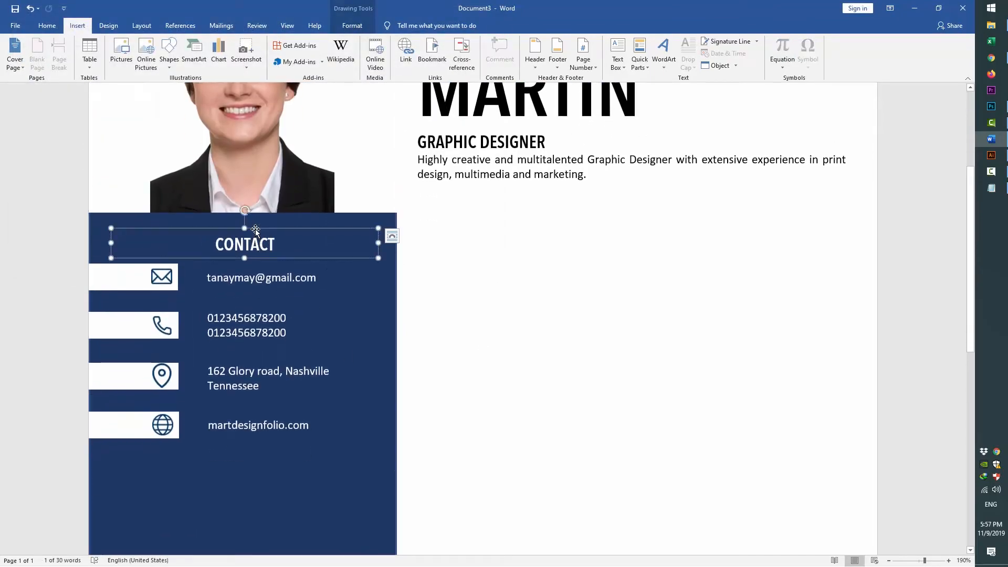
pyautogui.moveTo(257, 230); pyautogui.dragTo(254, 475)
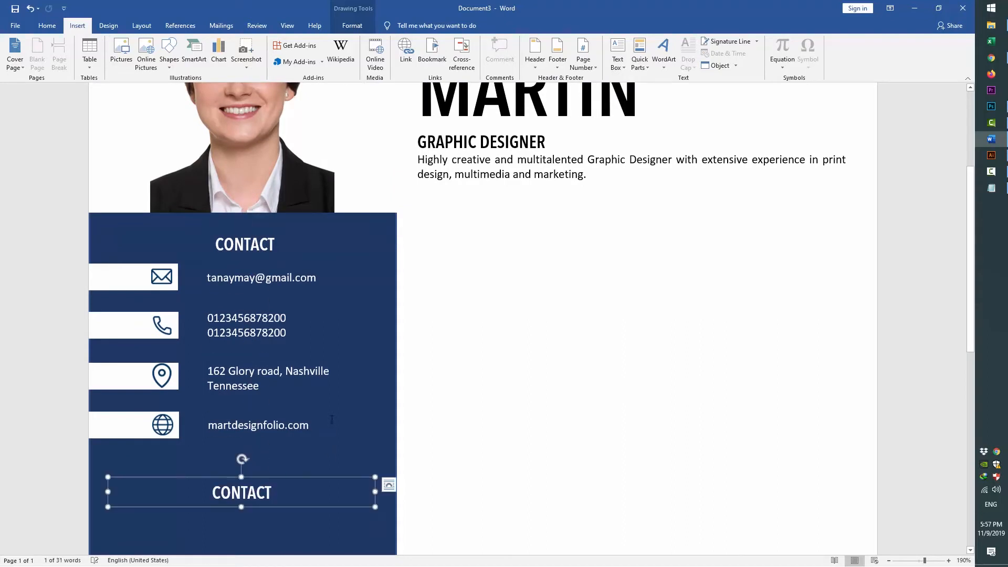
pyautogui.scroll(-2, 327, 395)
pyautogui.scroll(1, 327, 395)
pyautogui.moveTo(250, 428)
pyautogui.mouseDown()
pyautogui.moveTo(252, 412)
pyautogui.moveTo(252, 421)
pyautogui.mouseUp()
pyautogui.doubleClick(249, 438)
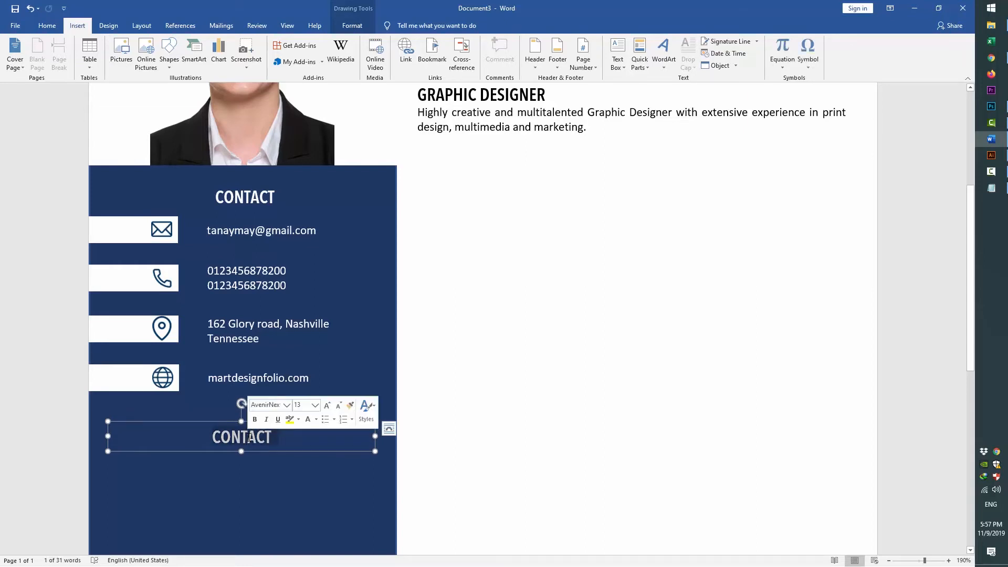
pyautogui.write('SKILLS')
pyautogui.scroll(-7, 304, 323)
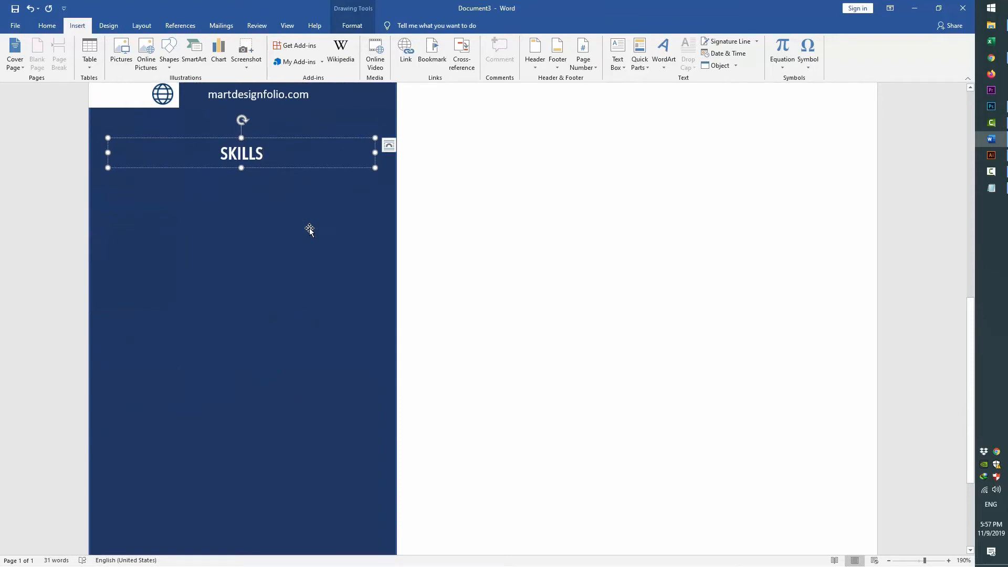
# Start drawing a new text box via Insert > Text Box > Draw Text Box
pyautogui.click(227, 99)
pyautogui.click(198, 207)
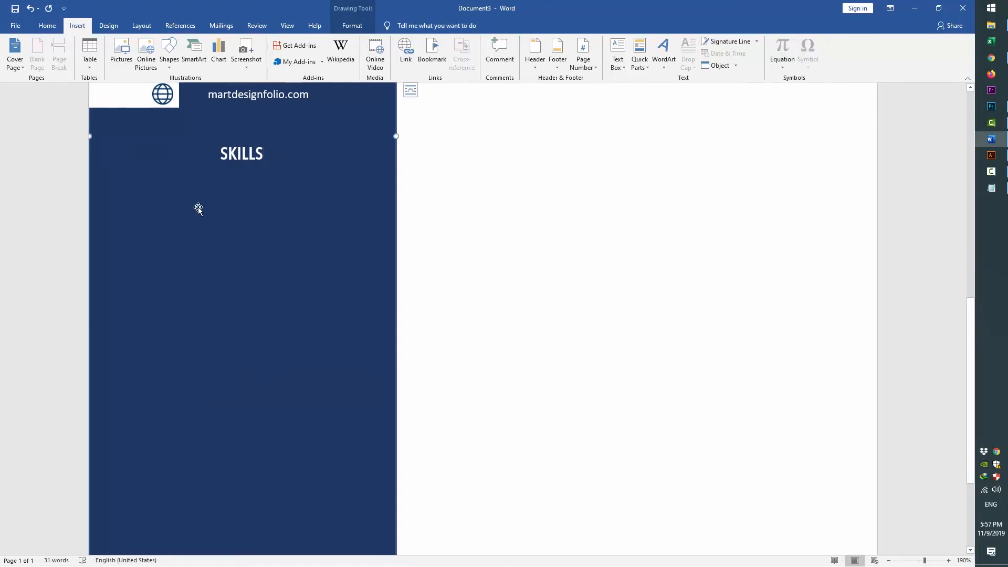
pyautogui.click(231, 99)
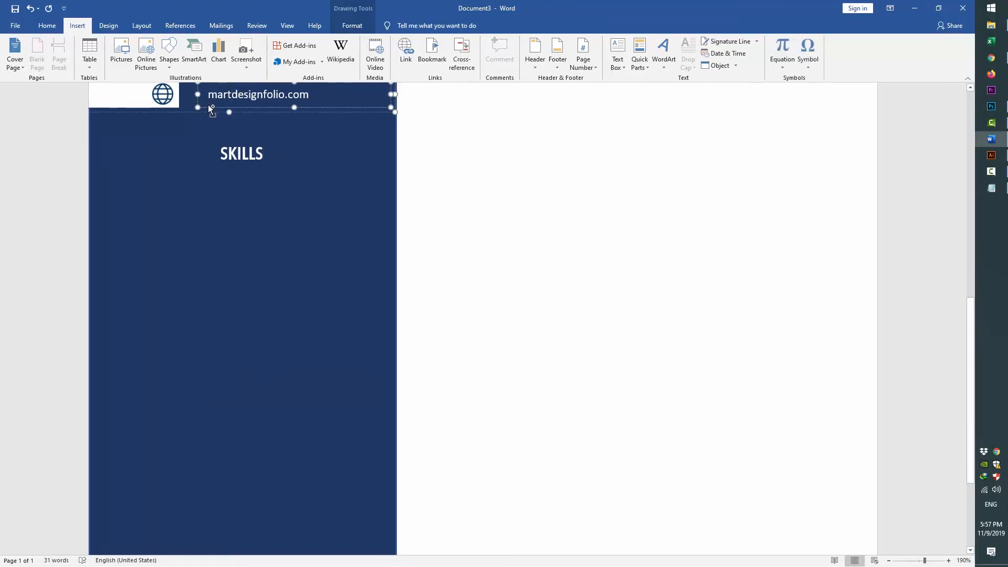
pyautogui.click(617, 52)
pyautogui.click(632, 378)
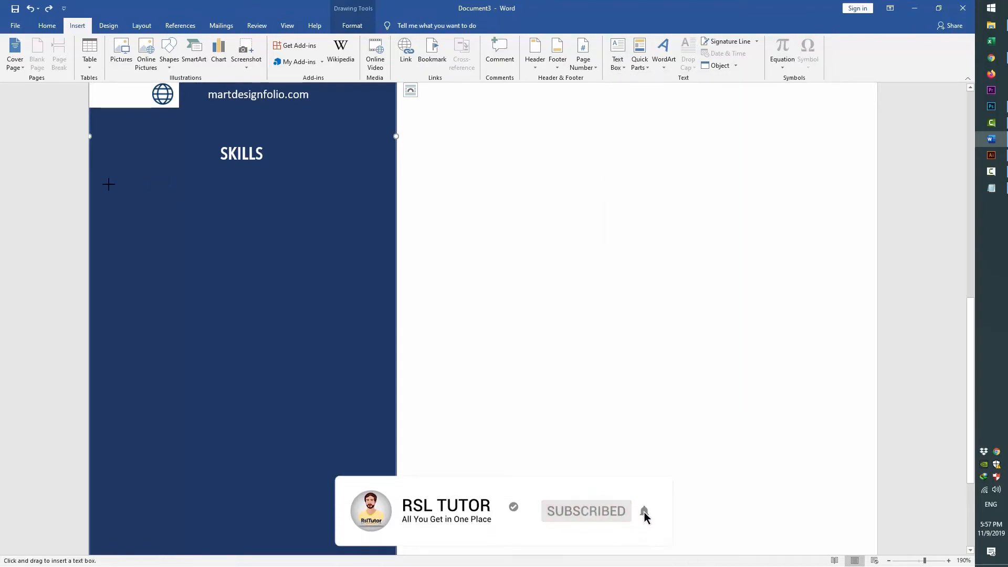
# Draw a No Fill text box under SKILLS and put 'Web Design' from Notepad in it
pyautogui.moveTo(108, 179); pyautogui.dragTo(386, 208)
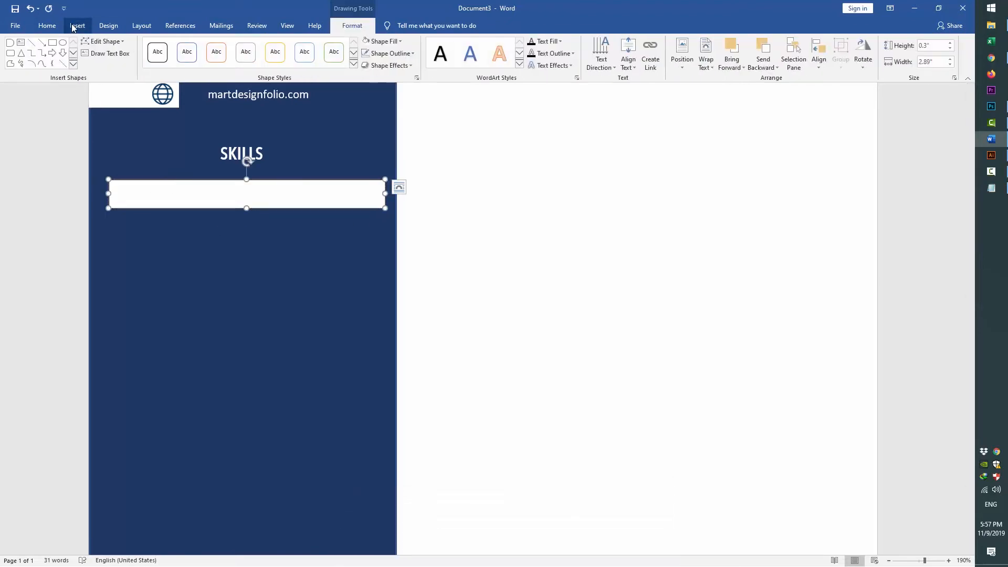
pyautogui.click(389, 42)
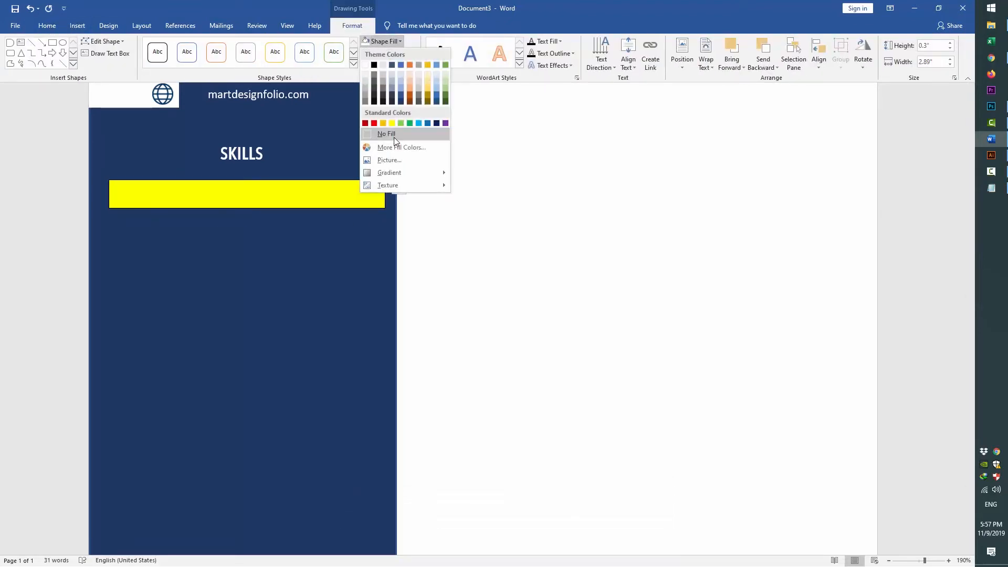
pyautogui.click(394, 137)
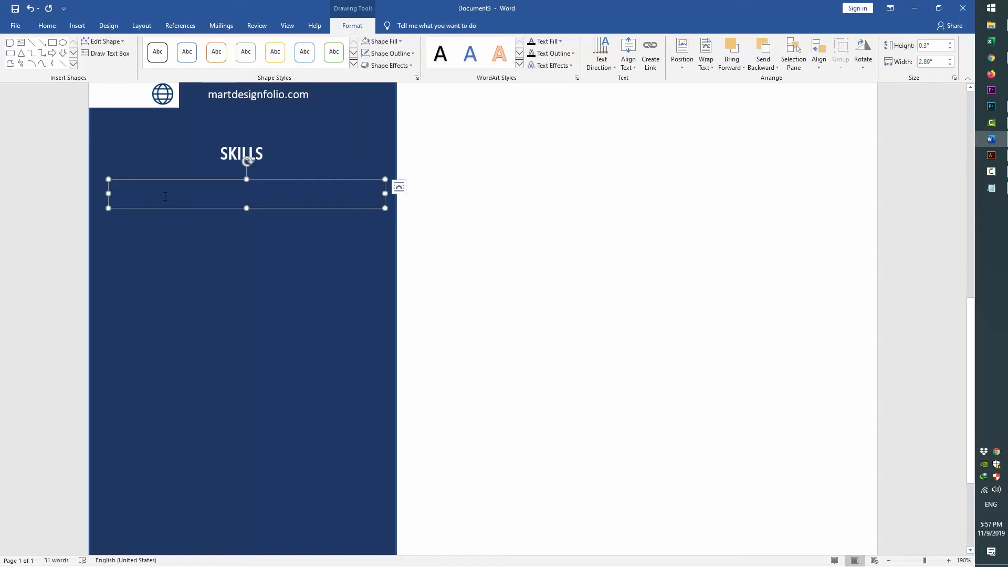
pyautogui.hotkey('alt', 'Tab')
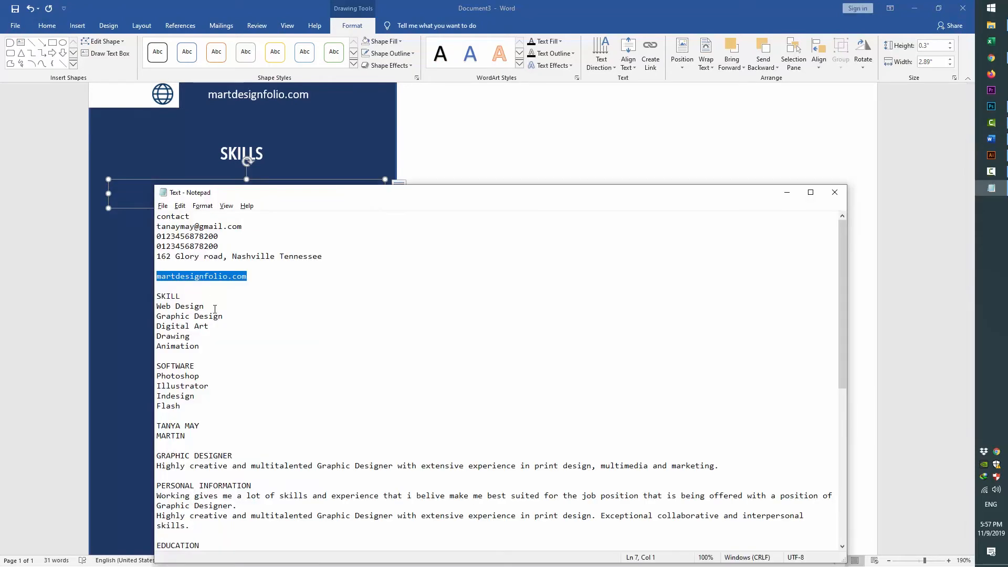
pyautogui.moveTo(215, 309); pyautogui.dragTo(149, 306)
pyautogui.hotkey('alt', 'Tab')
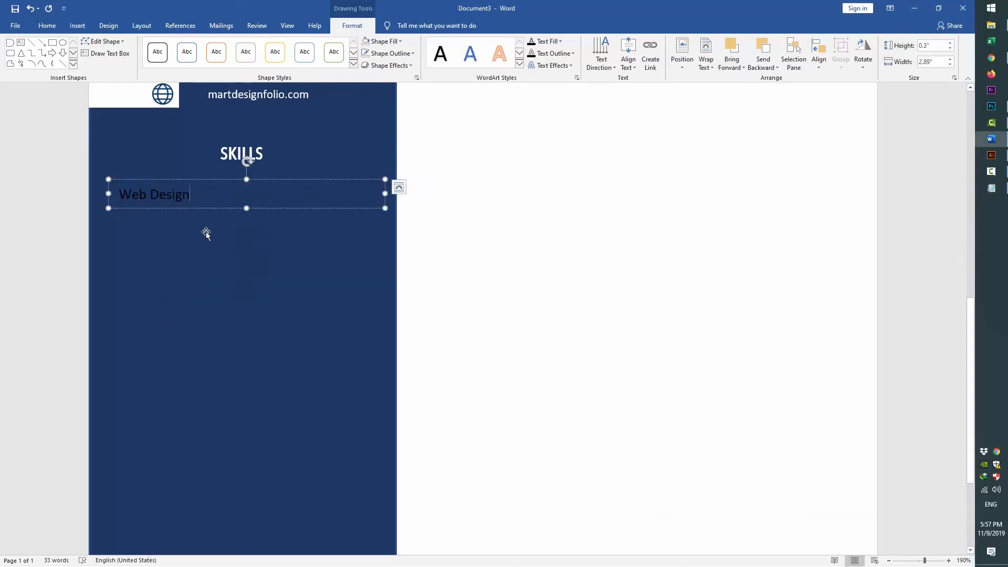
pyautogui.hotkey('ctrl', 'a')
pyautogui.click(27, 21)
pyautogui.press('Escape')
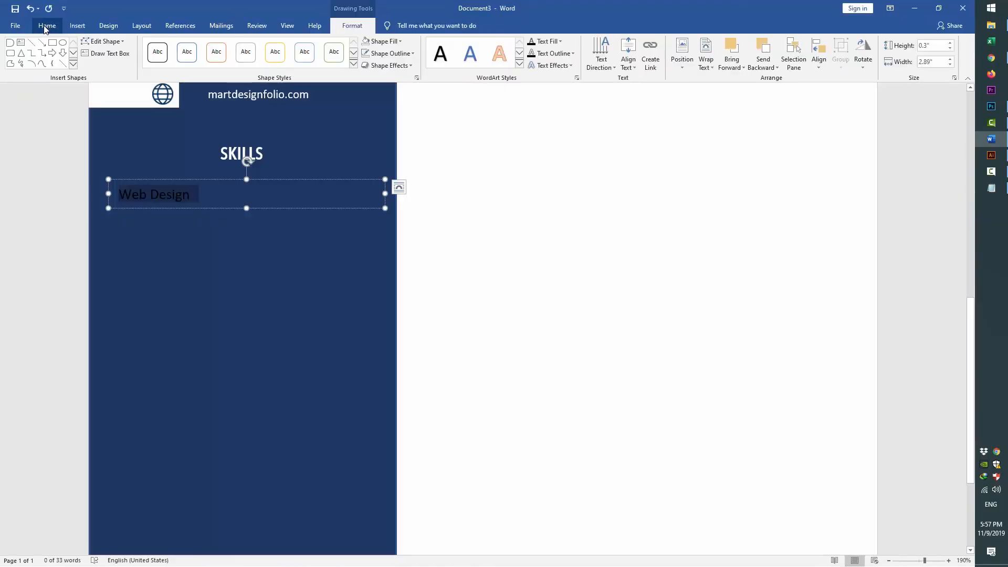
# Format 'Web Design' as white Calibri 8 pt and narrow the box to fit
pyautogui.click(47, 26)
pyautogui.click(134, 46)
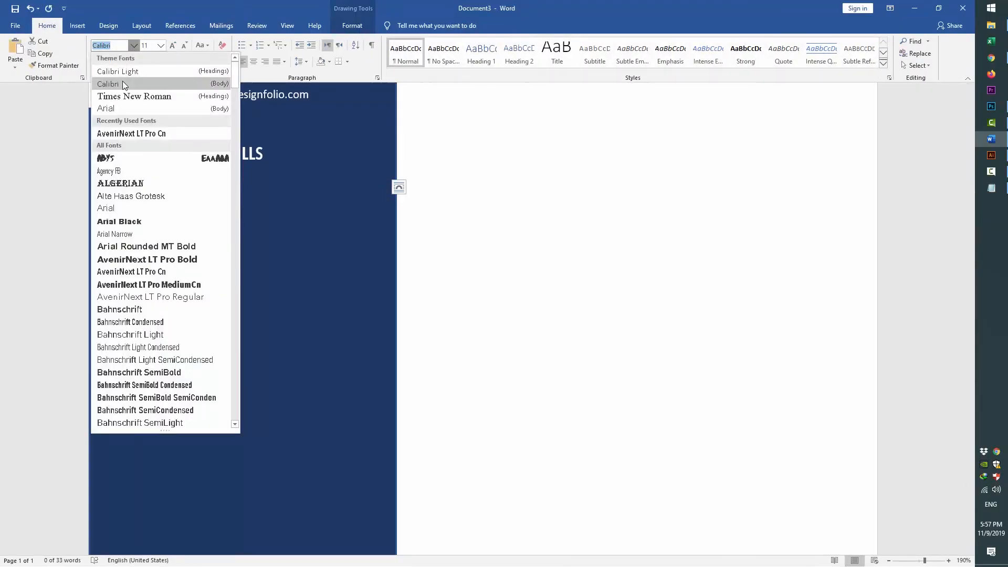
pyautogui.click(124, 84)
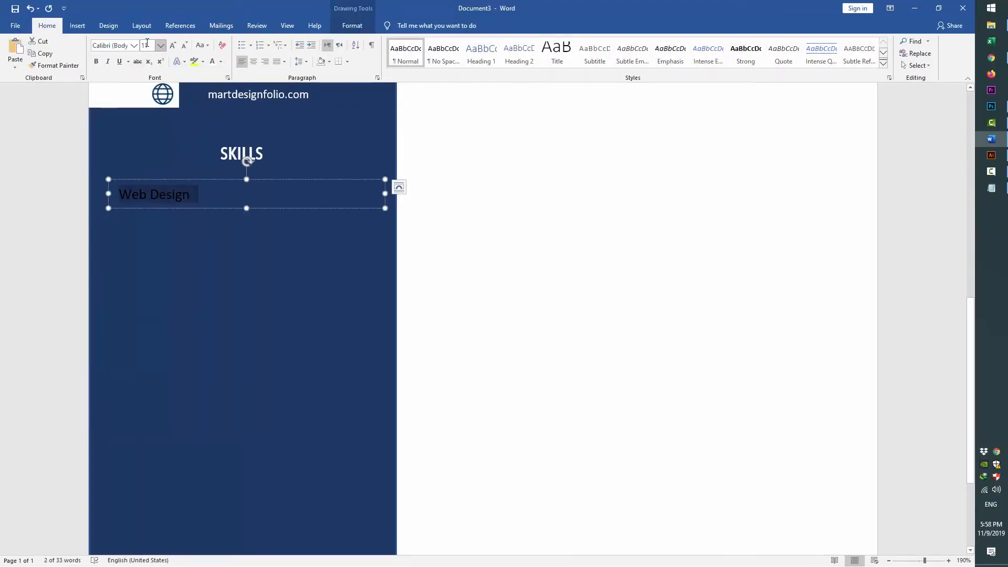
pyautogui.click(147, 43)
pyautogui.write('8')
pyautogui.press('Return')
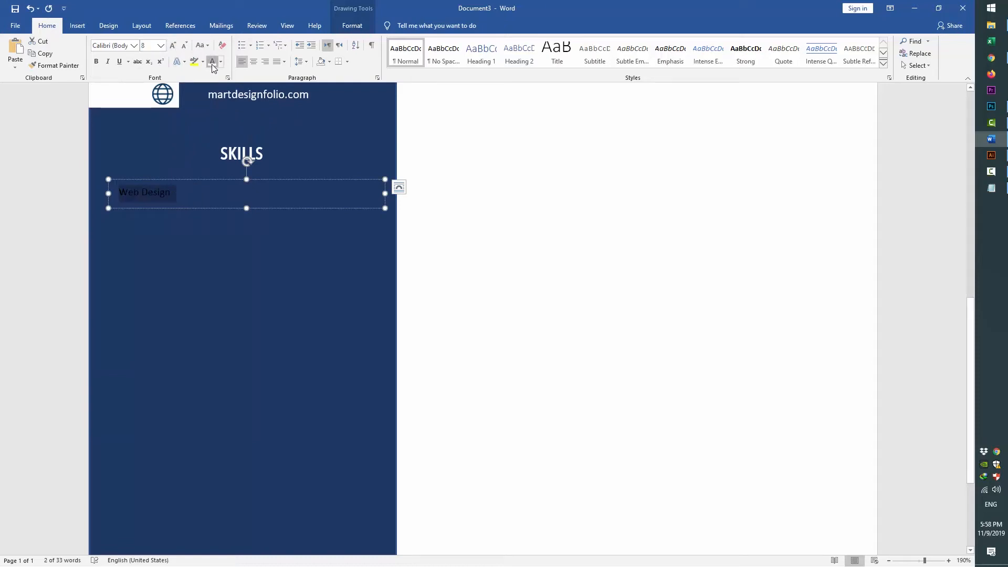
pyautogui.click(246, 208)
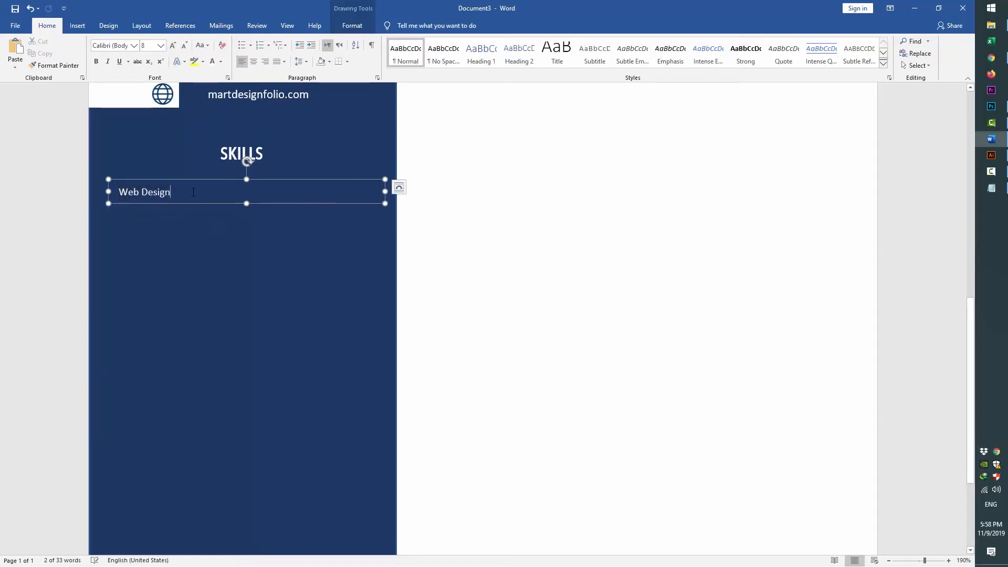
pyautogui.moveTo(376, 195); pyautogui.dragTo(192, 215)
pyautogui.click(215, 197)
pyautogui.click(77, 25)
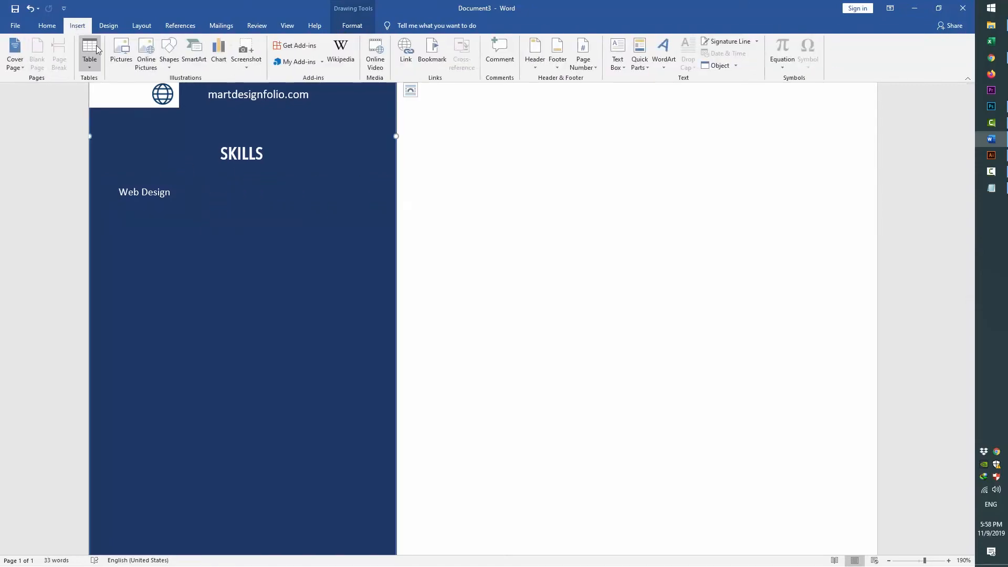
# Insert the 02 bar image In Front of Text, sized about 1.21 × 0.13 in beside Web Design
pyautogui.click(113, 49)
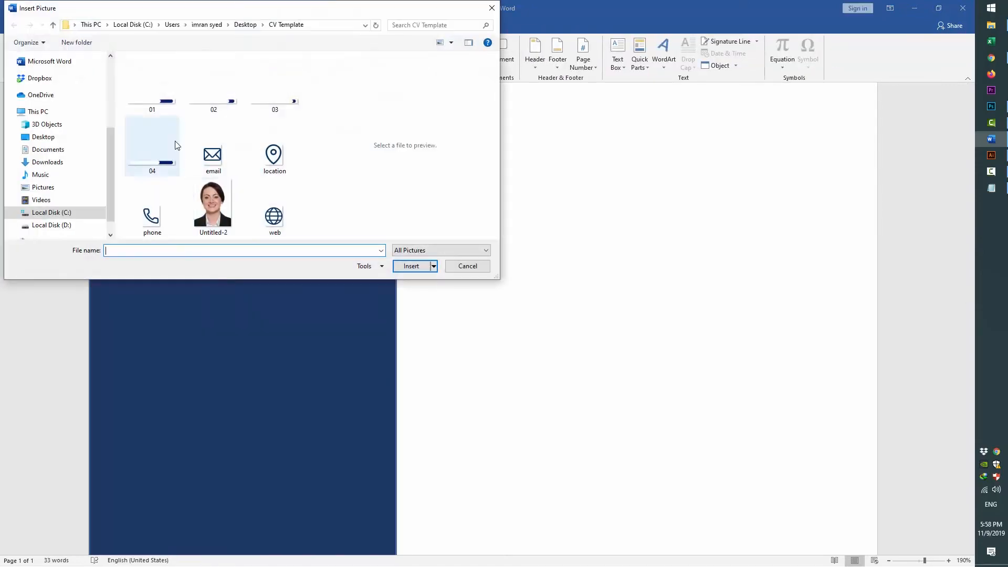
pyautogui.doubleClick(215, 95)
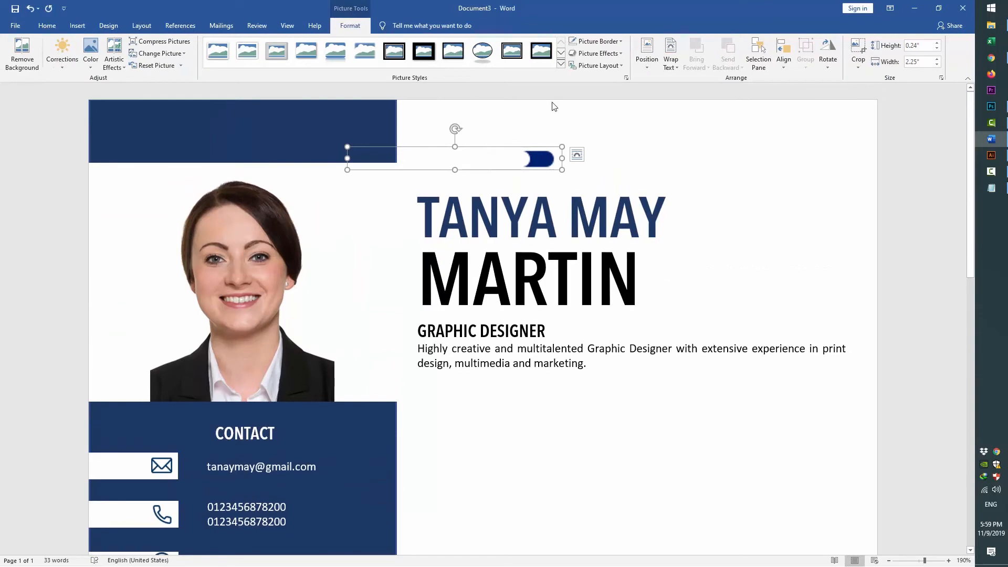
pyautogui.click(670, 58)
pyautogui.click(693, 153)
pyautogui.moveTo(501, 160); pyautogui.dragTo(326, 484)
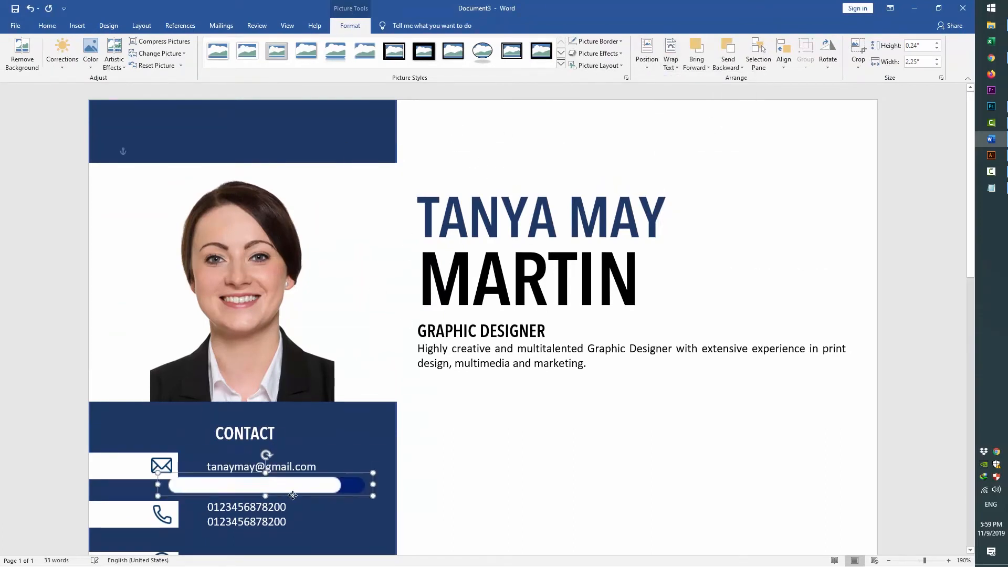
pyautogui.scroll(-6, 360, 326)
pyautogui.moveTo(305, 124); pyautogui.dragTo(324, 335)
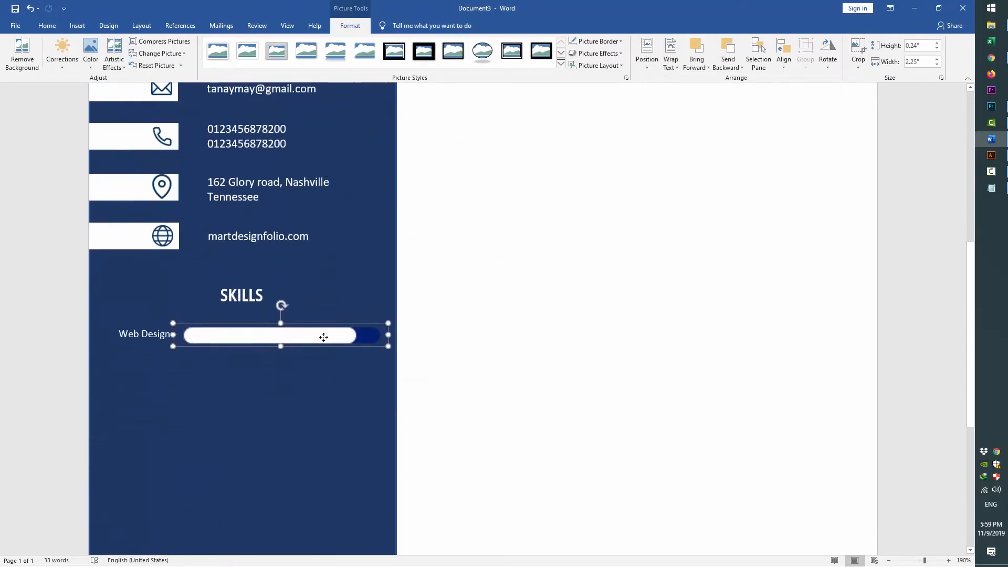
pyautogui.moveTo(384, 344); pyautogui.dragTo(343, 333)
# Align Middle the Web Design label and bar, then group them into one object
pyautogui.click(193, 339)
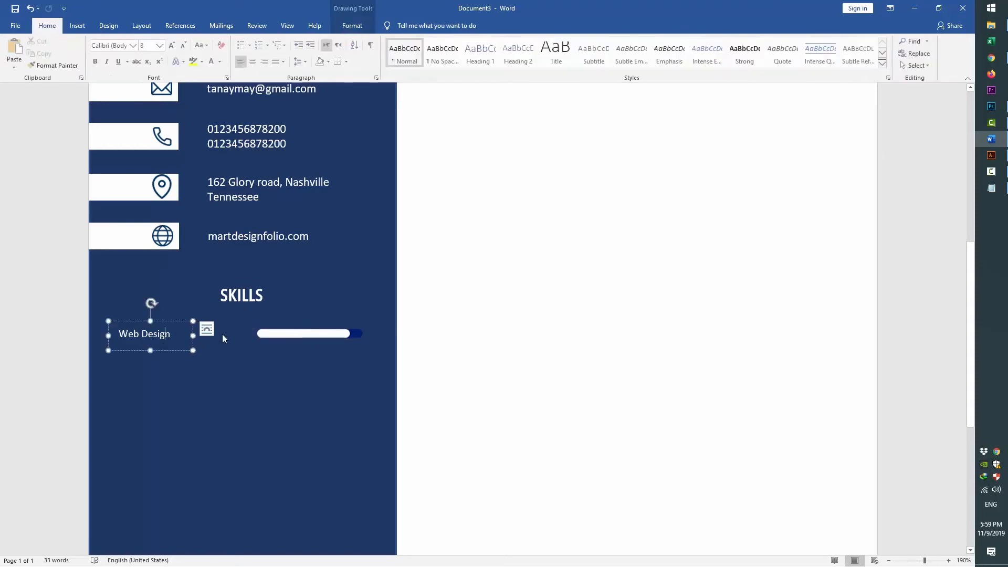
pyautogui.keyDown('shift'); pyautogui.click(314, 334); pyautogui.keyUp('shift')
pyautogui.click(399, 26)
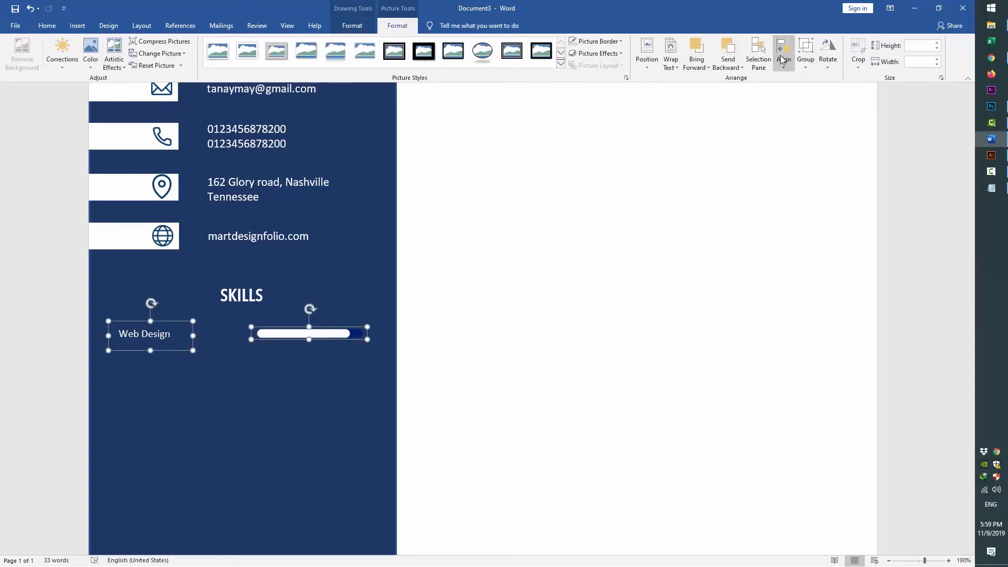
pyautogui.click(783, 53)
pyautogui.click(818, 133)
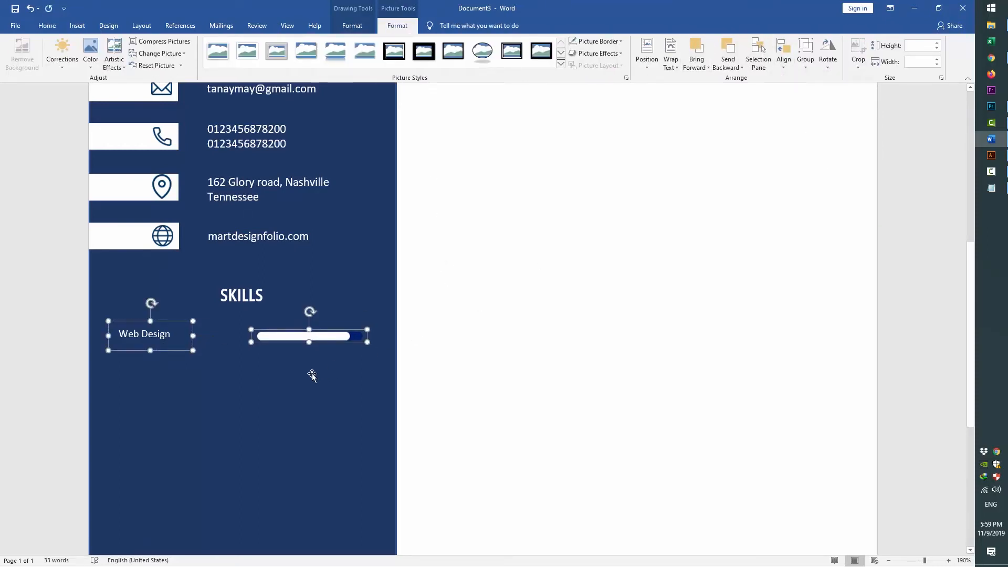
pyautogui.rightClick(285, 342)
pyautogui.moveTo(313, 403)
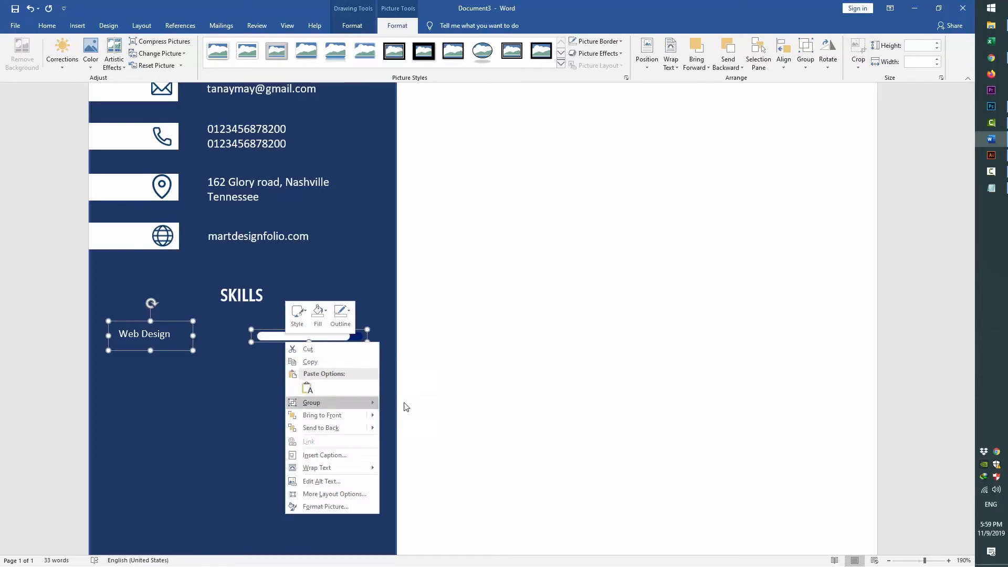
pyautogui.click(405, 408)
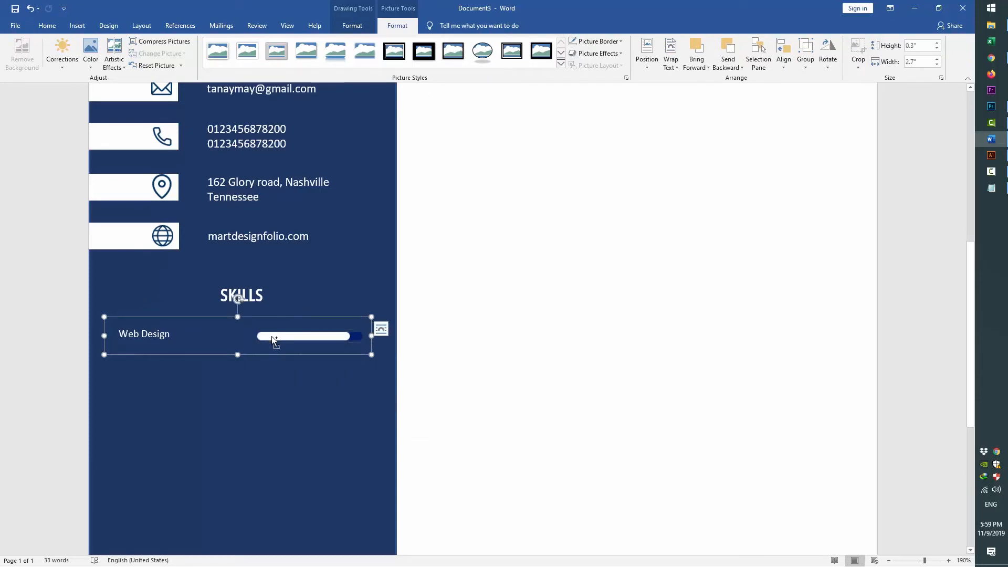
# Ctrl-drag a copy of the Web Design row directly below the original
pyautogui.moveTo(271, 335); pyautogui.dragTo(283, 372)
pyautogui.scroll(-4, 315, 263)
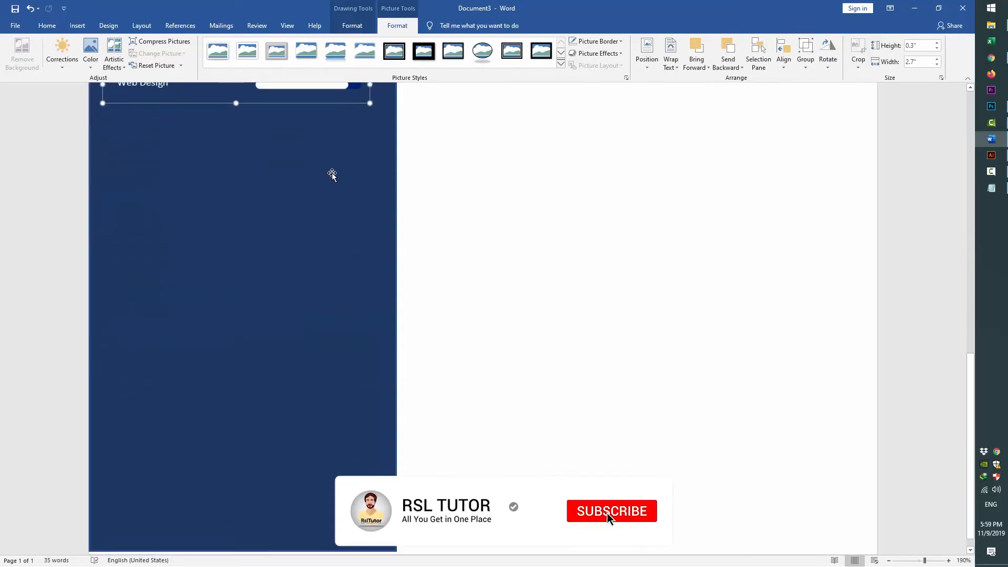
pyautogui.scroll(2, 332, 174)
pyautogui.keyDown('shift'); pyautogui.click(283, 196); pyautogui.keyUp('shift')
# Duplicate the Web Design rows, relabel the copy 'Graphic Design', and shrink both labels one font size
pyautogui.moveTo(307, 231); pyautogui.dragTo(303, 257)
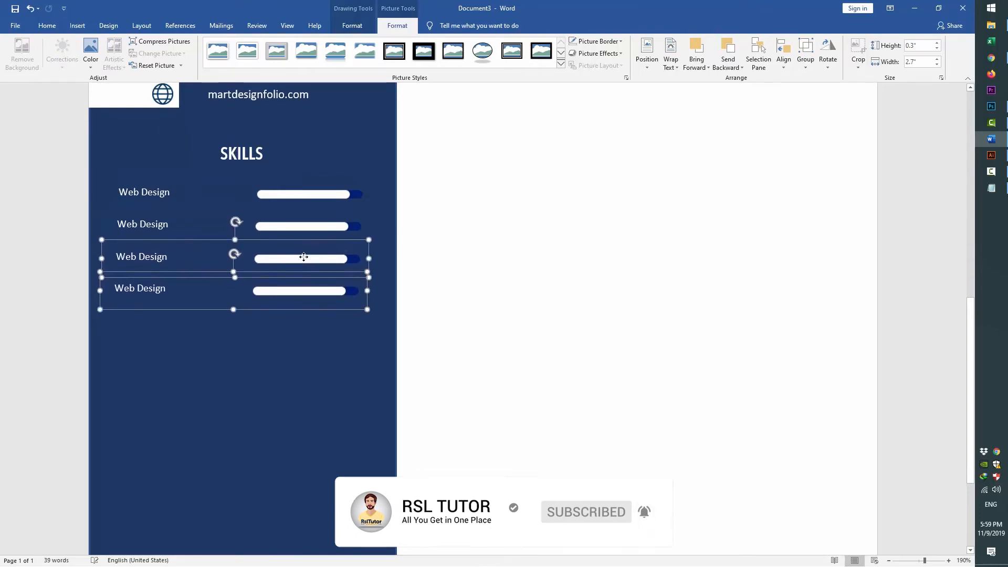
pyautogui.tripleClick(136, 229)
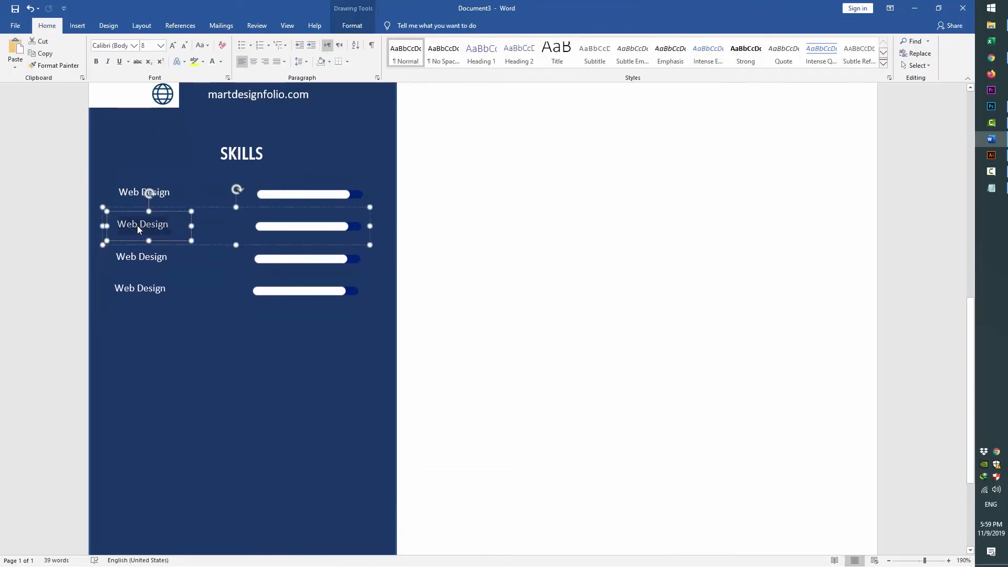
pyautogui.hotkey('alt', 'Tab')
pyautogui.hotkey('shift', 'Up')
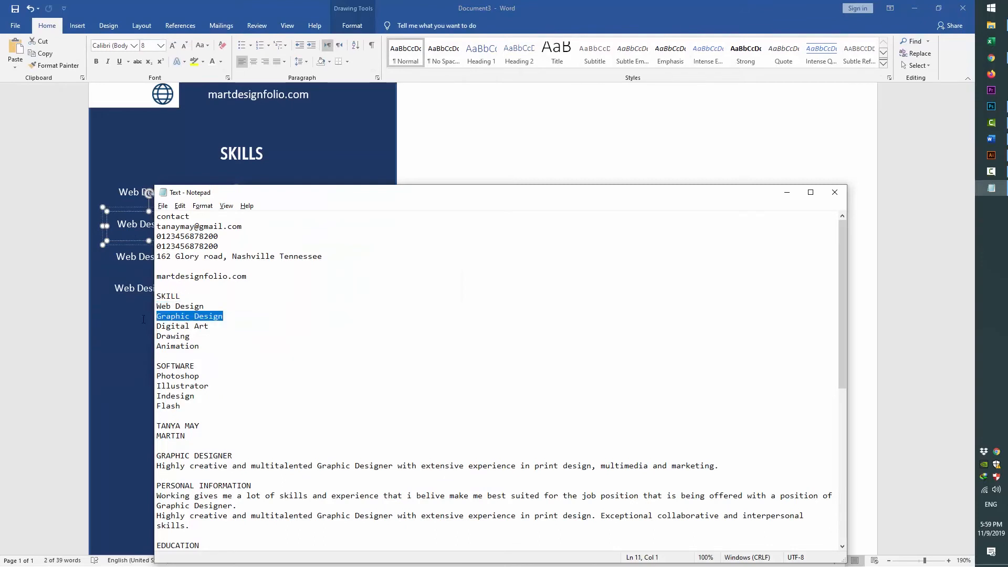
pyautogui.hotkey('ctrl', 'c')
pyautogui.hotkey('alt', 'Tab')
pyautogui.hotkey('ctrl', 'v')
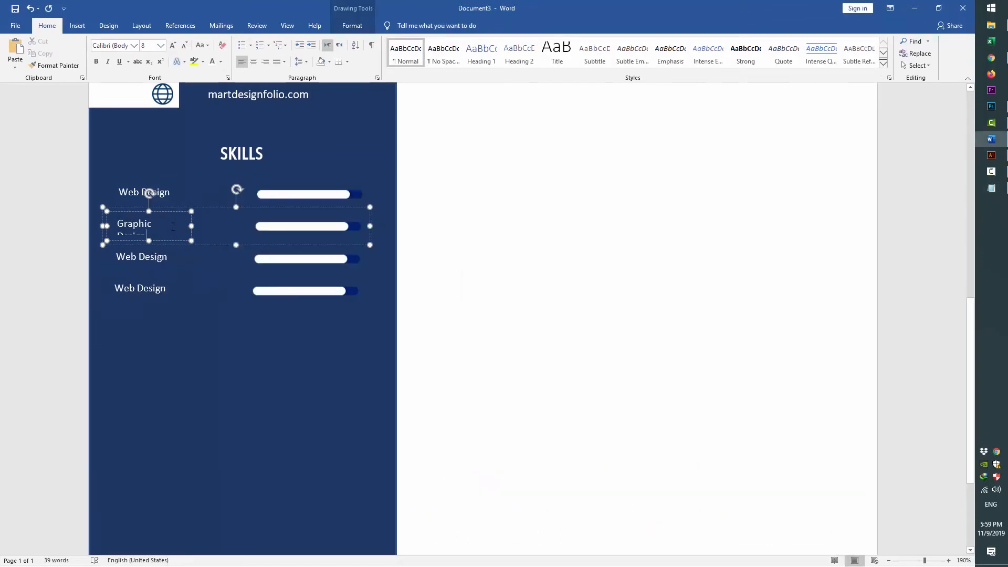
pyautogui.hotkey('ctrl', 'a')
pyautogui.hotkey('ctrl', '[')
pyautogui.tripleClick(175, 196)
pyautogui.hotkey('ctrl', '[')
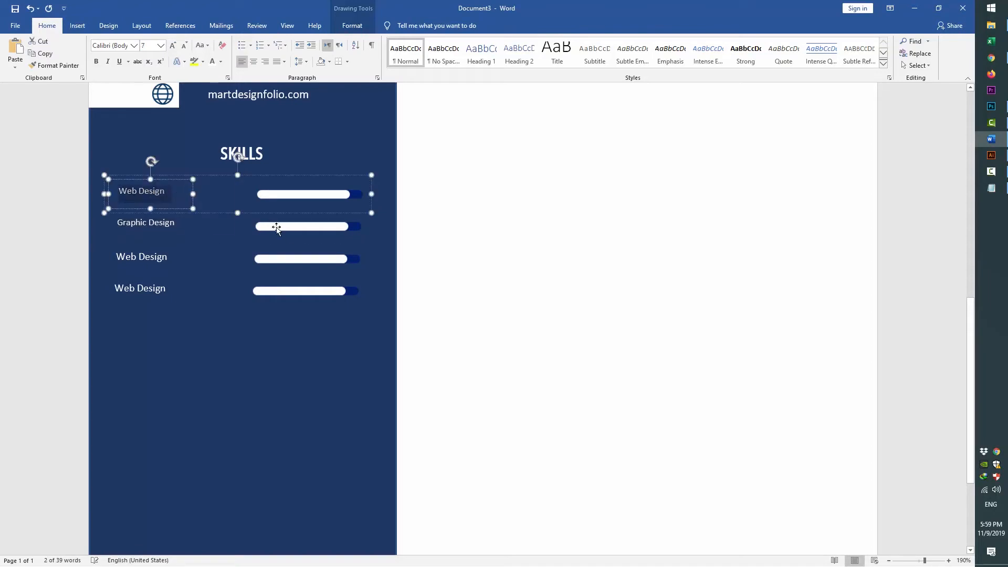
# Relabel the third skill row 'Digital Art' using the name from Notepad
pyautogui.tripleClick(148, 259)
pyautogui.hotkey('alt', 'Tab')
pyautogui.press('Down')
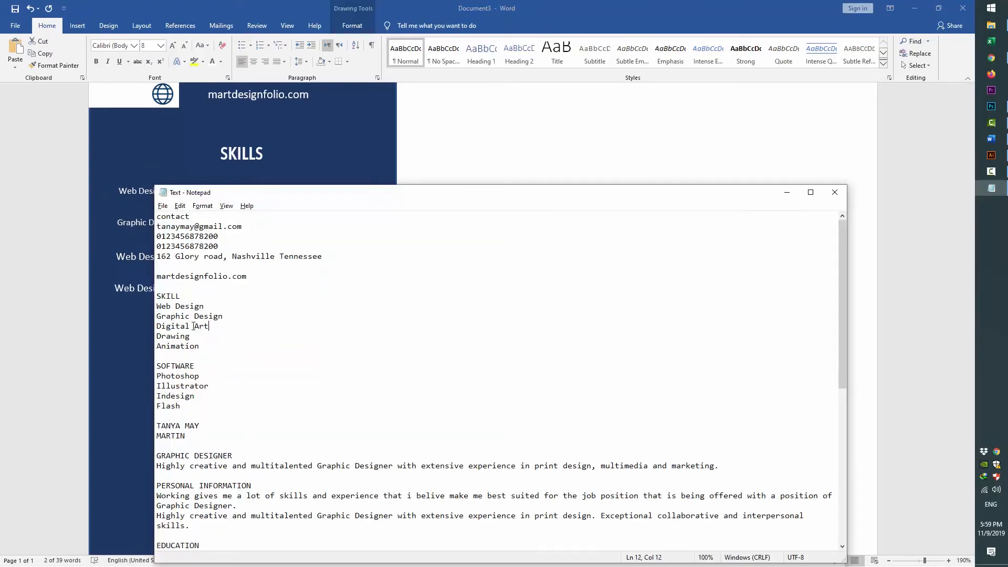
pyautogui.hotkey('shift', 'Home')
pyautogui.hotkey('ctrl', 'x')
pyautogui.hotkey('alt', 'Tab')
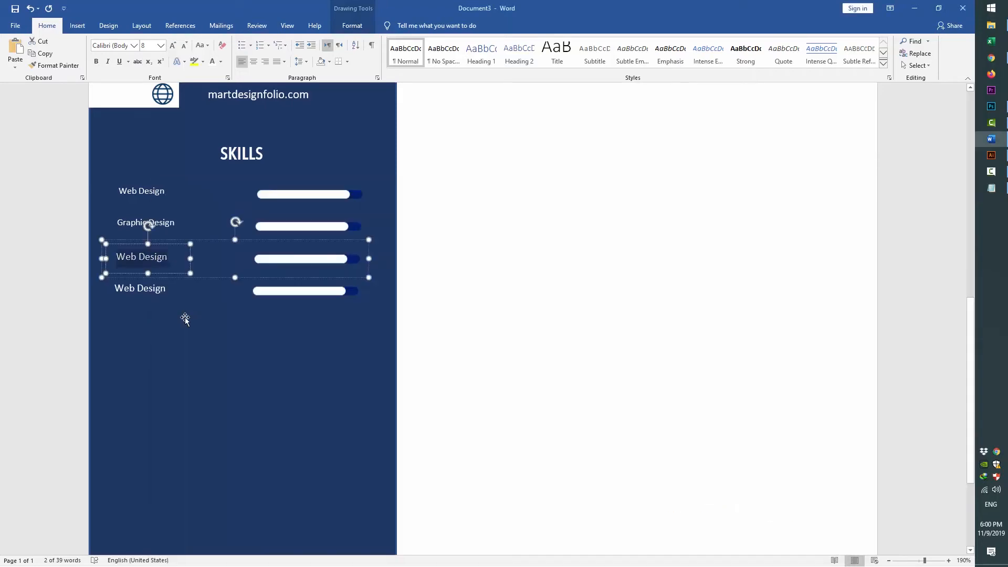
pyautogui.hotkey('ctrl', 'v')
# Relabel the fourth skill row 'Drawing' using the name from Notepad
pyautogui.click(156, 289)
pyautogui.hotkey('alt', 'Tab')
pyautogui.moveTo(192, 336); pyautogui.dragTo(144, 335)
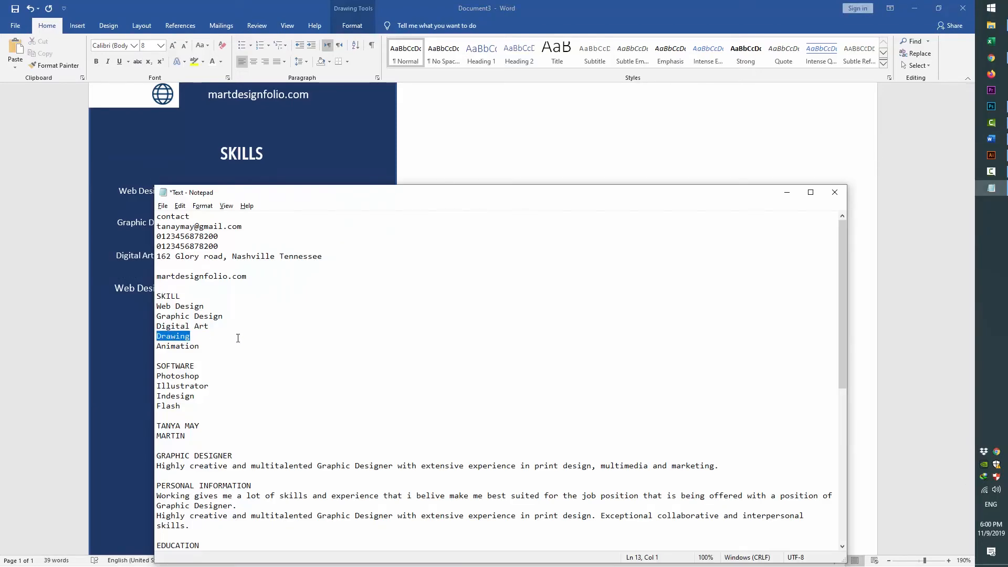
pyautogui.hotkey('alt', 'Tab')
pyautogui.hotkey('ctrl', 'v')
# Copy the Drawing row as a fifth row and label it 'Animation'
pyautogui.moveTo(263, 271); pyautogui.dragTo(263, 306)
pyautogui.press('Up')
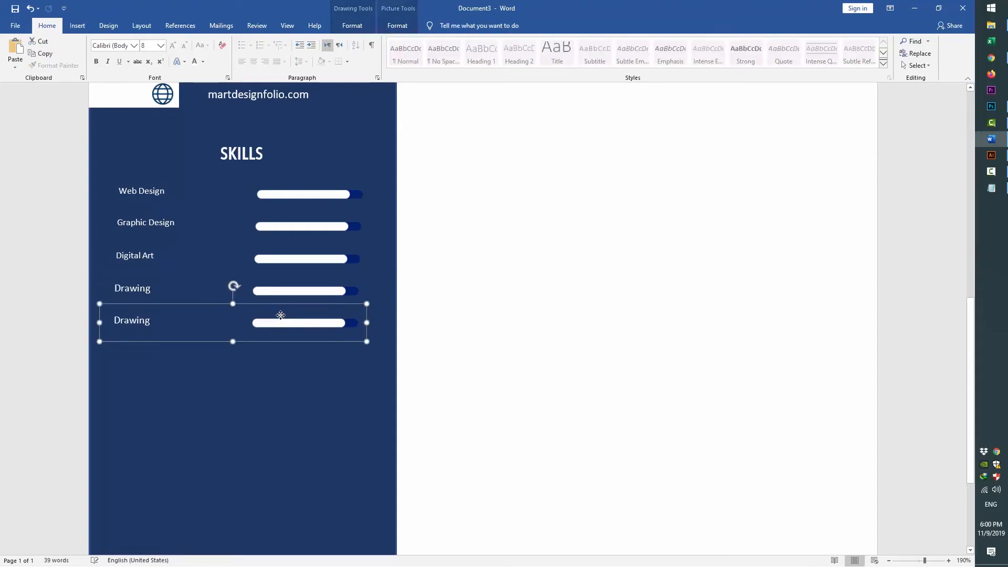
pyautogui.doubleClick(132, 321)
pyautogui.hotkey('alt', 'Tab')
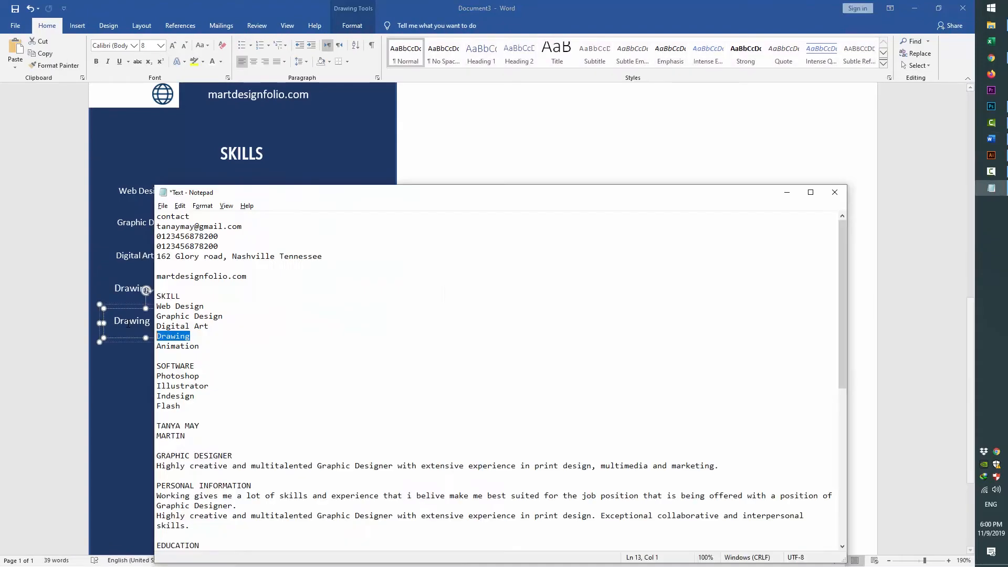
pyautogui.moveTo(206, 347); pyautogui.dragTo(140, 347)
pyautogui.hotkey('alt', 'Tab')
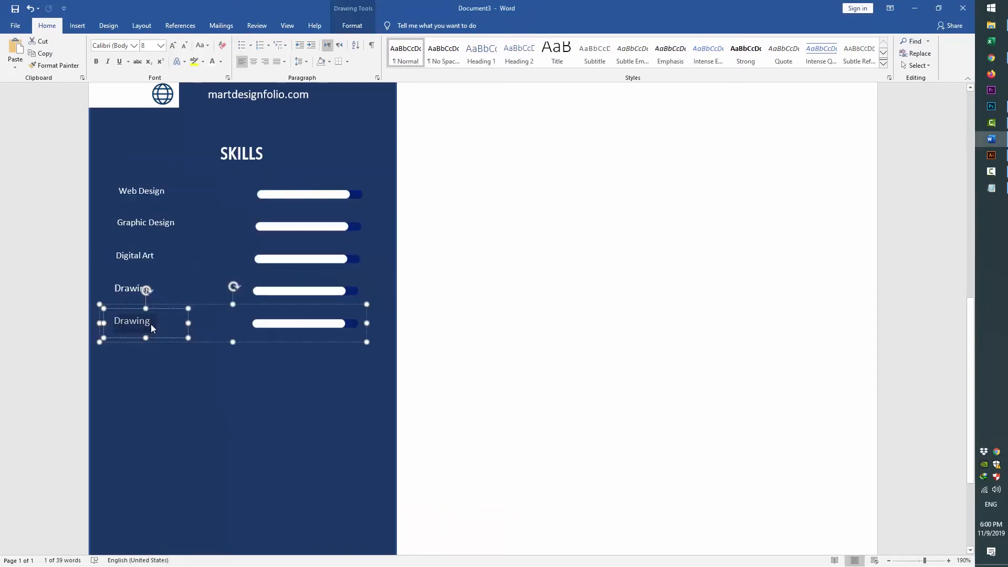
pyautogui.hotkey('ctrl', 'a')
pyautogui.click(361, 417)
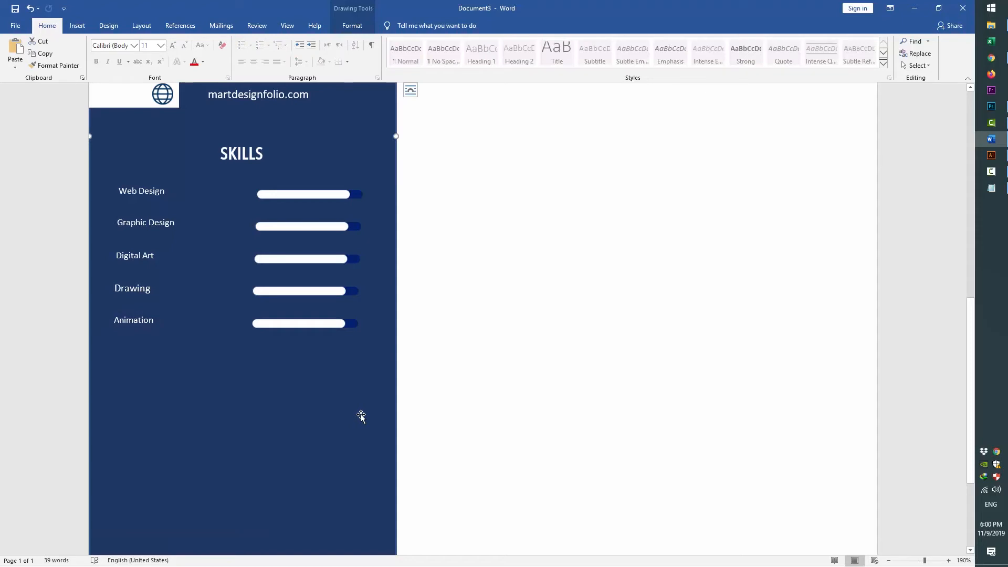
# Replace the Graphic Design bar with a fuller bar image from a file
pyautogui.click(321, 223)
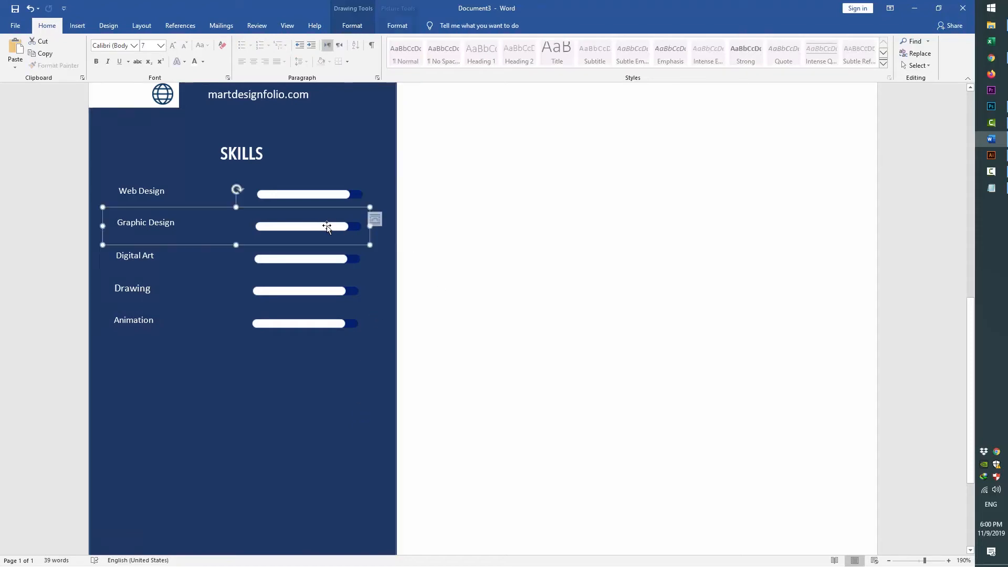
pyautogui.rightClick(323, 226)
pyautogui.press('Escape')
pyautogui.click(305, 228)
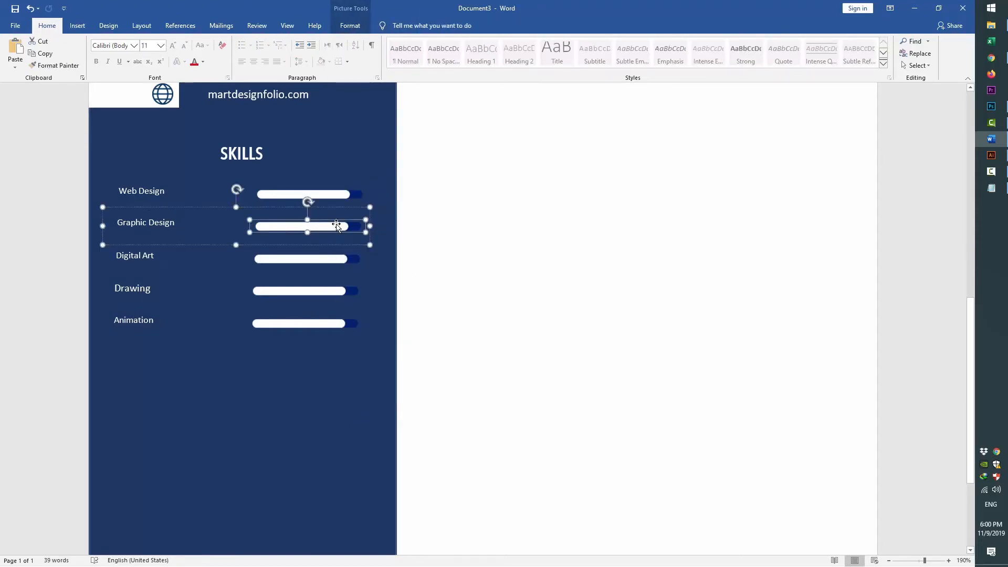
pyautogui.rightClick(335, 229)
pyautogui.moveTo(378, 309)
pyautogui.click(458, 310)
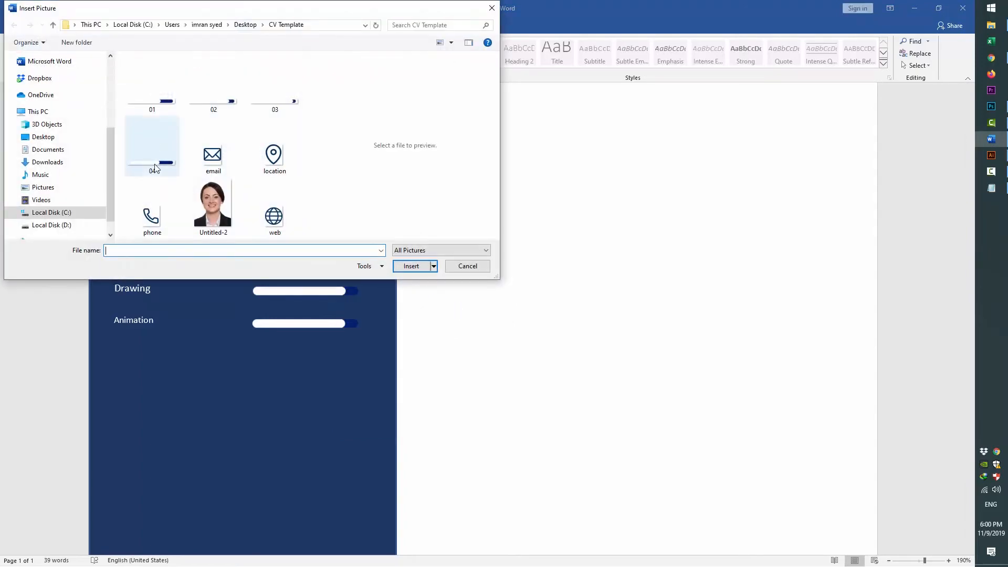
pyautogui.doubleClick(212, 109)
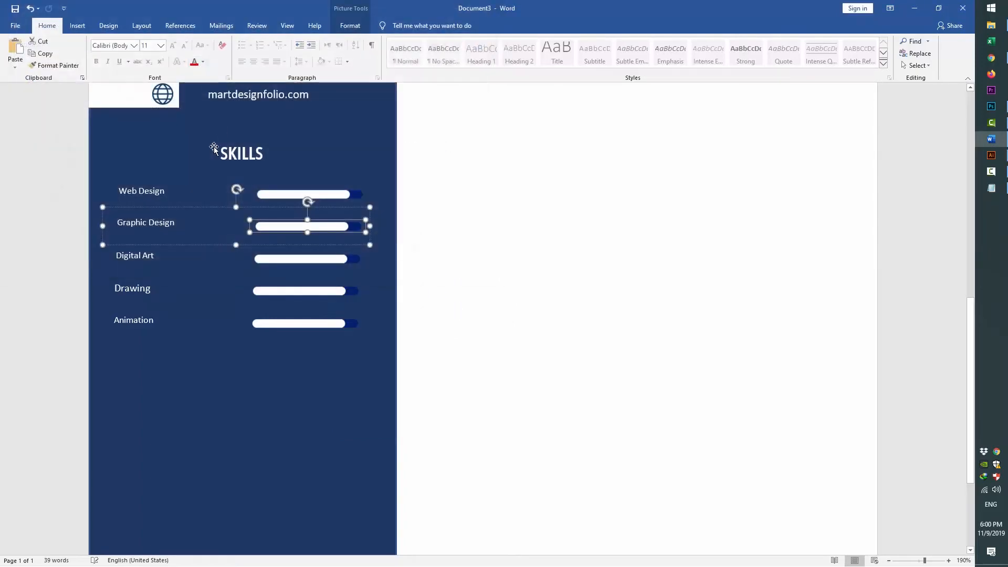
pyautogui.rightClick(329, 230)
pyautogui.moveTo(380, 313)
pyautogui.click(458, 315)
pyautogui.doubleClick(274, 102)
# Replace the Digital Art bar with a shorter bar image from a file
pyautogui.click(288, 266)
pyautogui.click(290, 261)
pyautogui.rightClick(292, 259)
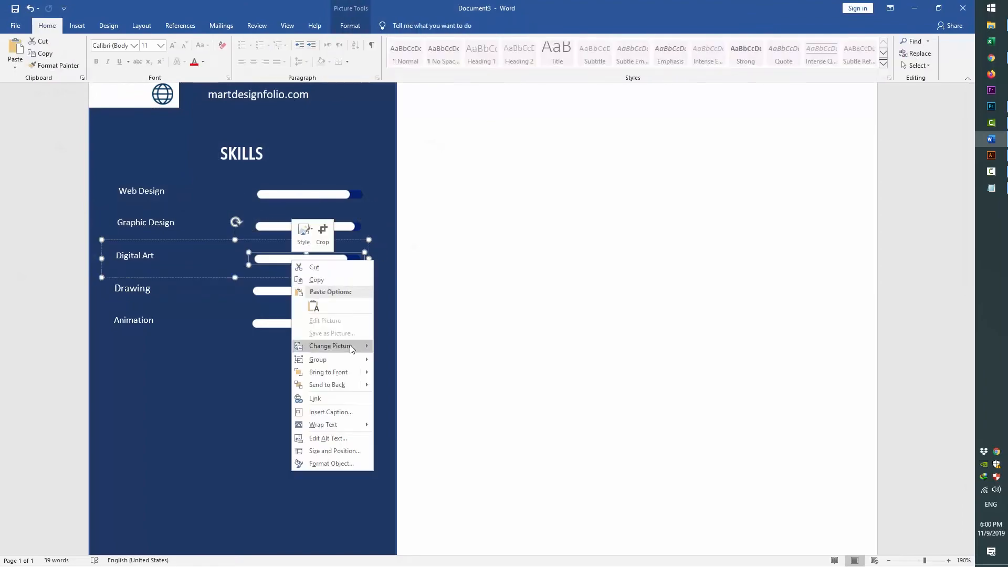
pyautogui.moveTo(338, 345)
pyautogui.click(408, 347)
pyautogui.doubleClick(152, 84)
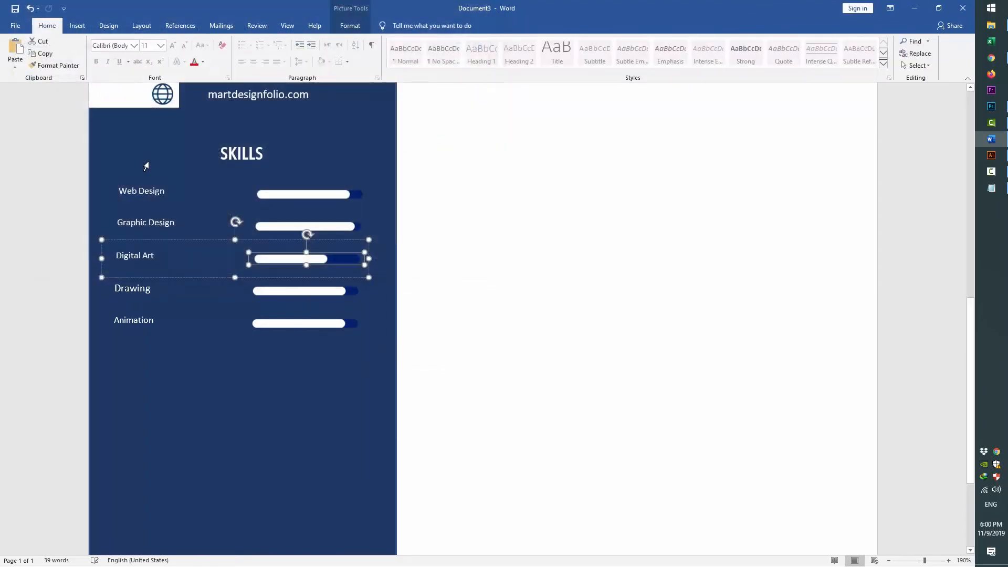
# Replace the Animation bar with a shorter bar image from a file
pyautogui.click(337, 324)
pyautogui.click(337, 324)
pyautogui.rightClick(339, 325)
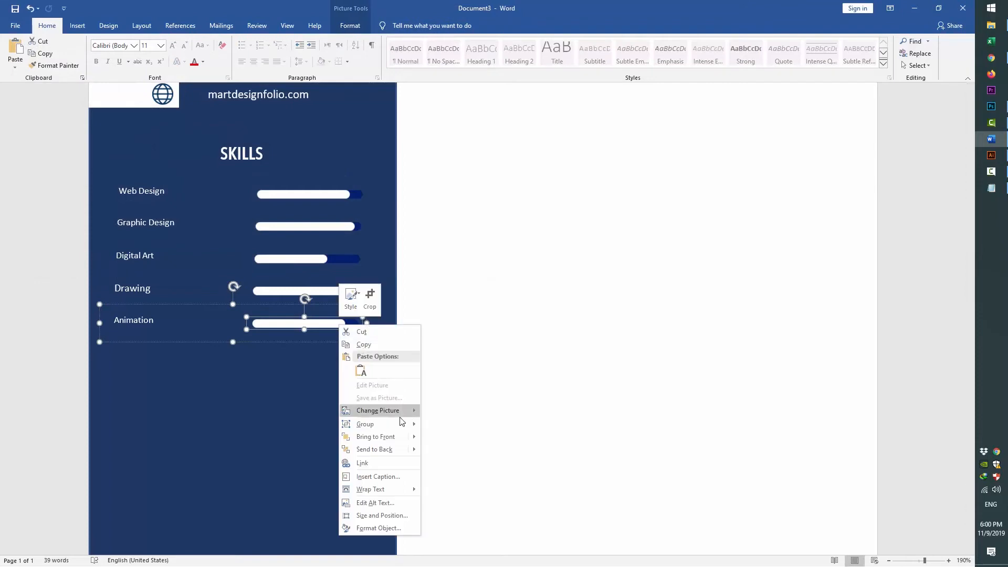
pyautogui.moveTo(399, 410)
pyautogui.click(446, 410)
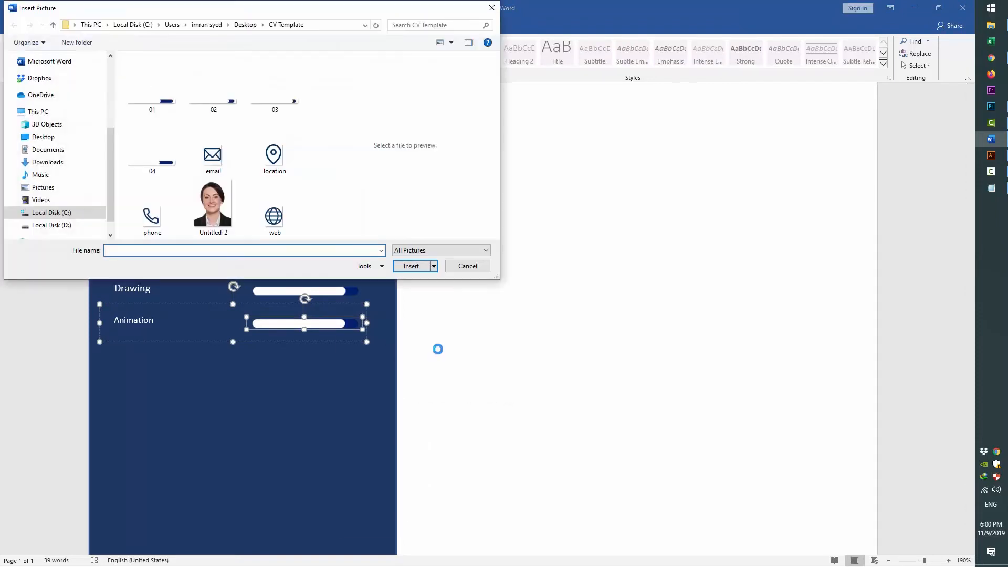
pyautogui.doubleClick(170, 101)
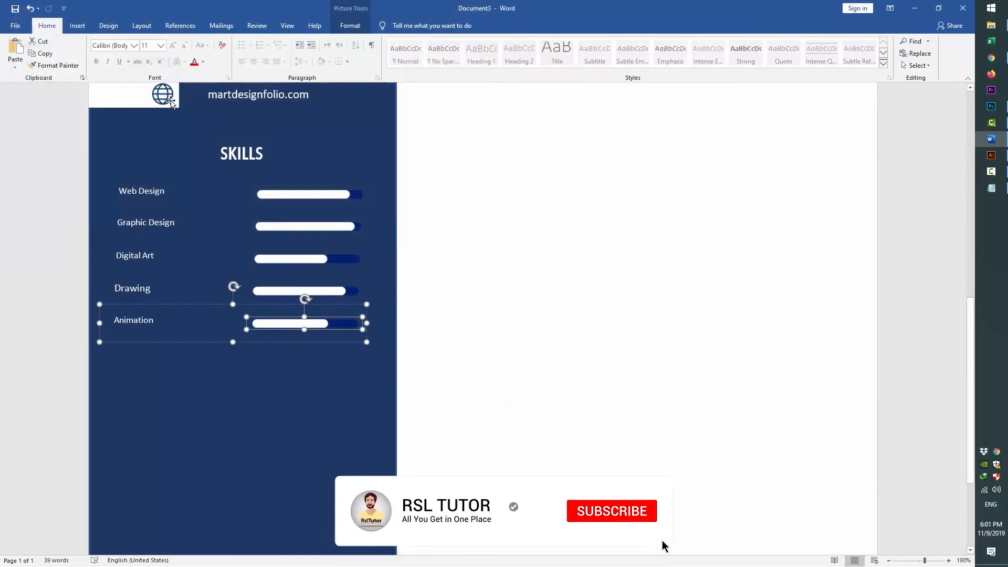
pyautogui.click(347, 397)
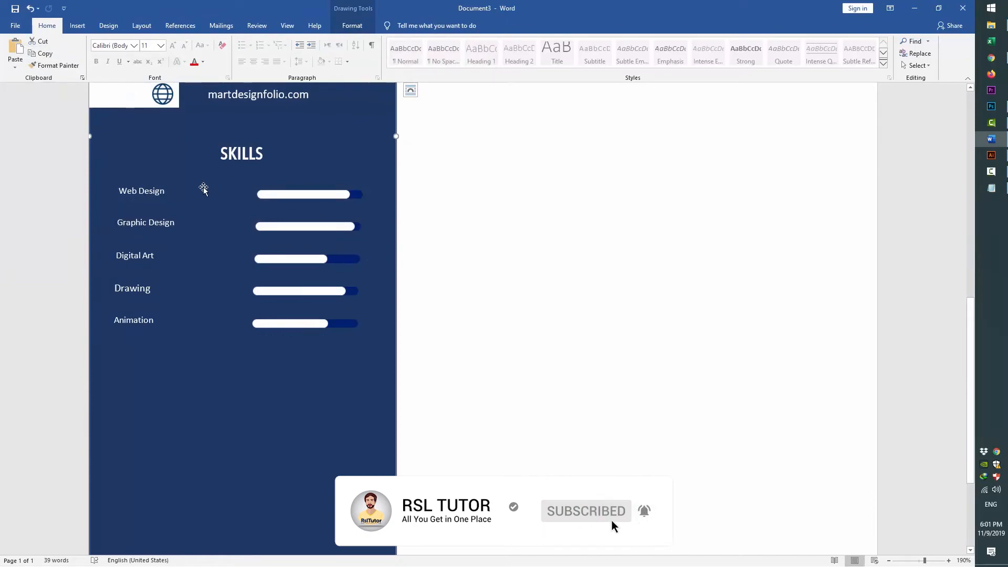
# Select all, clear the selection, then switch to Select Objects mode
pyautogui.click(928, 67)
pyautogui.click(849, 77)
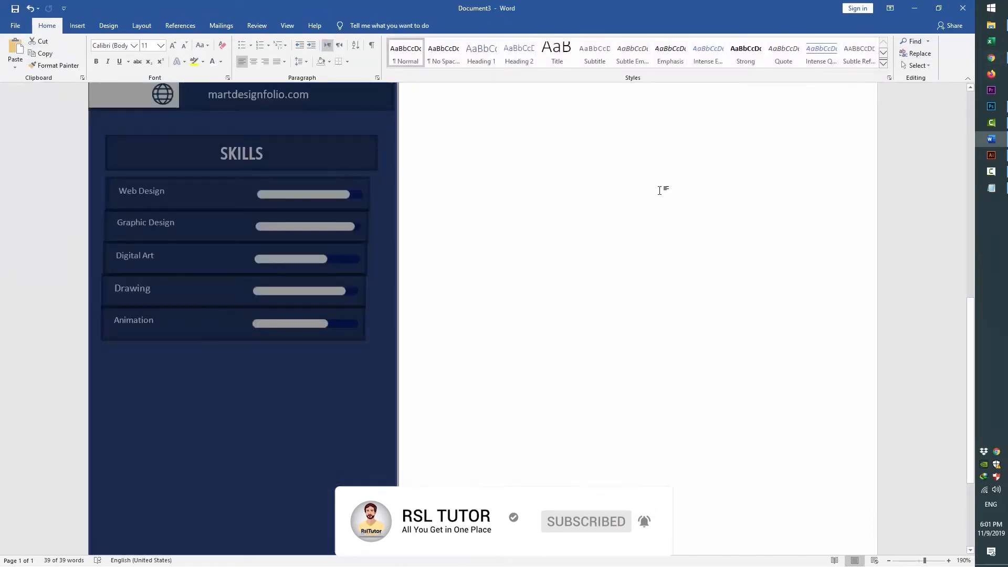
pyautogui.click(664, 190)
pyautogui.click(920, 65)
pyautogui.click(926, 91)
pyautogui.scroll(-9, 376, 273)
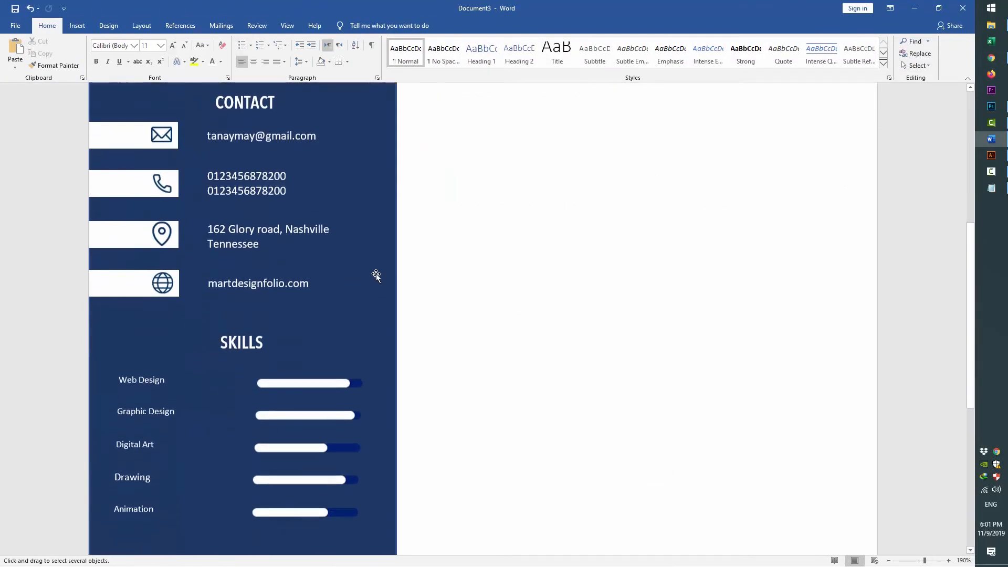
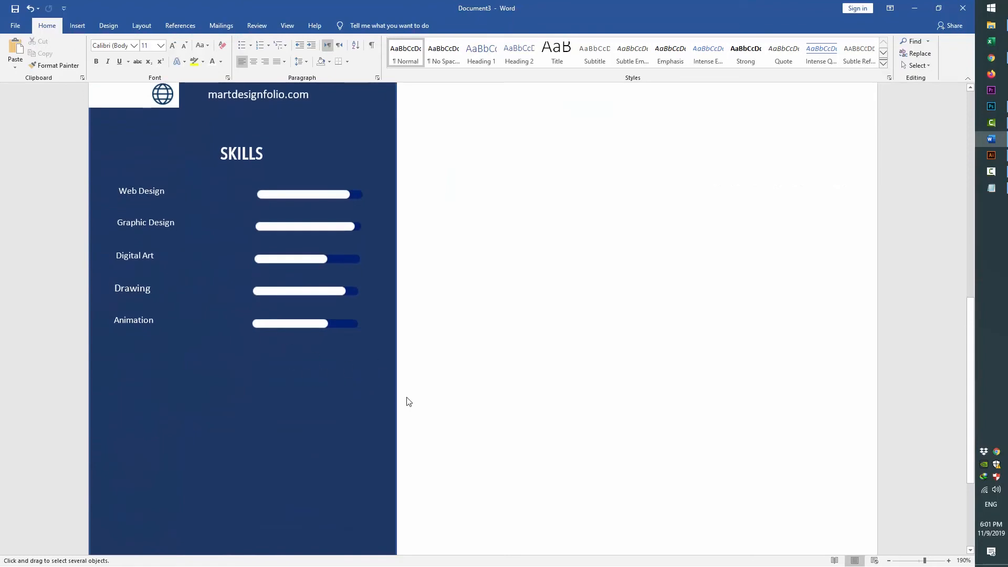
# Centre-align the SKILLS heading and its skill rows on one another
pyautogui.moveTo(411, 371)
pyautogui.mouseDown()
pyautogui.moveTo(109, 189)
pyautogui.moveTo(102, 134)
pyautogui.mouseUp()
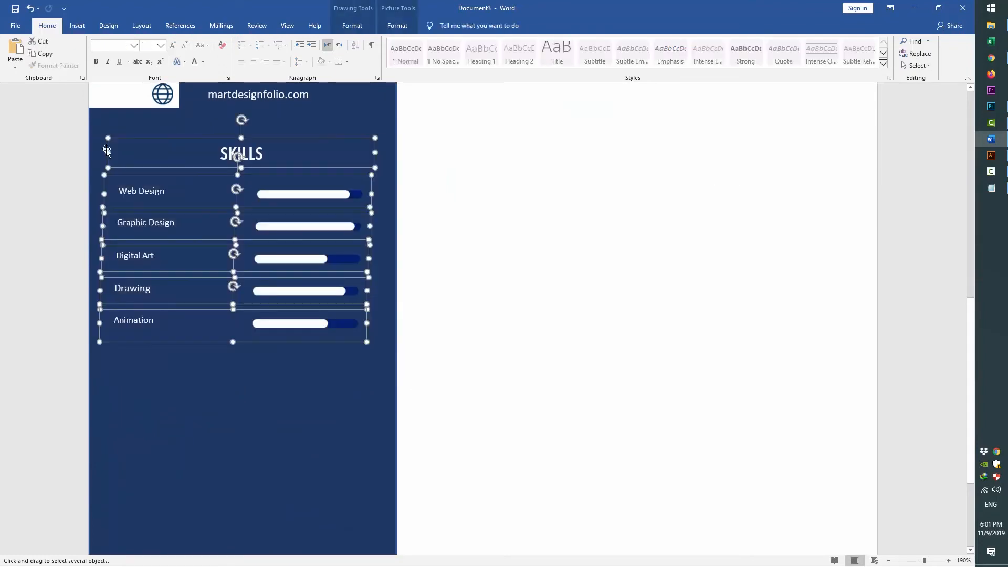
pyautogui.click(397, 25)
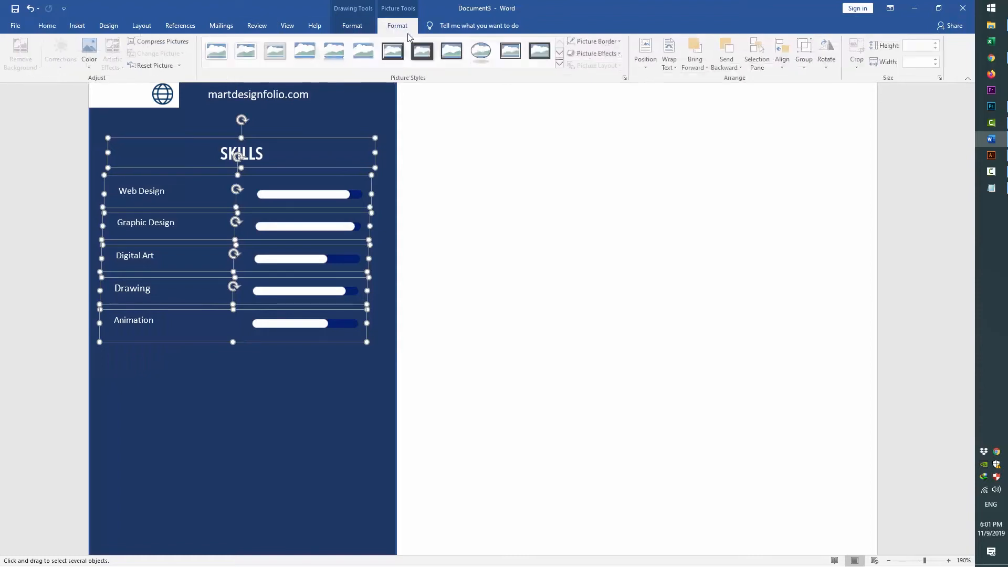
pyautogui.click(783, 59)
pyautogui.click(778, 91)
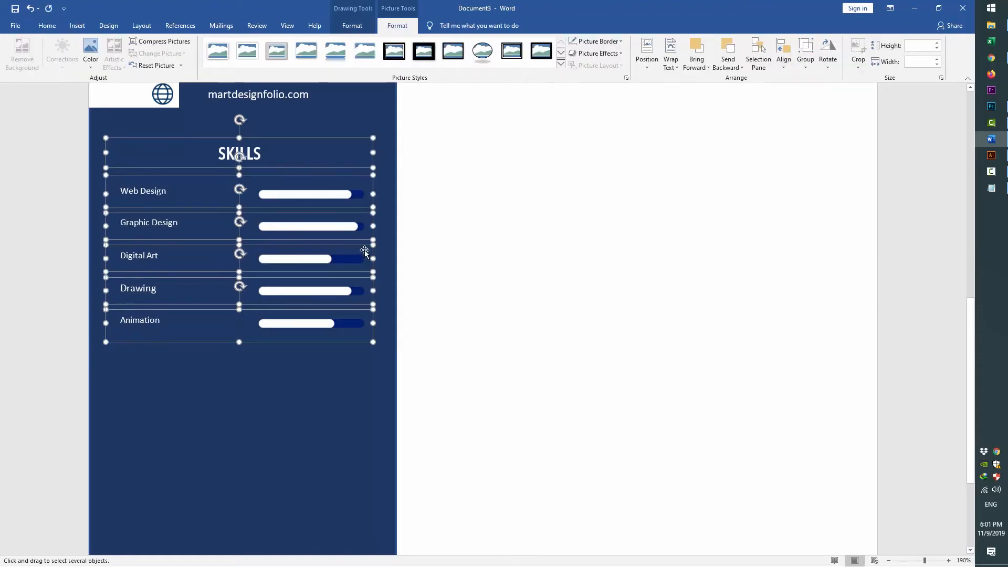
# Copy the Skills block below, centre both blocks together, and nudge them down
pyautogui.moveTo(257, 152); pyautogui.dragTo(252, 348)
pyautogui.scroll(-5, 252, 355)
pyautogui.moveTo(458, 468); pyautogui.dragTo(196, 116)
pyautogui.click(397, 25)
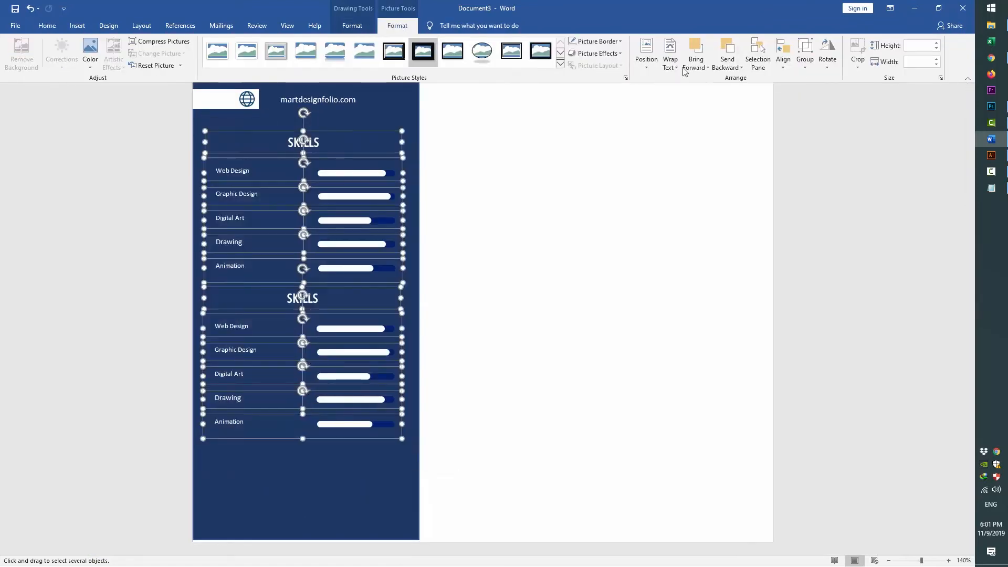
pyautogui.click(783, 53)
pyautogui.click(801, 93)
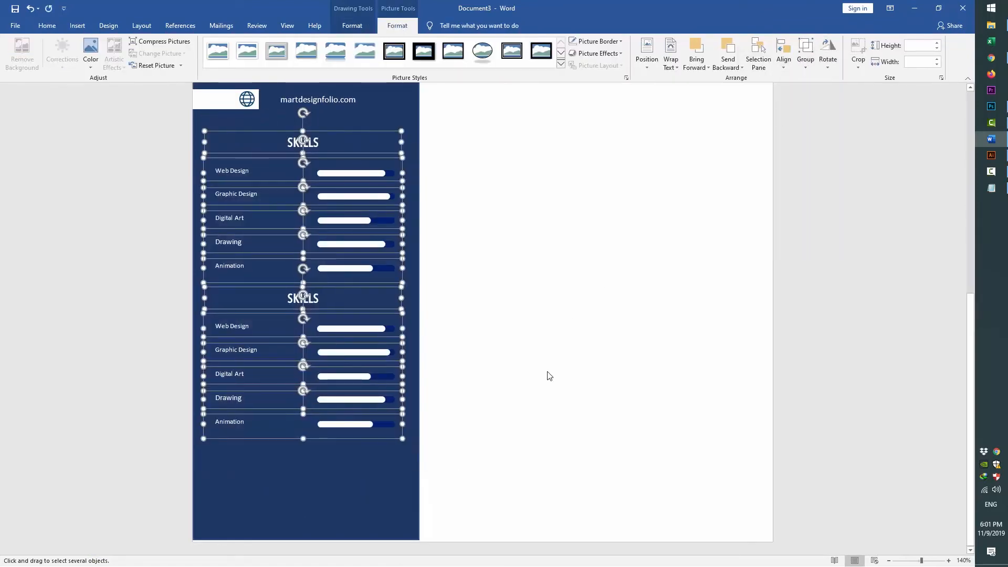
pyautogui.press('Down')
pyautogui.press('Down')
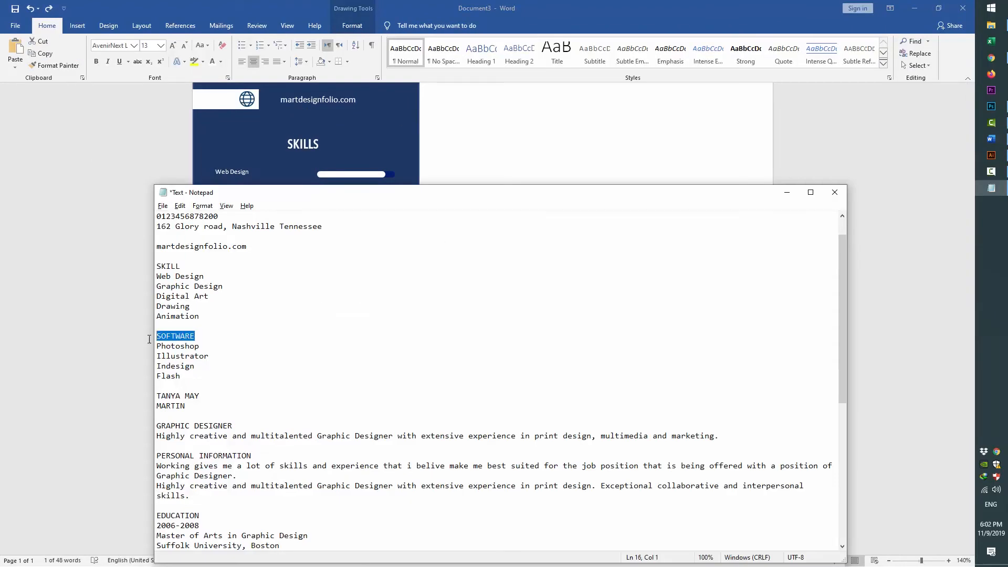
# Replace the copied block's heading with SOFTWARE as plain text
pyautogui.click(149, 339)
pyautogui.press('Left')
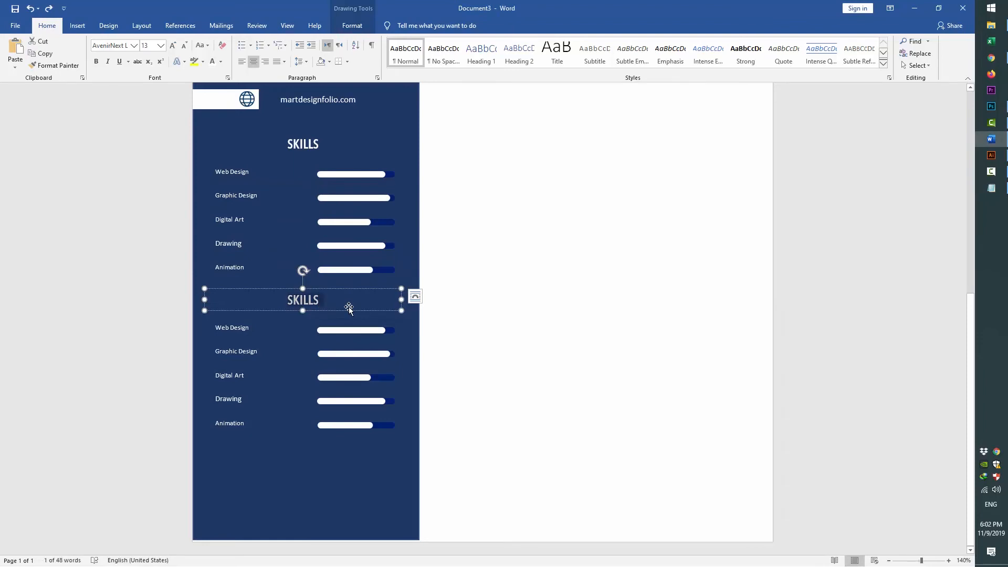
pyautogui.click(415, 297)
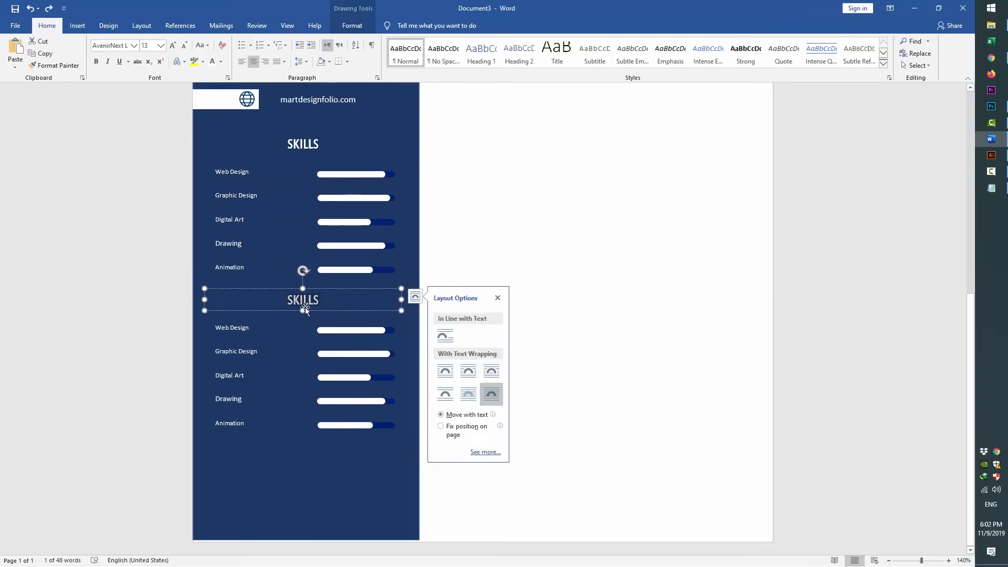
pyautogui.rightClick(303, 307)
pyautogui.click(326, 347)
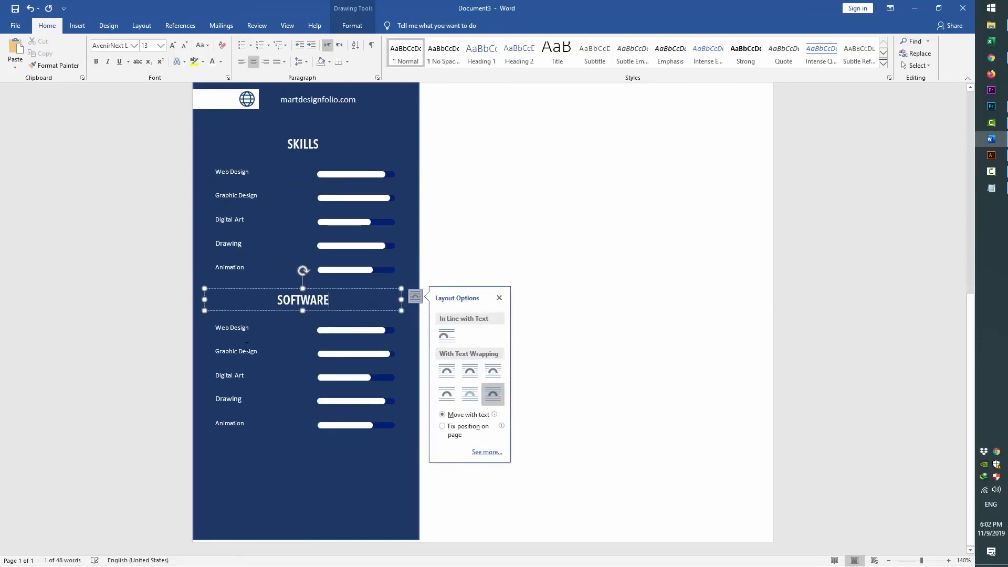
# Replace the Web Design label with Photoshop from the notes
pyautogui.tripleClick(241, 328)
pyautogui.hotkey('alt', 'Tab')
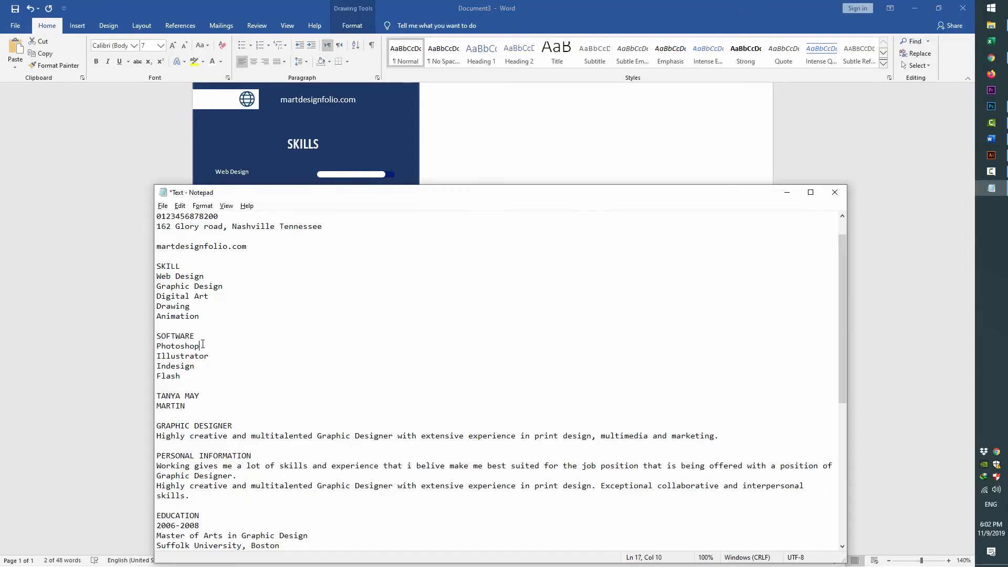
pyautogui.hotkey('alt', 'Tab')
pyautogui.rightClick(228, 332)
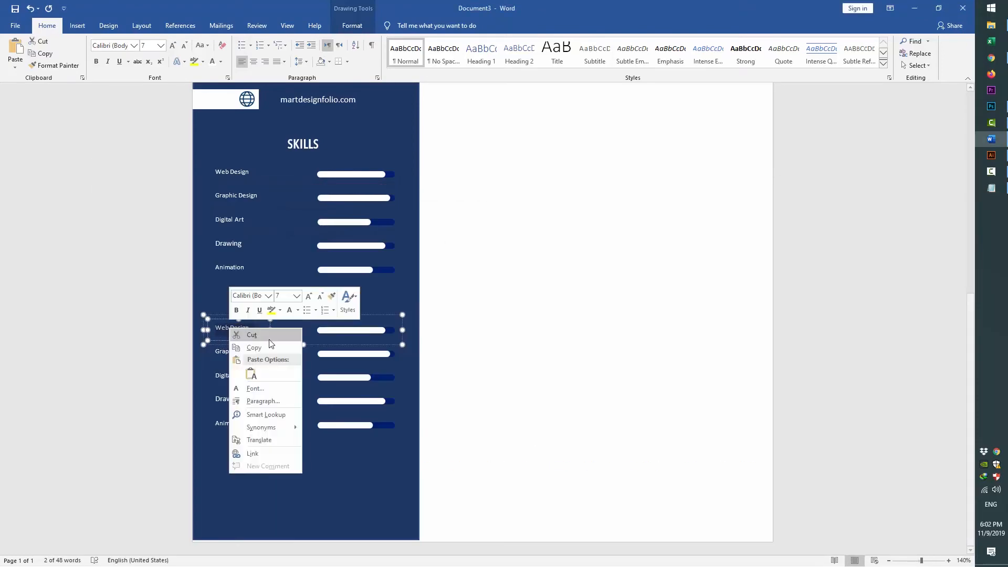
pyautogui.click(254, 370)
# Replace Graphic Design with Illustrator and pick Indesign from the notes
pyautogui.tripleClick(241, 357)
pyautogui.hotkey('alt', 'Tab')
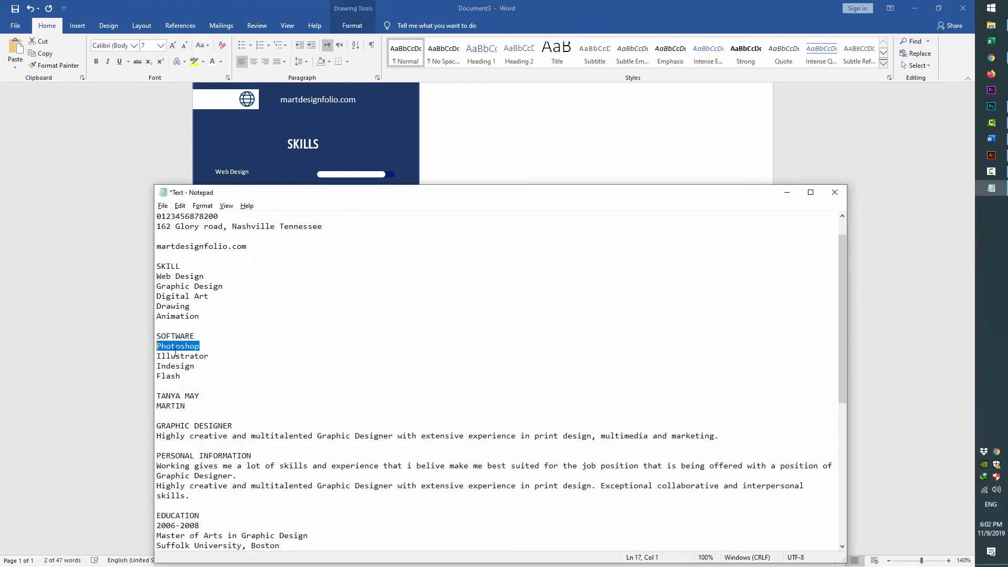
pyautogui.doubleClick(178, 356)
pyautogui.hotkey('ctrl', 'c')
pyautogui.hotkey('alt', 'Tab')
pyautogui.rightClick(234, 359)
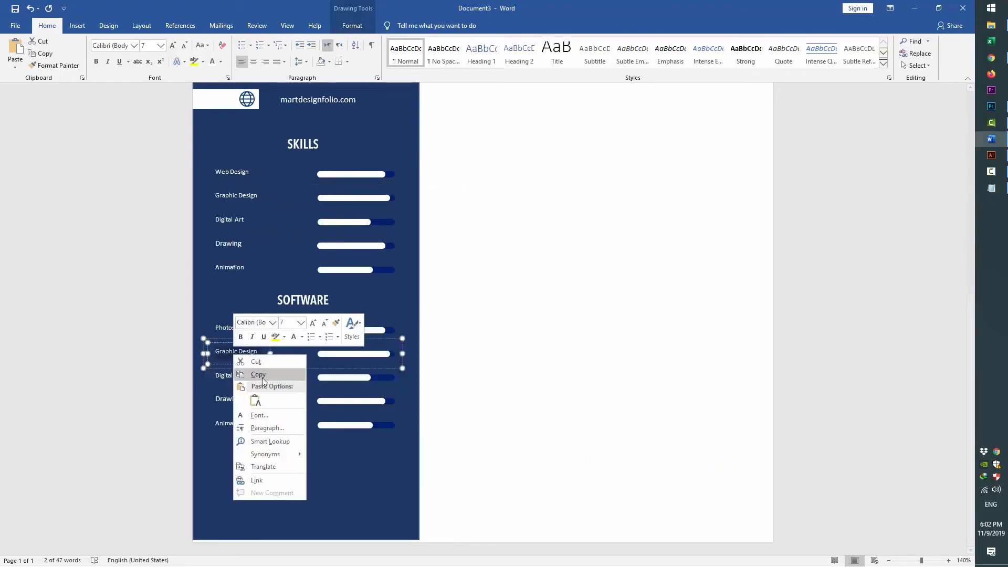
pyautogui.click(259, 398)
pyautogui.hotkey('alt', 'Tab')
pyautogui.doubleClick(177, 365)
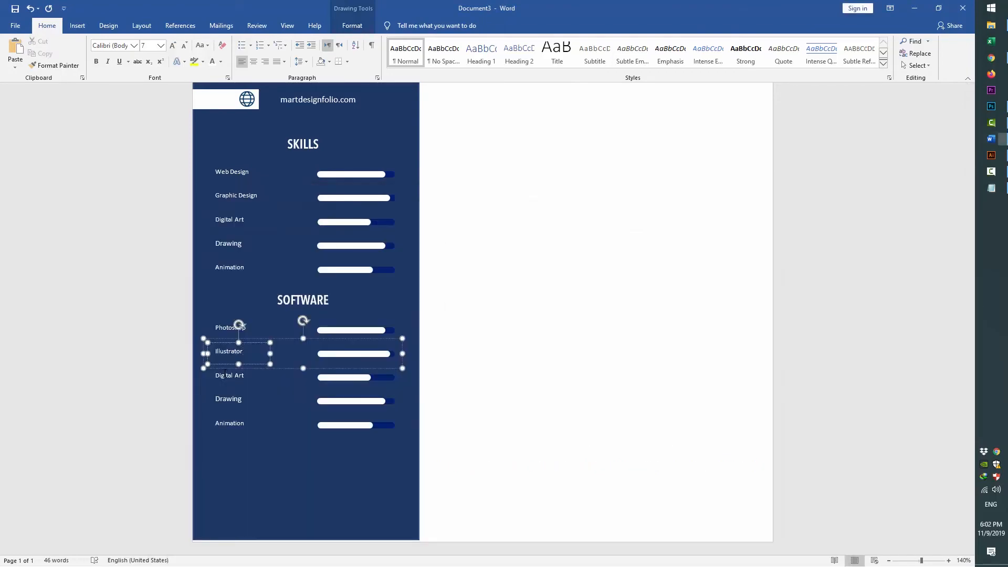
# Delete the leftover fifth-row label and its skill bar
pyautogui.click(231, 422)
pyautogui.press('Delete')
pyautogui.click(341, 425)
pyautogui.press('Delete')
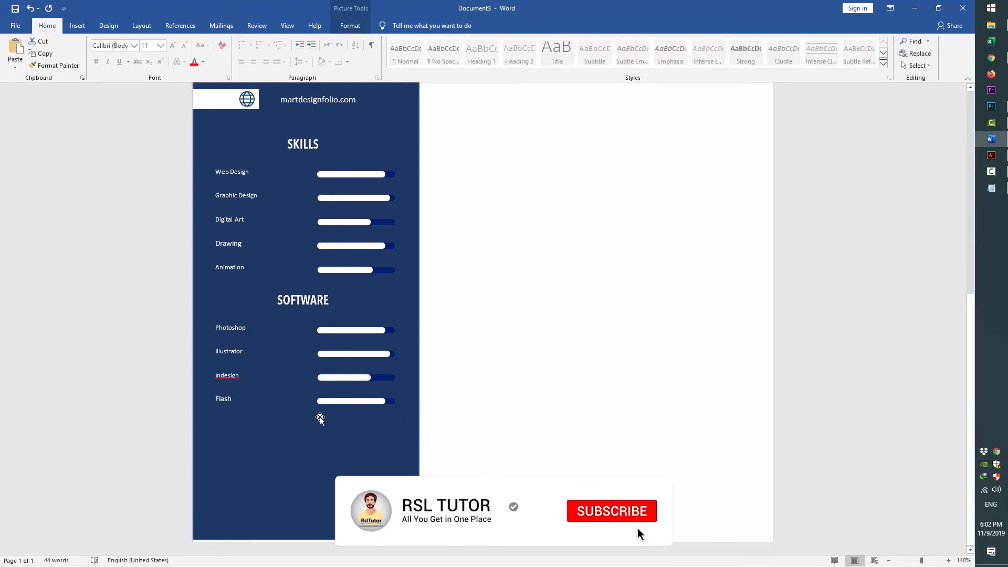
# Select the SOFTWARE heading with its four rows and move the block slightly down
pyautogui.click(916, 65)
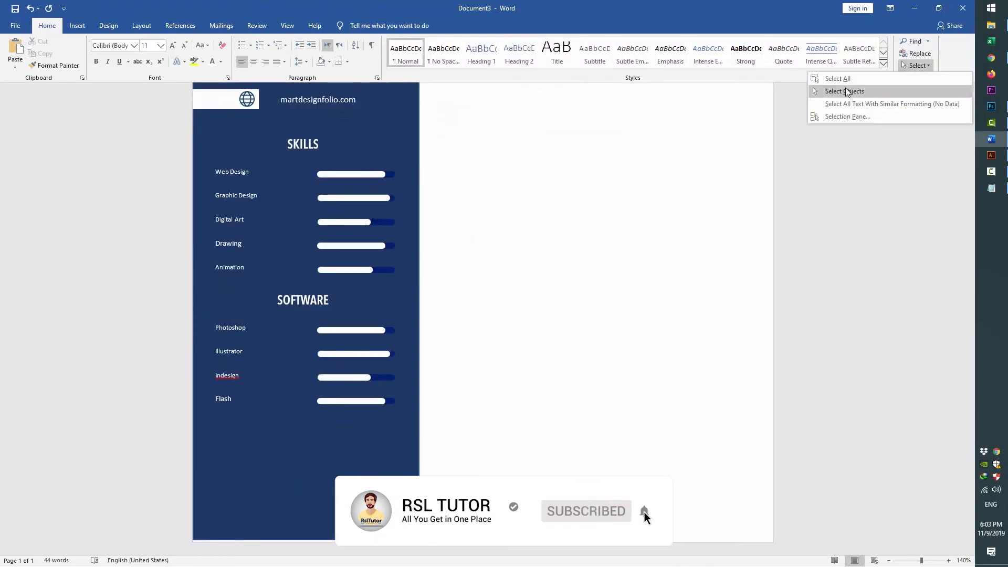
pyautogui.click(846, 92)
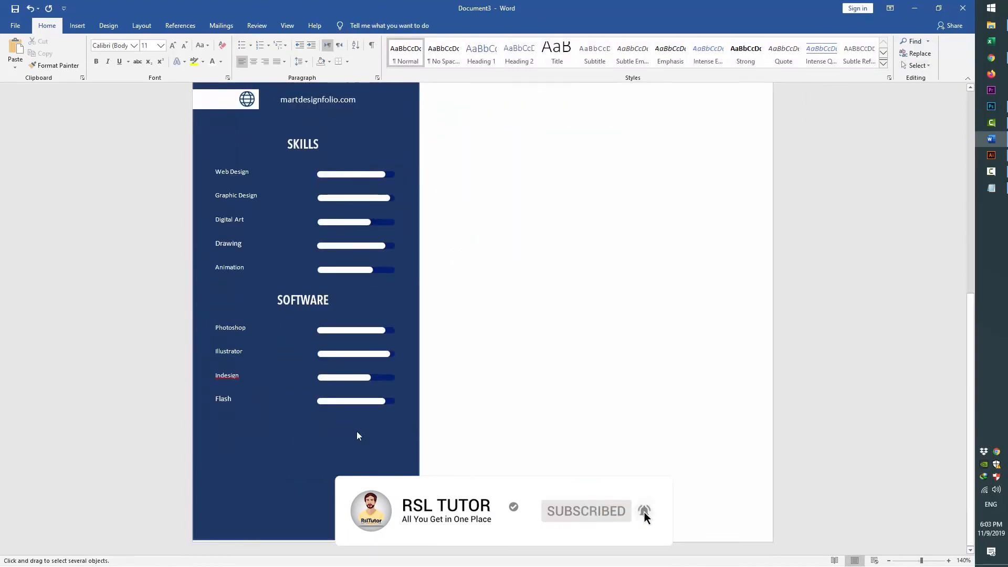
pyautogui.moveTo(466, 462); pyautogui.dragTo(159, 279)
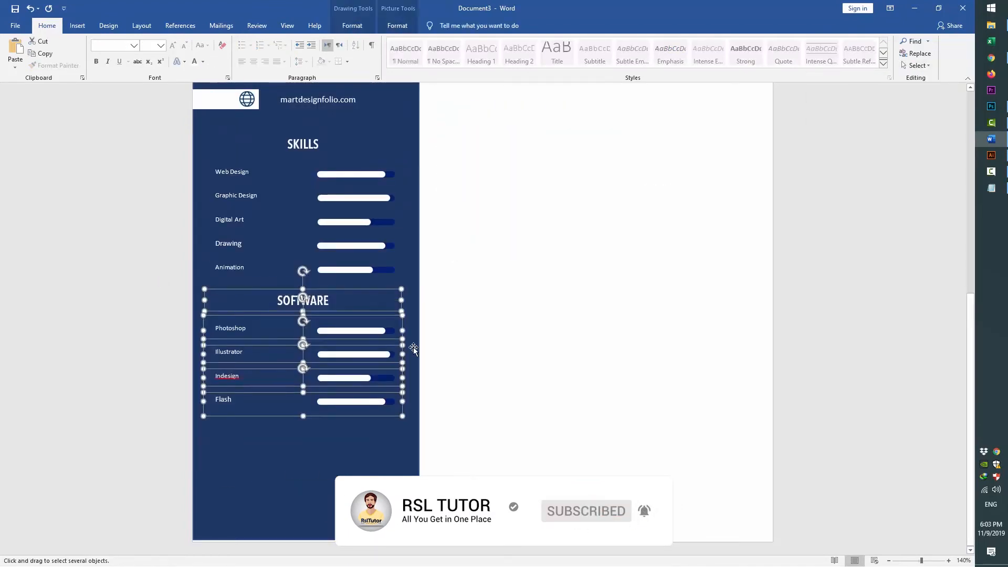
pyautogui.press('Down')
pyautogui.press('Down')
pyautogui.press('Down')
pyautogui.press('Down')
pyautogui.press('Down')
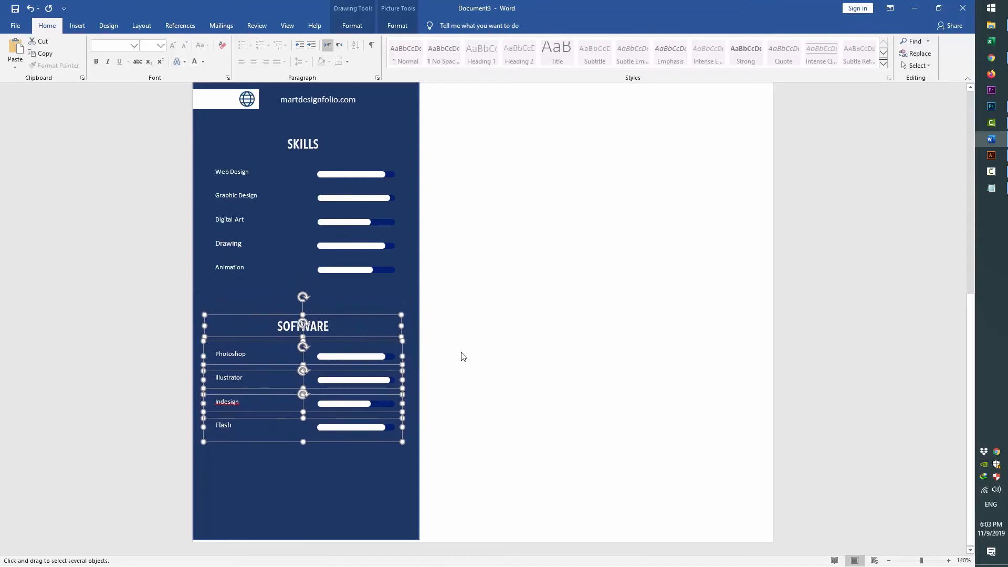
pyautogui.click(412, 298)
pyautogui.scroll(7, 582, 326)
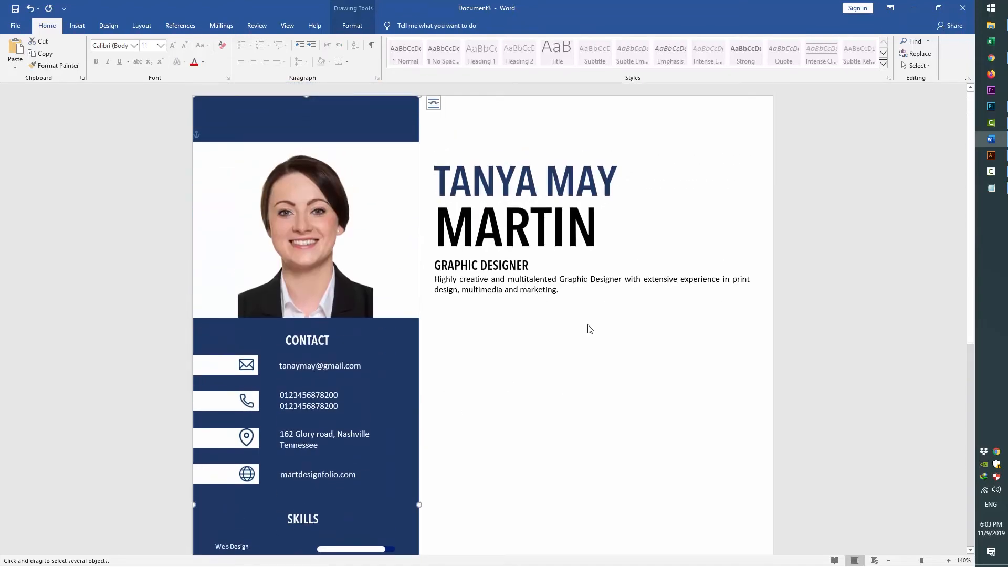
# Colour the GRAPHIC DESIGNER heading navy blue
pyautogui.tripleClick(512, 270)
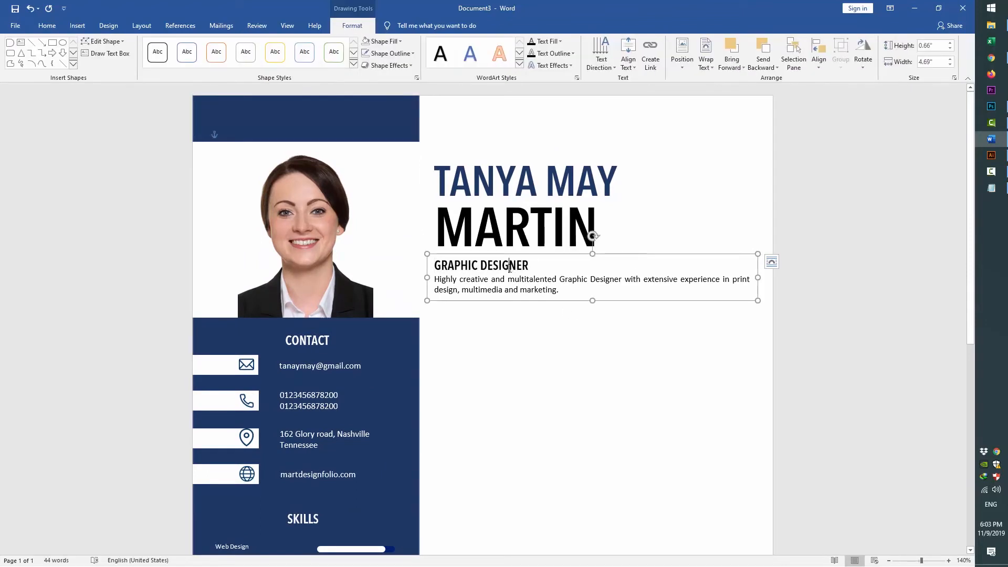
pyautogui.tripleClick(511, 270)
pyautogui.tripleClick(511, 270)
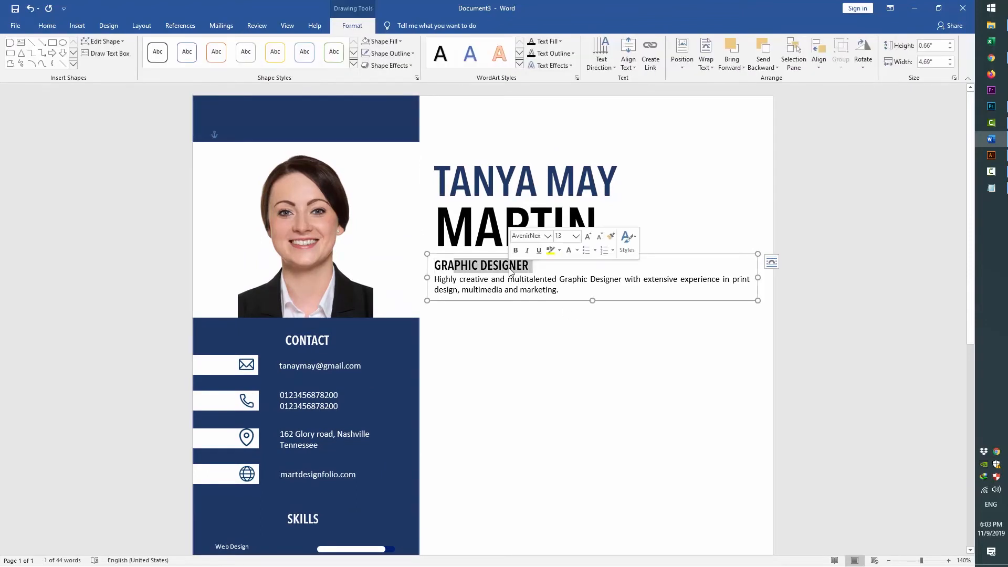
pyautogui.click(46, 25)
pyautogui.click(221, 63)
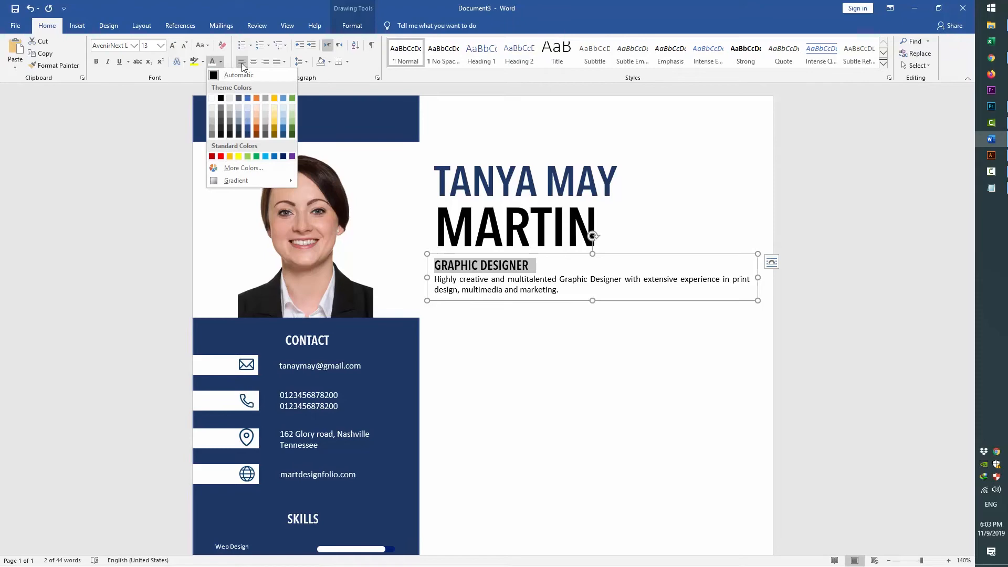
pyautogui.click(249, 128)
# Place a copy of the GRAPHIC DESIGNER text box below and select its text
pyautogui.scroll(-2, 489, 212)
pyautogui.click(489, 211)
pyautogui.moveTo(512, 212); pyautogui.dragTo(546, 301)
pyautogui.click(546, 301)
pyautogui.hotkey('ctrl', 'a')
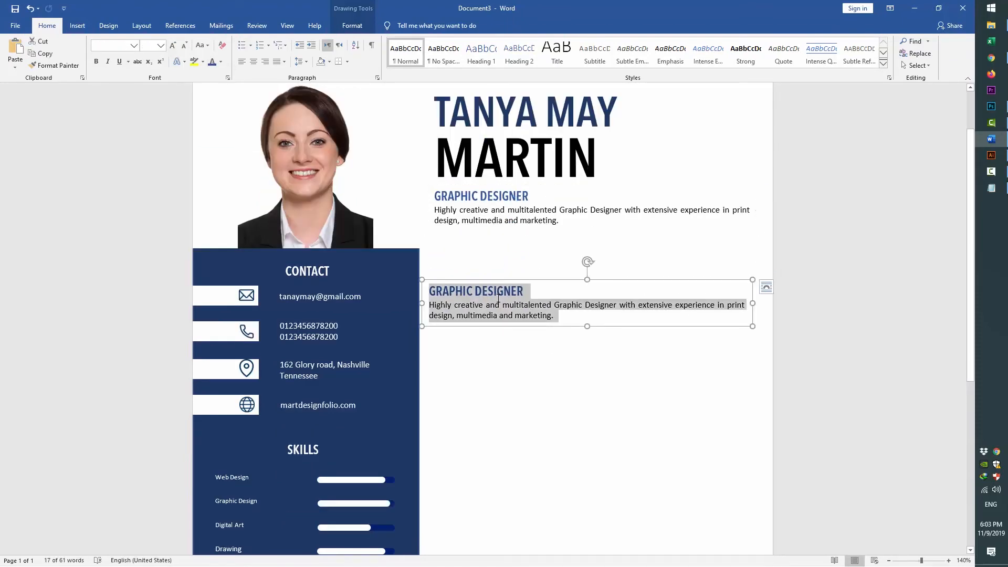
# Replace the copied box's description with the 'Working gives me' paragraph from the notes
pyautogui.hotkey('alt', 'Tab')
pyautogui.scroll(-5, 325, 344)
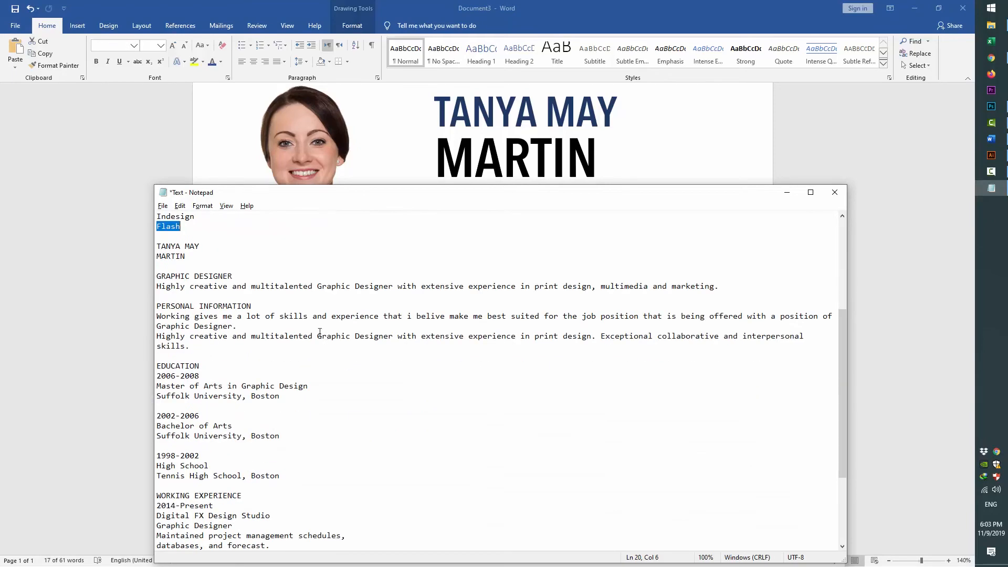
pyautogui.scroll(-4, 313, 334)
pyautogui.scroll(4, 313, 335)
pyautogui.moveTo(157, 317); pyautogui.dragTo(196, 344)
pyautogui.hotkey('alt', 'Tab')
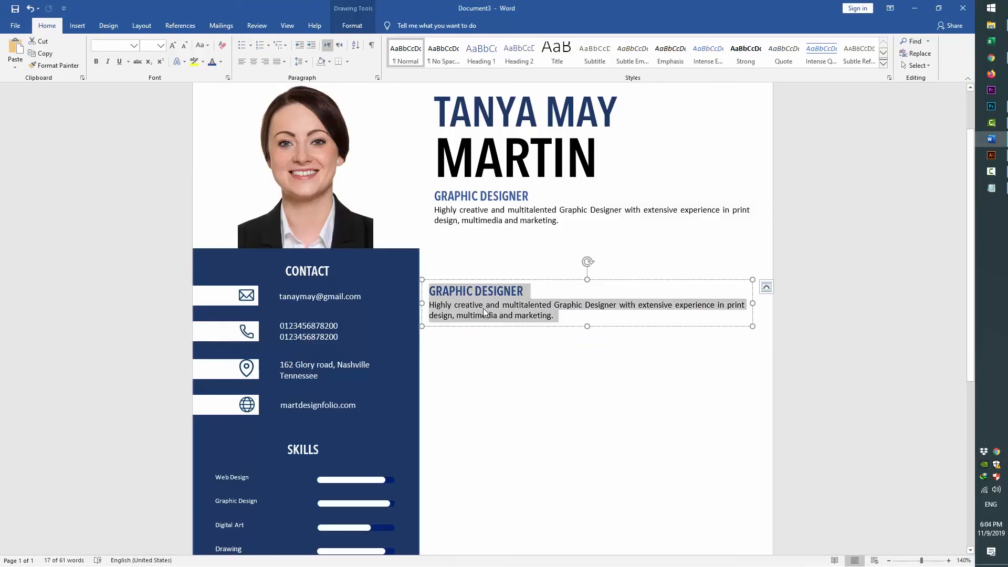
pyautogui.click(484, 310)
pyautogui.moveTo(431, 305); pyautogui.dragTo(554, 315)
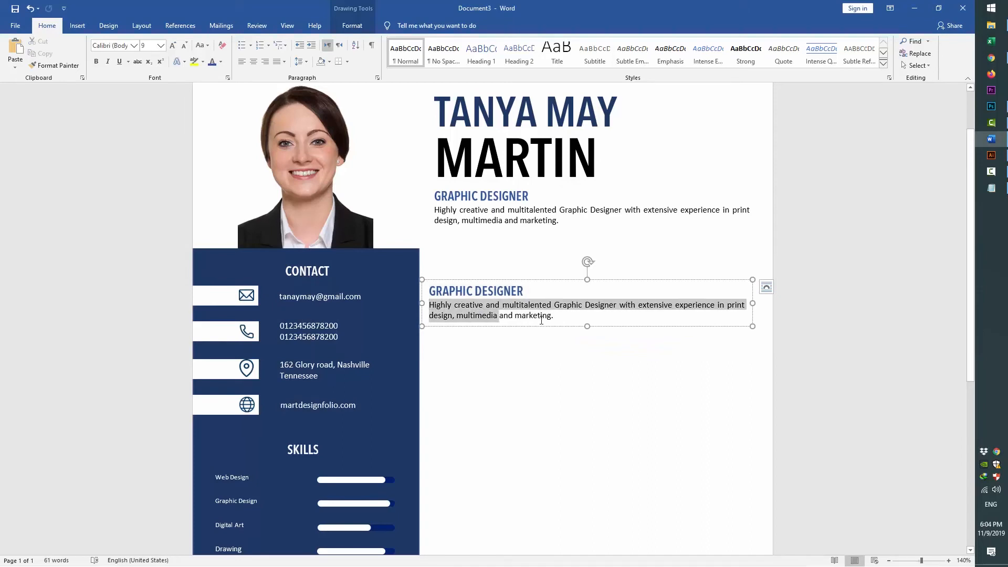
pyautogui.rightClick(514, 316)
pyautogui.click(545, 362)
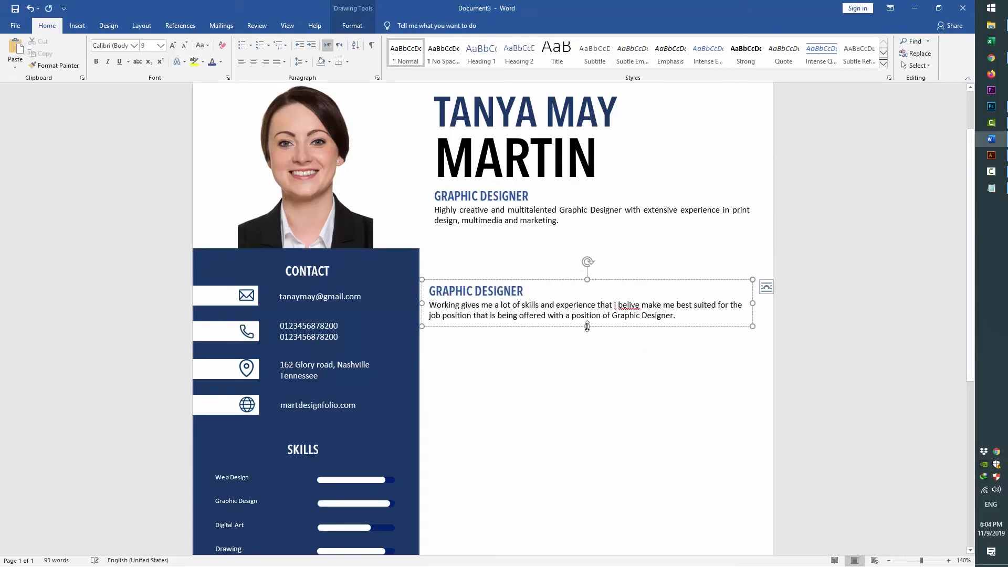
# Enlarge the lower text box and raise its body text to 11 pt
pyautogui.moveTo(587, 337); pyautogui.dragTo(588, 384)
pyautogui.click(684, 316)
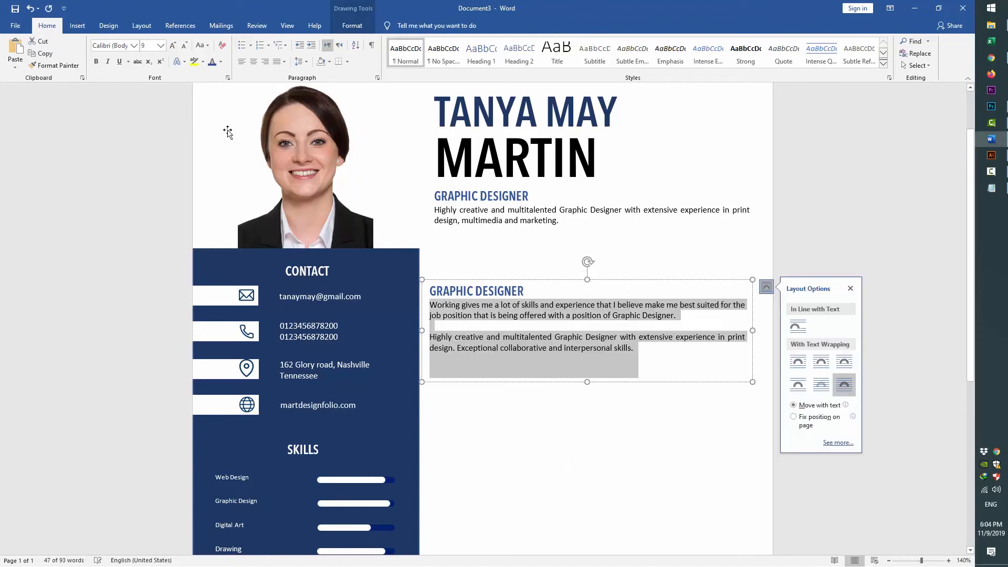
pyautogui.hotkey('ctrl', ']')
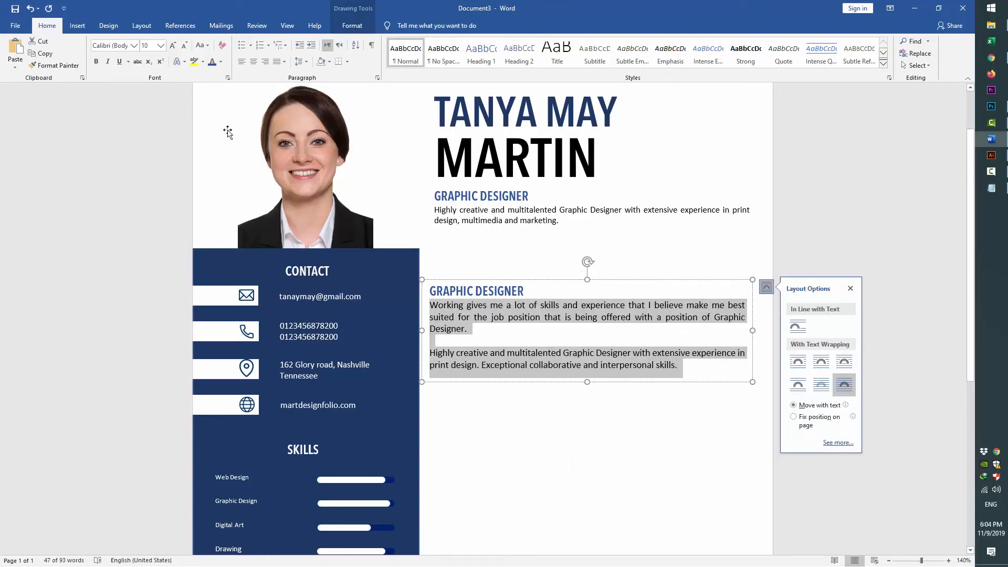
pyautogui.hotkey('ctrl', ']')
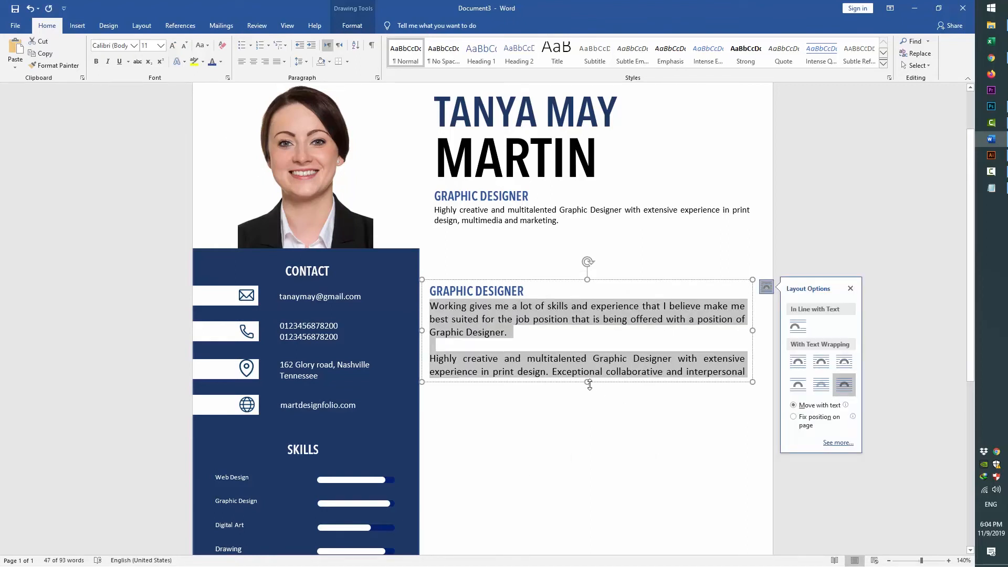
pyautogui.moveTo(589, 383); pyautogui.dragTo(589, 407)
# Delete the duplicate GRAPHIC DESIGNER heading from the lower box
pyautogui.moveTo(523, 291); pyautogui.dragTo(425, 288)
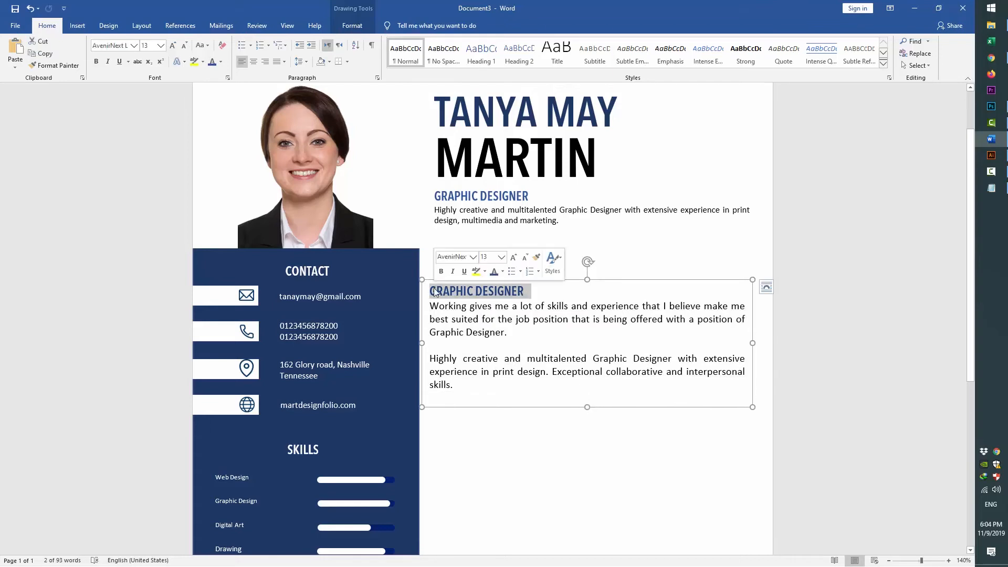
pyautogui.press('Delete')
pyautogui.moveTo(586, 408); pyautogui.dragTo(596, 382)
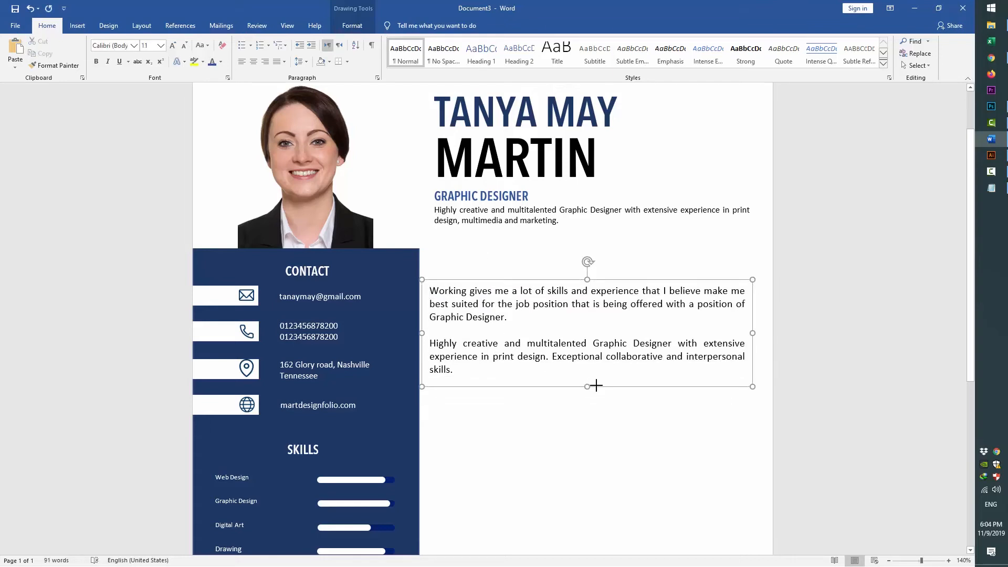
pyautogui.scroll(1, 480, 335)
# Align the title box and the profile box on their left edges
pyautogui.keyDown('shift'); pyautogui.click(461, 252); pyautogui.keyUp('shift')
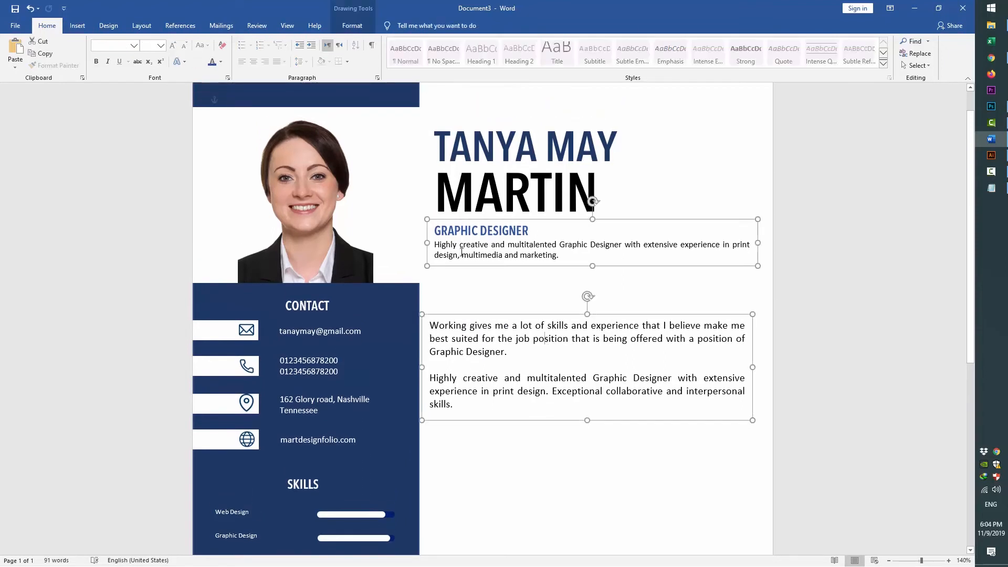
pyautogui.click(351, 25)
pyautogui.click(819, 58)
pyautogui.click(826, 76)
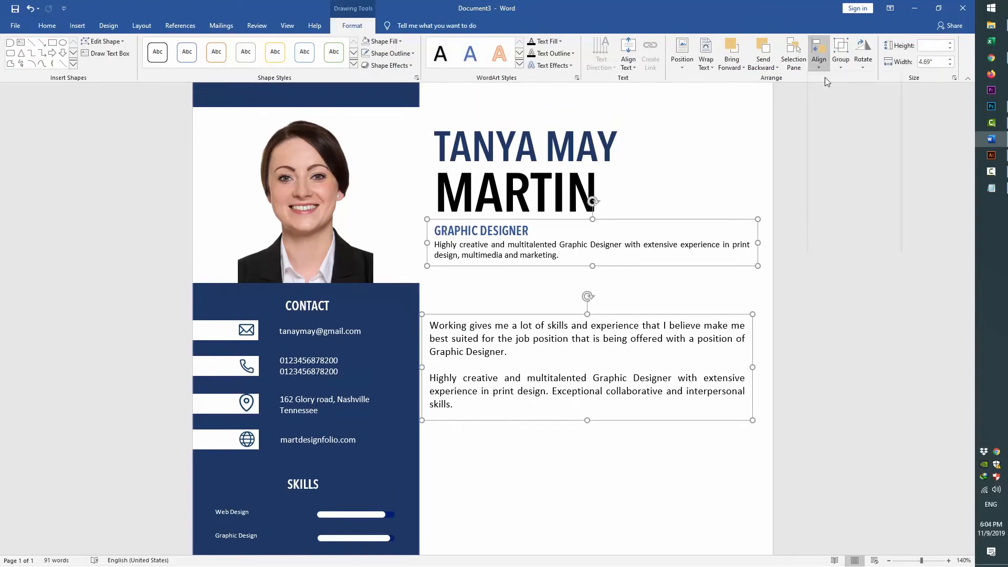
pyautogui.hotkey('ctrl', 'z')
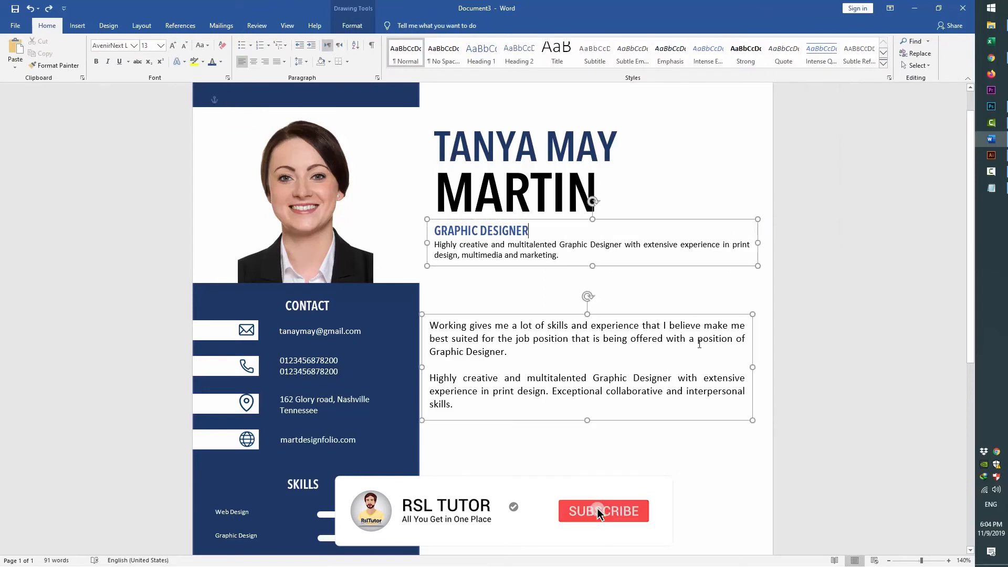
pyautogui.click(352, 26)
pyautogui.click(819, 59)
pyautogui.click(832, 78)
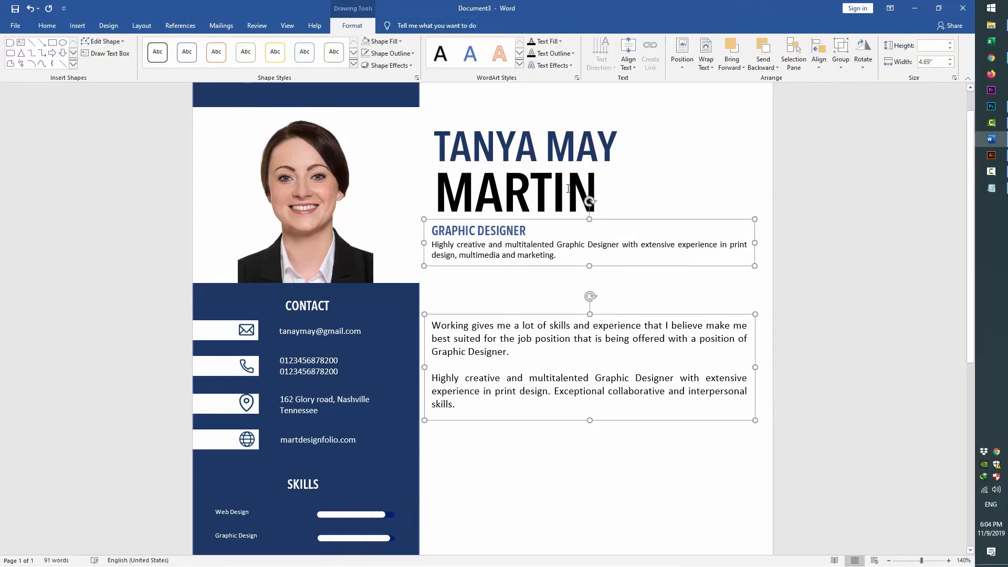
# Left-align the name box with the other two boxes, then deselect
pyautogui.keyDown('shift'); pyautogui.click(589, 198); pyautogui.keyUp('shift')
pyautogui.click(818, 59)
pyautogui.click(817, 83)
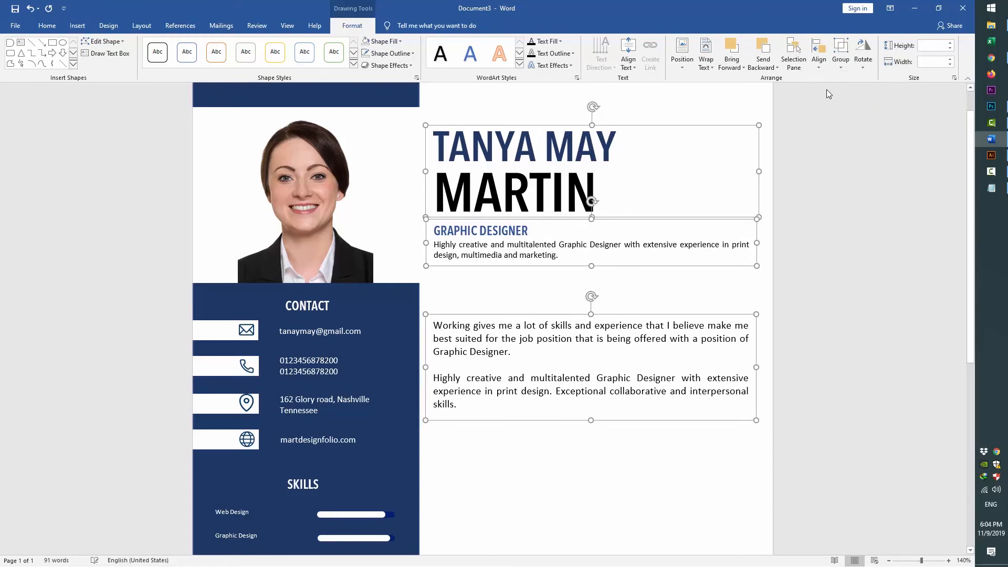
pyautogui.rightClick(609, 340)
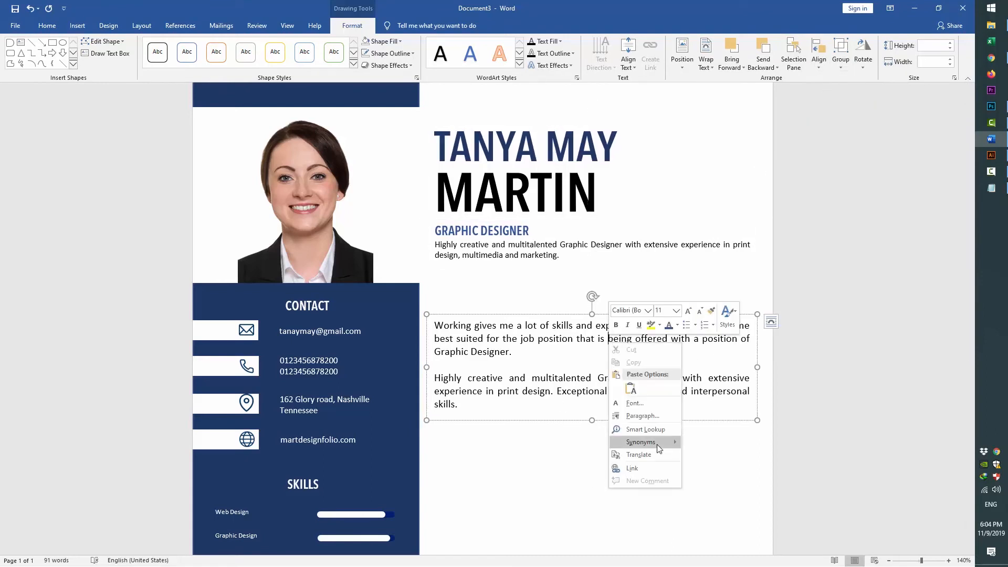
pyautogui.click(552, 457)
pyautogui.click(458, 285)
pyautogui.click(77, 25)
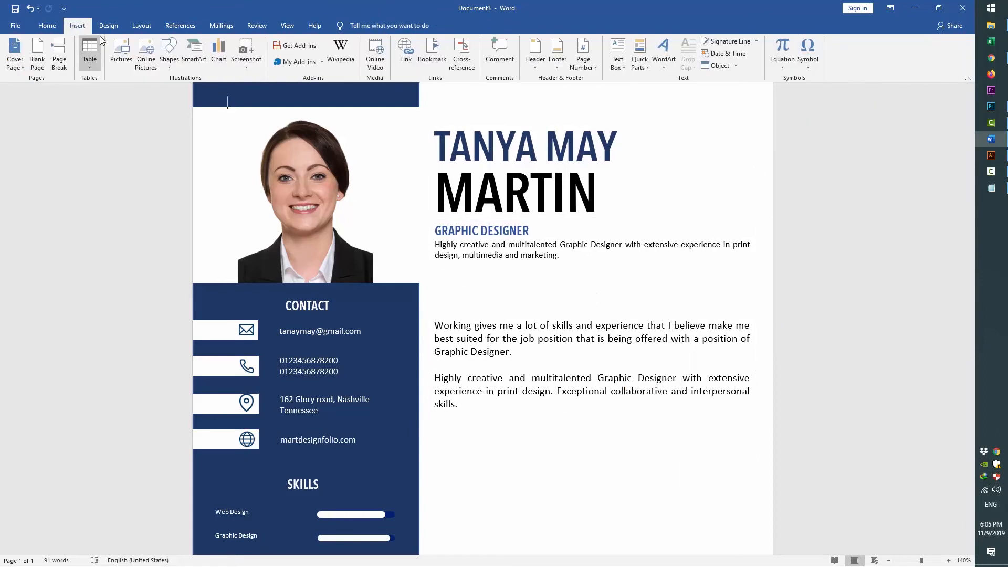
# Draw a rounded-rectangle bar above the profile paragraphs and start adding text to it
pyautogui.click(169, 53)
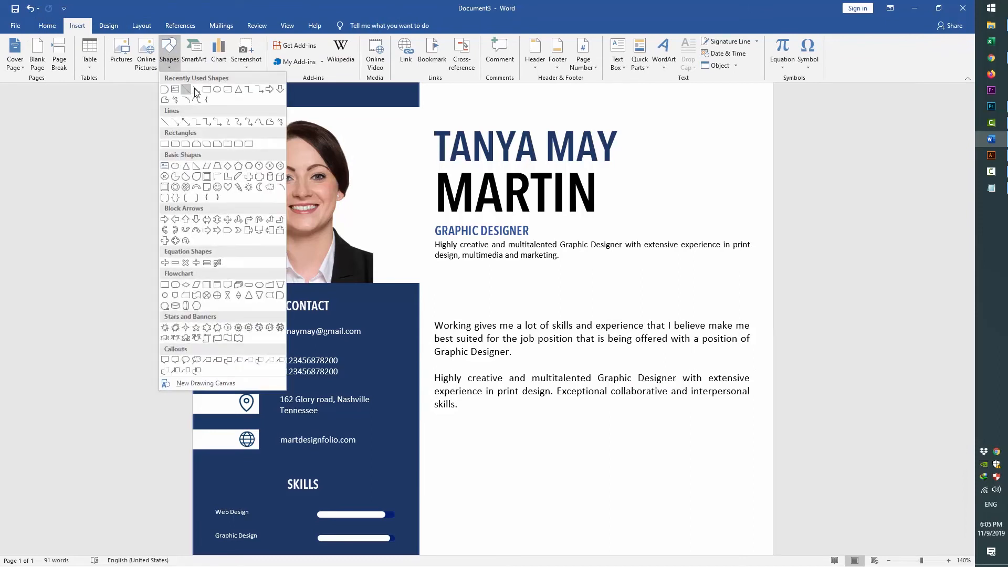
pyautogui.click(231, 93)
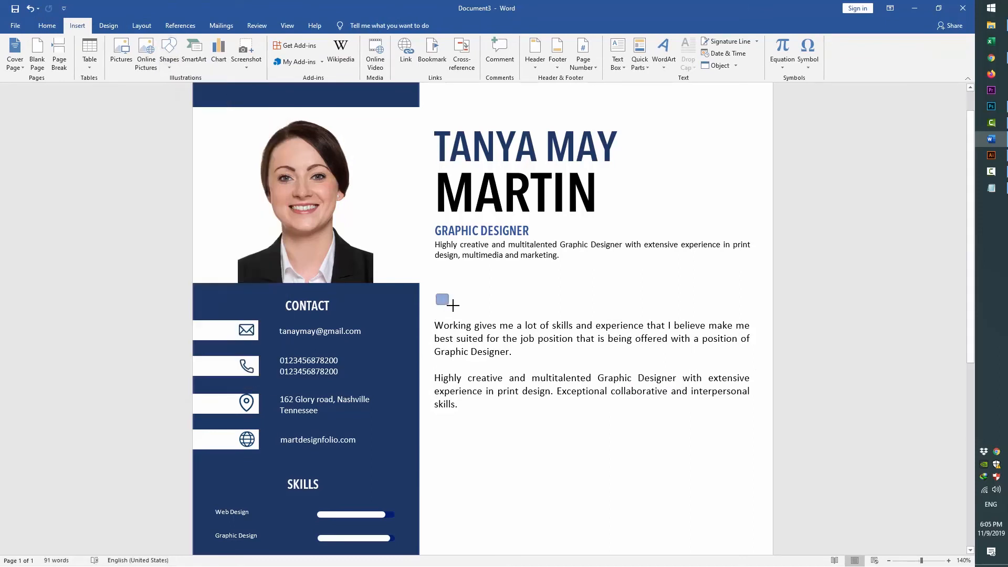
pyautogui.moveTo(435, 294); pyautogui.dragTo(637, 313)
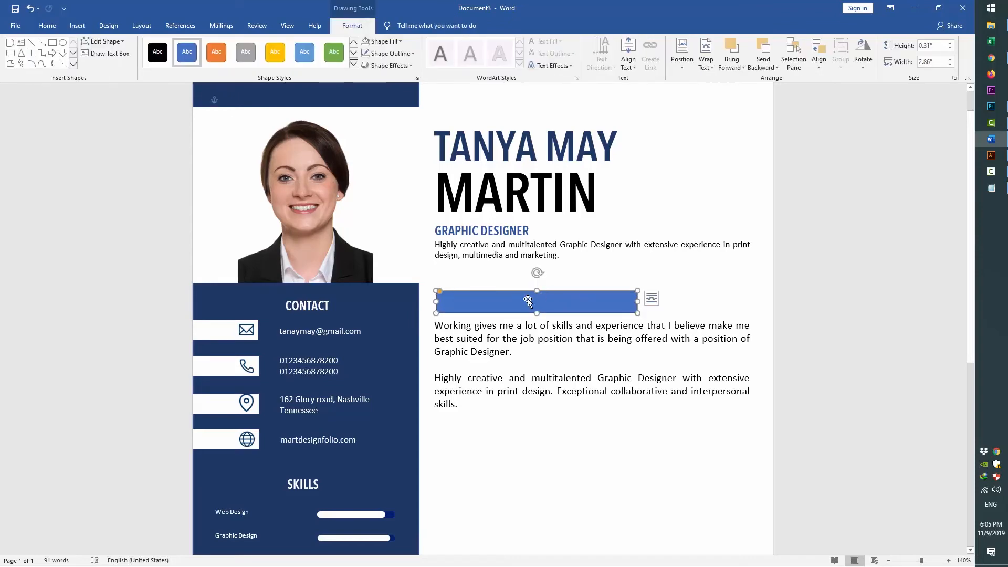
pyautogui.rightClick(527, 300)
pyautogui.click(550, 359)
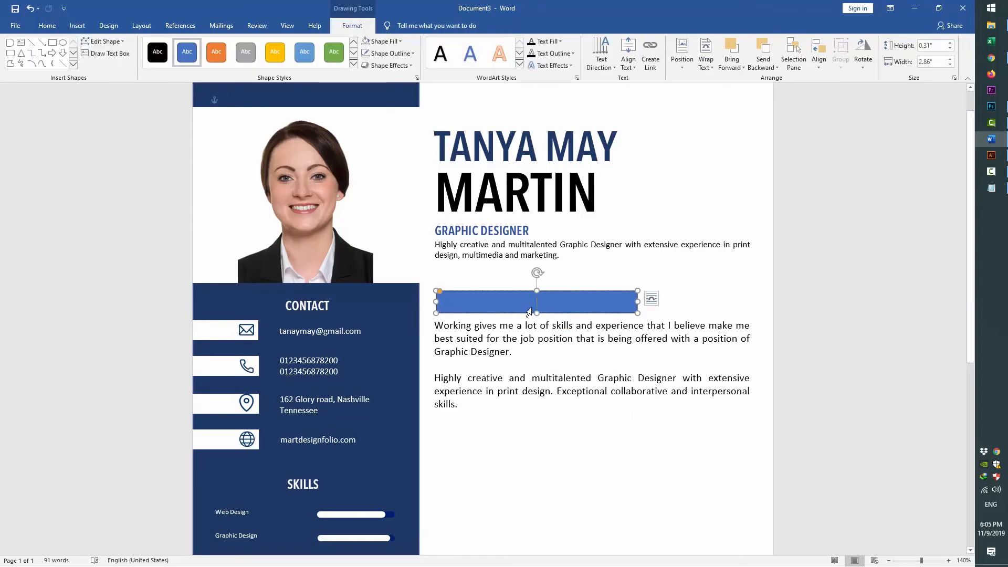
# Copy PERSONAL INFORMATION from the Notepad notes
pyautogui.hotkey('alt', 'Tab')
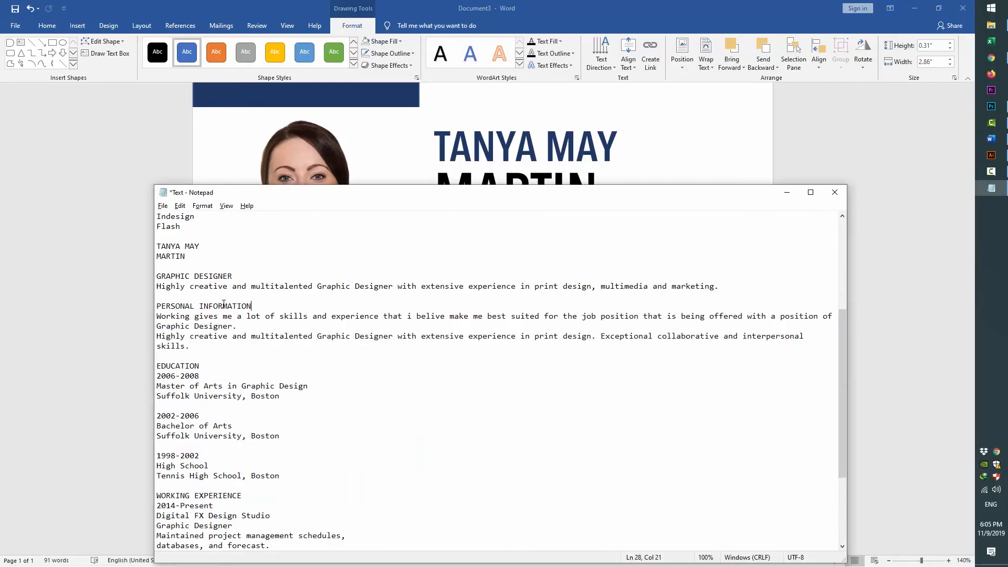
pyautogui.moveTo(253, 306); pyautogui.dragTo(157, 306)
pyautogui.hotkey('ctrl', 'c')
pyautogui.hotkey('alt', 'Tab')
# Paste PERSONAL INFORMATION into the bar as plain text and remove the space after it
pyautogui.rightClick(540, 307)
pyautogui.click(561, 353)
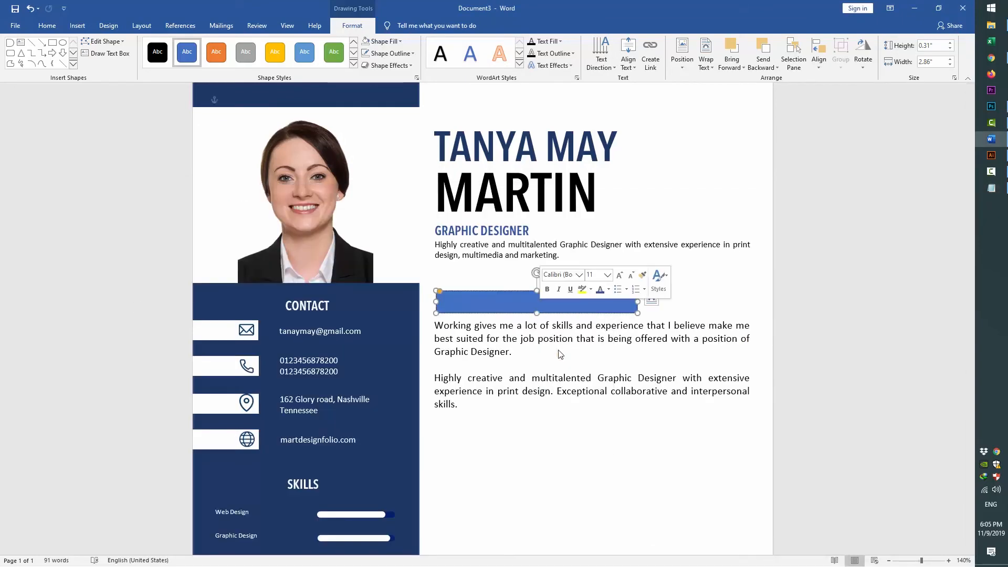
pyautogui.hotkey('ctrl', 'a')
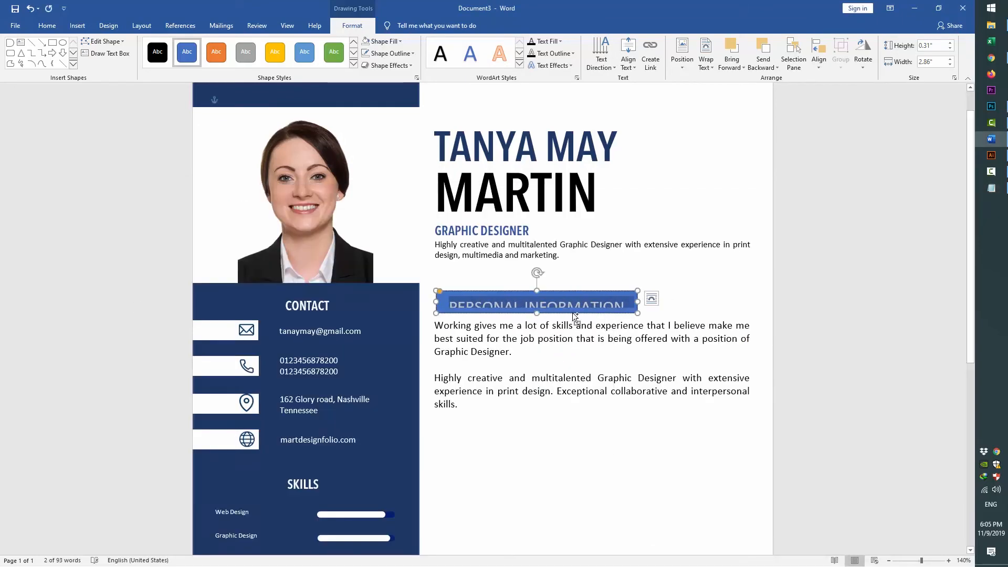
pyautogui.click(47, 25)
pyautogui.click(307, 62)
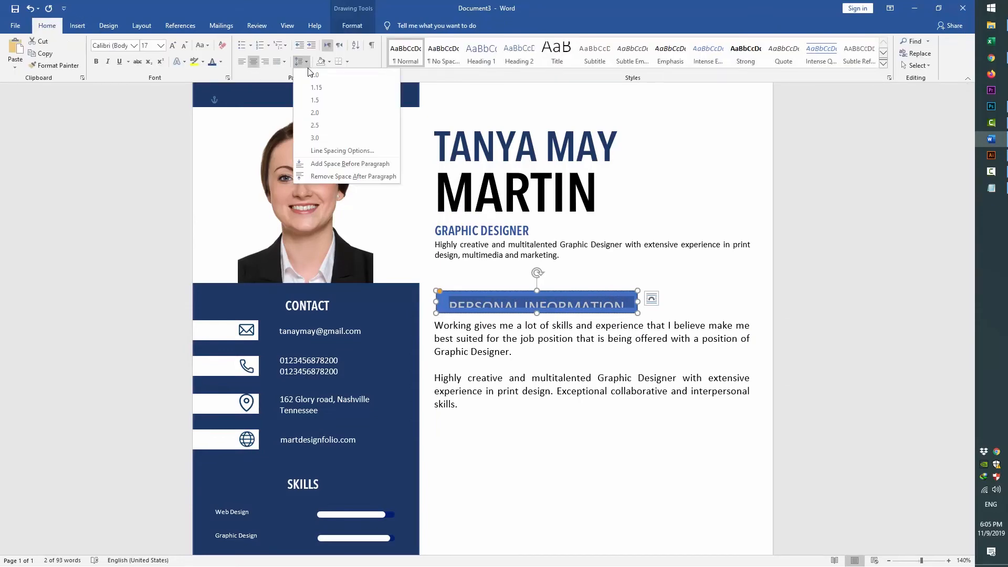
pyautogui.click(307, 62)
pyautogui.click(307, 62)
pyautogui.click(341, 176)
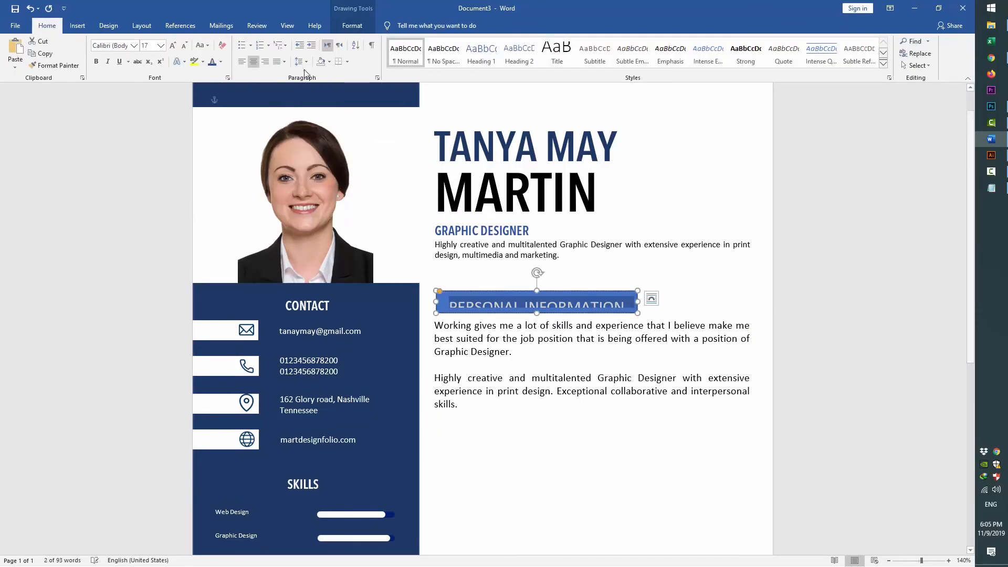
# Set the heading to 0.5 multiple line spacing with 0 pt space before
pyautogui.click(307, 62)
pyautogui.click(339, 150)
pyautogui.click(587, 307)
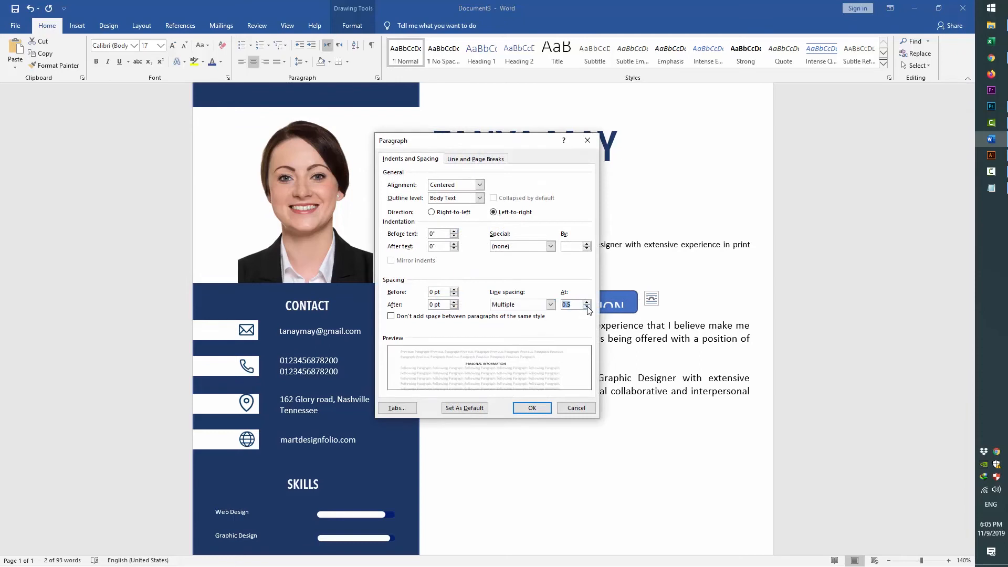
pyautogui.click(455, 294)
pyautogui.click(455, 293)
pyautogui.click(541, 307)
pyautogui.click(531, 315)
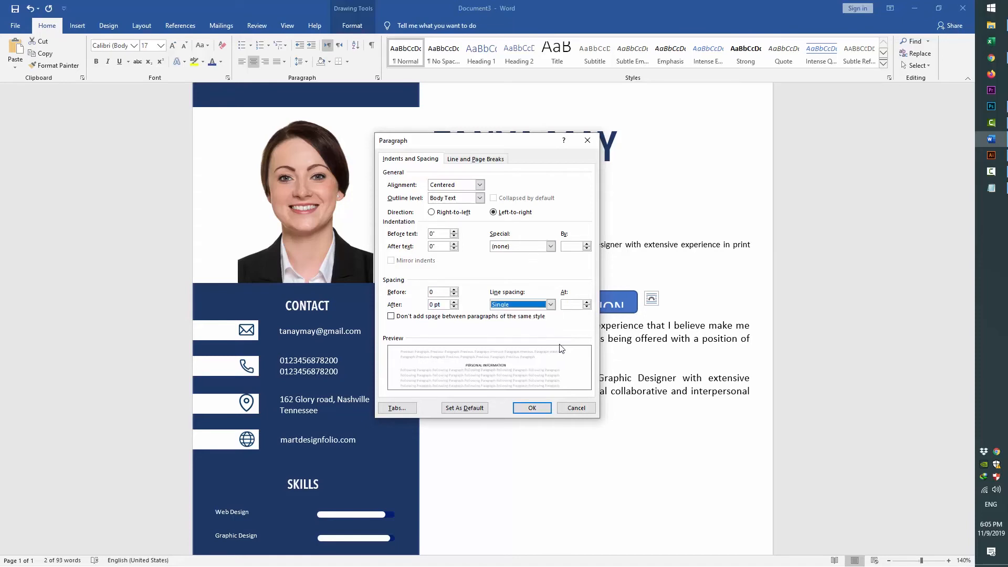
pyautogui.click(587, 307)
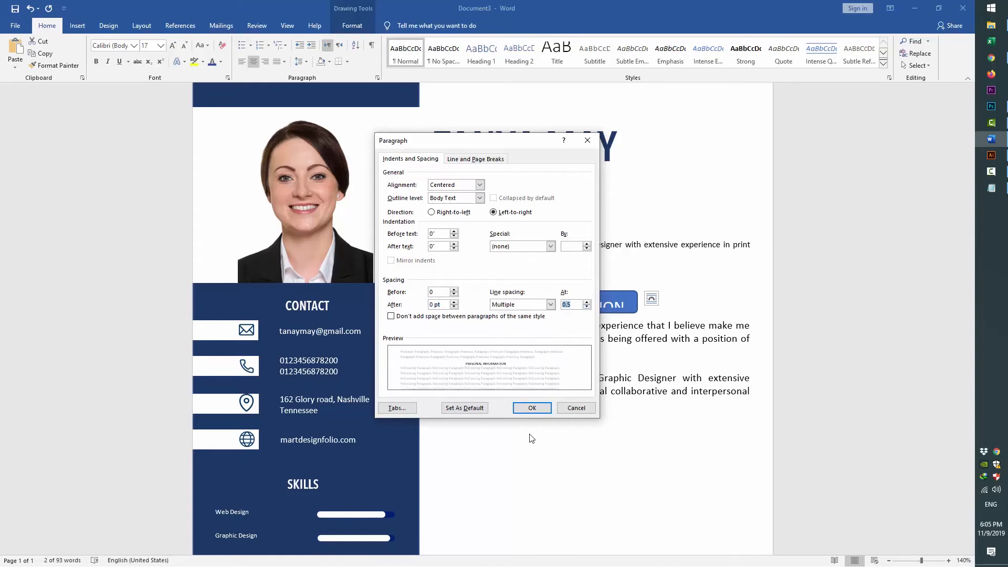
pyautogui.click(531, 408)
pyautogui.click(298, 62)
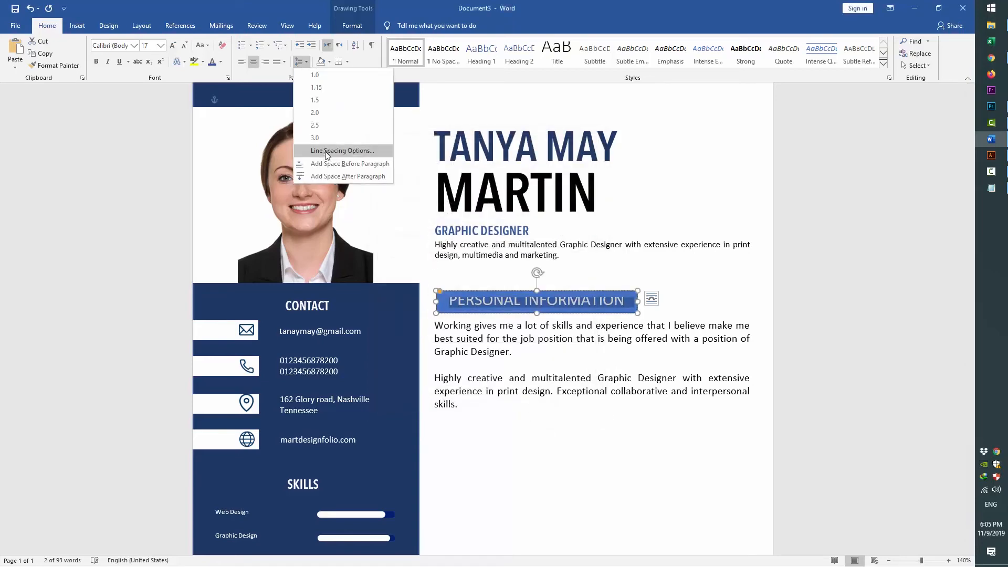
pyautogui.click(326, 150)
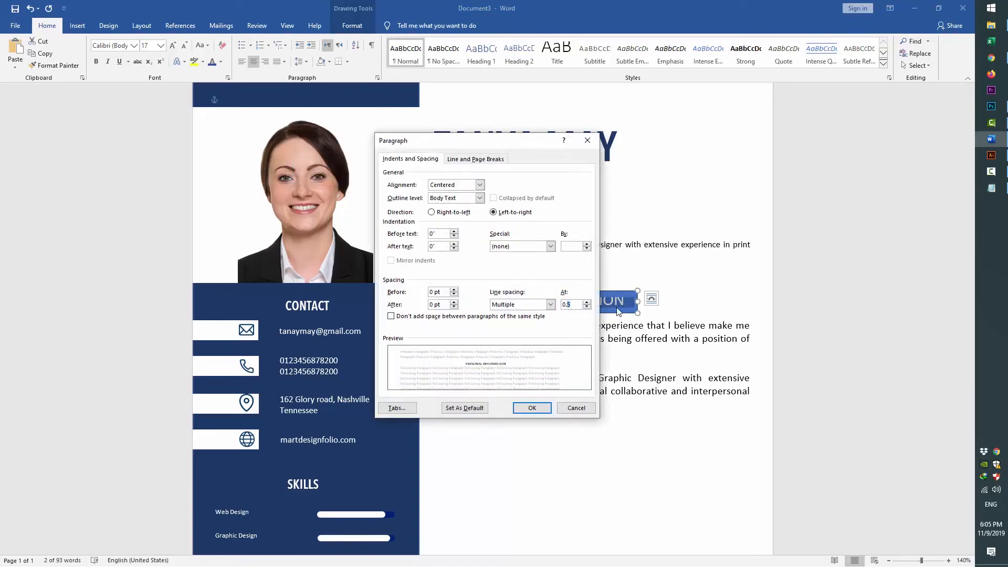
pyautogui.press('Return')
pyautogui.click(605, 339)
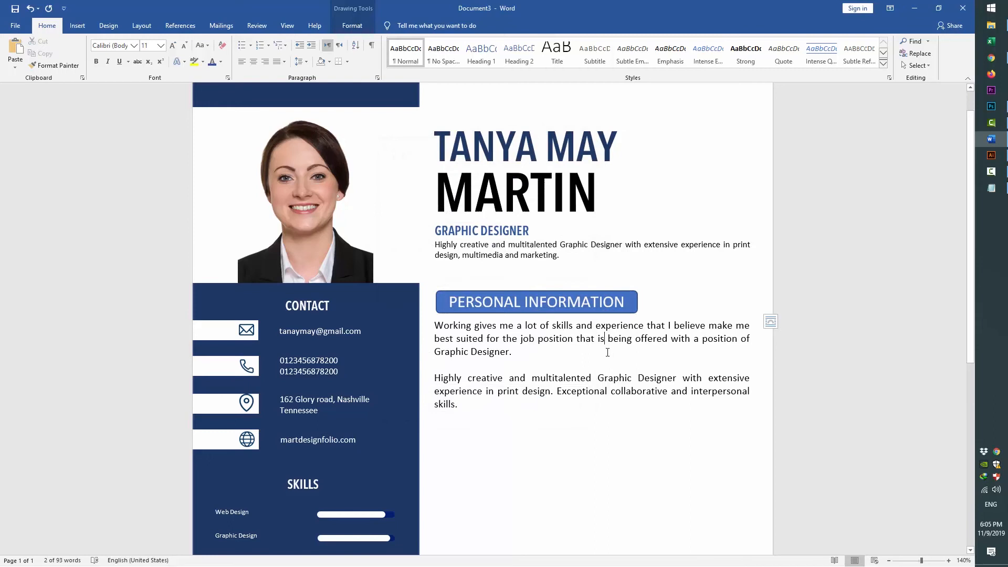
# Make the PERSONAL INFORMATION heading text white
pyautogui.tripleClick(538, 305)
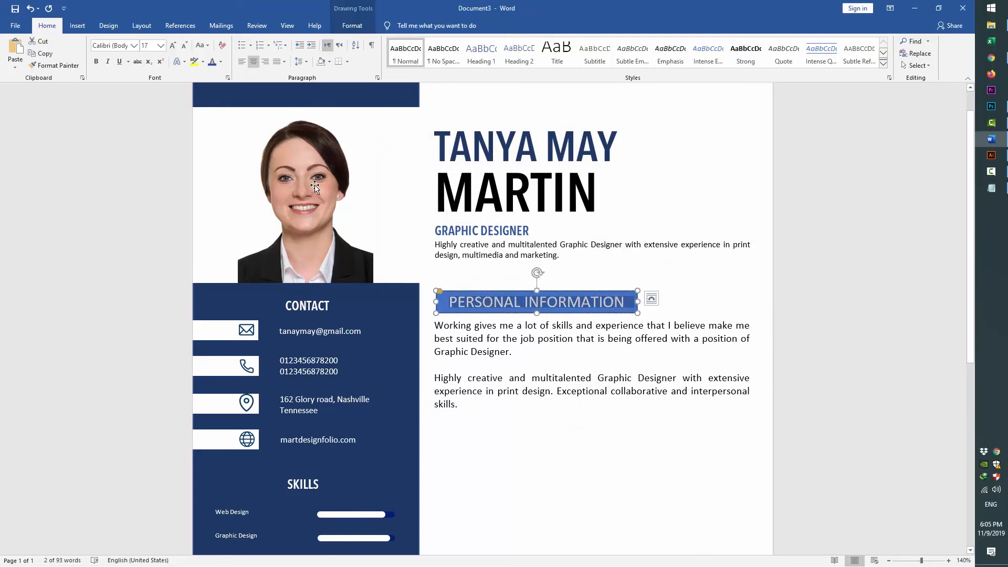
pyautogui.click(526, 293)
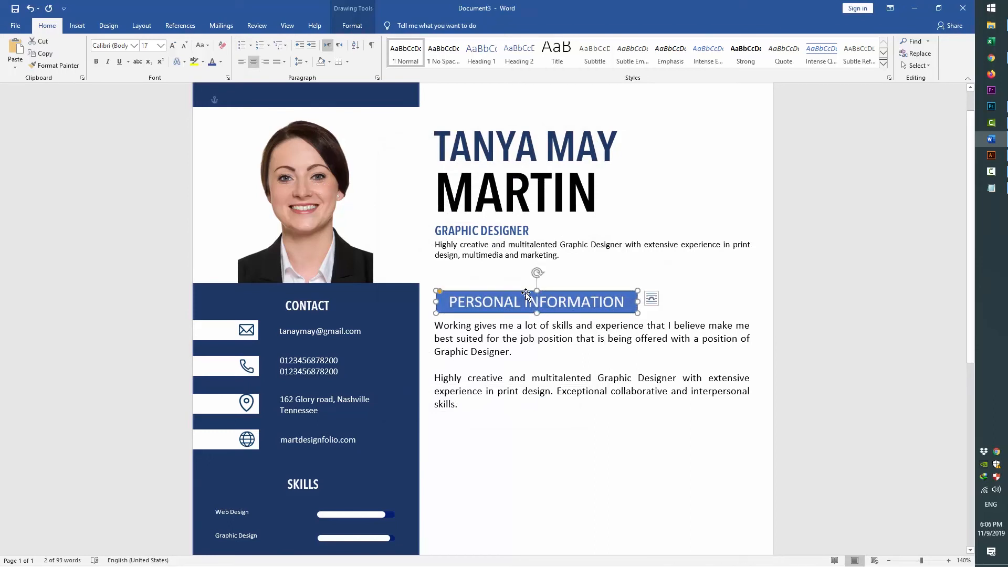
pyautogui.click(211, 62)
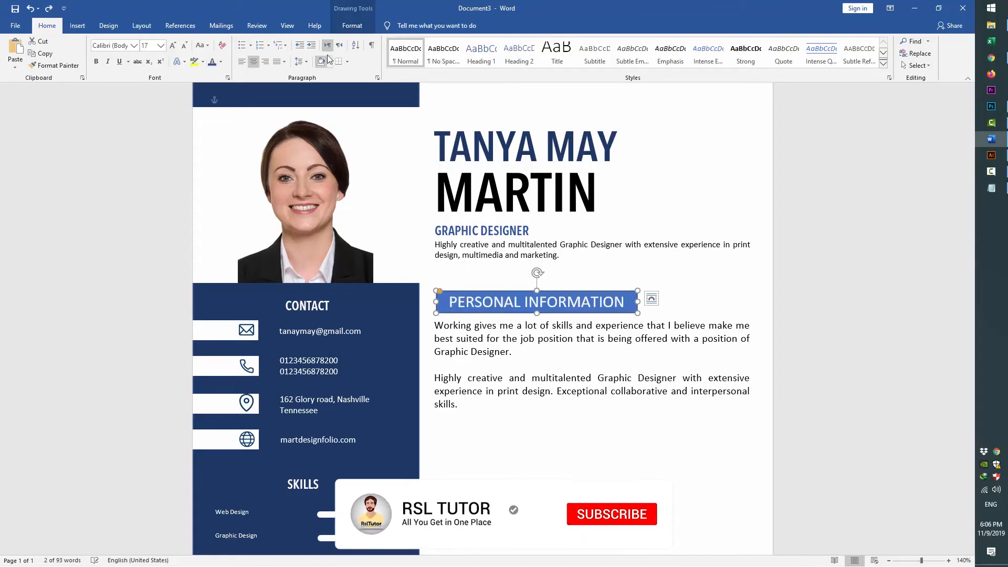
pyautogui.click(351, 25)
# Fill the heading box dark navy and set its text to AvenirNext LT Pro Cn, 17 pt
pyautogui.click(382, 41)
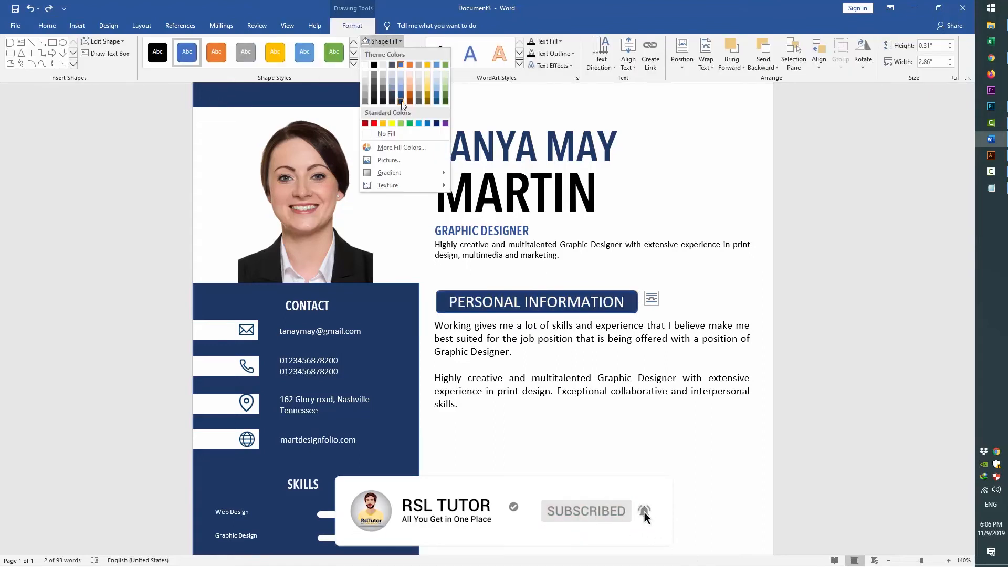
pyautogui.click(400, 102)
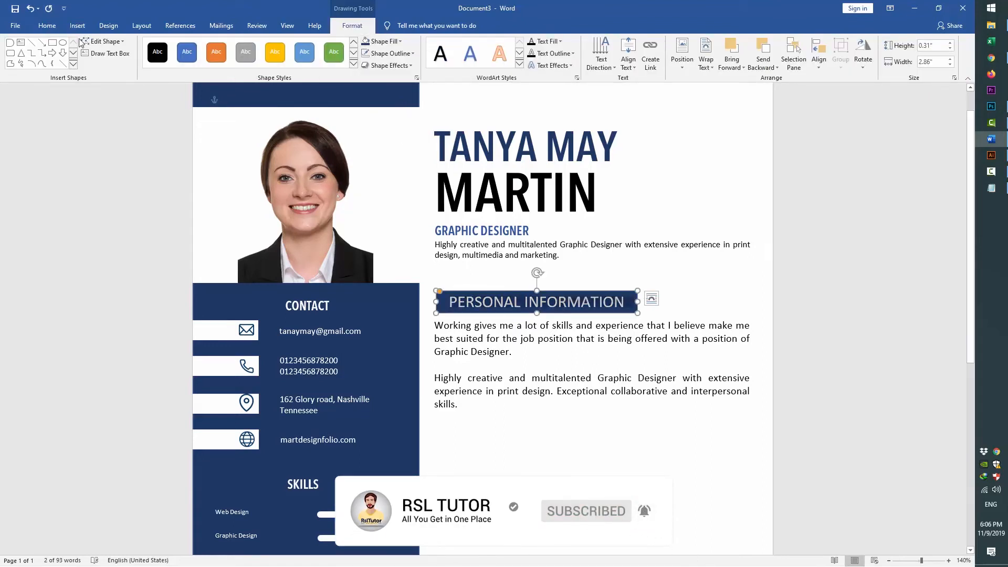
pyautogui.click(46, 25)
pyautogui.click(133, 46)
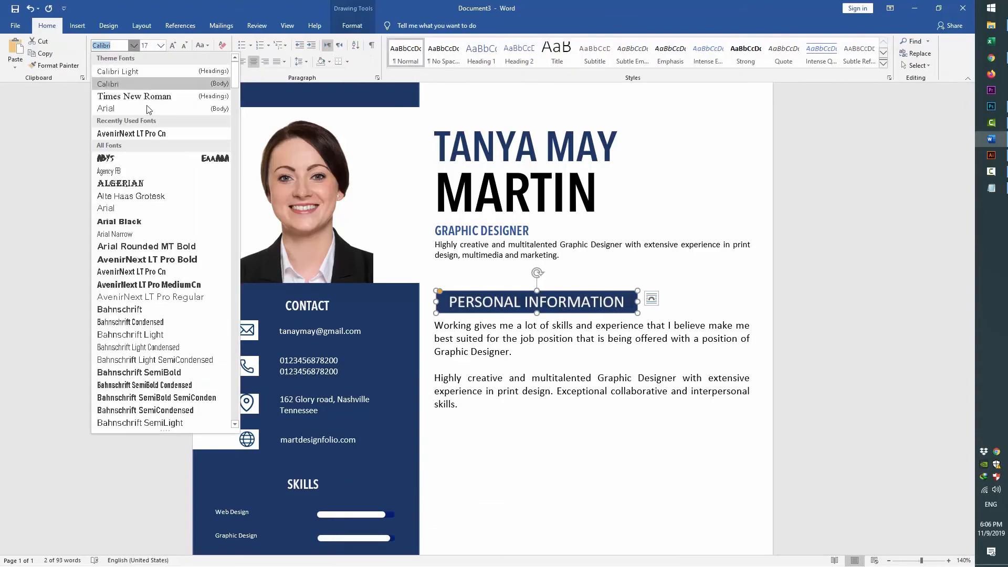
pyautogui.click(143, 132)
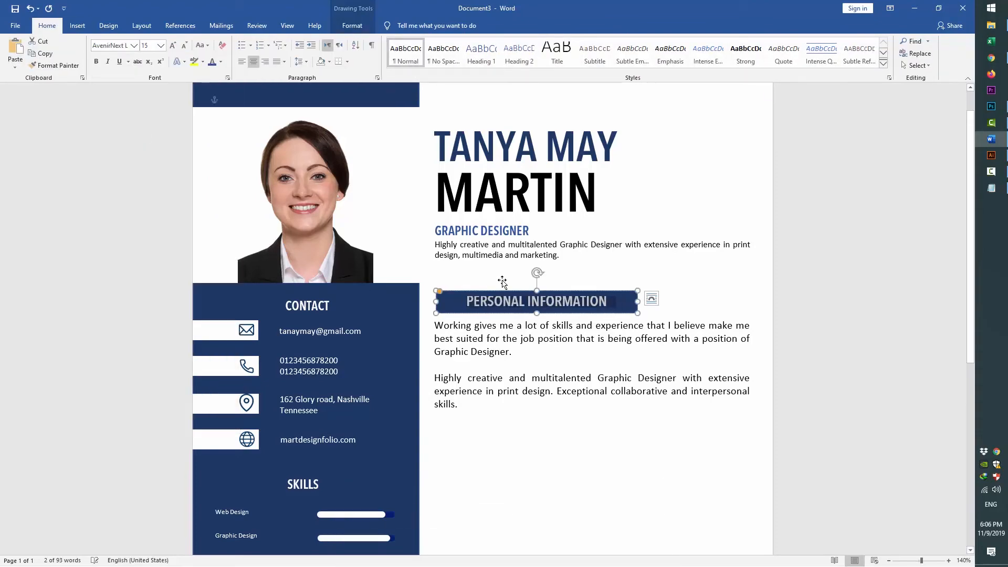
pyautogui.hotkey('ctrl', ']')
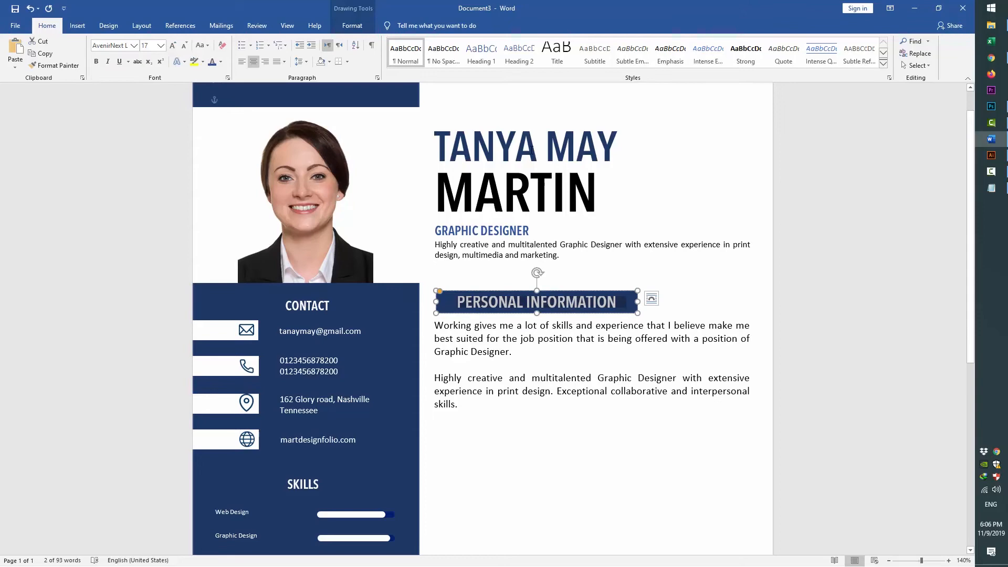
# Set the heading's line spacing to multiple 0.8
pyautogui.click(307, 63)
pyautogui.click(327, 150)
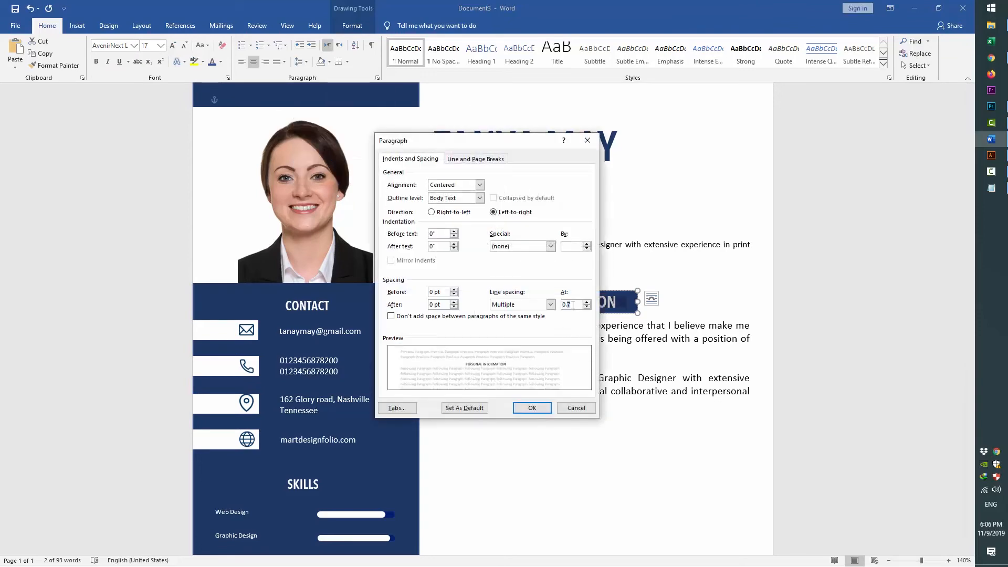
pyautogui.press('Return')
pyautogui.click(303, 62)
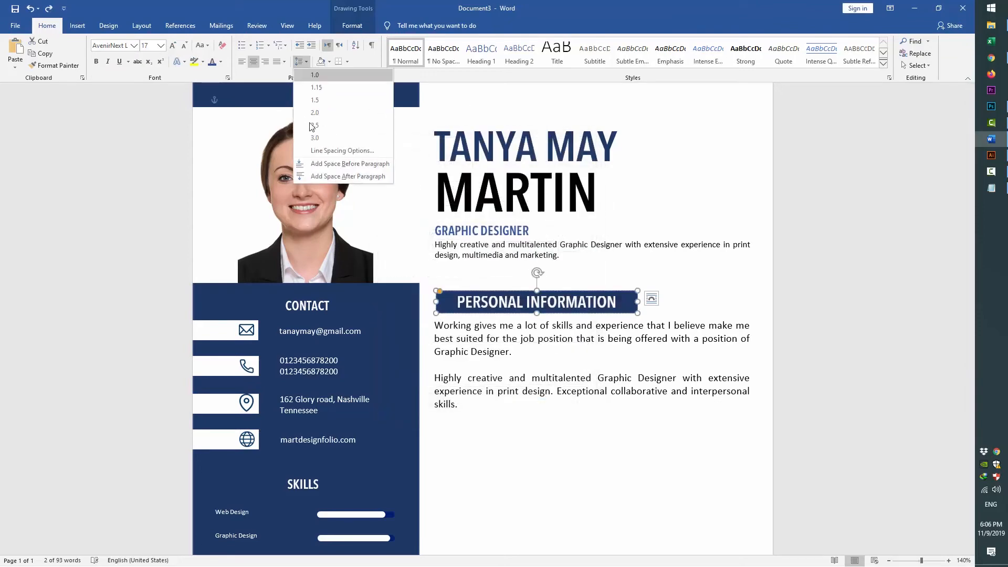
pyautogui.click(331, 151)
pyautogui.press('Return')
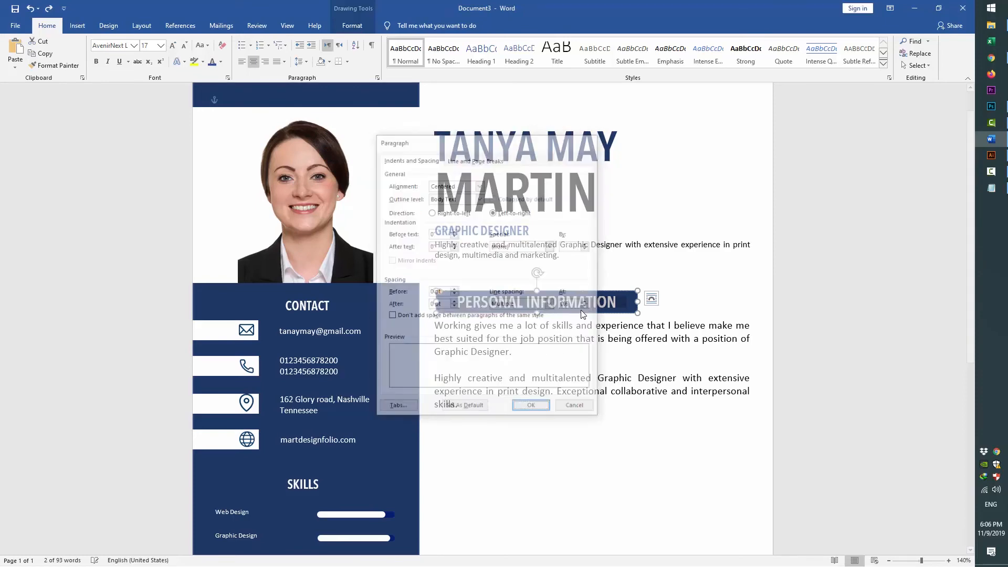
pyautogui.click(302, 62)
pyautogui.click(331, 151)
pyautogui.click(576, 302)
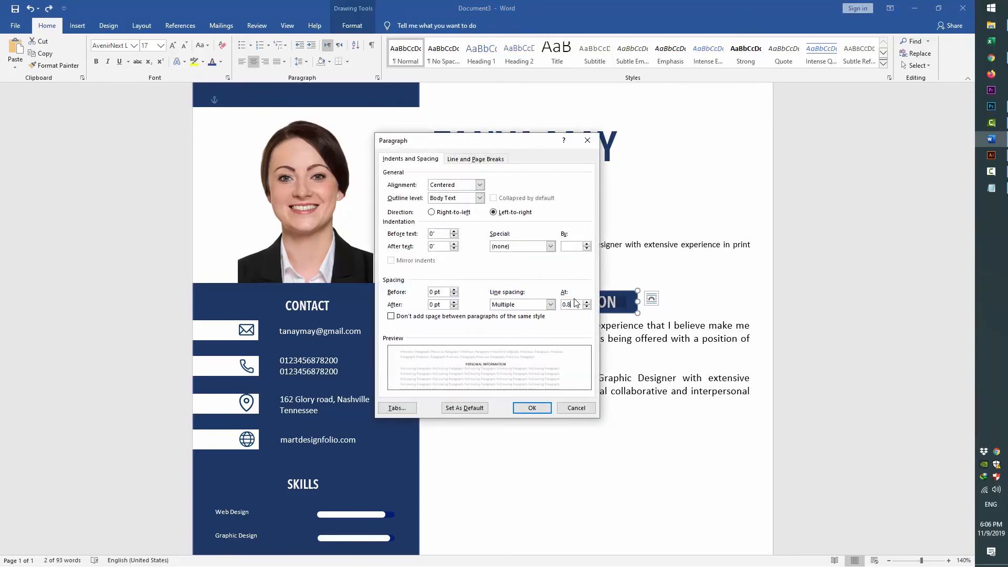
pyautogui.press('Return')
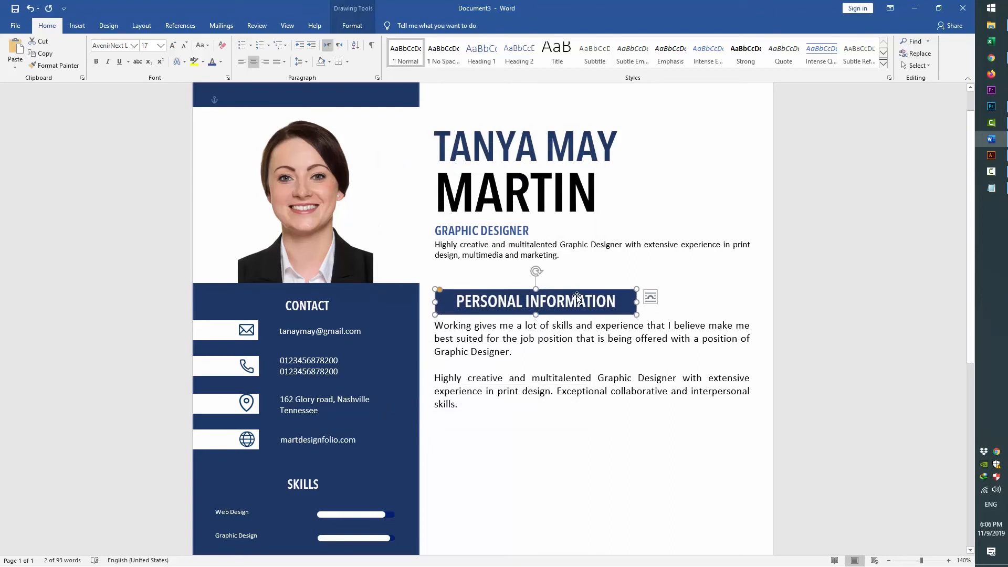
# Narrow the heading box to fit its text and nudge it up slightly
pyautogui.moveTo(636, 302); pyautogui.dragTo(628, 303)
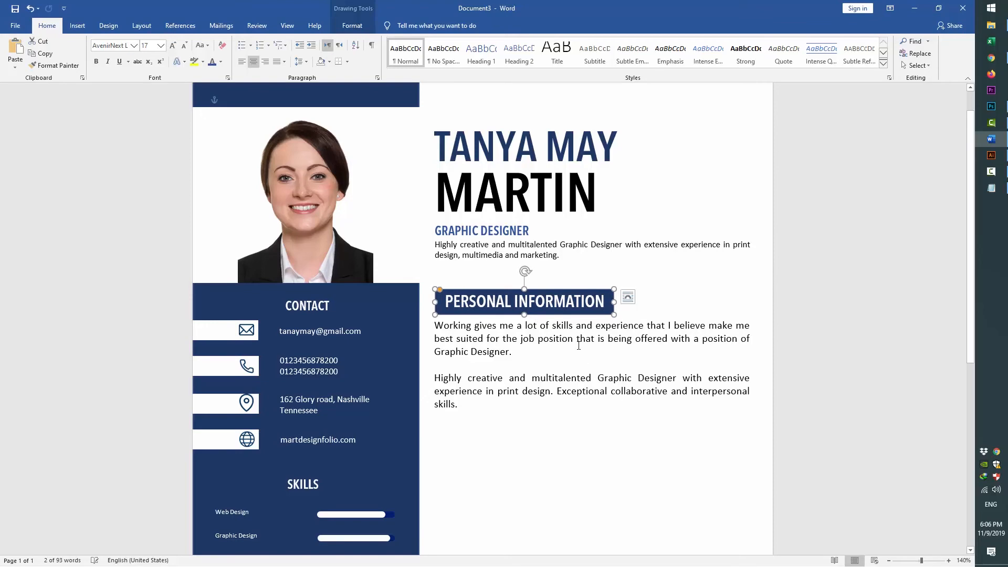
pyautogui.scroll(-3, 578, 343)
pyautogui.press('Up')
pyautogui.press('Up')
pyautogui.press('Up')
pyautogui.press('Up')
pyautogui.press('Up')
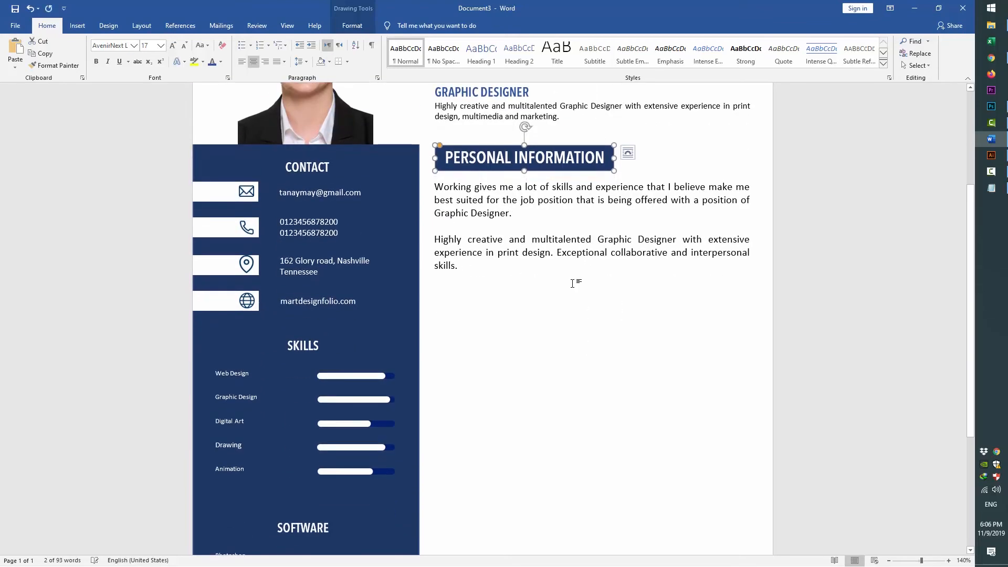
# Copy the heading bar and profile paragraph boxes further down the page
pyautogui.keyDown('shift'); pyautogui.click(531, 205); pyautogui.keyUp('shift')
pyautogui.keyDown('ctrl'); pyautogui.moveTo(493, 168); pyautogui.dragTo(492, 293); pyautogui.keyUp('ctrl')
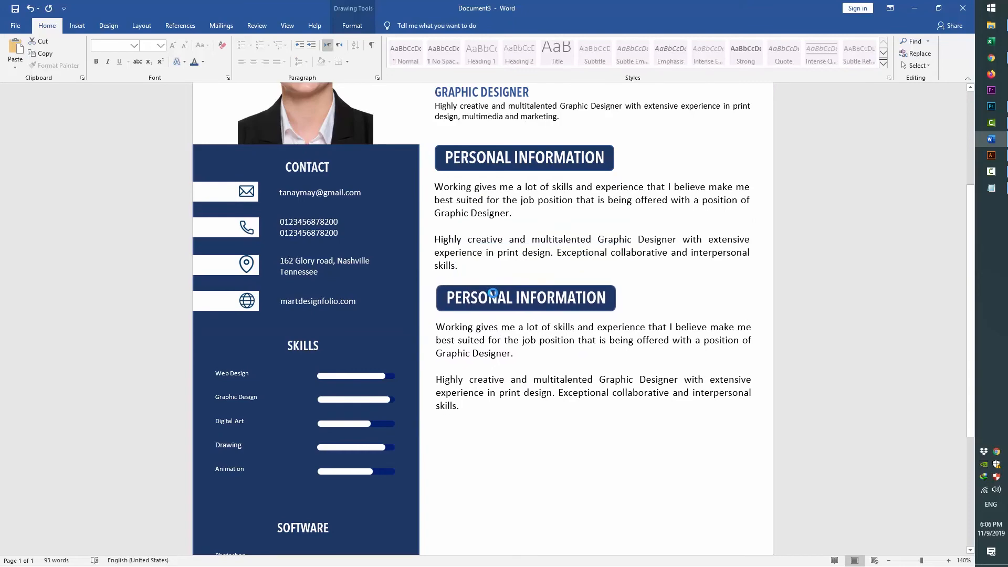
pyautogui.scroll(-3, 524, 266)
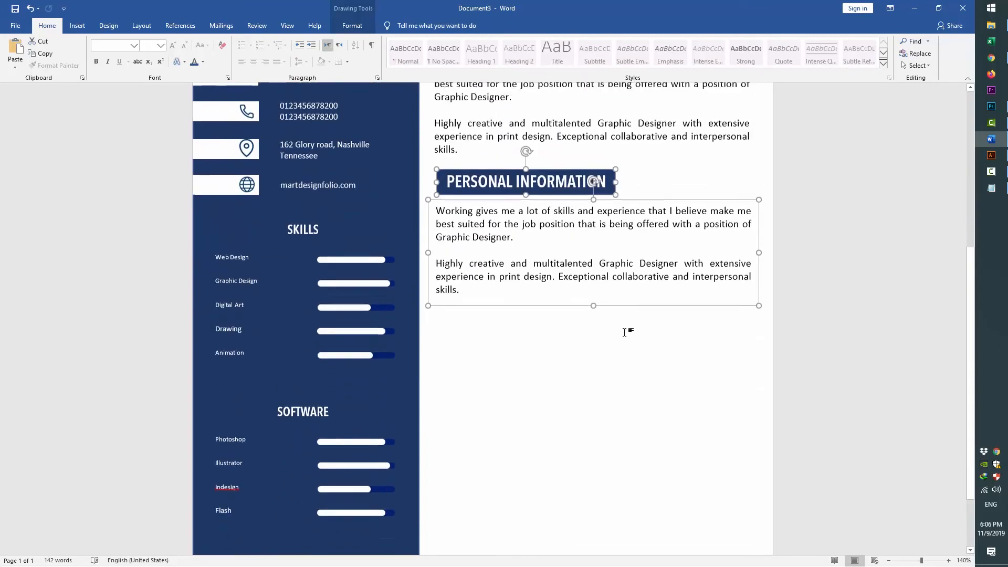
# Relabel the copied heading EDUCATION from the notes and narrow its navy box to fit
pyautogui.tripleClick(526, 196)
pyautogui.hotkey('alt', 'Tab')
pyautogui.moveTo(200, 367); pyautogui.dragTo(155, 366)
pyautogui.hotkey('ctrl', 'c')
pyautogui.hotkey('alt', 'Tab')
pyautogui.rightClick(478, 202)
pyautogui.click(503, 245)
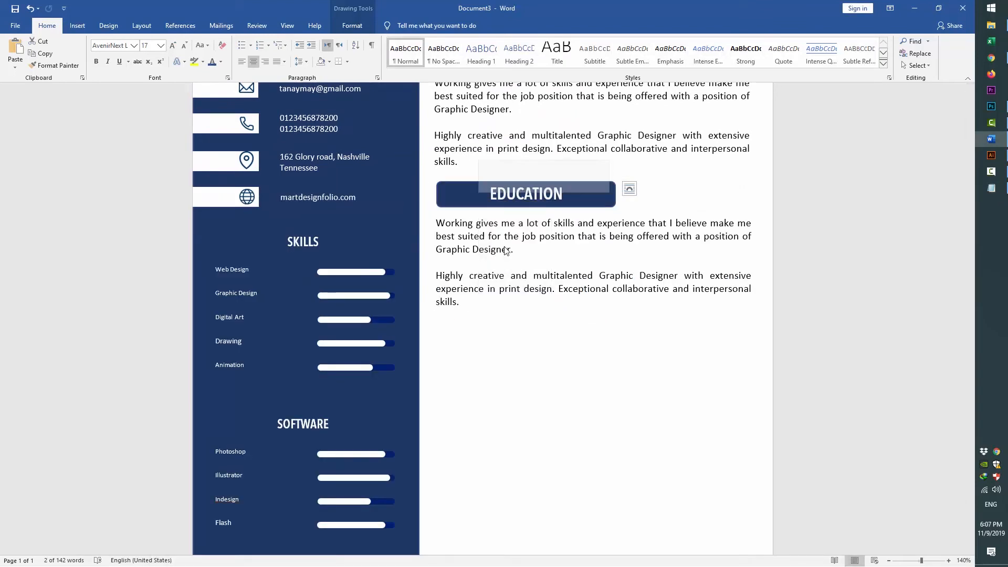
pyautogui.moveTo(612, 194); pyautogui.dragTo(536, 194)
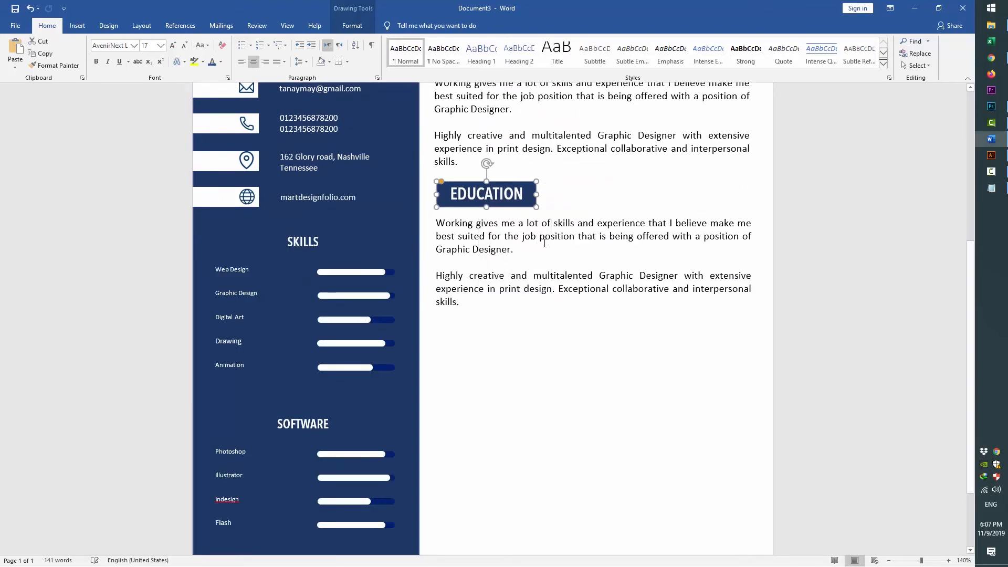
pyautogui.click(530, 236)
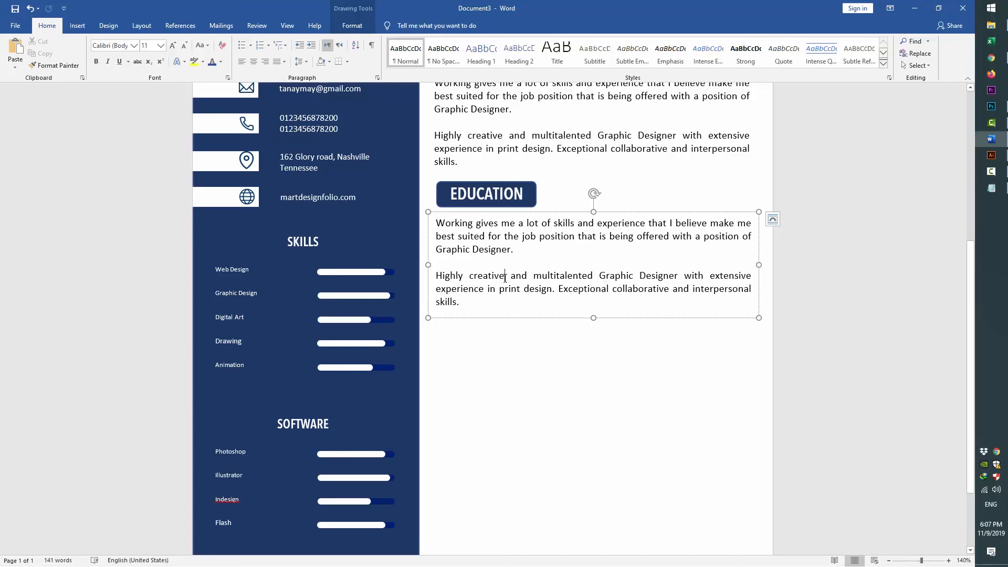
# Replace the duplicated paragraph text with the date range 2006-2008
pyautogui.hotkey('ctrl', 'a')
pyautogui.hotkey('alt', 'Tab')
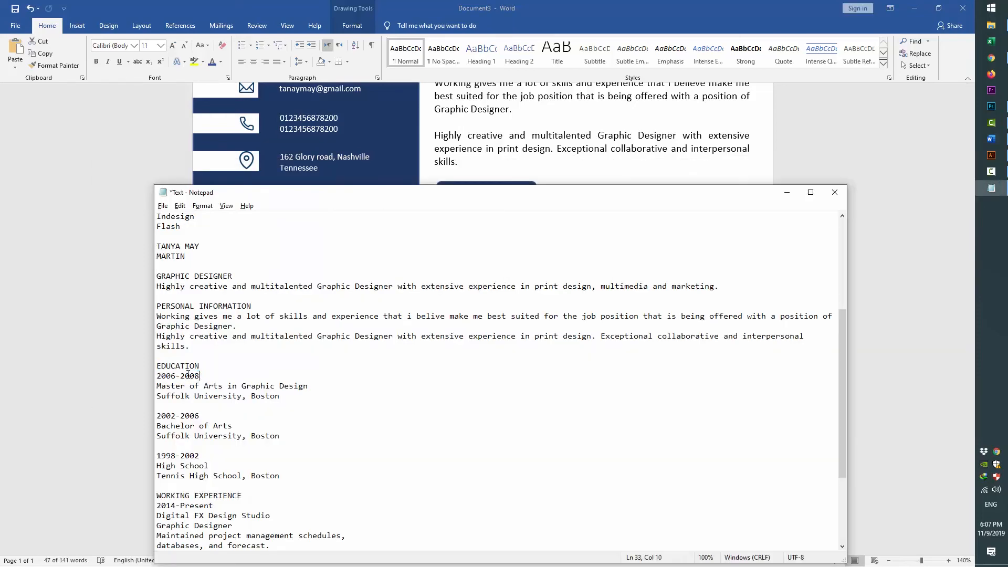
pyautogui.hotkey('ctrl', 'c')
pyautogui.hotkey('alt', 'Tab')
pyautogui.hotkey('ctrl', 'v')
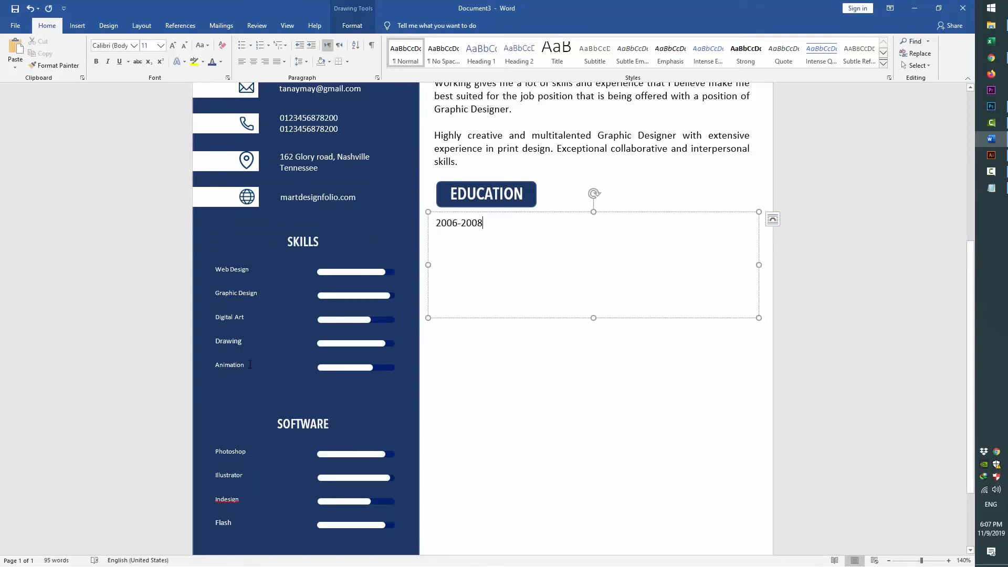
# Add 'Master of Arts in Graphic Design' after a tab gap following the dates
pyautogui.hotkey('alt', 'Tab')
pyautogui.moveTo(162, 387)
pyautogui.mouseDown()
pyautogui.moveTo(280, 387)
pyautogui.moveTo(156, 386)
pyautogui.mouseUp()
pyautogui.click(312, 387)
pyautogui.hotkey('ctrl', 'c')
pyautogui.hotkey('alt', 'Tab')
pyautogui.press('Tab')
pyautogui.hotkey('ctrl', 'v')
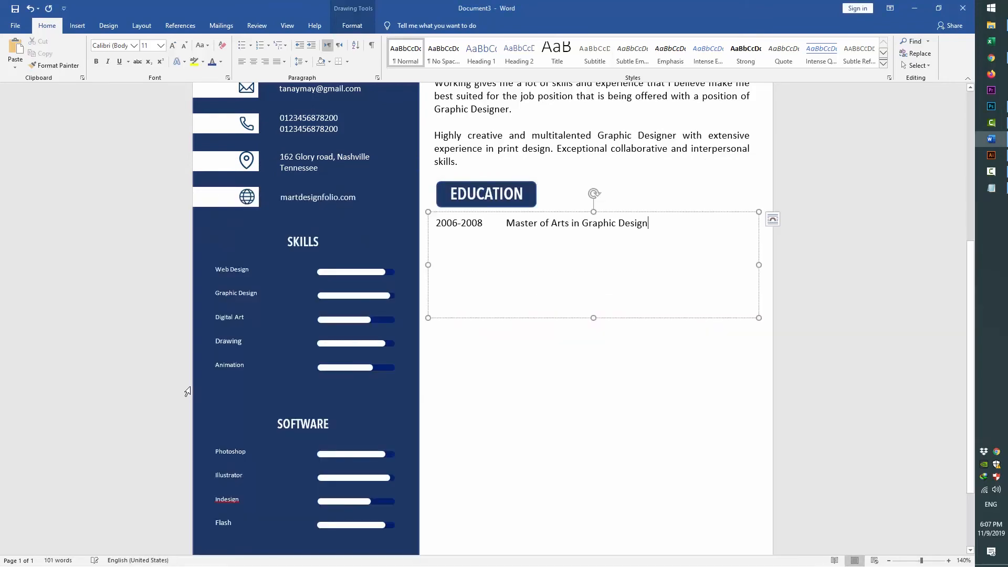
# Add an indented 'Suffolk University, Boston' line below the degree, shrunk to 10 pt
pyautogui.hotkey('alt', 'Tab')
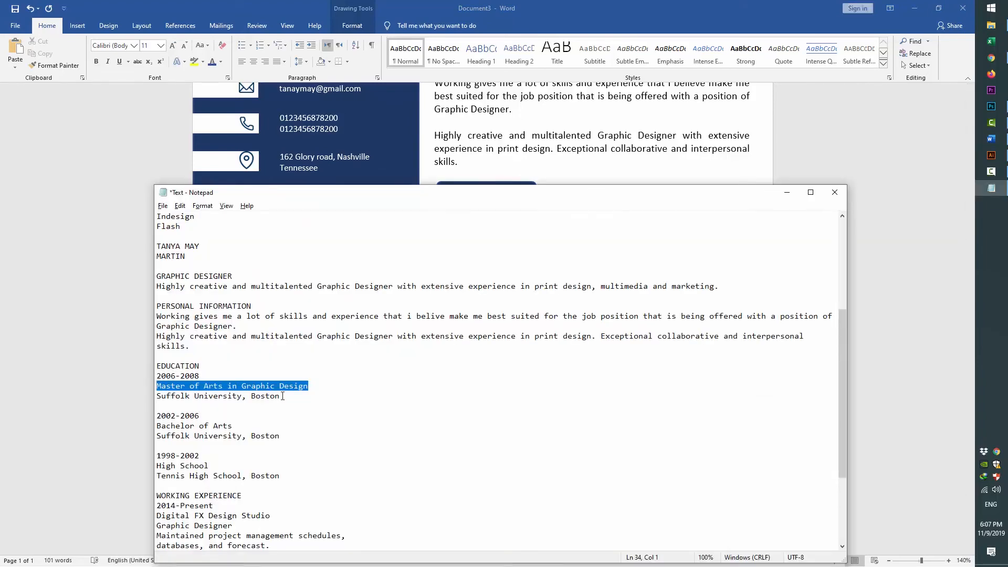
pyautogui.moveTo(282, 395); pyautogui.dragTo(126, 395)
pyautogui.hotkey('ctrl', 'c')
pyautogui.hotkey('alt', 'Tab')
pyautogui.press('Return')
pyautogui.press('Tab')
pyautogui.hotkey('ctrl', 'v')
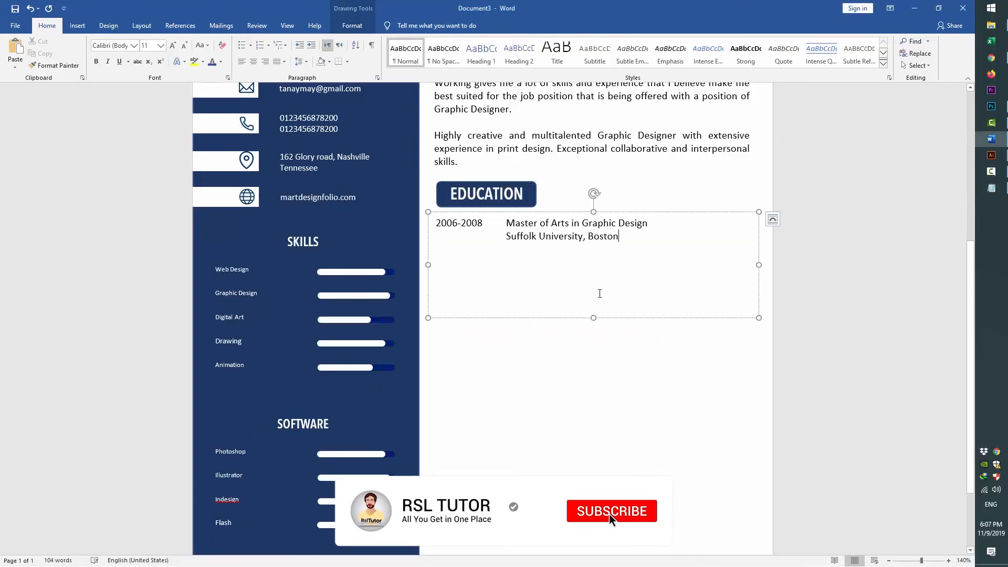
pyautogui.moveTo(620, 234); pyautogui.dragTo(517, 235)
pyautogui.hotkey('ctrl', '[')
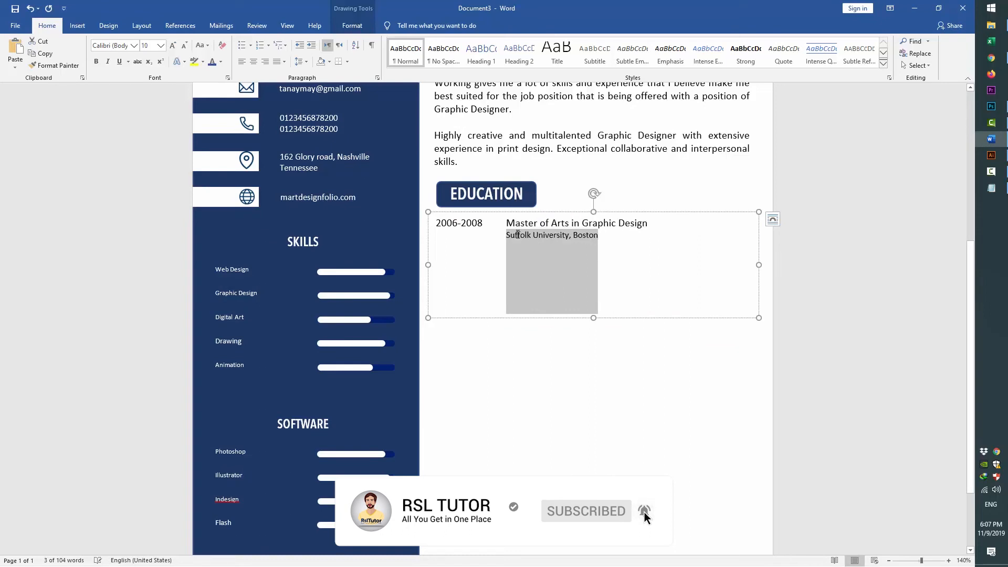
# Make the first education line bold and colour the education text dark blue
pyautogui.click(429, 223)
pyautogui.hotkey('ctrl', 'b')
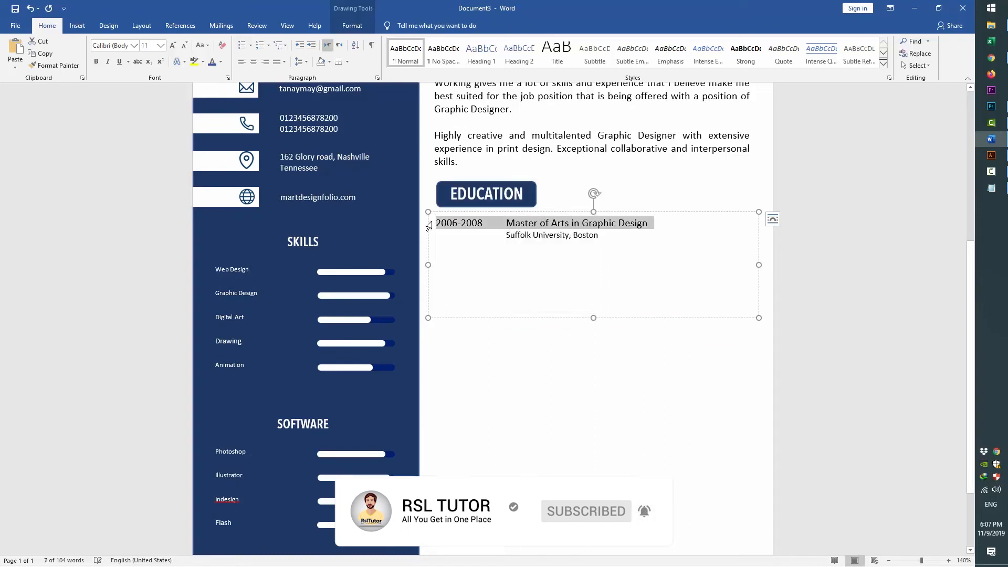
pyautogui.hotkey('ctrl', 'a')
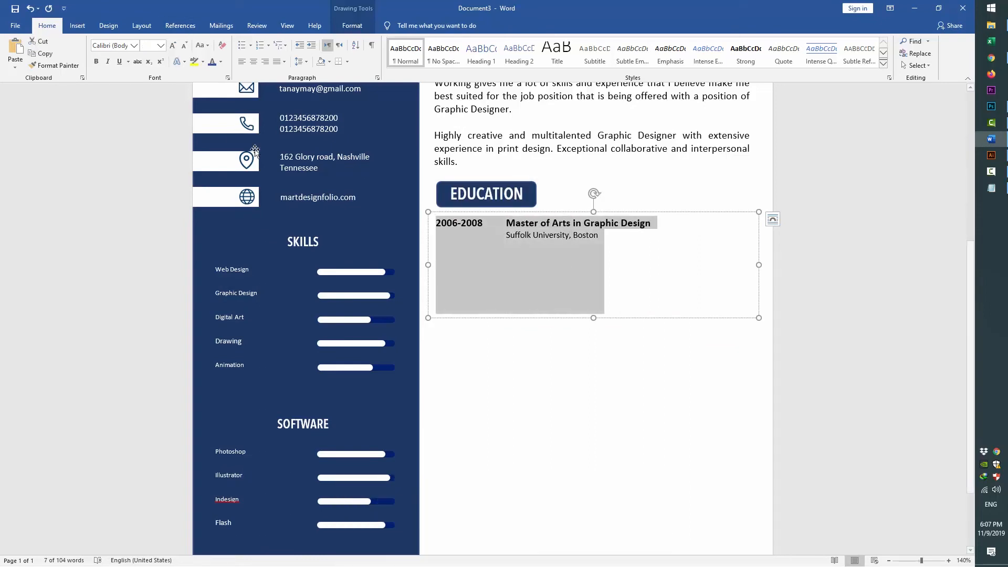
pyautogui.click(212, 62)
pyautogui.click(612, 151)
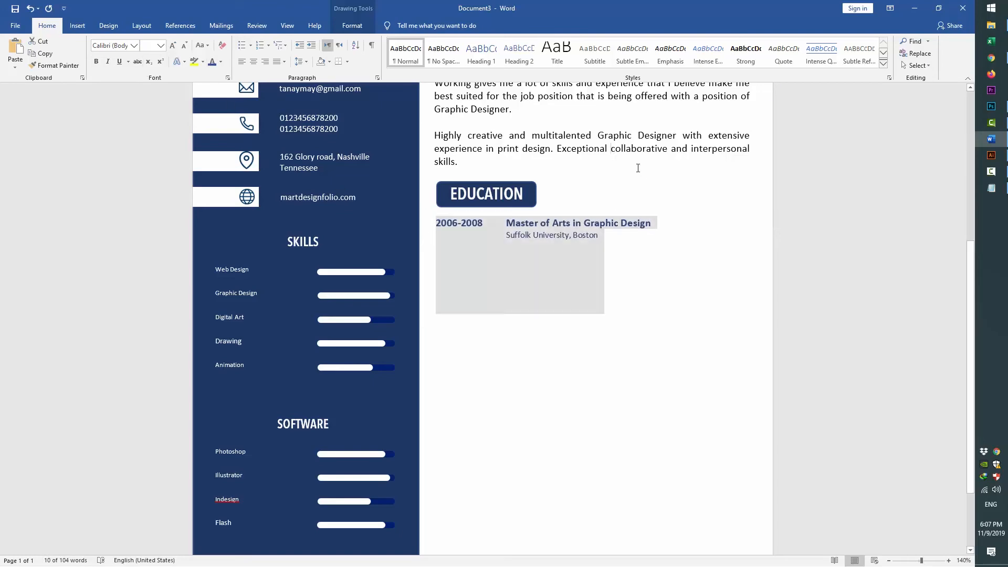
pyautogui.hotkey('ctrl', 'a')
# Colour the personal information text and the headline summary paragraph dark blue
pyautogui.click(212, 61)
pyautogui.scroll(5, 652, 281)
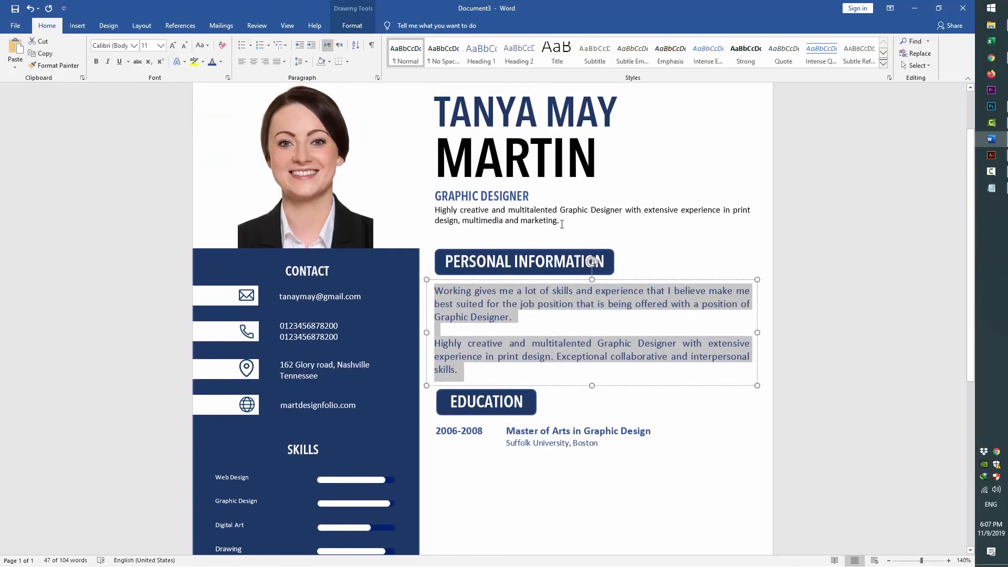
pyautogui.click(560, 223)
pyautogui.tripleClick(527, 212)
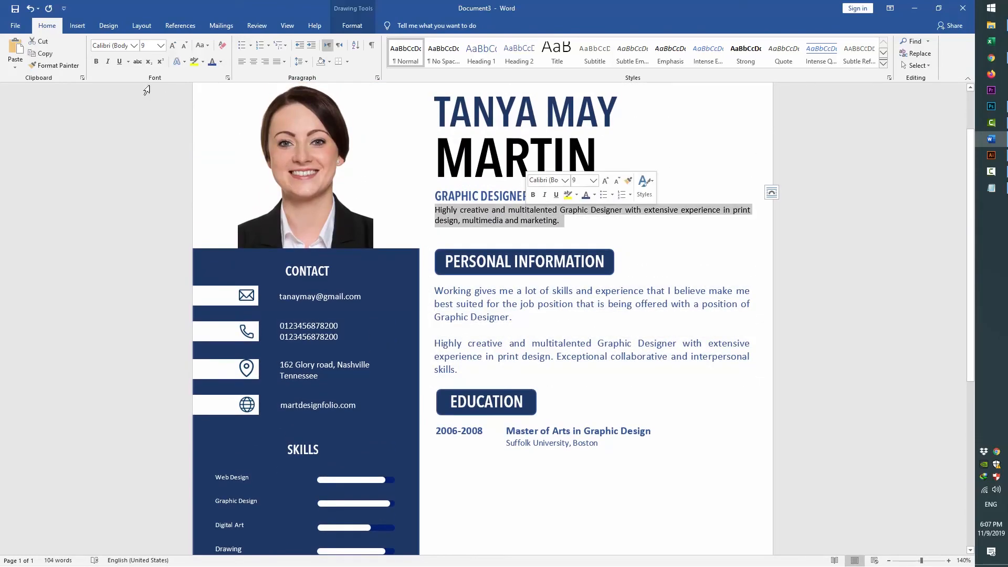
pyautogui.click(221, 62)
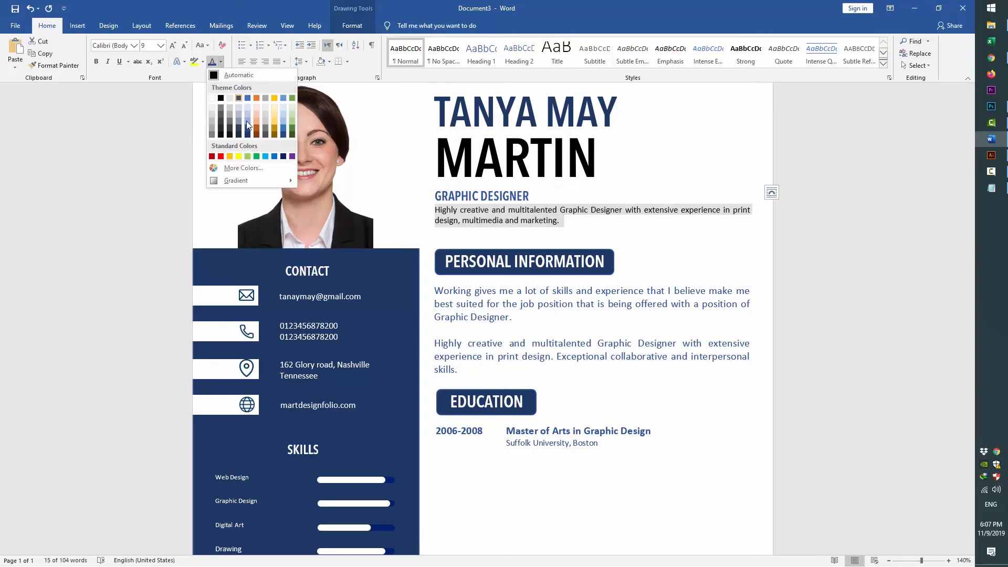
pyautogui.click(286, 158)
# Apply dark blue to all personal information text and all education text
pyautogui.click(475, 320)
pyautogui.hotkey('ctrl', 'a')
pyautogui.click(212, 62)
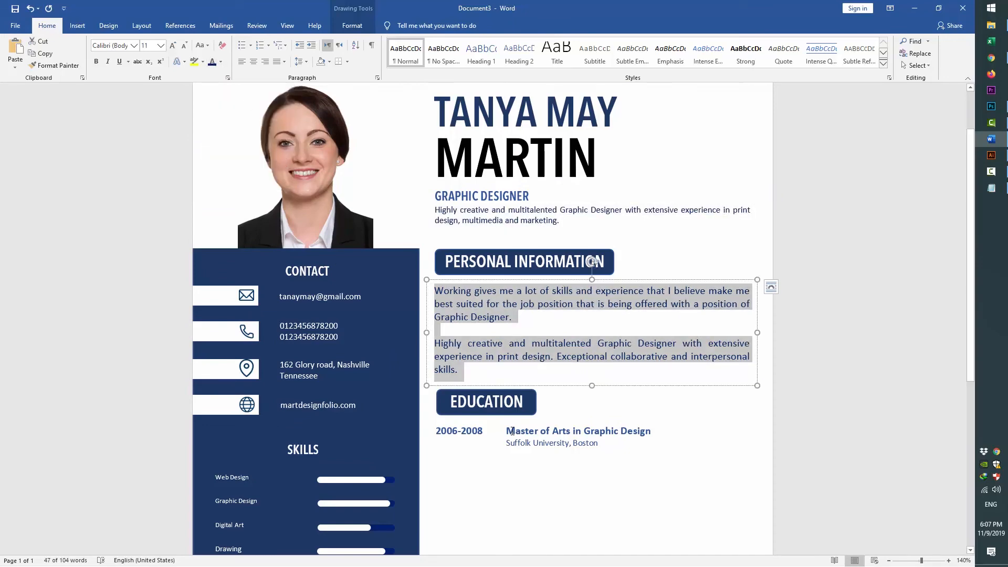
pyautogui.click(512, 430)
pyautogui.hotkey('ctrl', 'a')
pyautogui.click(212, 62)
pyautogui.scroll(-3, 652, 373)
pyautogui.click(658, 313)
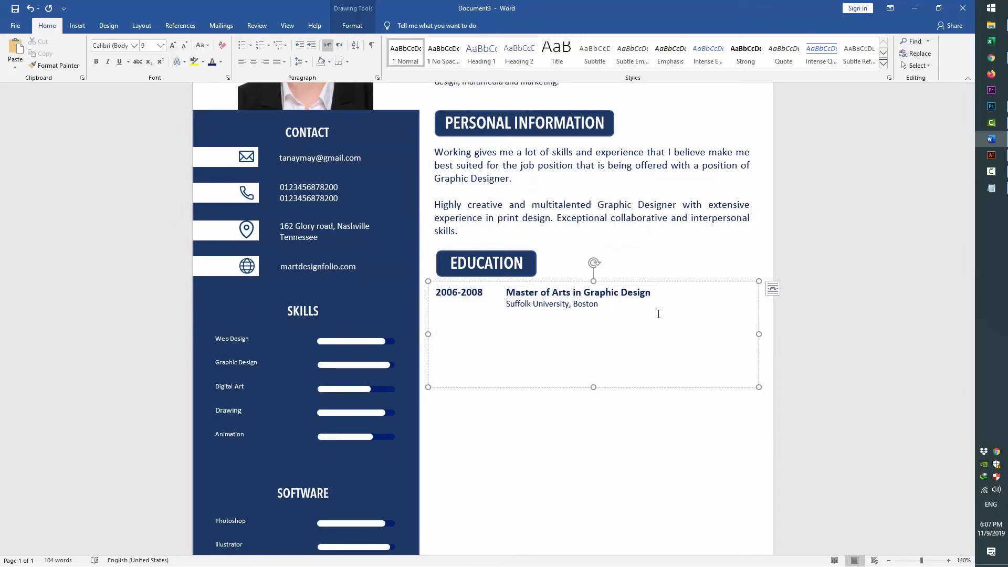
# Copy the two-line 2006-2008 Master of Arts education entry
pyautogui.hotkey('alt', 'Tab')
pyautogui.hotkey('alt', 'Tab')
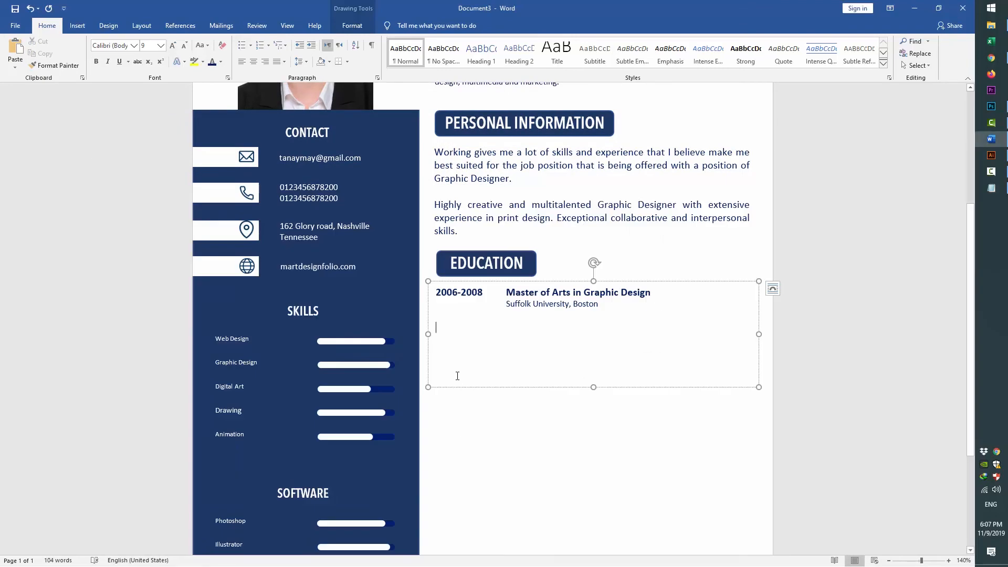
pyautogui.moveTo(438, 300); pyautogui.dragTo(467, 330)
pyautogui.hotkey('ctrl', 'c')
pyautogui.click(466, 329)
# Paste two more copies of the entry and change the second entry's years to 2002-2006
pyautogui.hotkey('ctrl', 'v')
pyautogui.press('Return')
pyautogui.hotkey('ctrl', 'v')
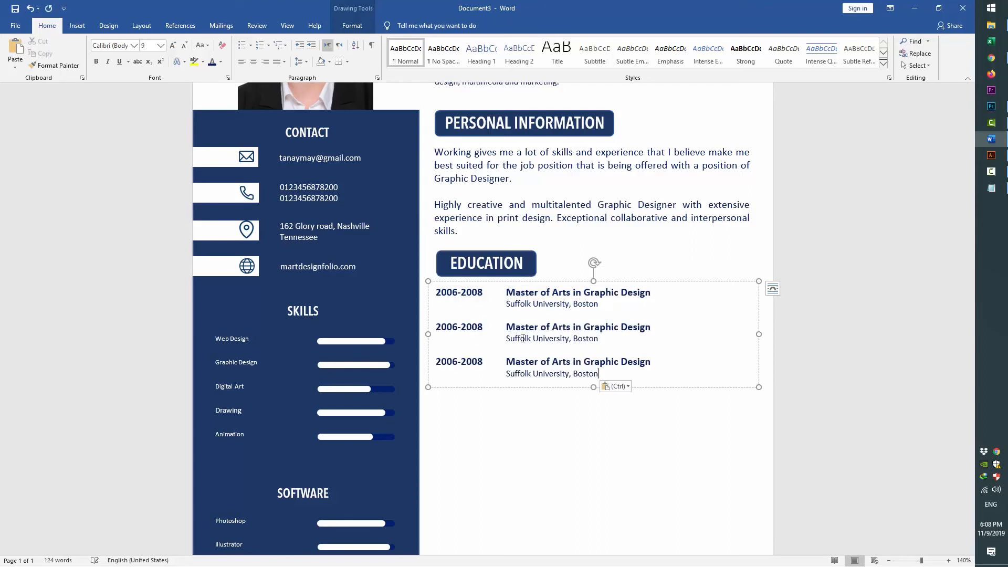
pyautogui.moveTo(436, 326); pyautogui.dragTo(482, 326)
pyautogui.hotkey('alt', 'Tab')
pyautogui.moveTo(200, 415); pyautogui.dragTo(127, 412)
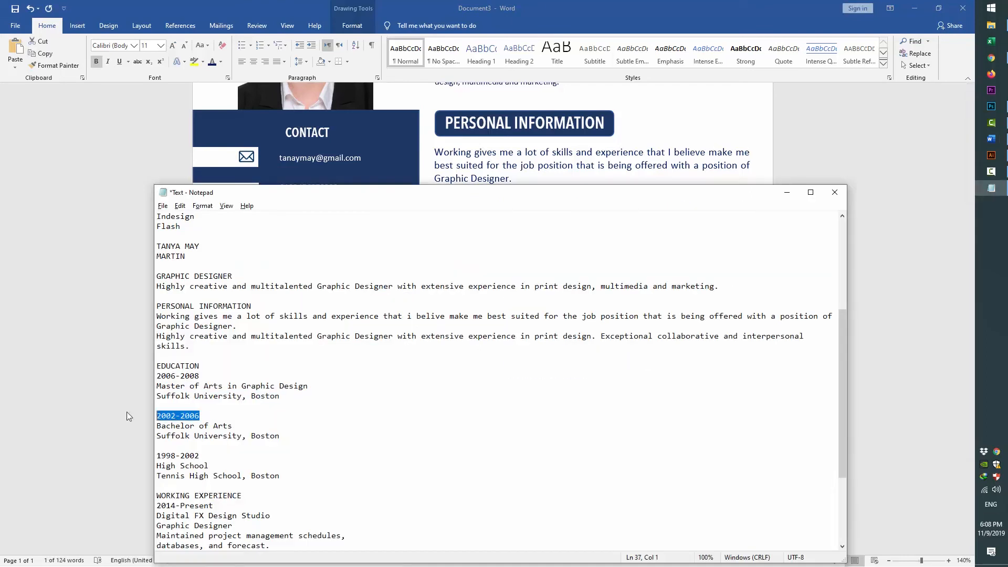
pyautogui.hotkey('ctrl', 'c')
pyautogui.hotkey('alt', 'Tab')
pyautogui.rightClick(456, 325)
pyautogui.click(478, 372)
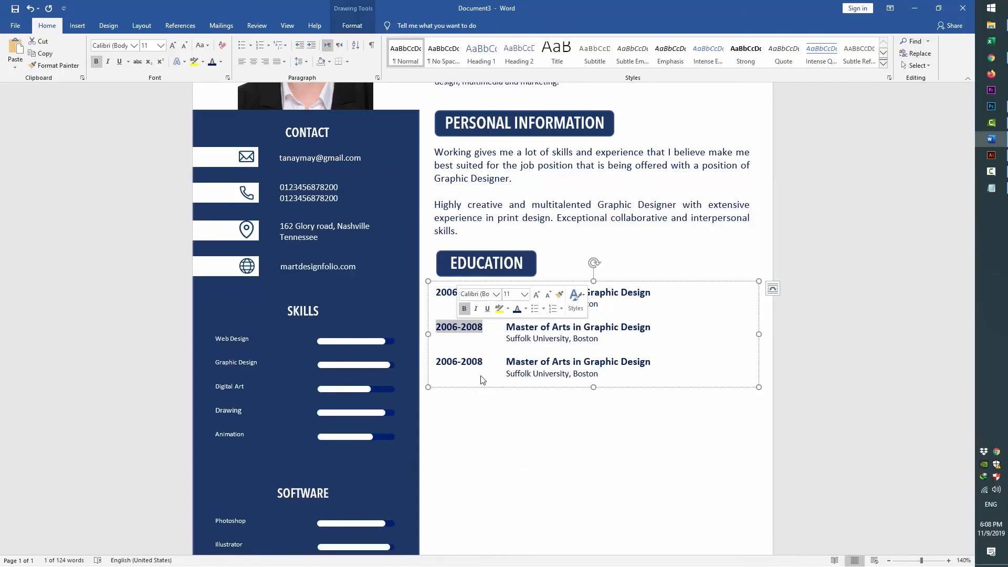
# Replace the second entry's degree title with Bachelor of Arts
pyautogui.hotkey('alt', 'Tab')
pyautogui.hotkey('alt', 'Tab')
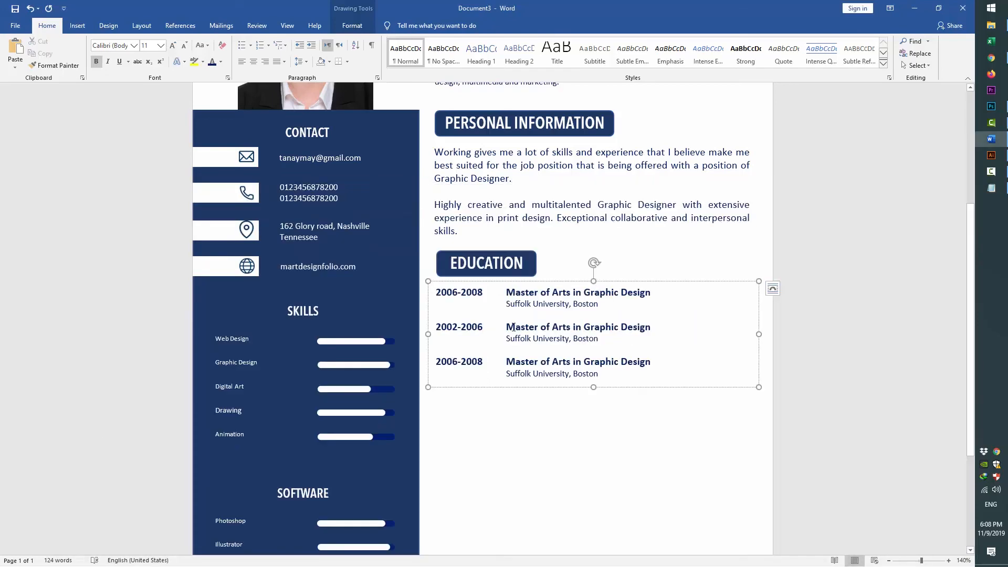
pyautogui.moveTo(513, 327); pyautogui.dragTo(628, 327)
pyautogui.rightClick(638, 334)
pyautogui.click(645, 377)
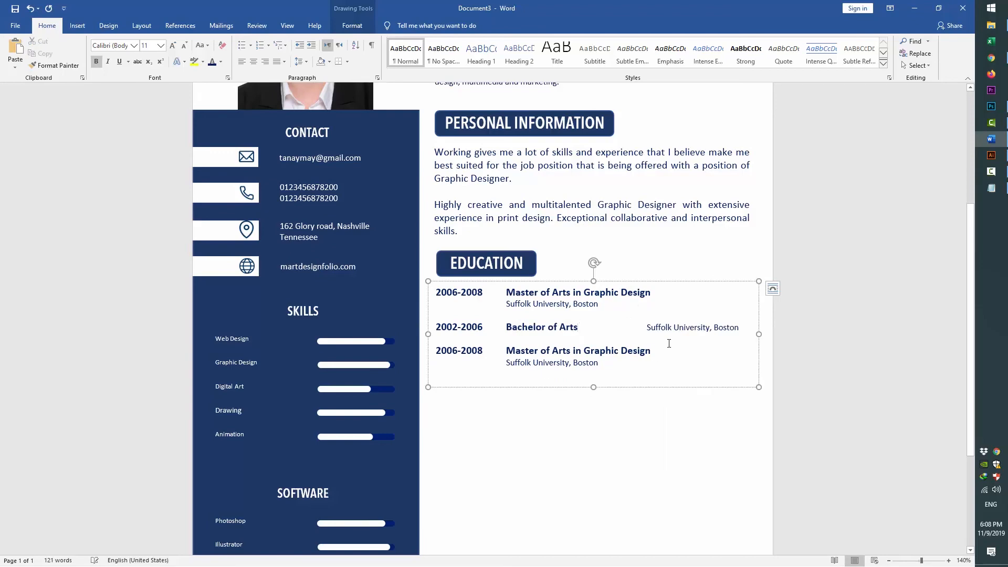
pyautogui.hotkey('ctrl', 'z')
pyautogui.rightClick(633, 334)
pyautogui.click(645, 375)
pyautogui.scroll(-2, 650, 327)
# Change the third entry's years to 1998-2002
pyautogui.hotkey('alt', 'Tab')
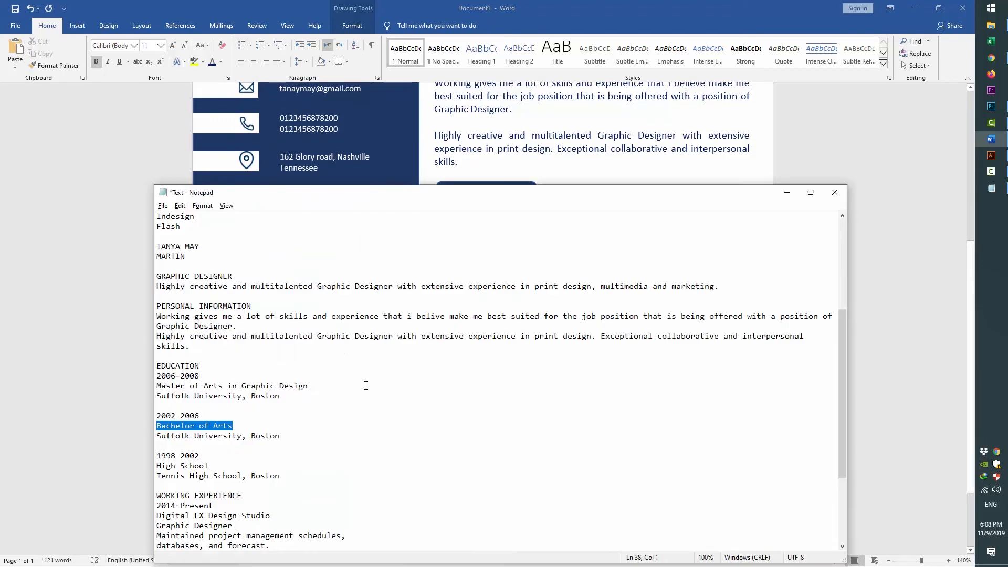
pyautogui.moveTo(279, 437); pyautogui.dragTo(137, 427)
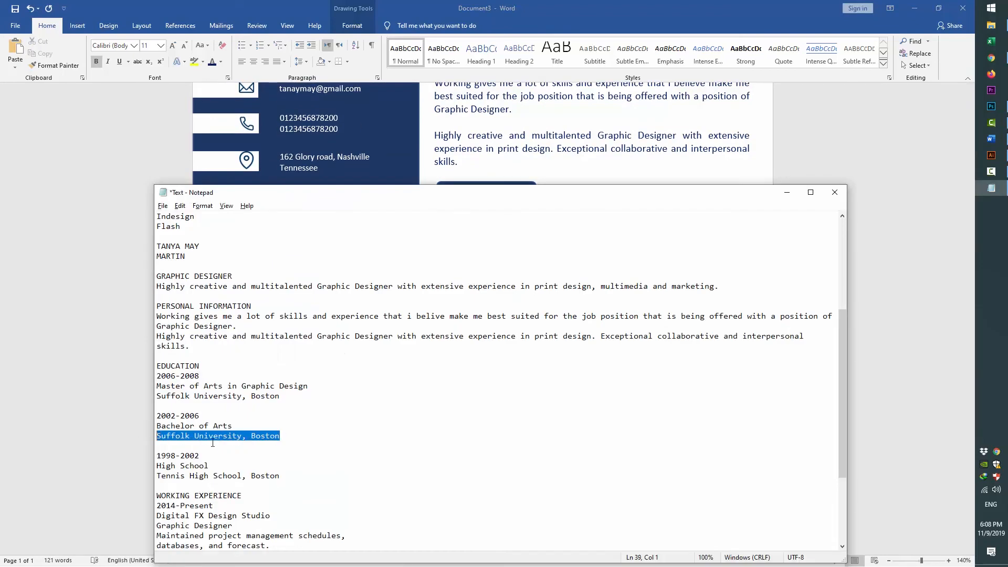
pyautogui.hotkey('alt', 'Tab')
pyautogui.hotkey('alt', 'Tab')
pyautogui.moveTo(206, 455); pyautogui.dragTo(156, 456)
pyautogui.hotkey('alt', 'Tab')
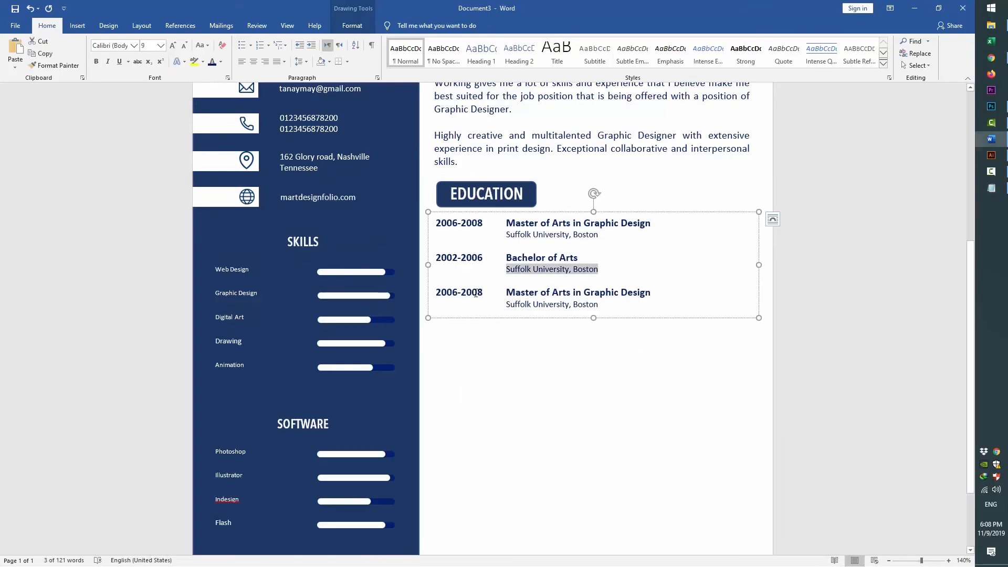
pyautogui.moveTo(483, 293); pyautogui.dragTo(435, 293)
pyautogui.rightClick(460, 295)
pyautogui.click(470, 340)
# Replace the third entry's degree title with High School
pyautogui.hotkey('alt', 'Tab')
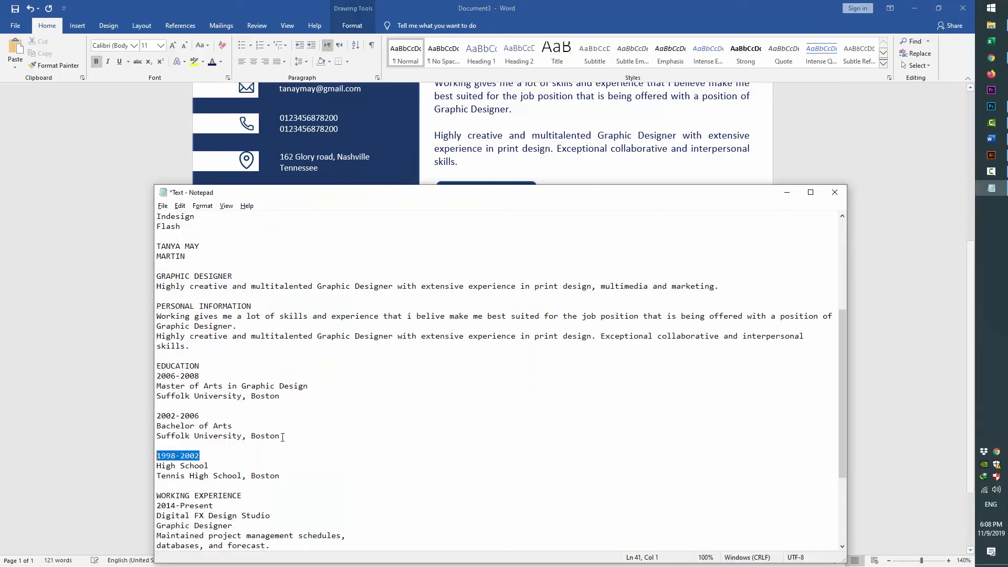
pyautogui.moveTo(209, 465); pyautogui.dragTo(121, 464)
pyautogui.hotkey('alt', 'Tab')
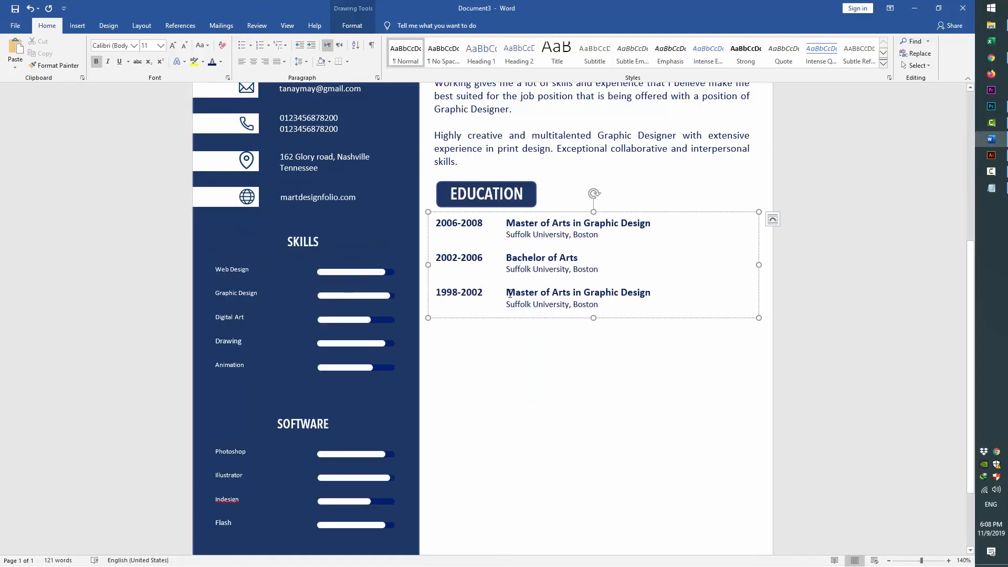
pyautogui.moveTo(507, 293); pyautogui.dragTo(651, 292)
pyautogui.rightClick(642, 290)
pyautogui.click(653, 336)
# Change the third entry's school to Tennis High School, Boston
pyautogui.hotkey('alt', 'Tab')
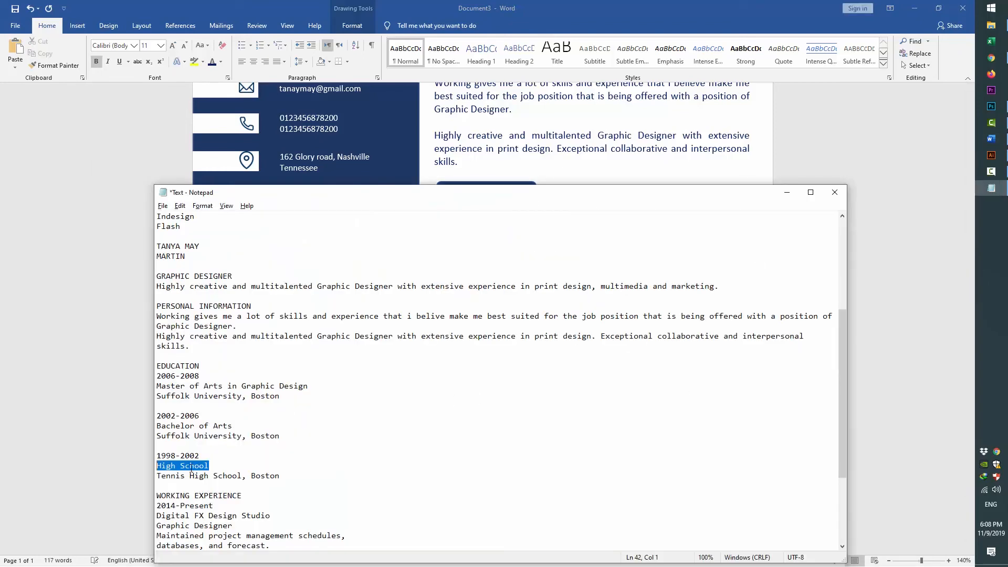
pyautogui.moveTo(280, 475); pyautogui.dragTo(124, 476)
pyautogui.hotkey('ctrl', 'c')
pyautogui.hotkey('alt', 'Tab')
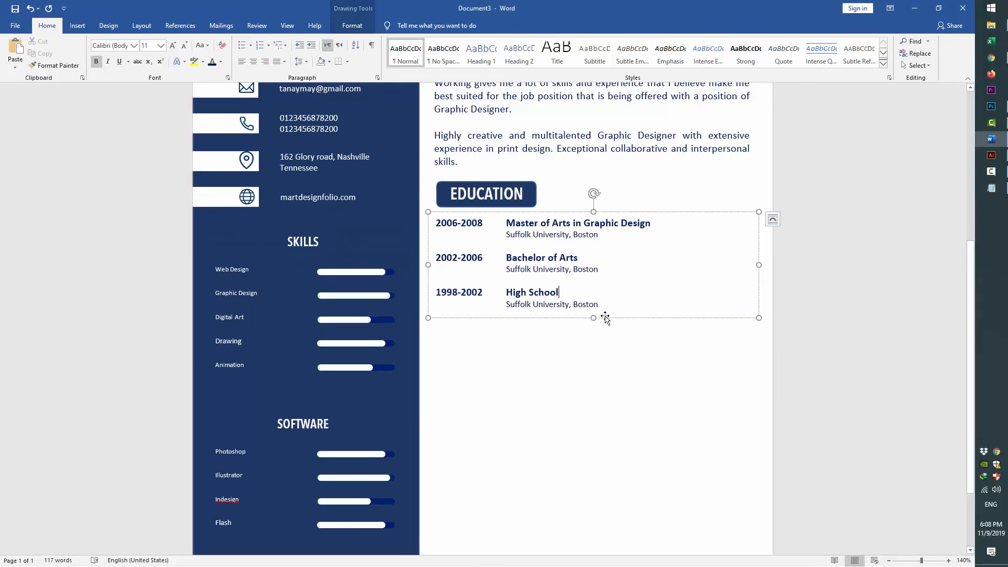
pyautogui.moveTo(598, 304); pyautogui.dragTo(508, 304)
pyautogui.rightClick(512, 302)
pyautogui.click(522, 347)
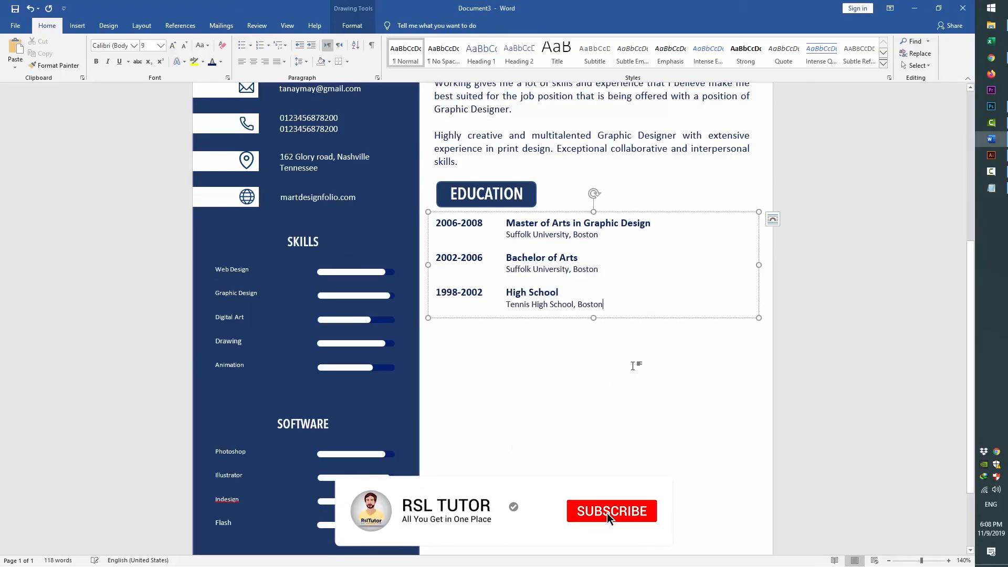
pyautogui.click(500, 182)
pyautogui.keyDown('shift'); pyautogui.click(520, 212); pyautogui.keyUp('shift')
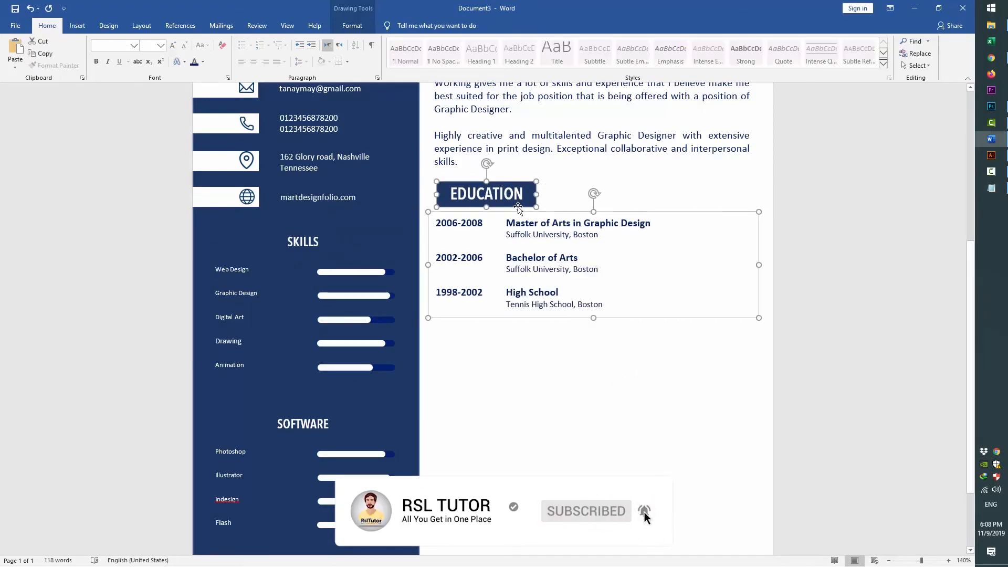
# Duplicate the Education heading and entries lower on the page and retitle the copy WORKING EXPERIENCE
pyautogui.moveTo(520, 212); pyautogui.dragTo(521, 350)
pyautogui.doubleClick(517, 346)
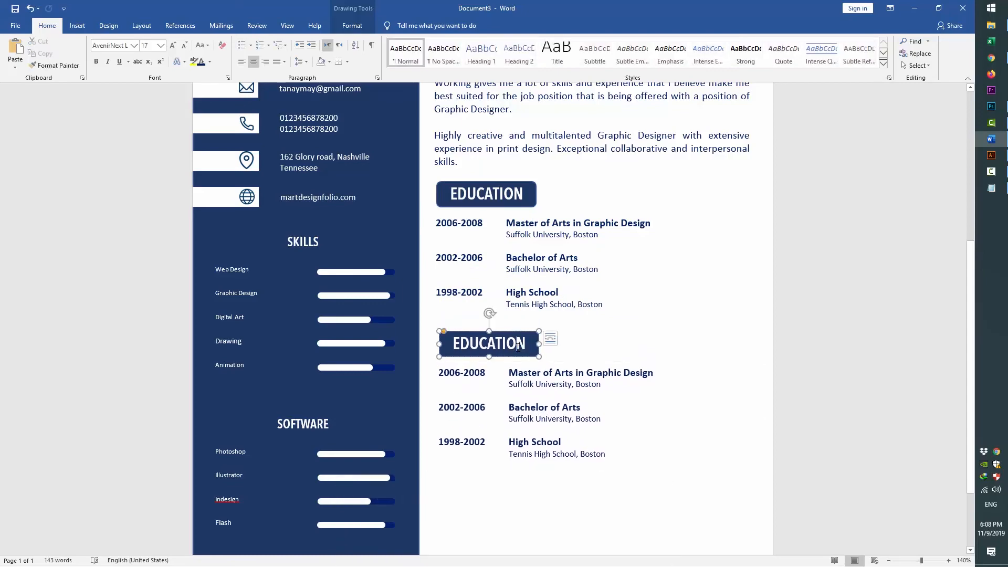
pyautogui.hotkey('alt', 'Tab')
pyautogui.scroll(-4, 184, 391)
pyautogui.click(241, 376)
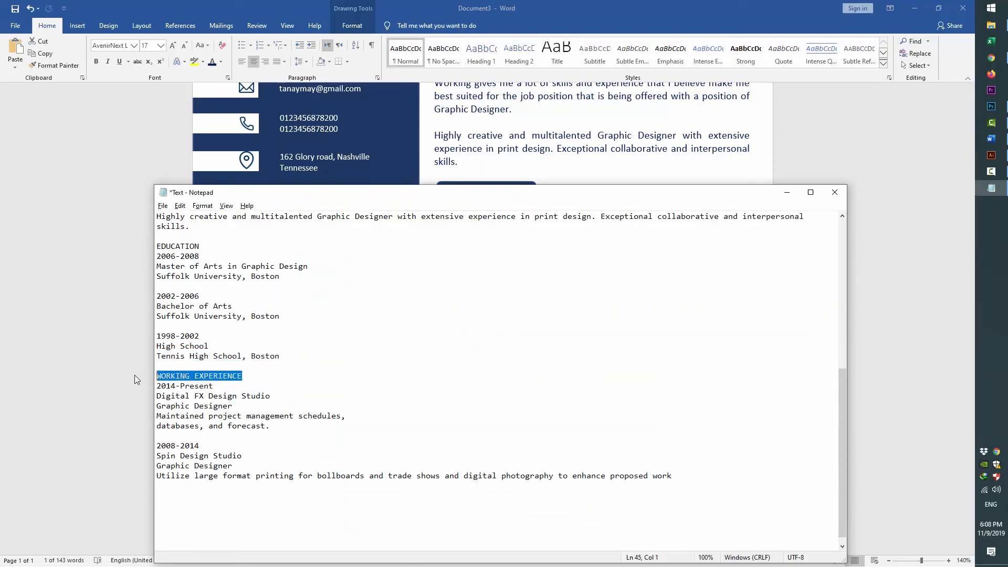
pyautogui.click(135, 375)
pyautogui.rightClick(489, 346)
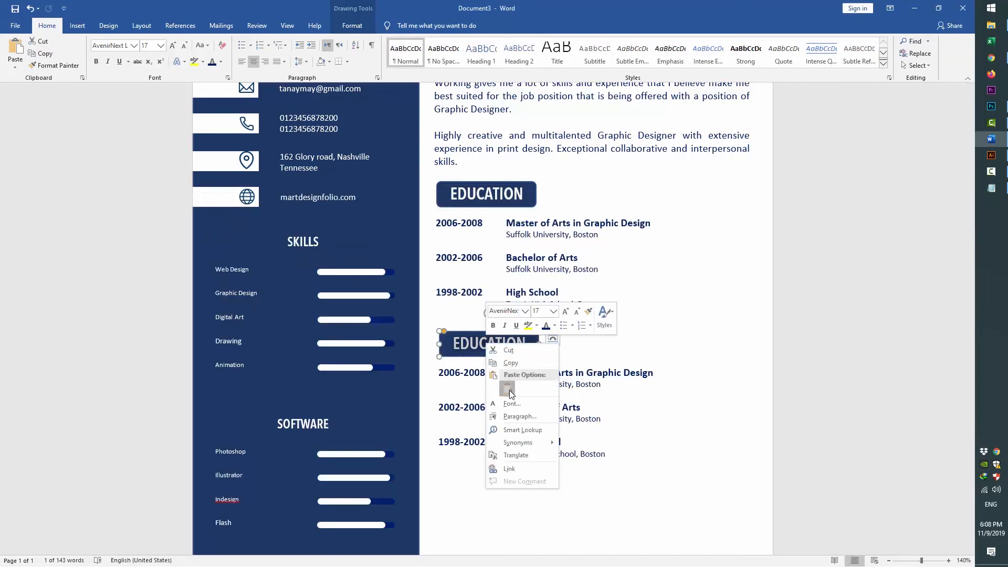
pyautogui.click(509, 390)
pyautogui.moveTo(613, 347); pyautogui.dragTo(614, 347)
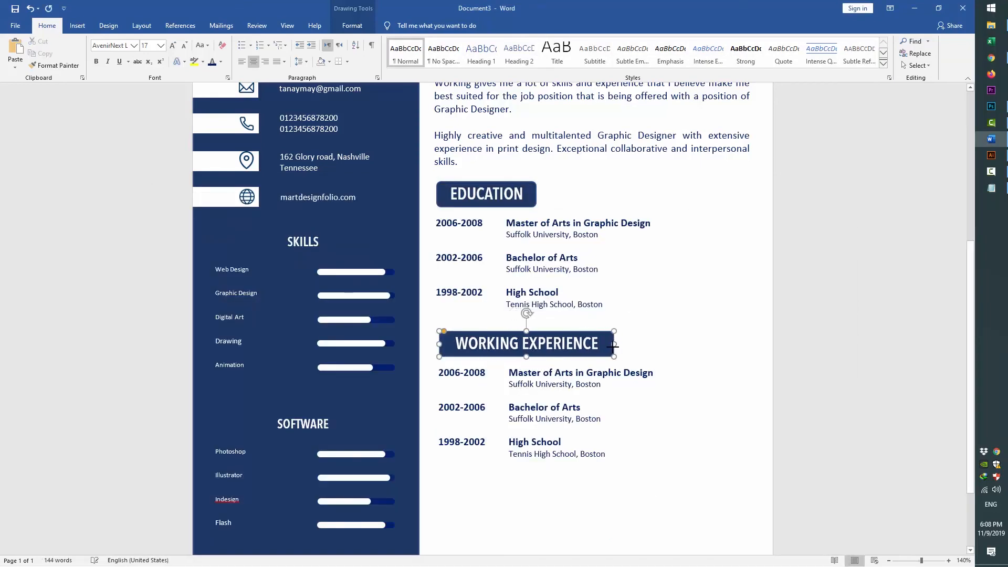
# Change the first entry's date from 2006-2008 to 2014-Present
pyautogui.click(535, 384)
pyautogui.scroll(-1, 549, 391)
pyautogui.scroll(-2, 548, 392)
pyautogui.hotkey('alt', 'Tab')
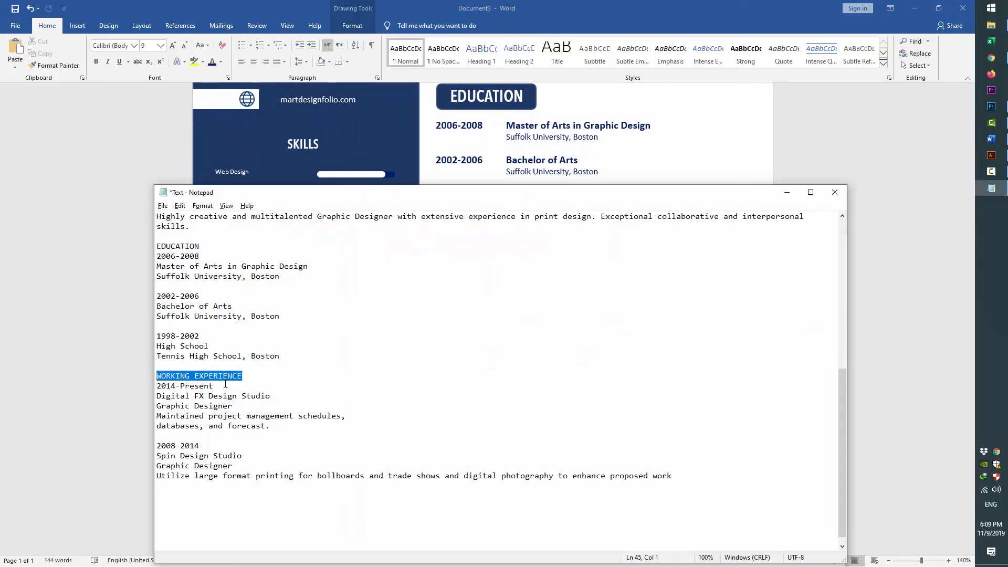
pyautogui.moveTo(224, 385); pyautogui.dragTo(156, 386)
pyautogui.hotkey('alt', 'Tab')
pyautogui.moveTo(484, 275); pyautogui.dragTo(438, 274)
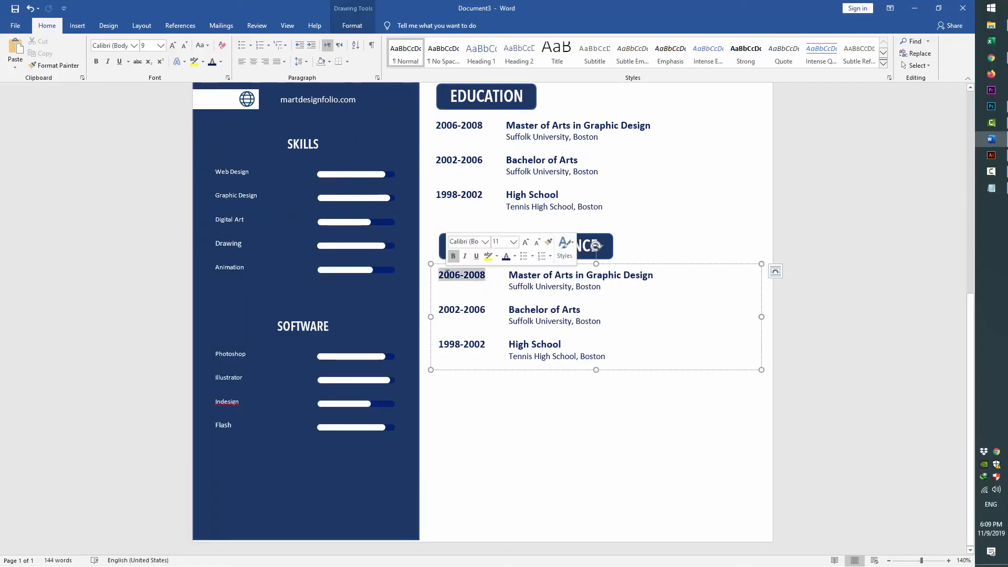
pyautogui.rightClick(449, 272)
pyautogui.click(469, 316)
# Replace the first entry's degree title with Digital FX Design Studio
pyautogui.hotkey('alt', 'Tab')
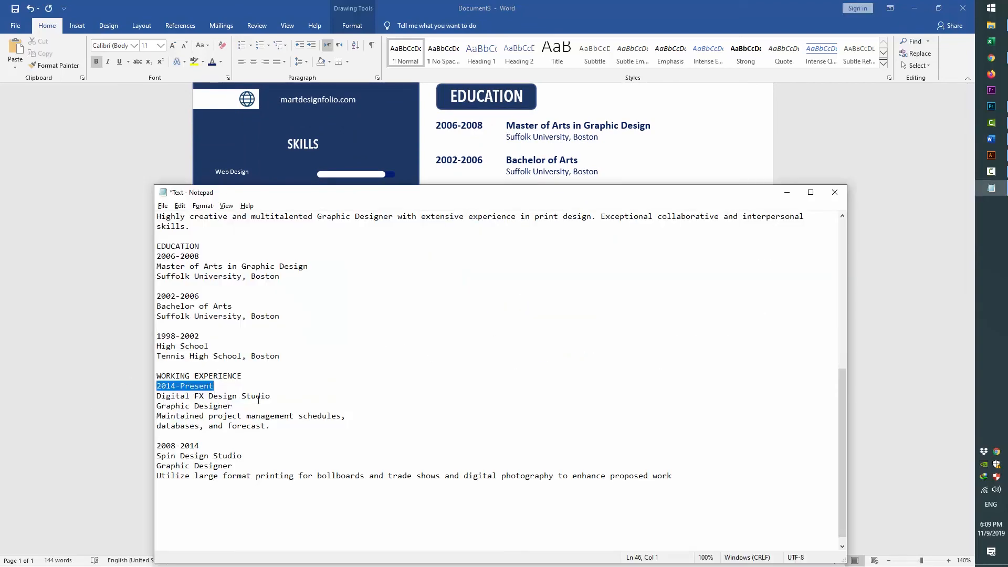
pyautogui.moveTo(271, 396); pyautogui.dragTo(113, 394)
pyautogui.hotkey('ctrl', 'c')
pyautogui.hotkey('alt', 'Tab')
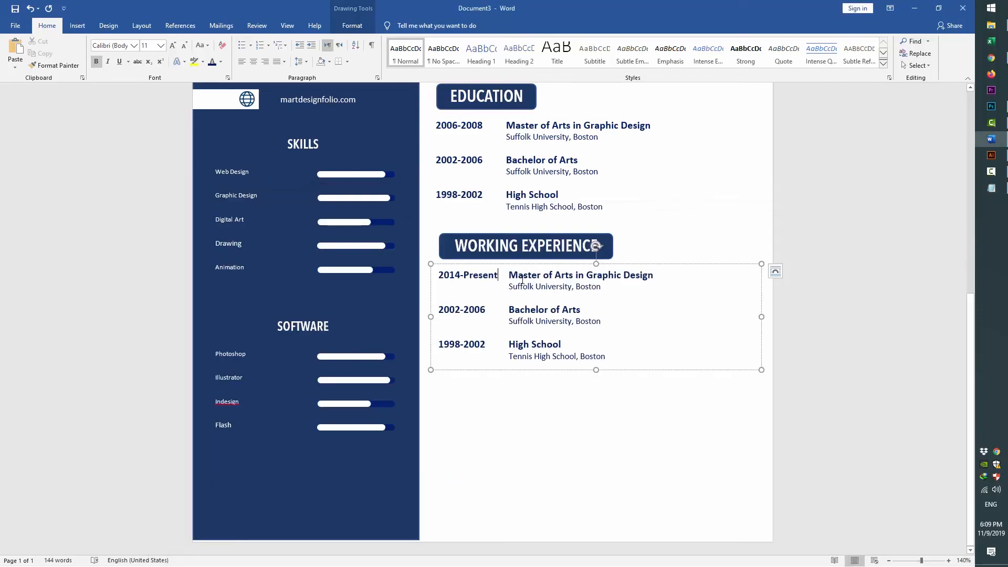
pyautogui.moveTo(509, 275); pyautogui.dragTo(647, 279)
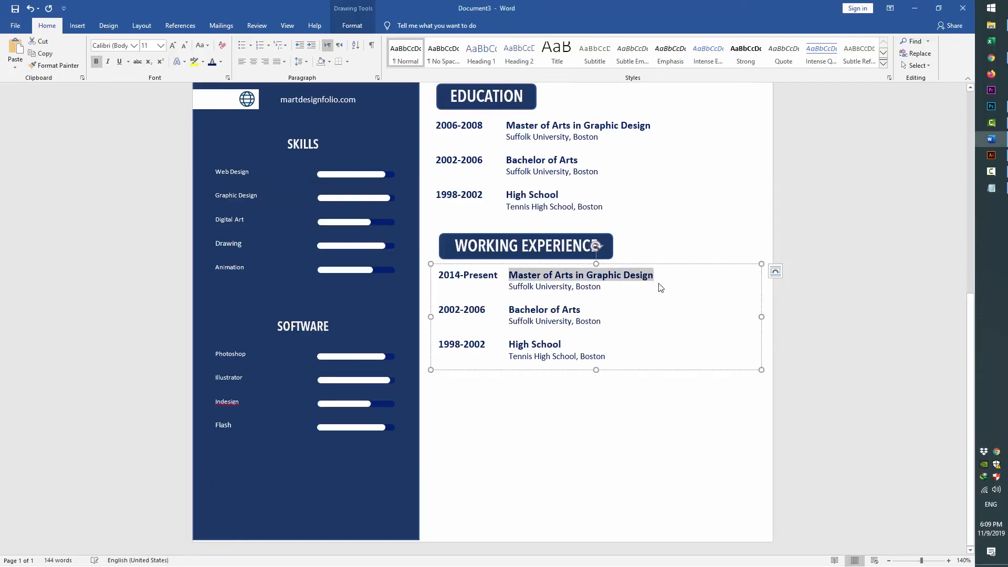
pyautogui.hotkey('ctrl', 'v')
# Replace the Suffolk University, Boston line with the Graphic Designer job title and duties
pyautogui.hotkey('alt', 'Tab')
pyautogui.moveTo(270, 426); pyautogui.dragTo(156, 405)
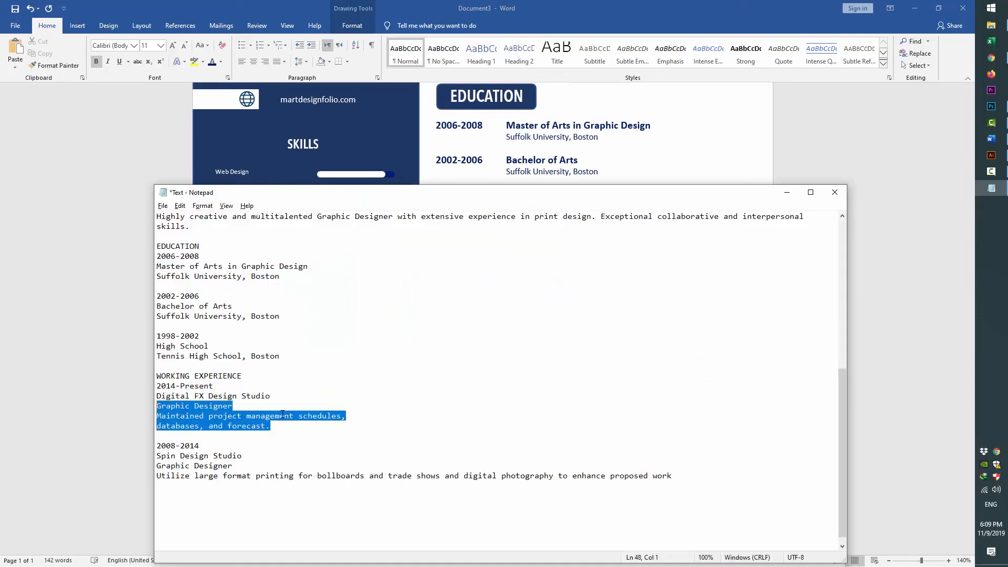
pyautogui.hotkey('ctrl', 'c')
pyautogui.hotkey('alt', 'Tab')
pyautogui.moveTo(510, 287); pyautogui.dragTo(603, 290)
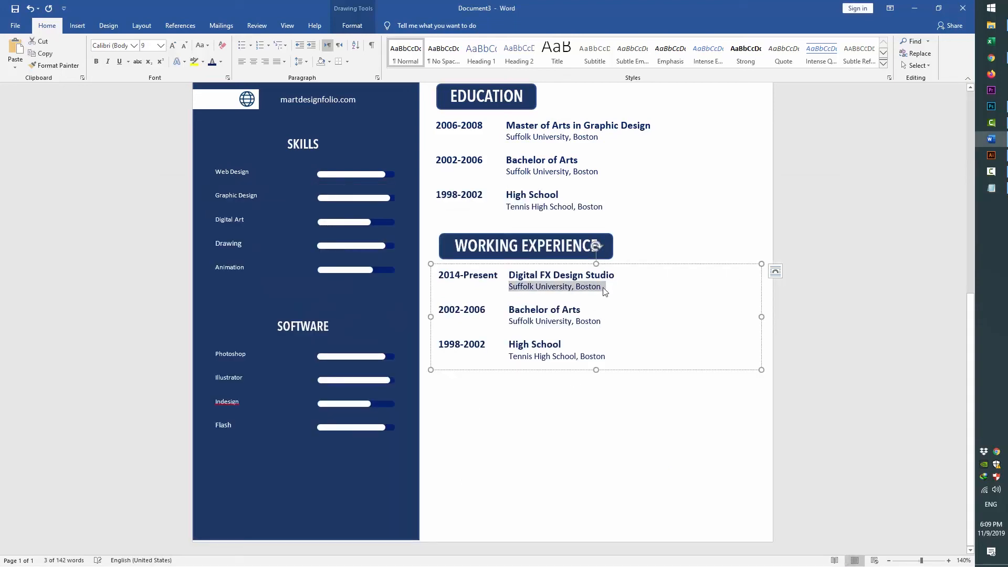
pyautogui.rightClick(570, 279)
pyautogui.click(594, 323)
pyautogui.hotkey('ctrl', 'z')
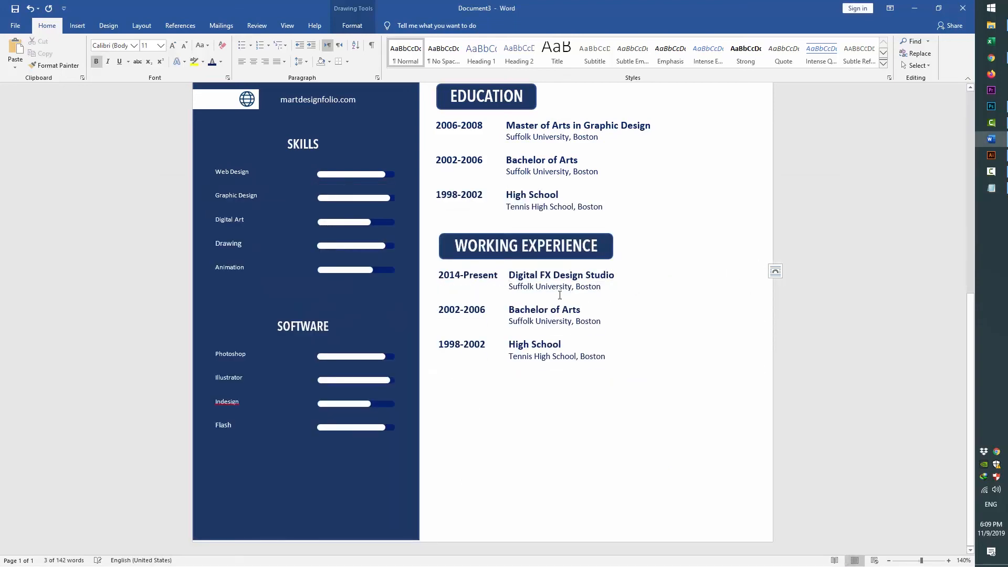
pyautogui.click(545, 280)
pyautogui.moveTo(508, 287); pyautogui.dragTo(602, 288)
pyautogui.rightClick(571, 283)
pyautogui.click(636, 305)
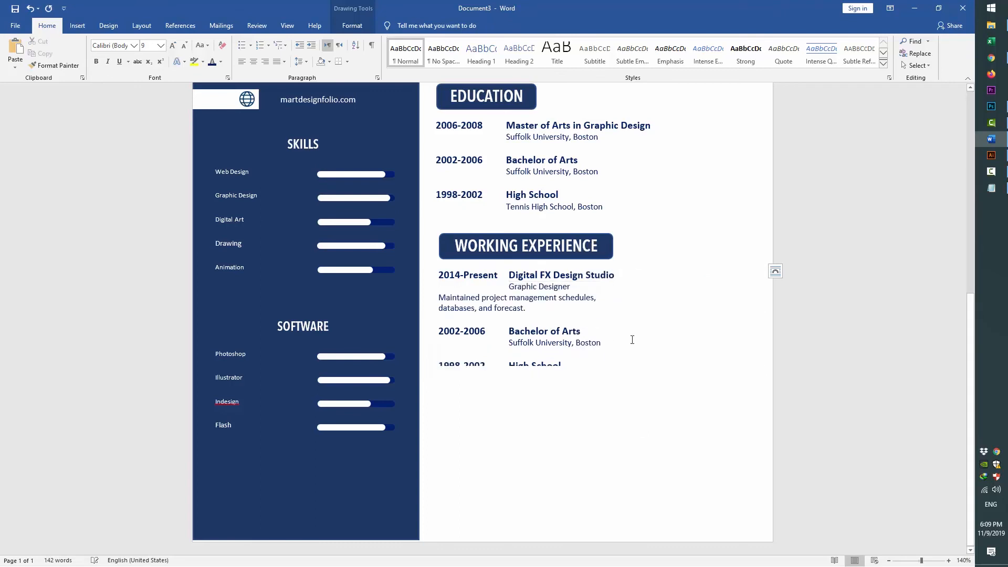
# Indent the Maintained and databases lines and enlarge the text box to show all entries
pyautogui.click(439, 297)
pyautogui.press('Tab')
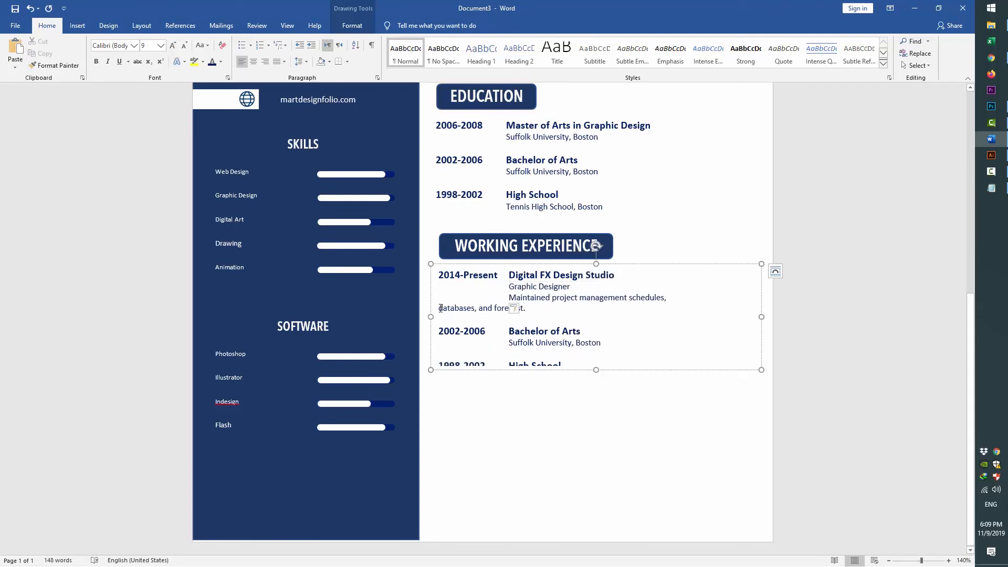
pyautogui.click(440, 308)
pyautogui.press('Tab')
pyautogui.moveTo(596, 392); pyautogui.dragTo(596, 430)
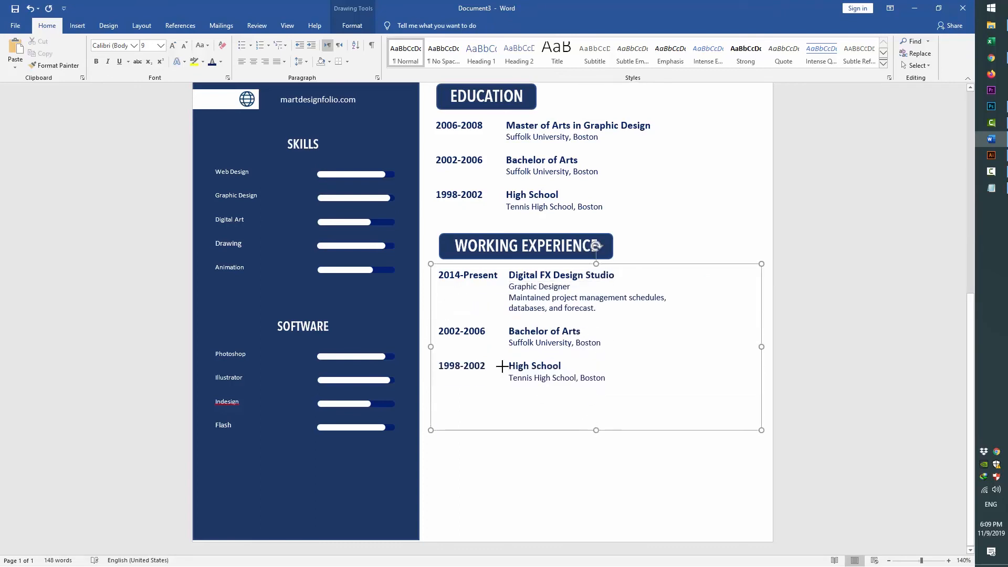
# Change the second entry's date from 2002-2006 to 2008-2014
pyautogui.hotkey('alt', 'Tab')
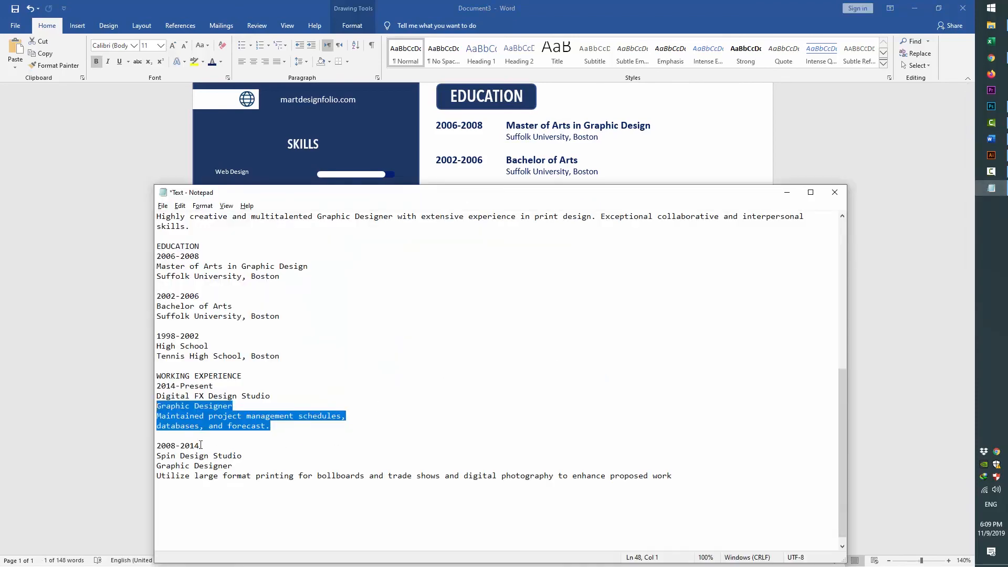
pyautogui.moveTo(200, 445); pyautogui.dragTo(156, 445)
pyautogui.hotkey('ctrl', 'c')
pyautogui.hotkey('alt', 'Tab')
pyautogui.moveTo(439, 332); pyautogui.dragTo(487, 333)
pyautogui.rightClick(467, 332)
pyautogui.click(490, 377)
# Replace Bachelor of Arts in the second entry with Spin Design Studio
pyautogui.hotkey('alt', 'Tab')
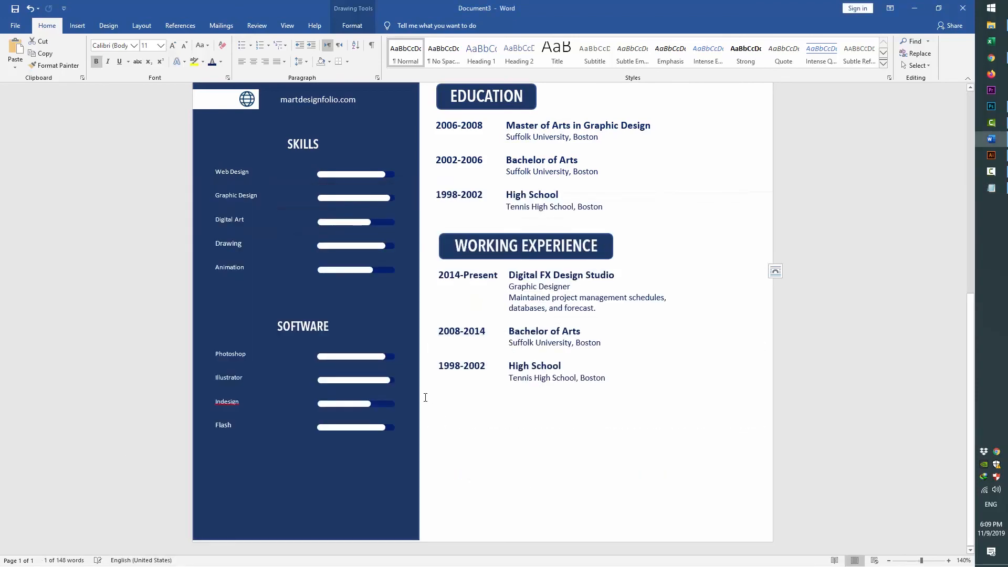
pyautogui.hotkey('alt', 'Tab')
pyautogui.moveTo(242, 455); pyautogui.dragTo(145, 450)
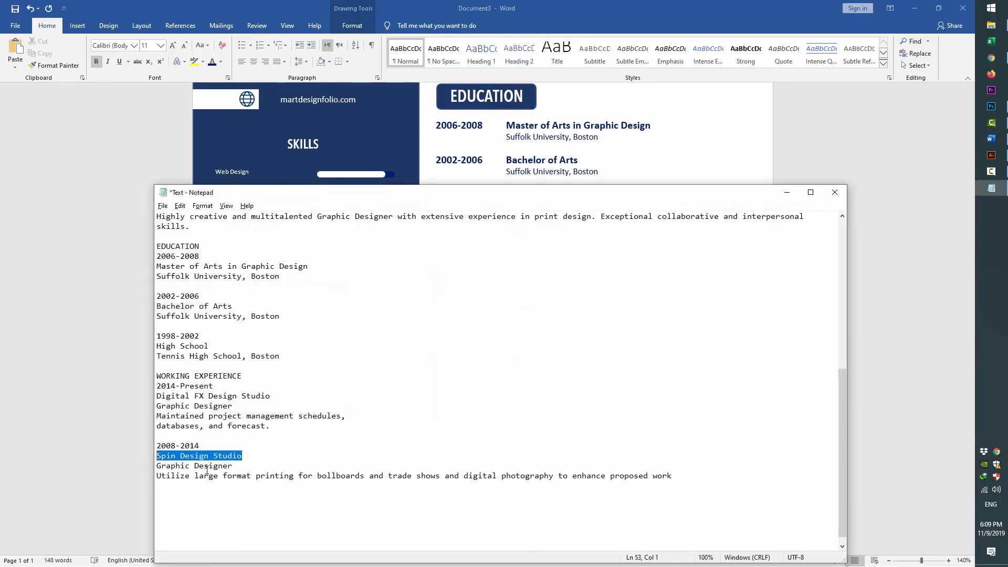
pyautogui.hotkey('alt', 'Tab')
pyautogui.moveTo(570, 330); pyautogui.dragTo(580, 331)
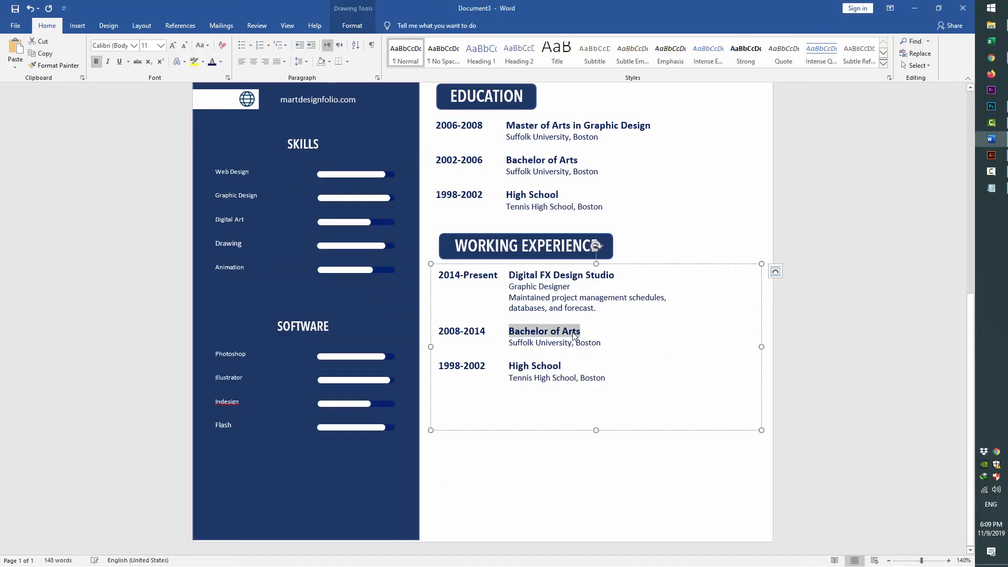
pyautogui.rightClick(580, 332)
pyautogui.click(598, 376)
# Paste the second job's title and description over Suffolk University, Boston
pyautogui.hotkey('alt', 'Tab')
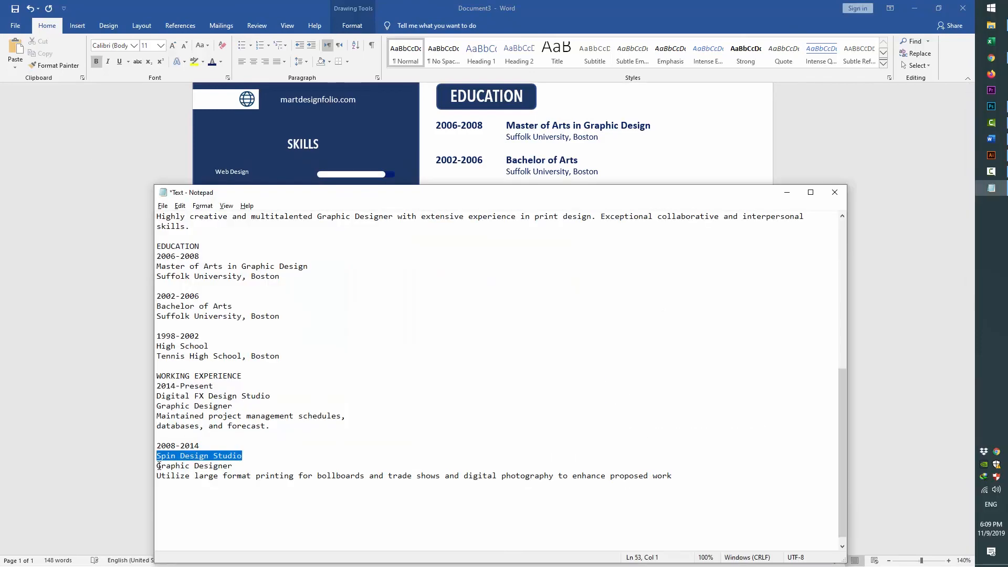
pyautogui.moveTo(159, 466); pyautogui.dragTo(570, 487)
pyautogui.hotkey('alt', 'Tab')
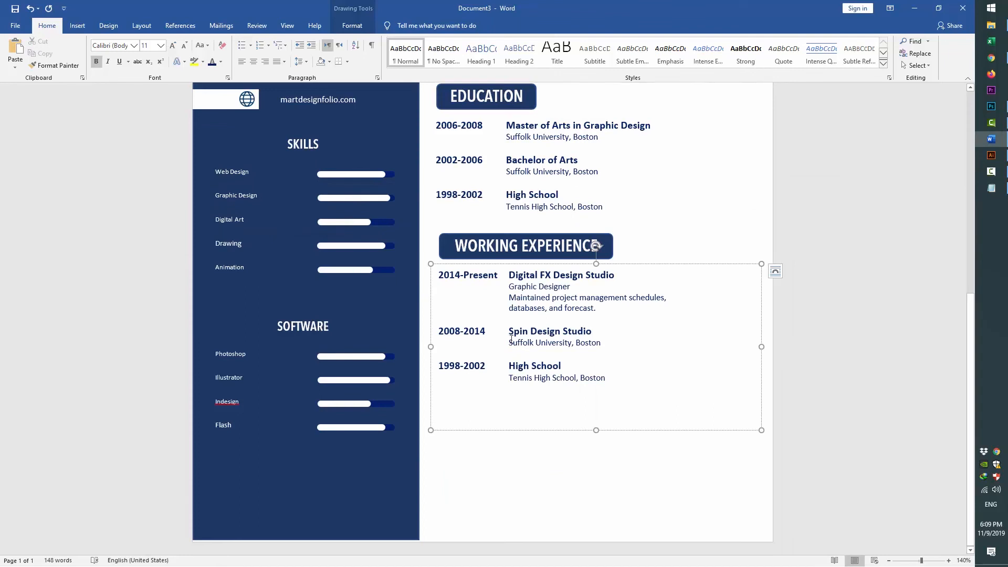
pyautogui.rightClick(598, 345)
pyautogui.click(594, 393)
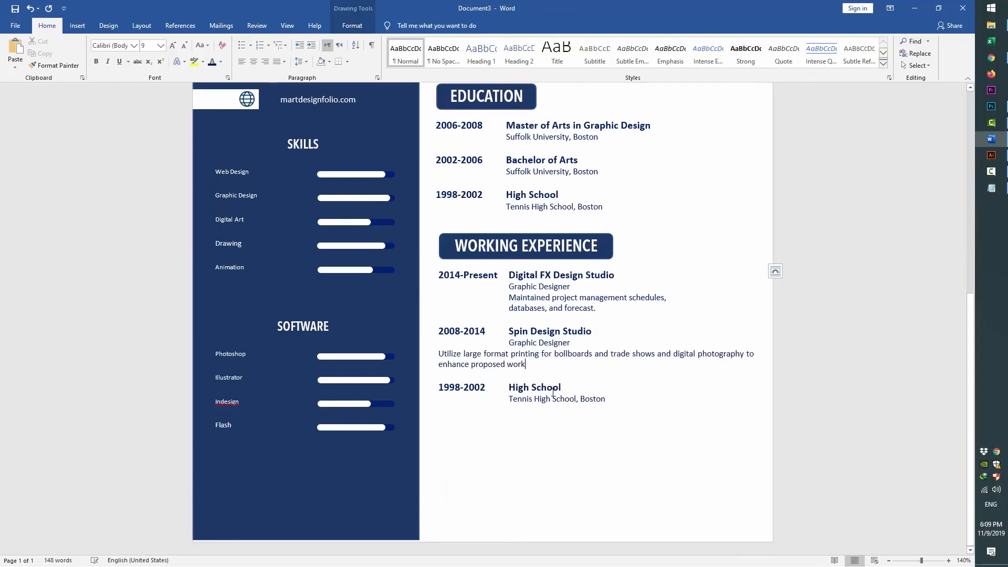
# Delete the leftover 1998-2002 High School entry and indent the Utilize paragraph under Graphic Designer
pyautogui.moveTo(439, 387); pyautogui.dragTo(602, 406)
pyautogui.press('Delete')
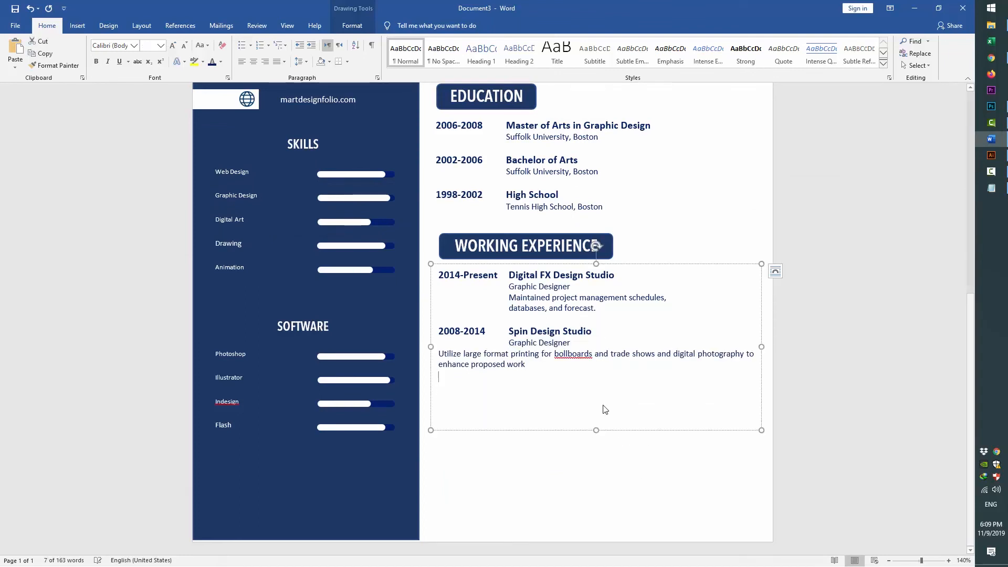
pyautogui.press('Tab')
pyautogui.press('Tab')
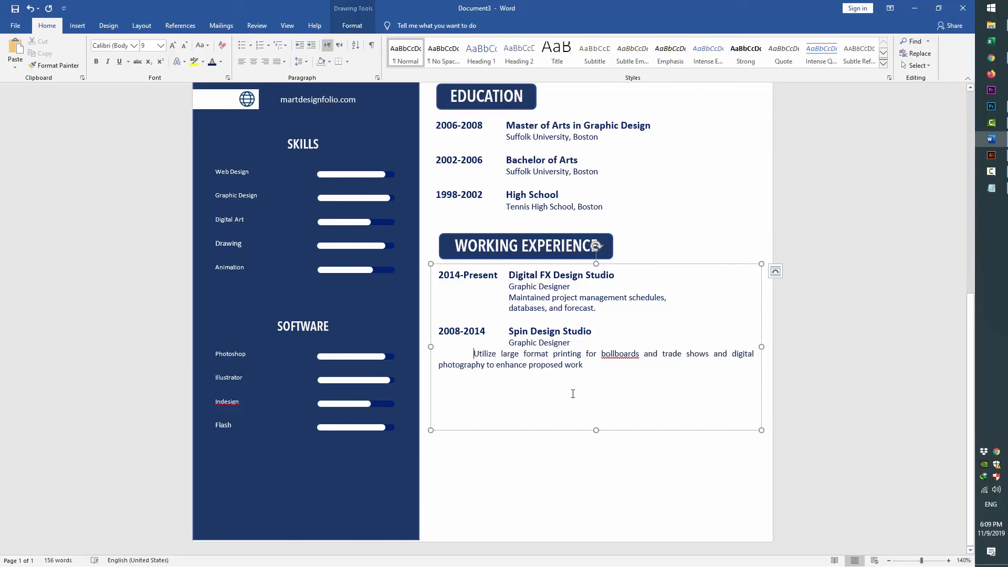
pyautogui.press('Down')
pyautogui.press('Home')
pyautogui.press('Tab')
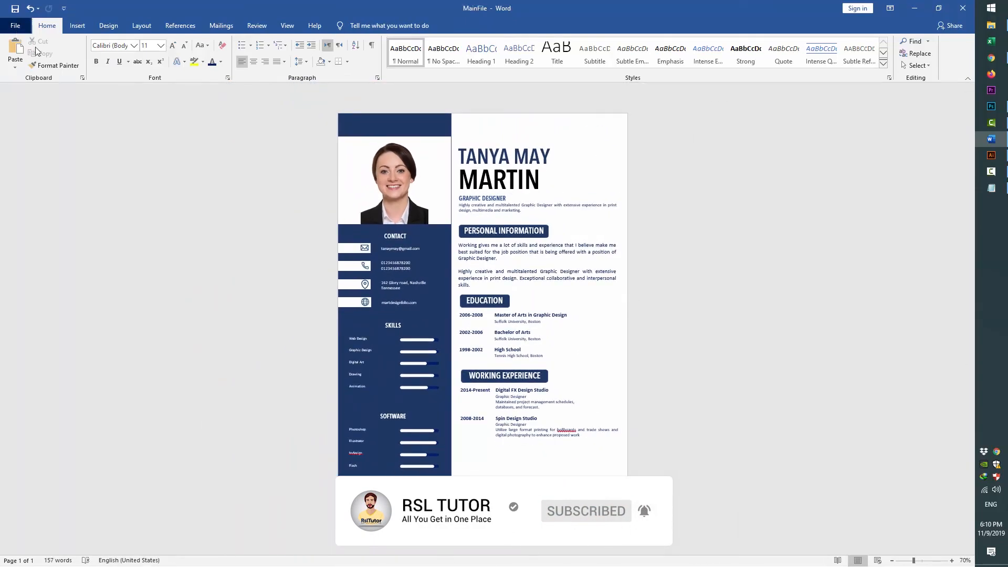
# Publish the résumé through Create PDF/XPS as PDF.pdf and review it in Edge
pyautogui.click(15, 25)
pyautogui.click(43, 250)
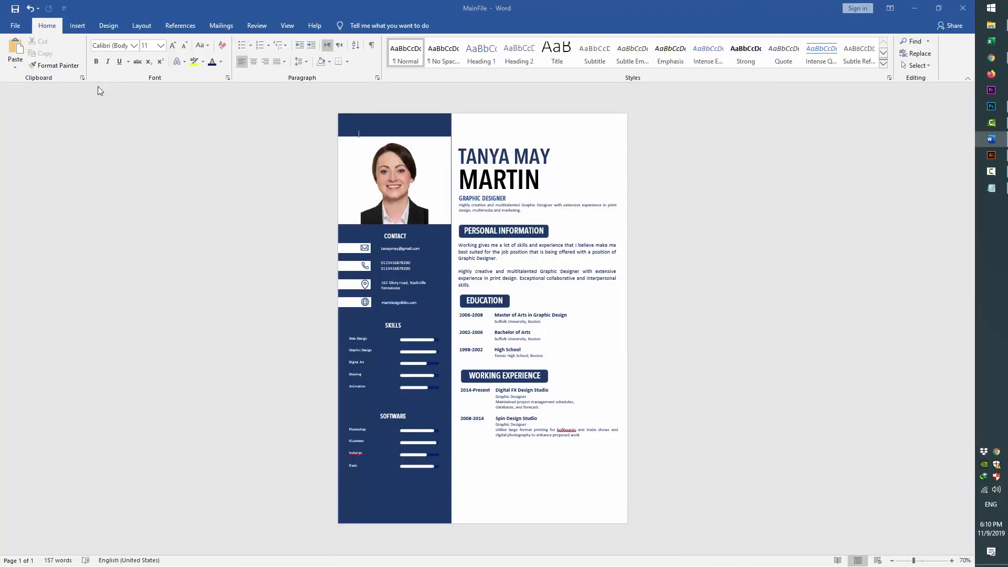
pyautogui.write('pd')
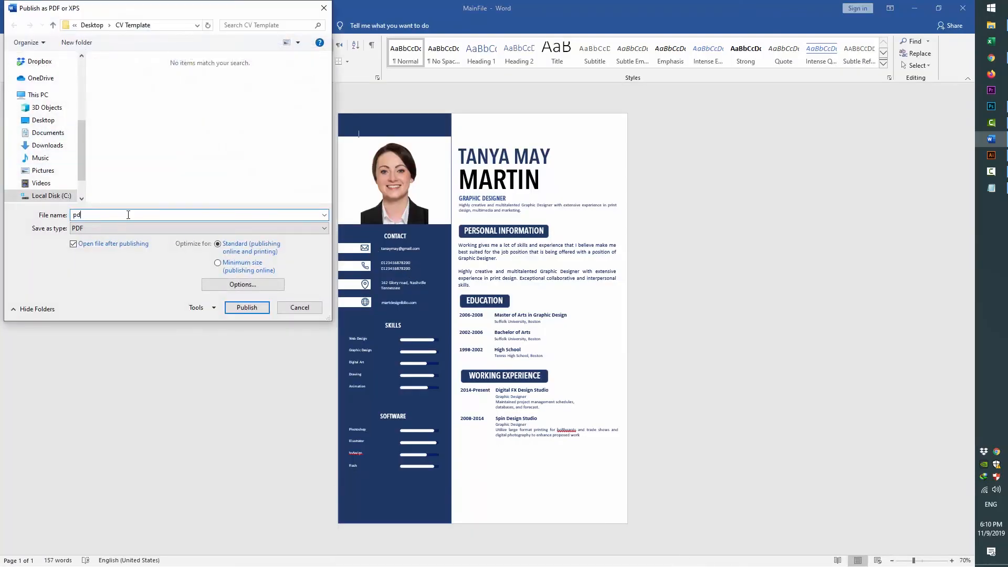
pyautogui.press('BackSpace')
pyautogui.press('BackSpace')
pyautogui.write('PDF')
pyautogui.press('Return')
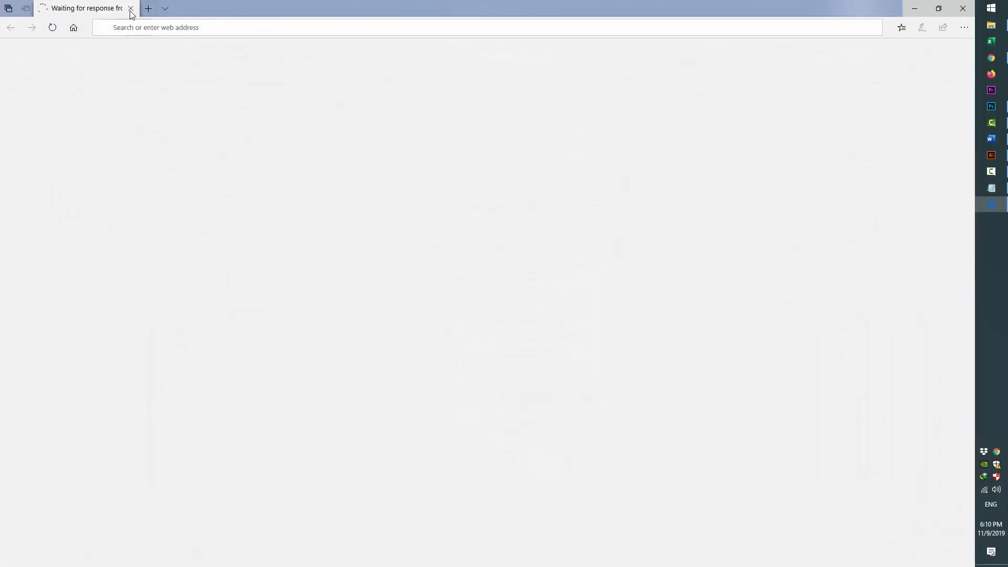
pyautogui.scroll(-2, 357, 254)
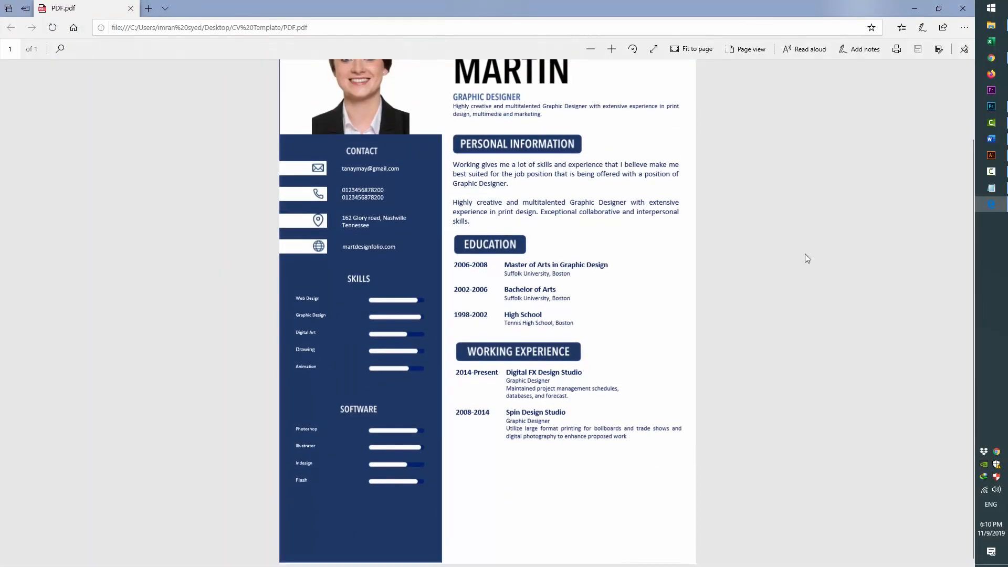
pyautogui.scroll(2, 804, 254)
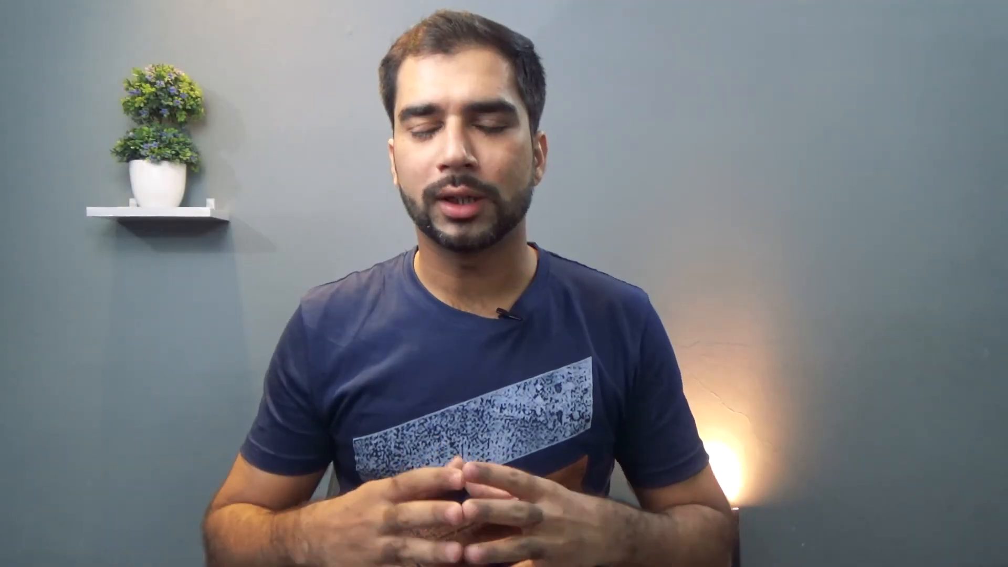